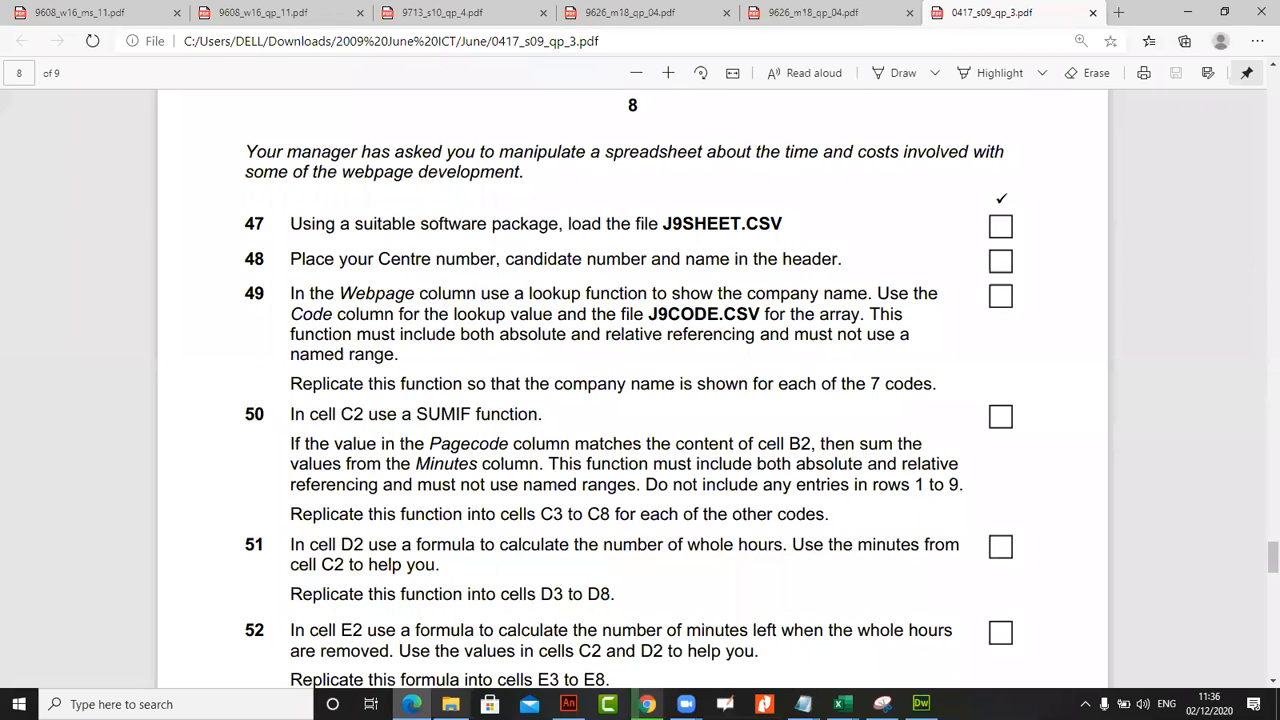
# Switch to File Explorer, extract the 0417_s09_sf_3 archive in the June folder and open the extracted folder
pyautogui.click(446, 700)
pyautogui.click(293, 331)
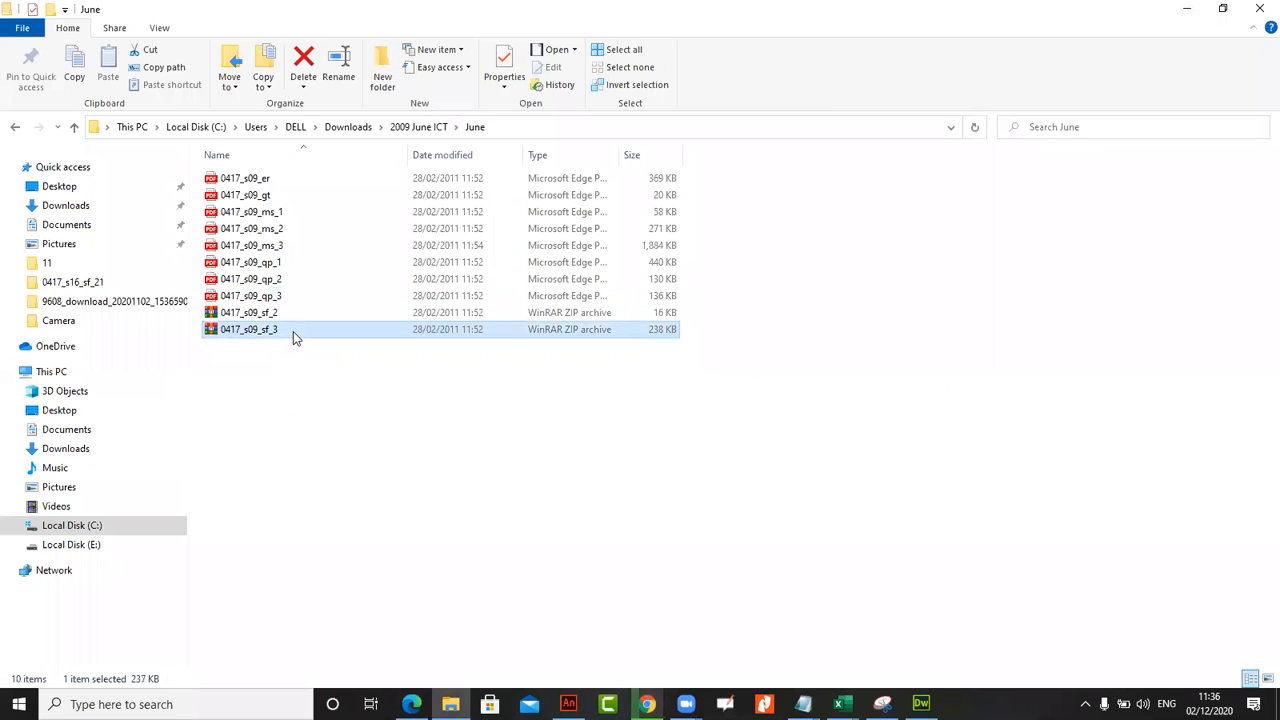
pyautogui.rightClick(293, 331)
pyautogui.click(386, 430)
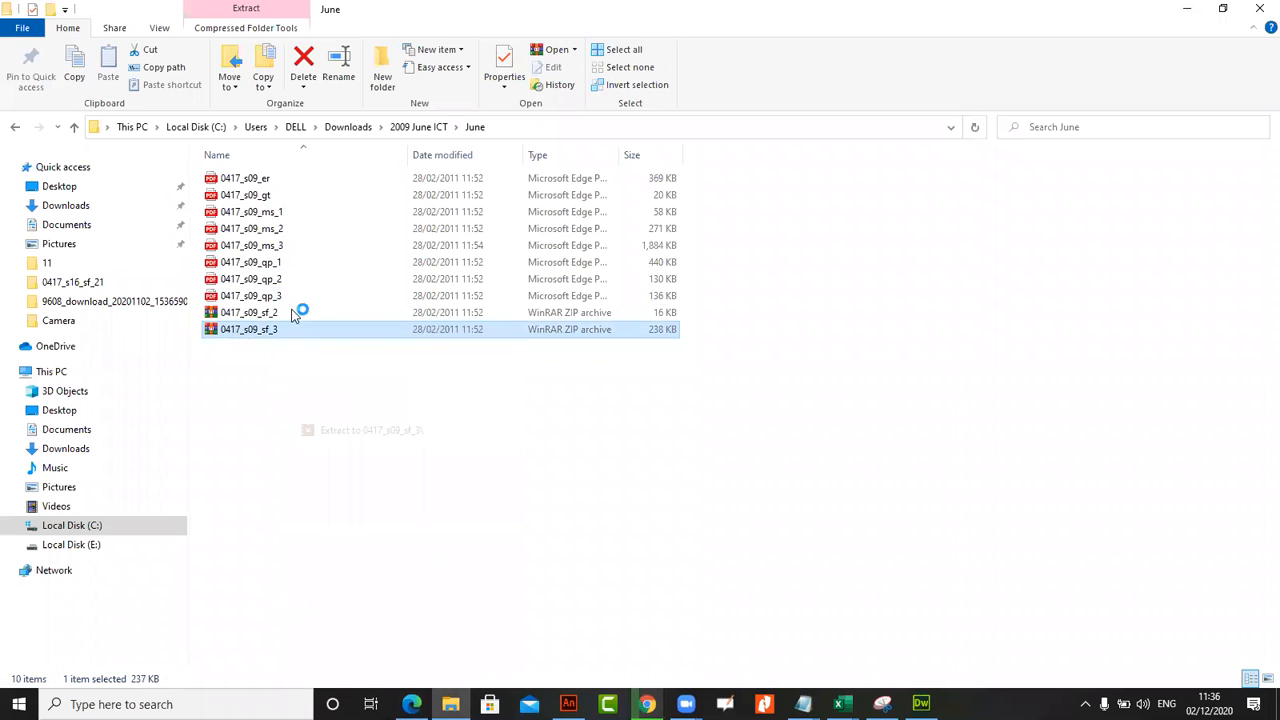
pyautogui.doubleClick(298, 177)
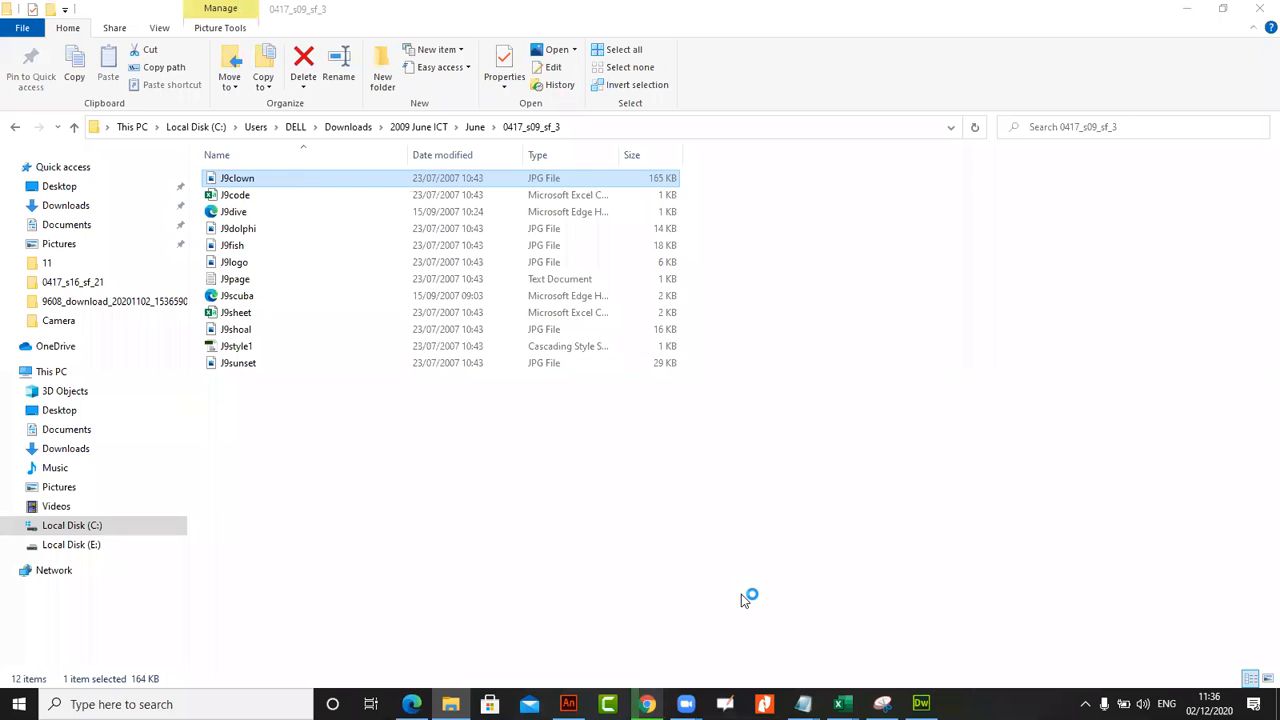
# Check the question paper in Edge for the spreadsheet file names in tasks 47 and 49, and return to the extracted folder
pyautogui.click(411, 704)
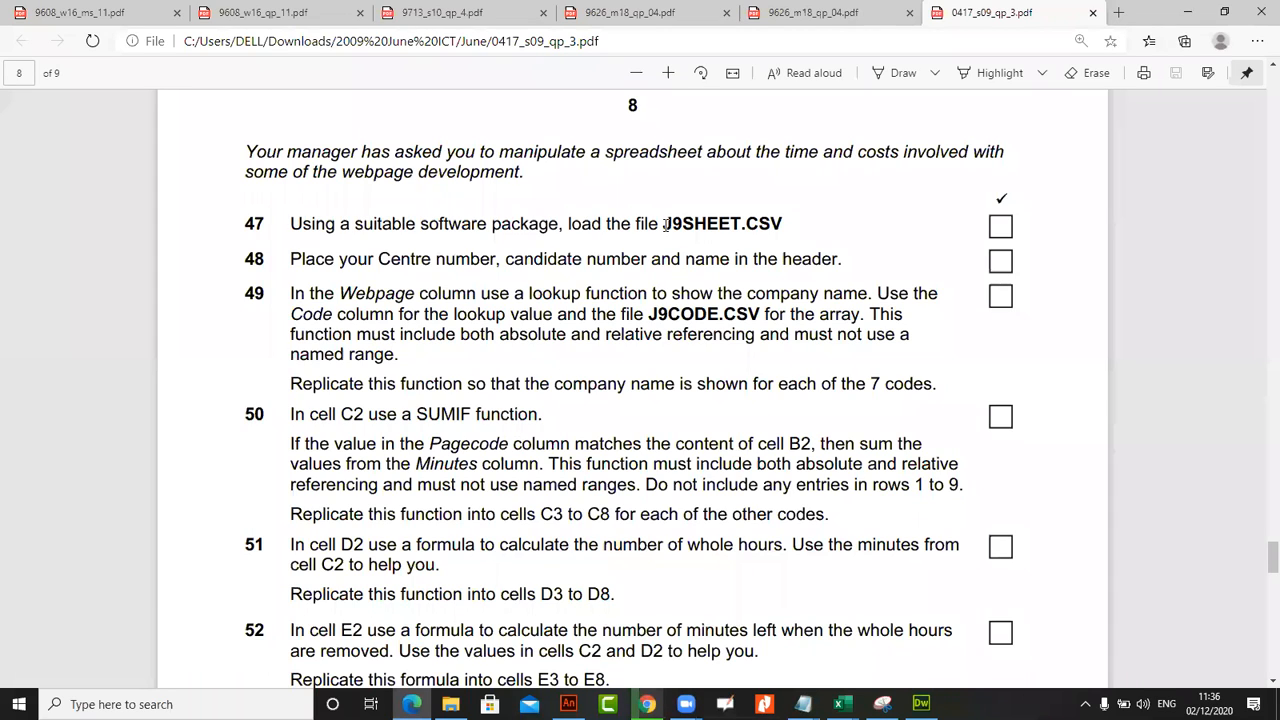
pyautogui.moveTo(664, 224); pyautogui.dragTo(742, 224)
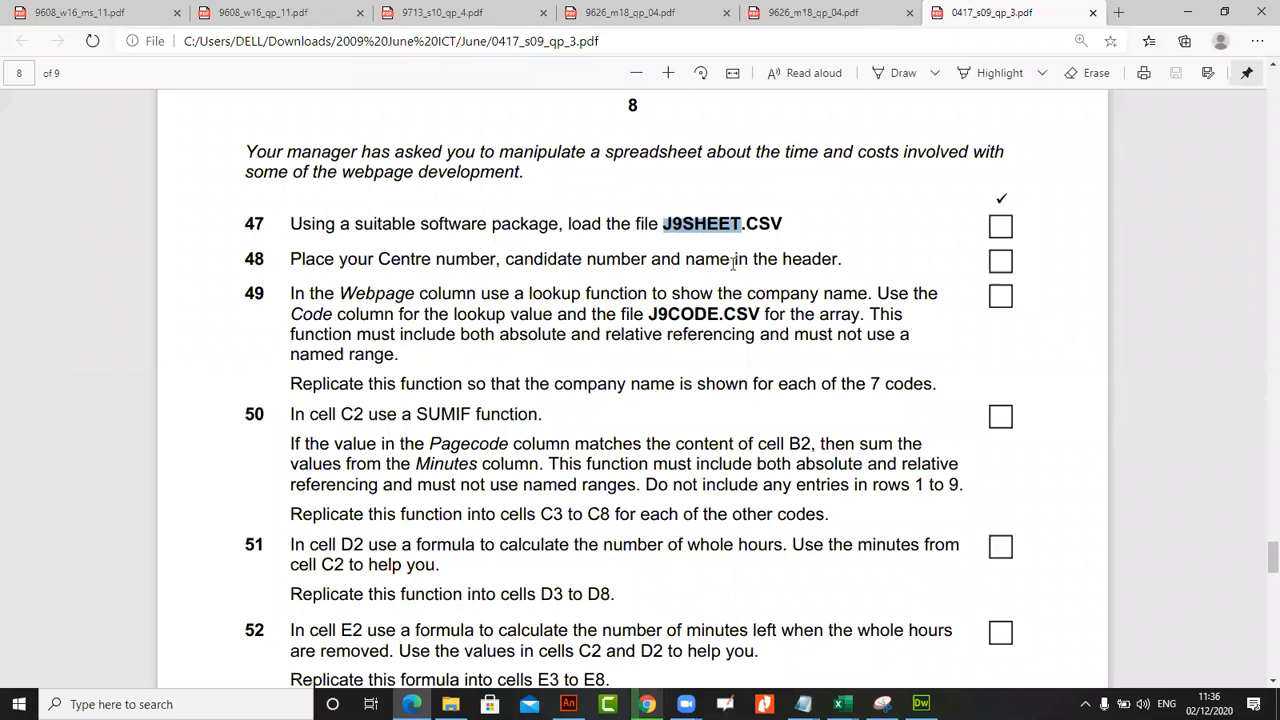
pyautogui.click(653, 318)
pyautogui.hotkey('alt', 'Tab')
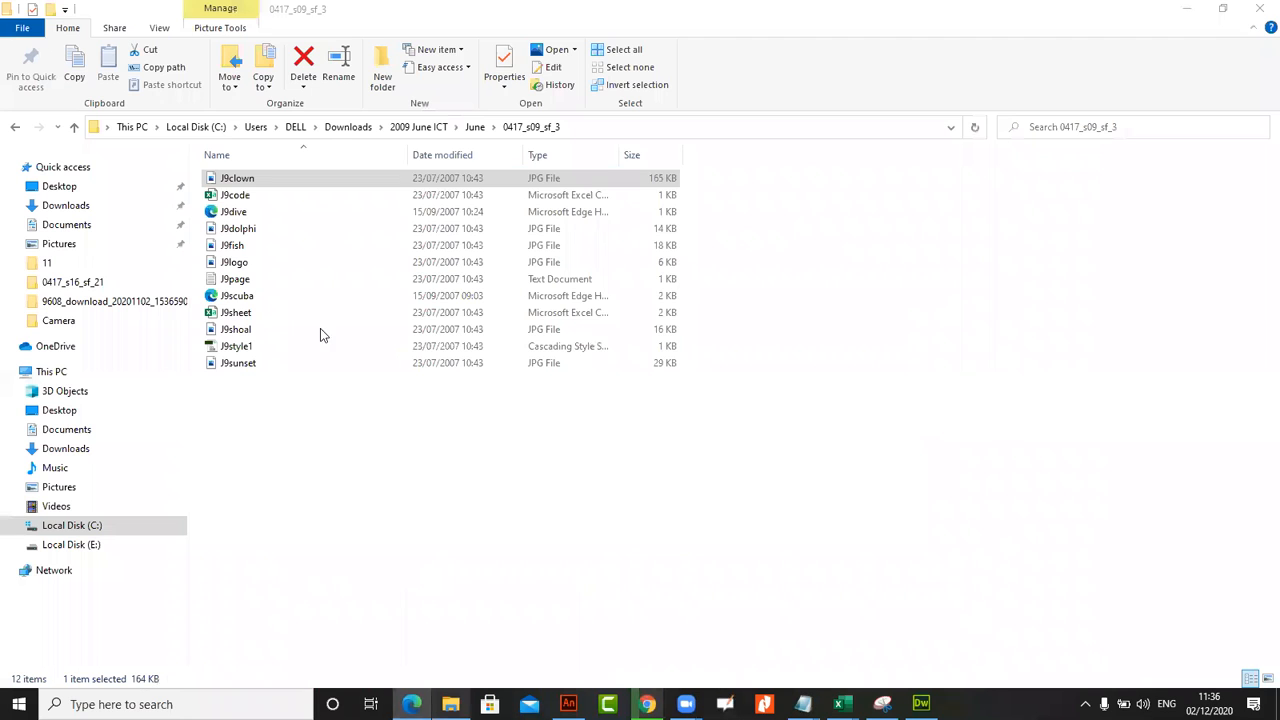
# Open J9code from the folder using large icons and autofit its columns to their contents
pyautogui.click(160, 28)
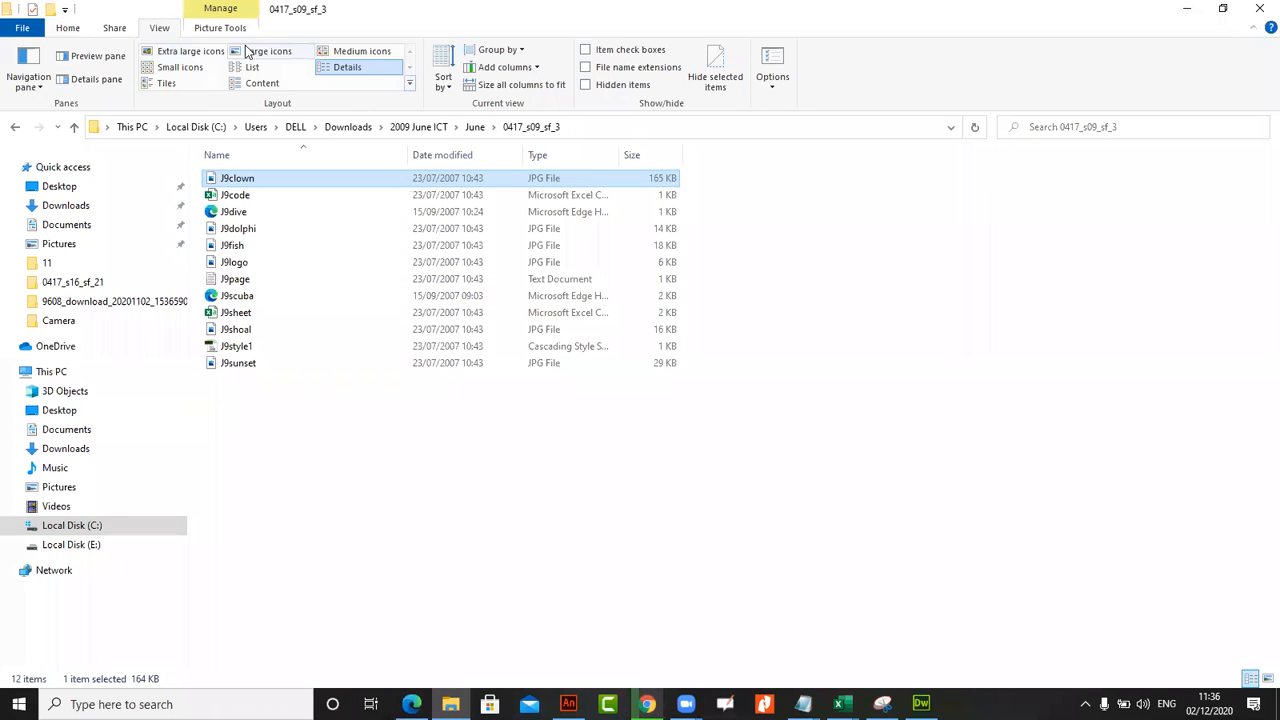
pyautogui.click(268, 51)
pyautogui.click(333, 205)
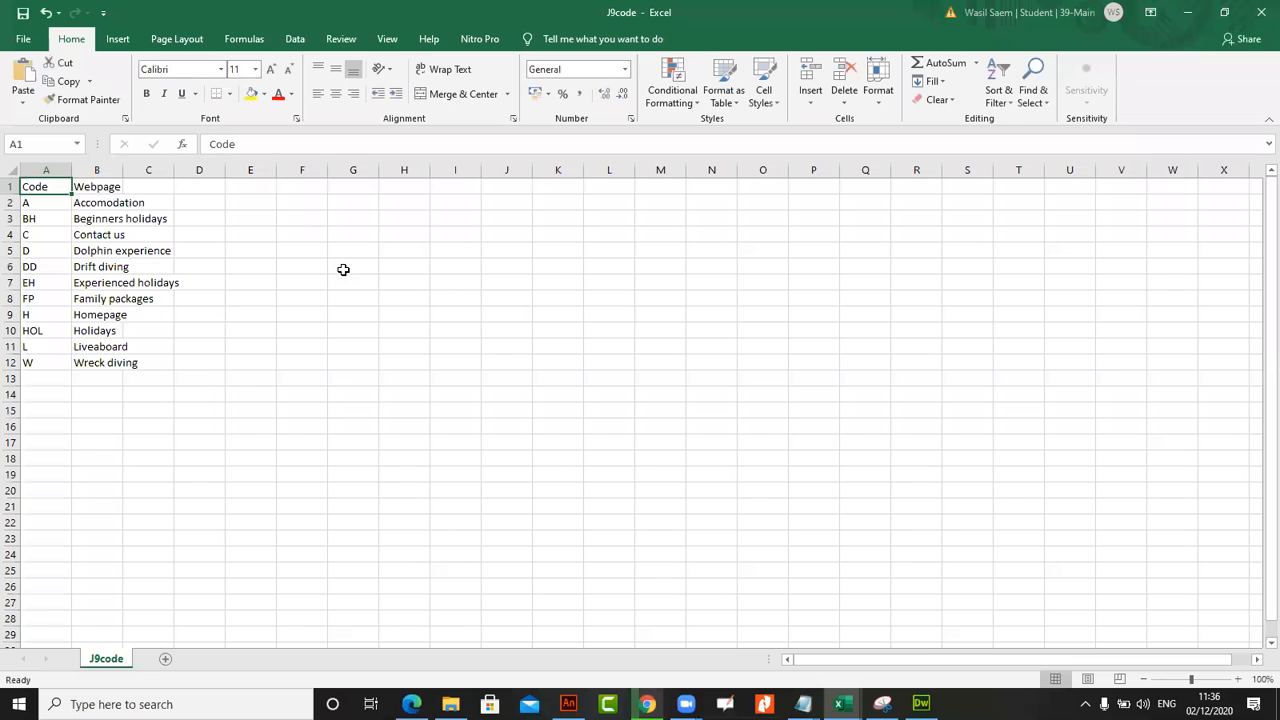
pyautogui.click(10, 170)
pyautogui.doubleClick(77, 170)
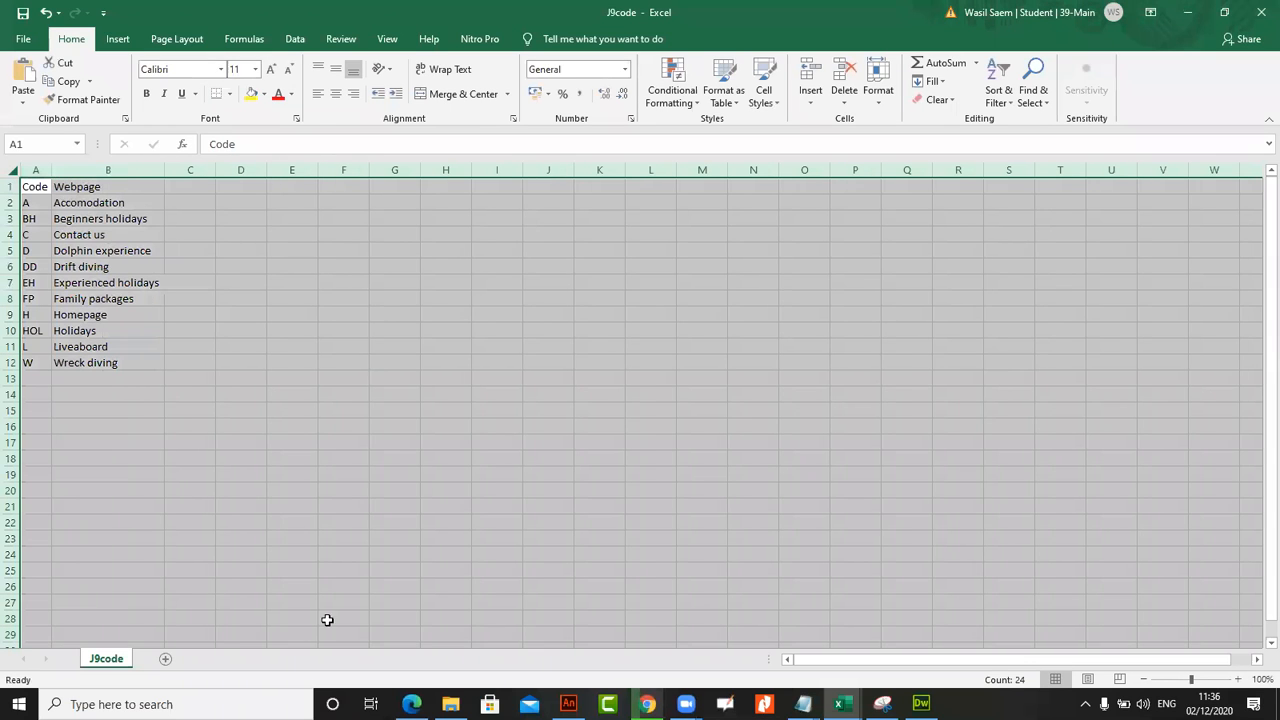
# Open J9sheet from the 0417_s09_sf_3 folder and autofit all its columns to their contents
pyautogui.click(450, 704)
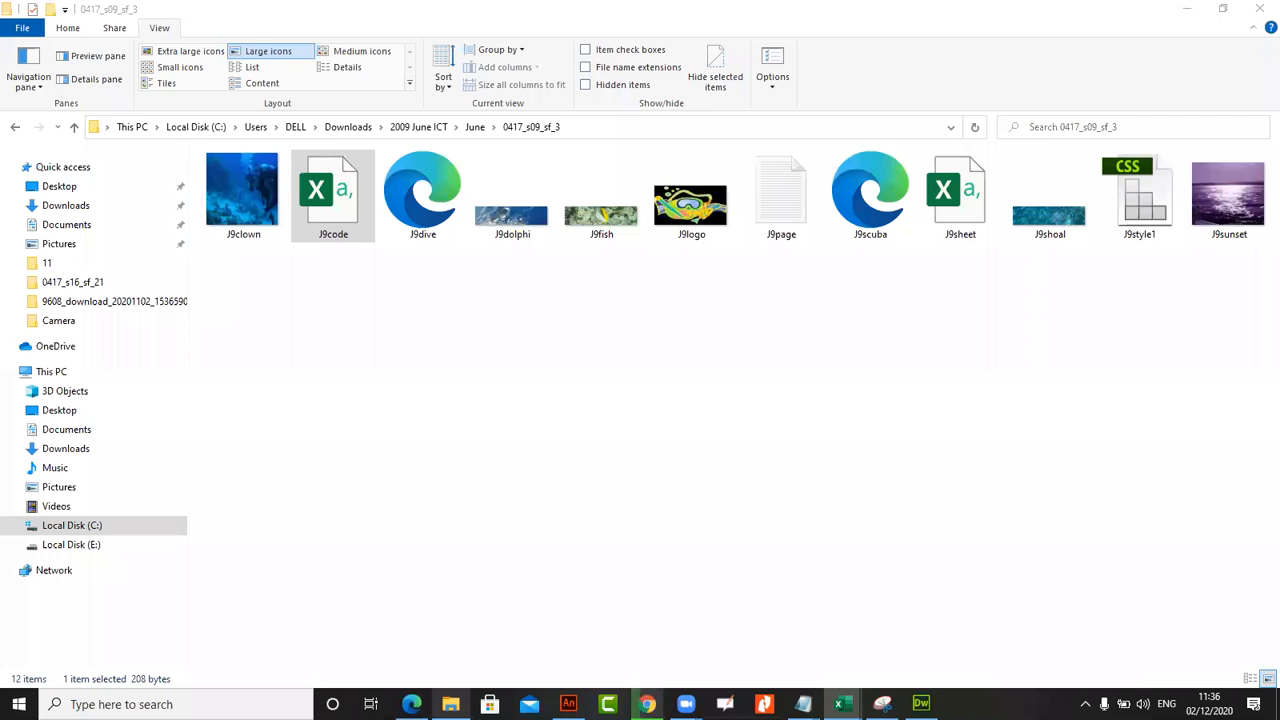
pyautogui.doubleClick(970, 215)
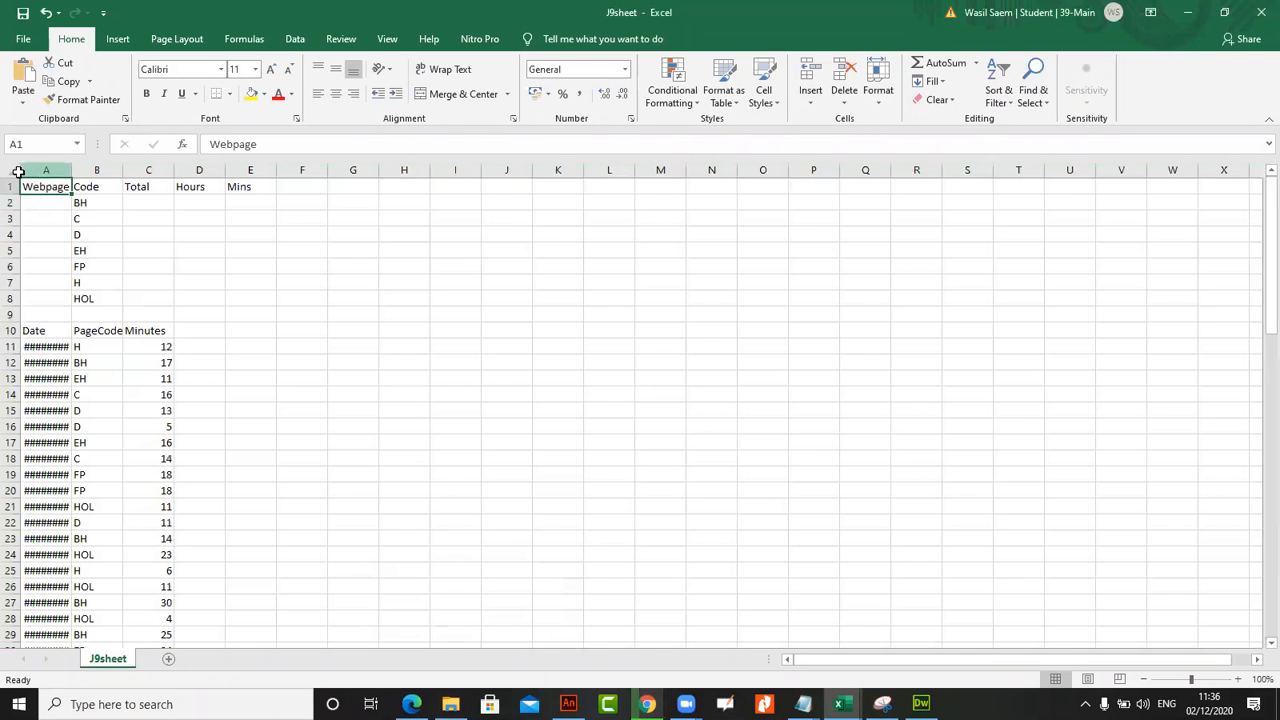
pyautogui.click(16, 171)
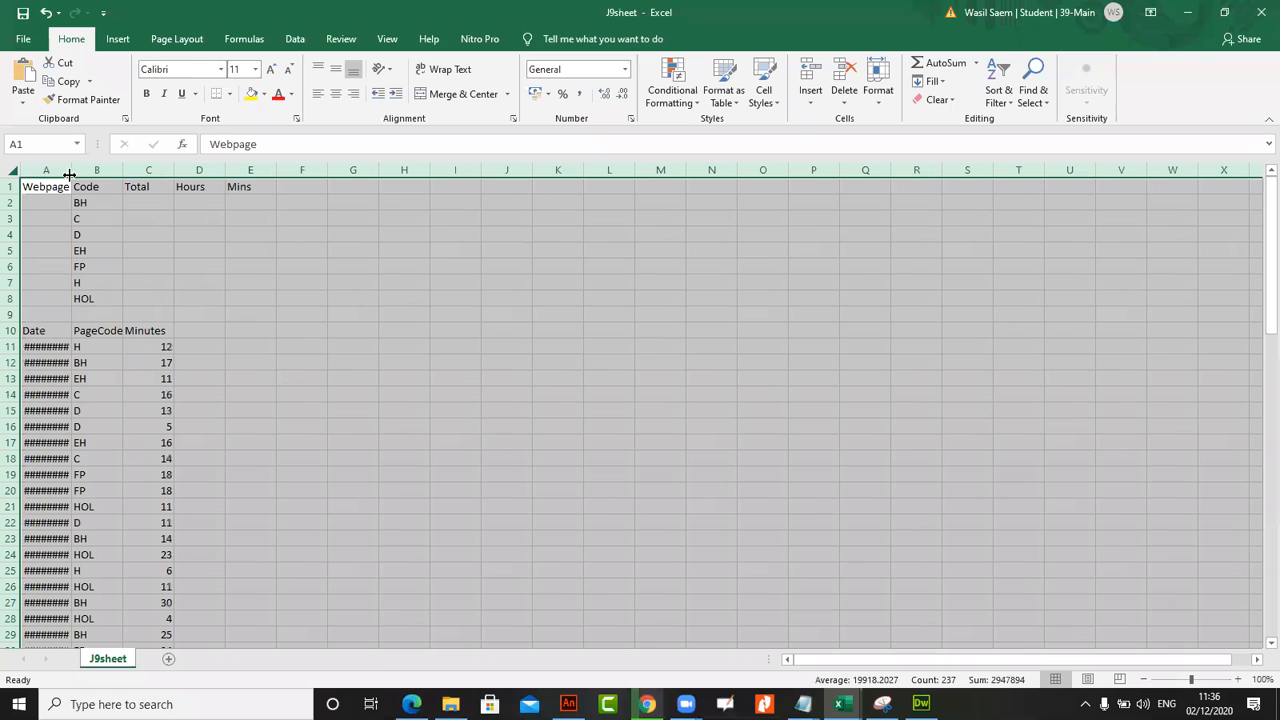
pyautogui.doubleClick(71, 171)
pyautogui.click(313, 393)
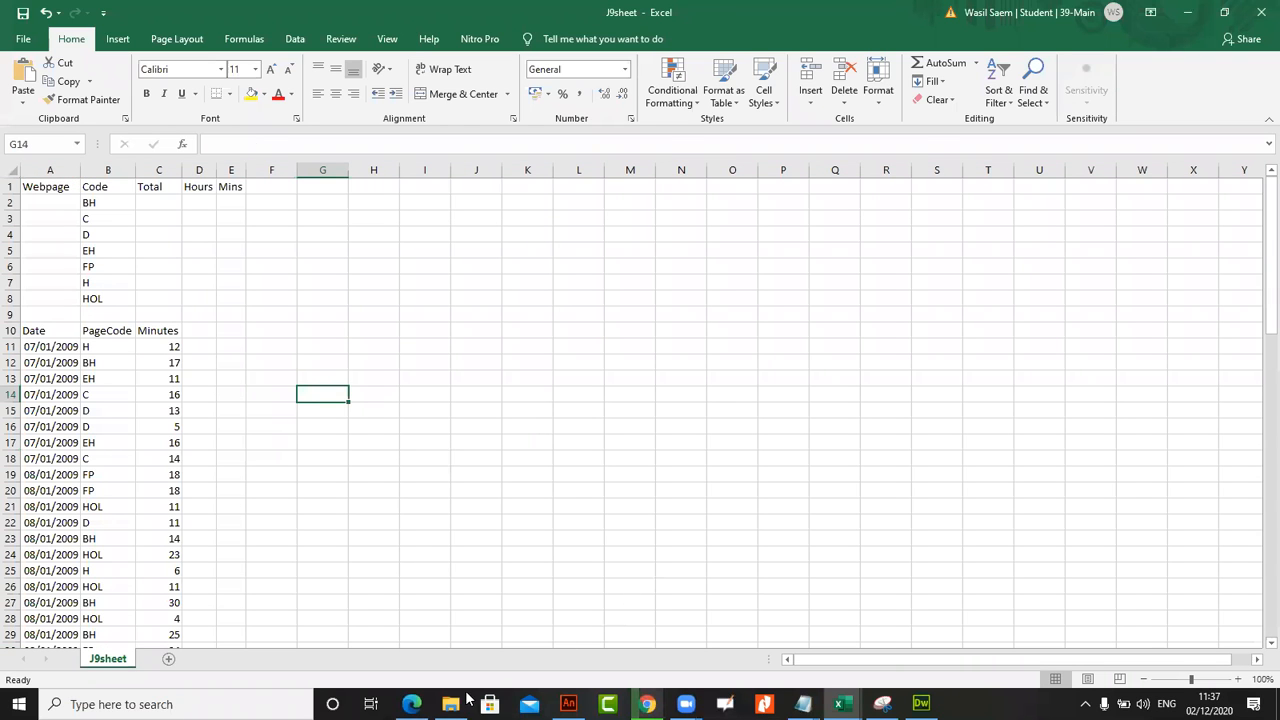
# Switch to the question paper in Edge and copy the phrase "Centre number, candidate number and name" from task 48
pyautogui.click(686, 704)
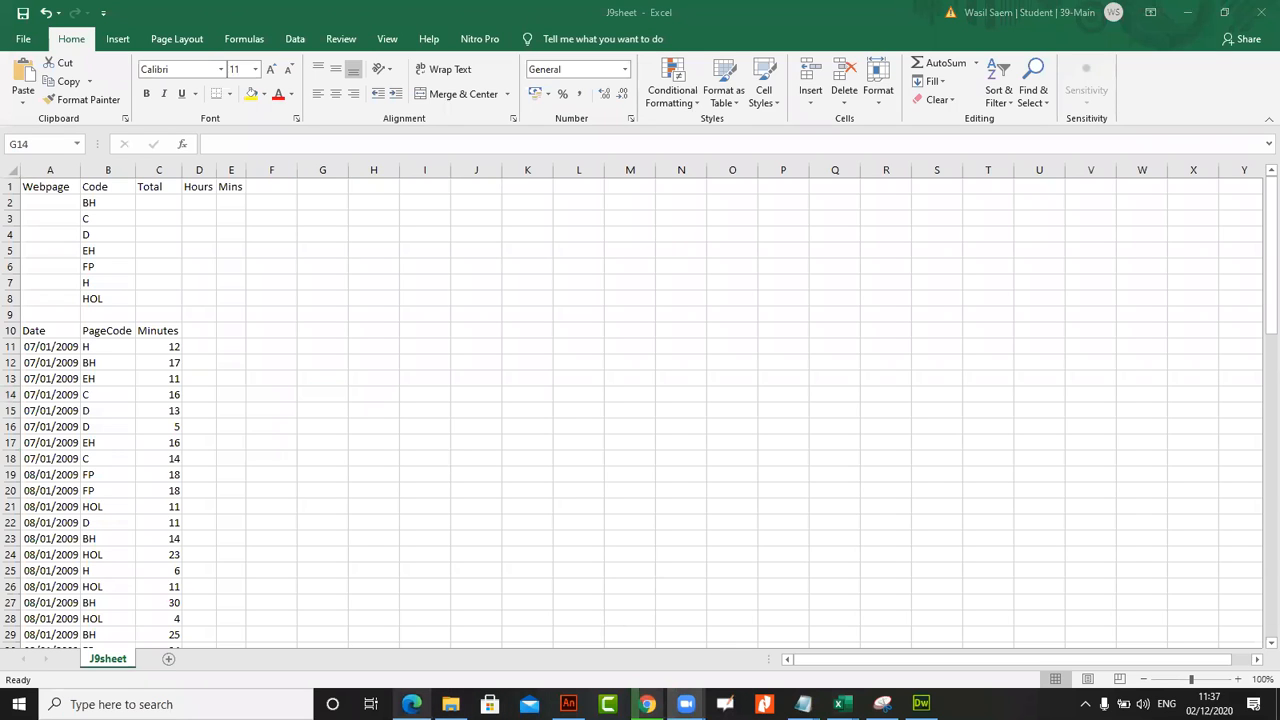
pyautogui.click(411, 704)
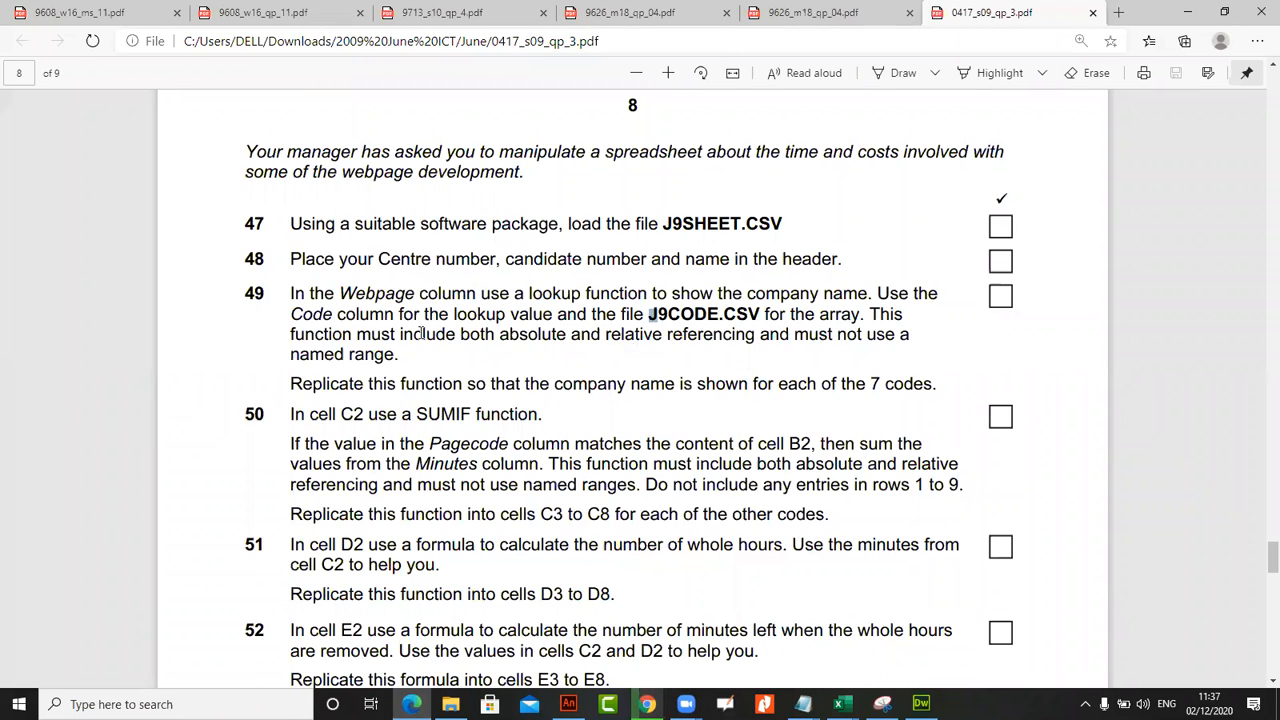
pyautogui.moveTo(378, 260); pyautogui.dragTo(736, 261)
pyautogui.rightClick(736, 262)
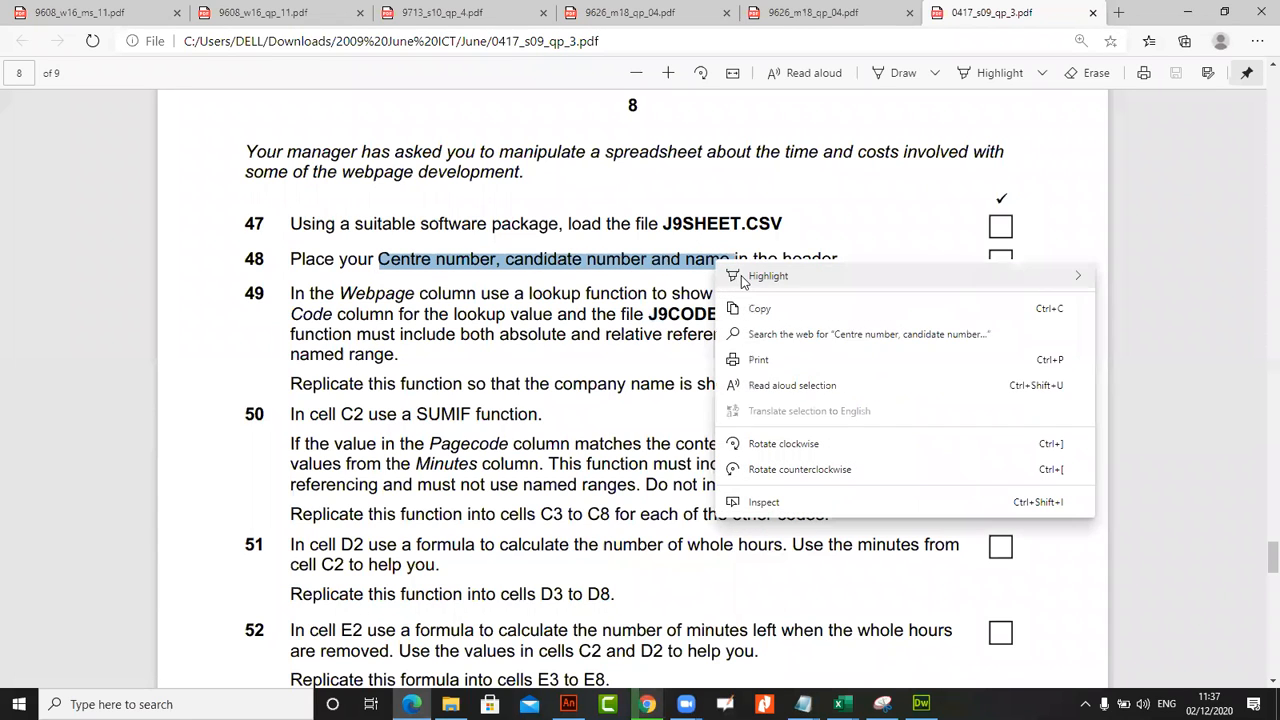
pyautogui.click(761, 310)
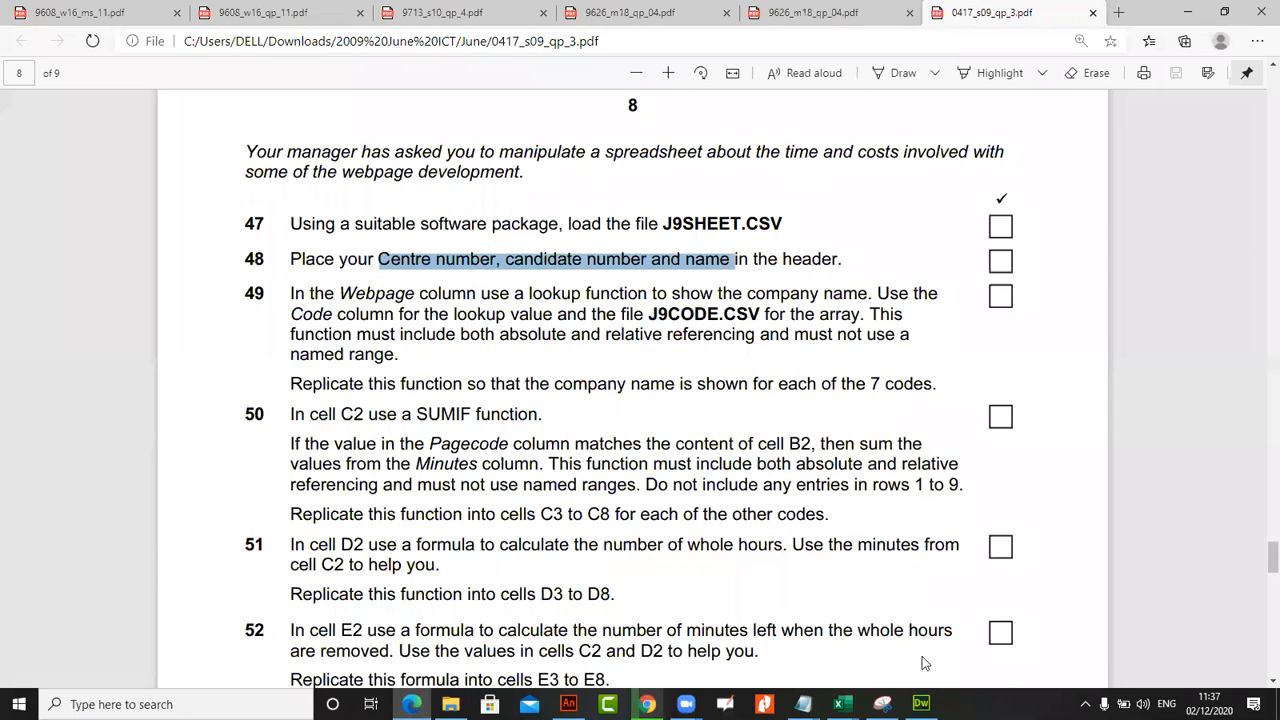
# Add a custom header to J9sheet in Excel with the copied text "Centre number, candidate number and name" in the center section
pyautogui.moveTo(840, 704)
pyautogui.click(1040, 630)
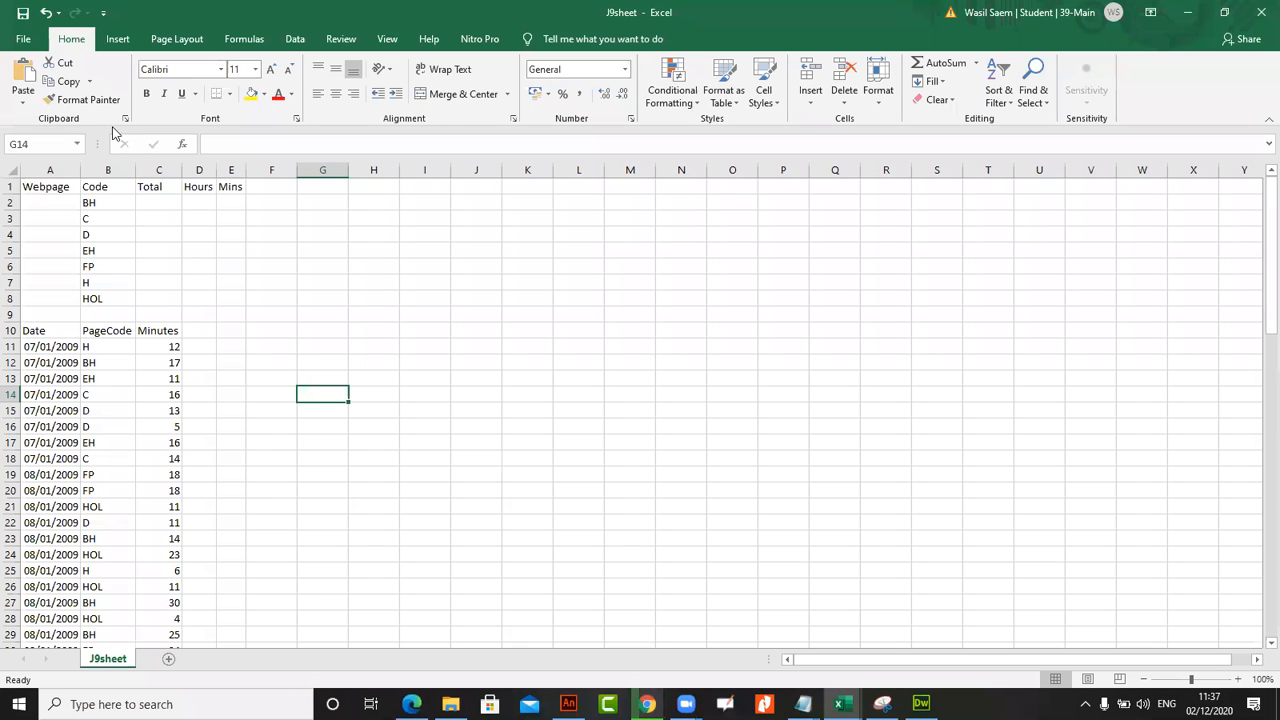
pyautogui.click(24, 40)
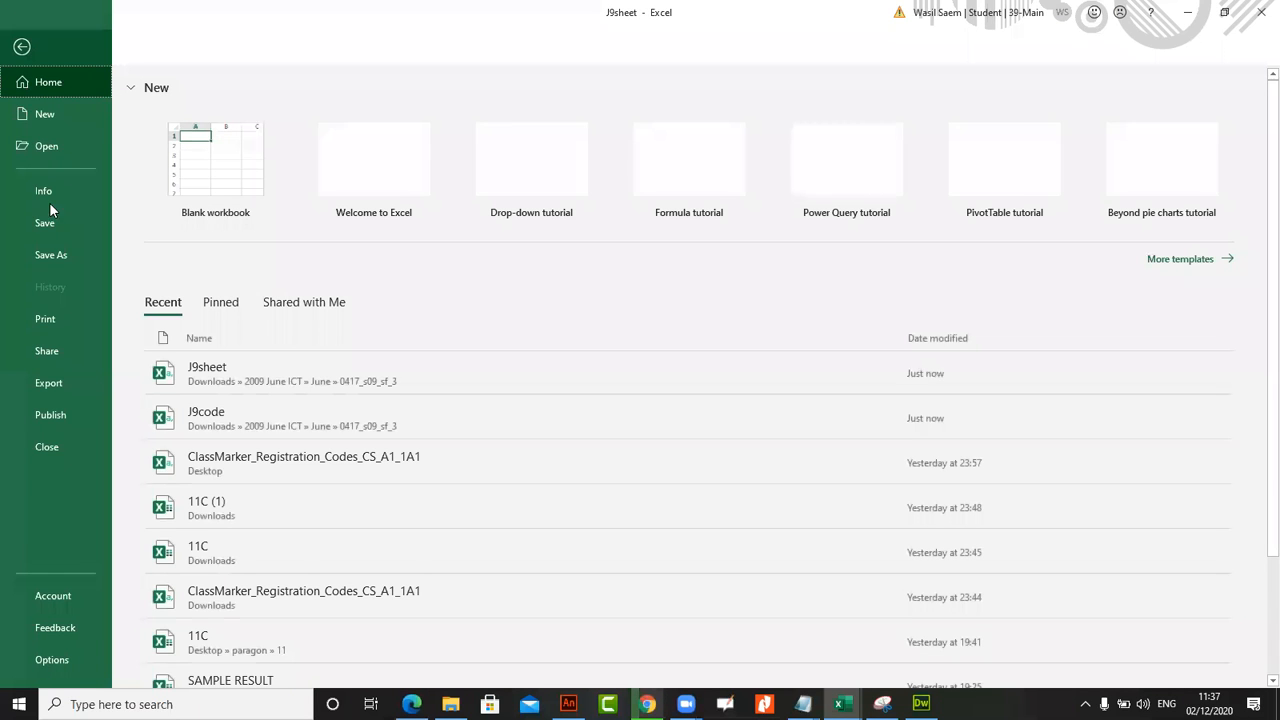
pyautogui.click(63, 320)
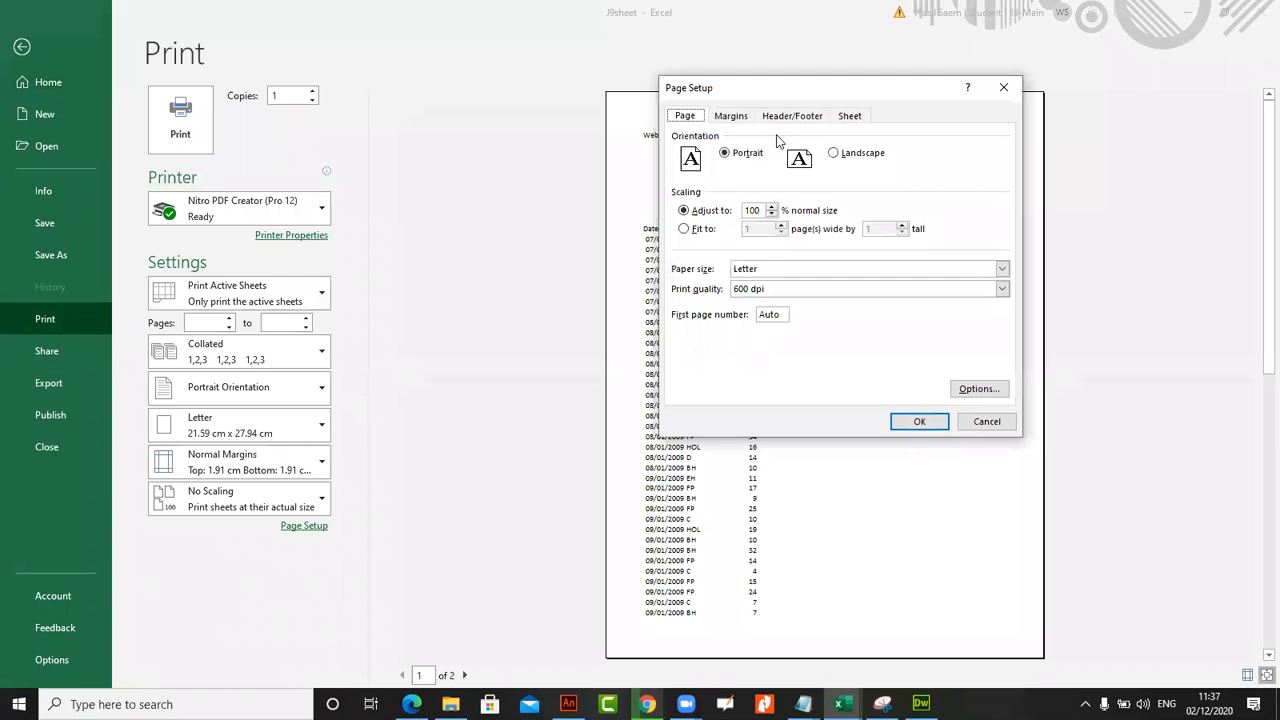
pyautogui.click(790, 116)
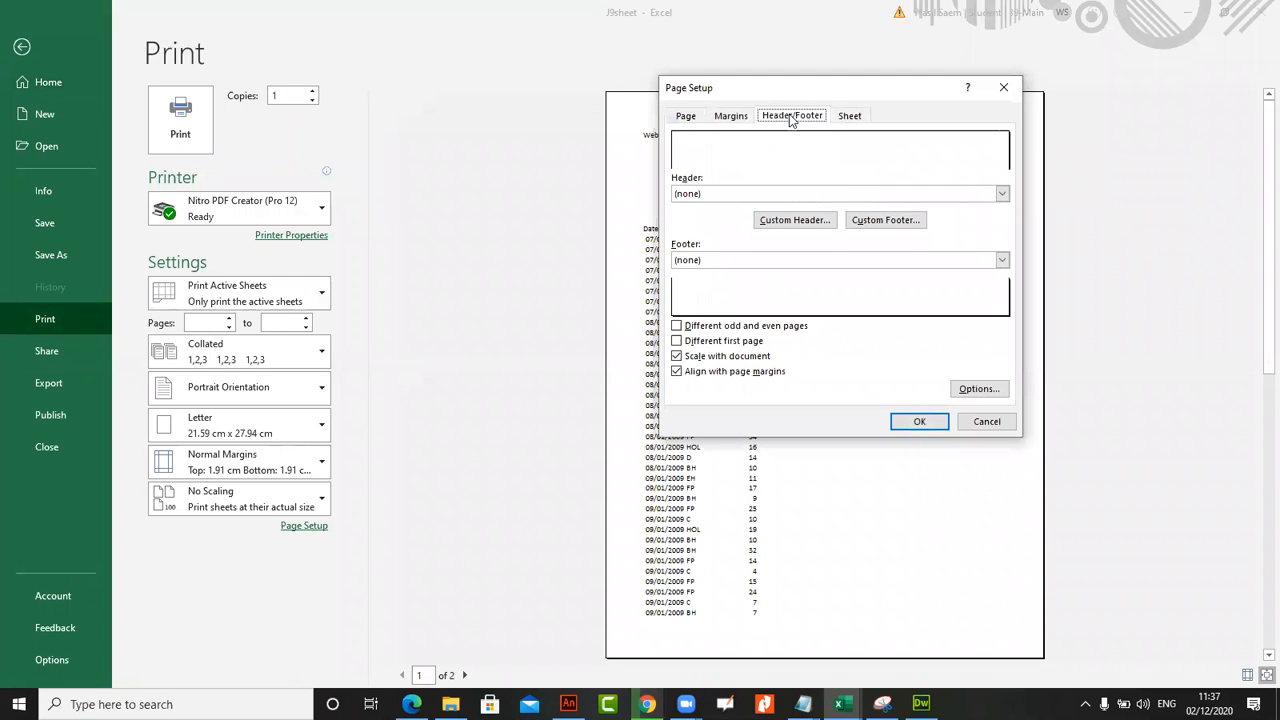
pyautogui.click(815, 222)
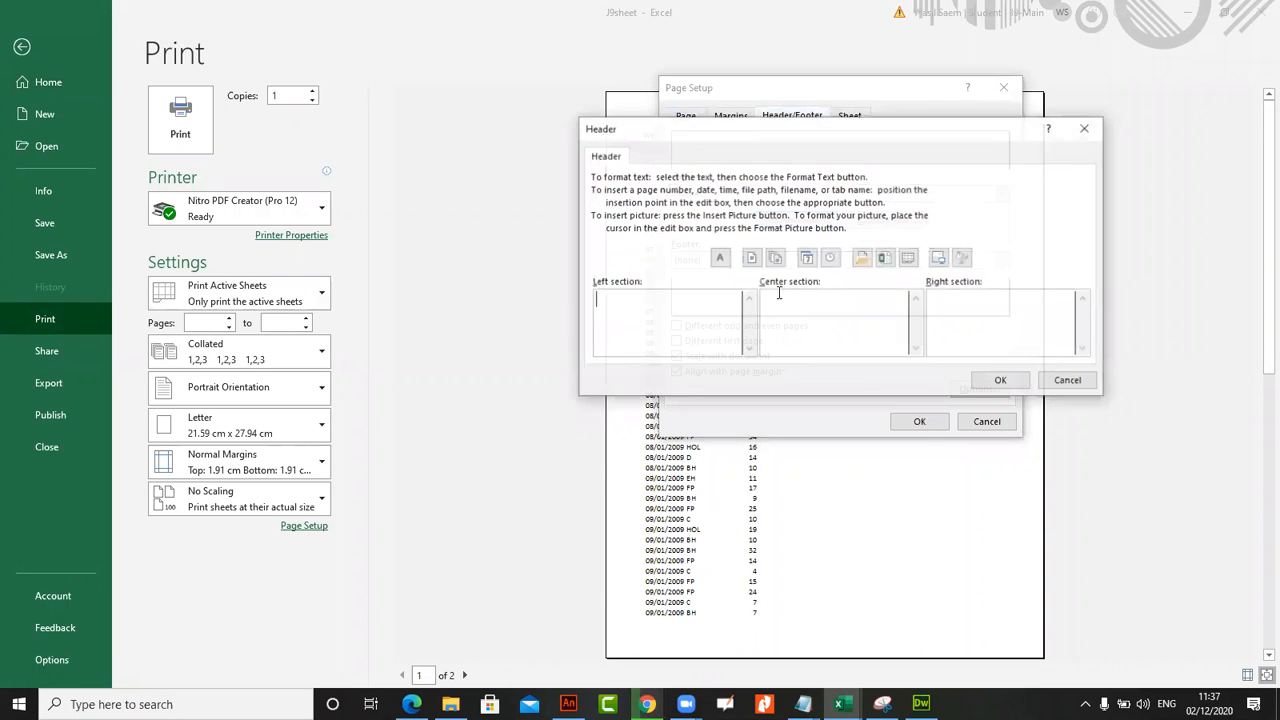
pyautogui.rightClick(794, 311)
pyautogui.click(830, 360)
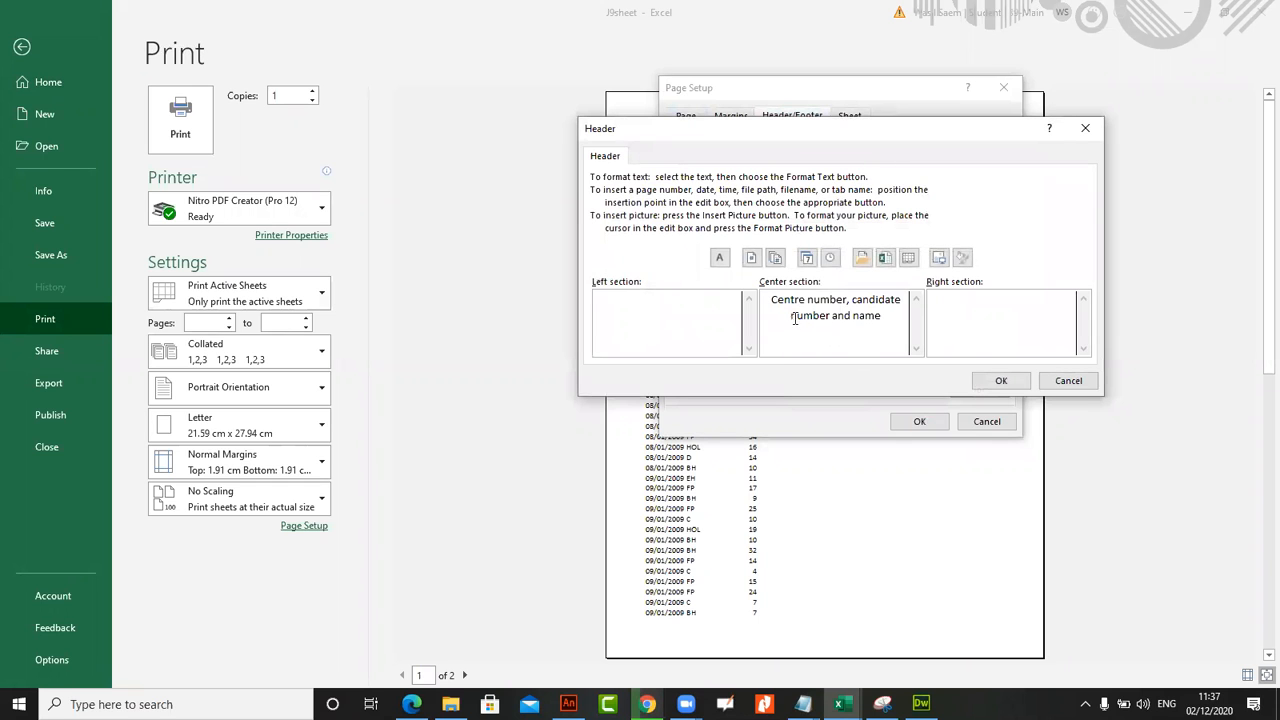
pyautogui.press('Return')
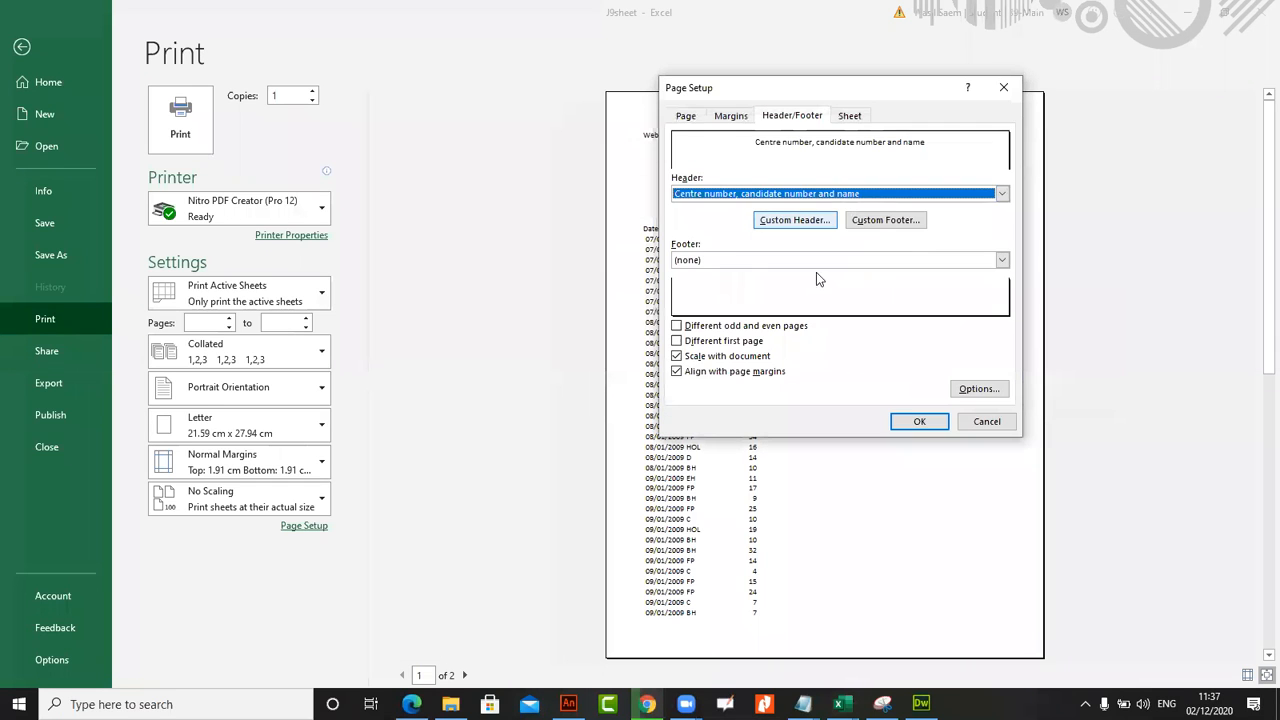
pyautogui.click(919, 421)
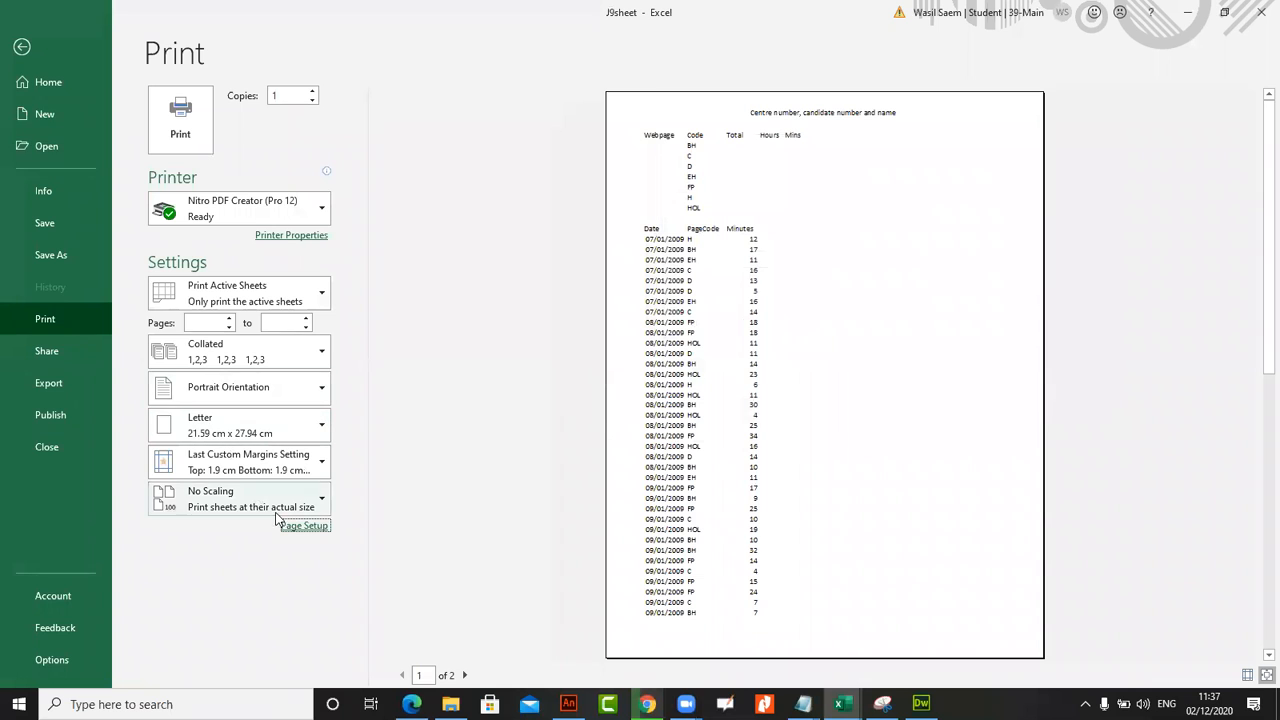
# Review the custom header of J9sheet in the page setup and return to the worksheet
pyautogui.click(304, 525)
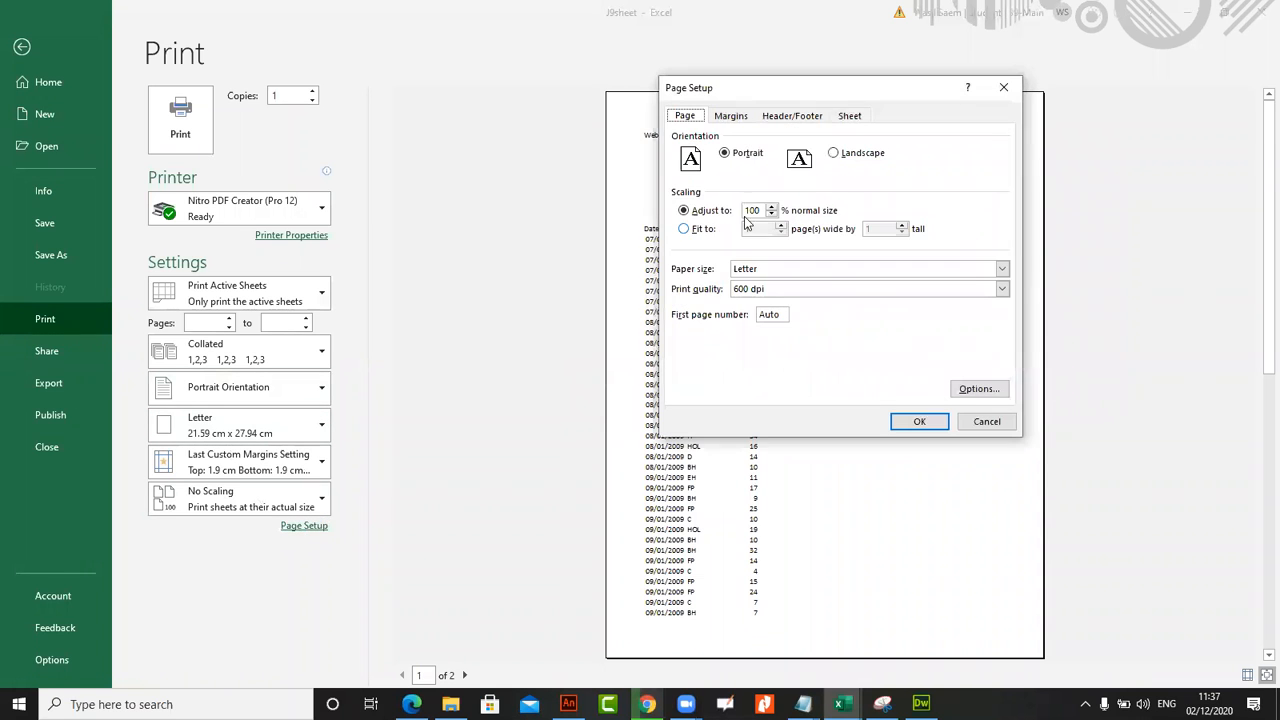
pyautogui.click(792, 115)
pyautogui.click(808, 217)
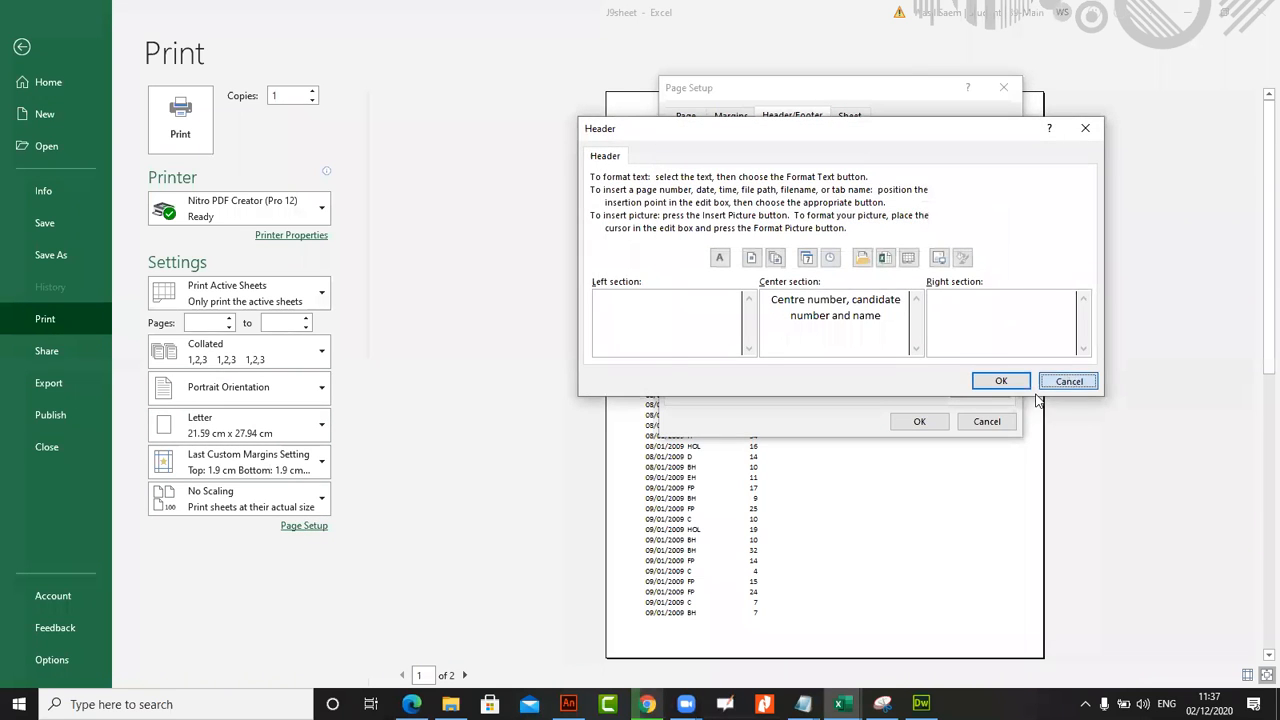
pyautogui.click(1055, 386)
pyautogui.press('Return')
pyautogui.click(22, 47)
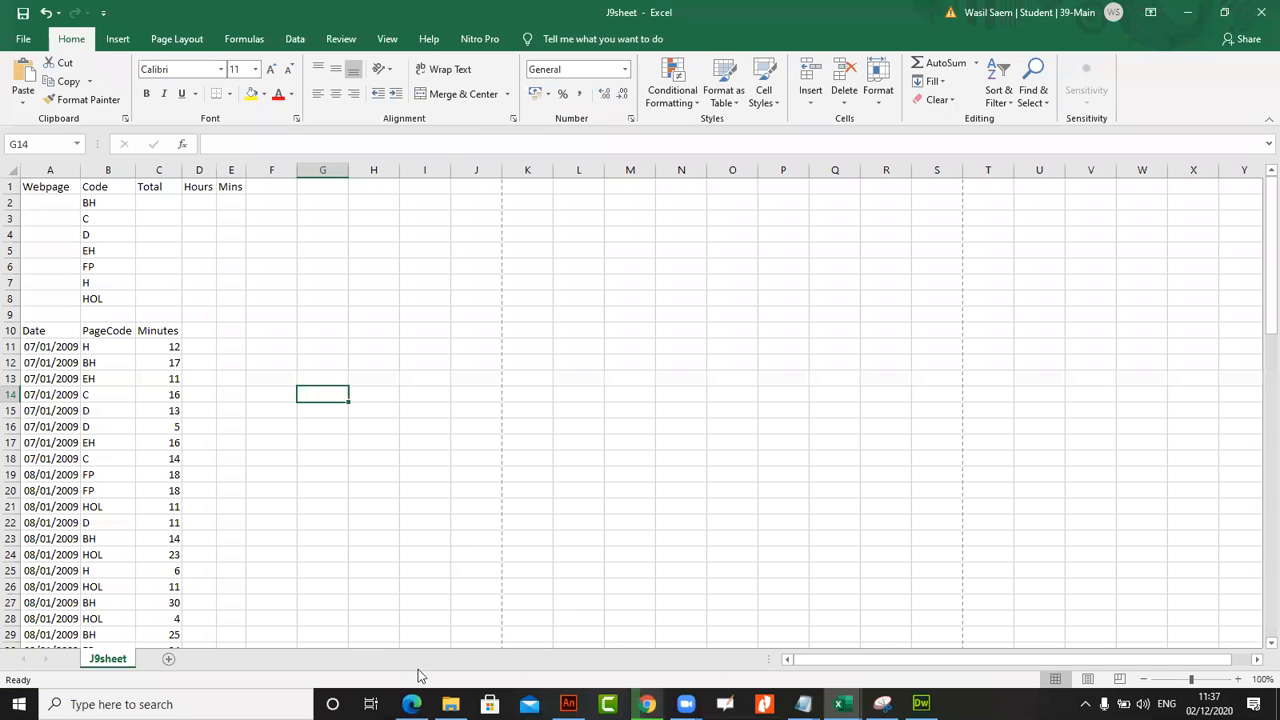
# Consult the question paper and examine the cells under Webpage, Total, Hours and Mins in J9sheet
pyautogui.click(411, 704)
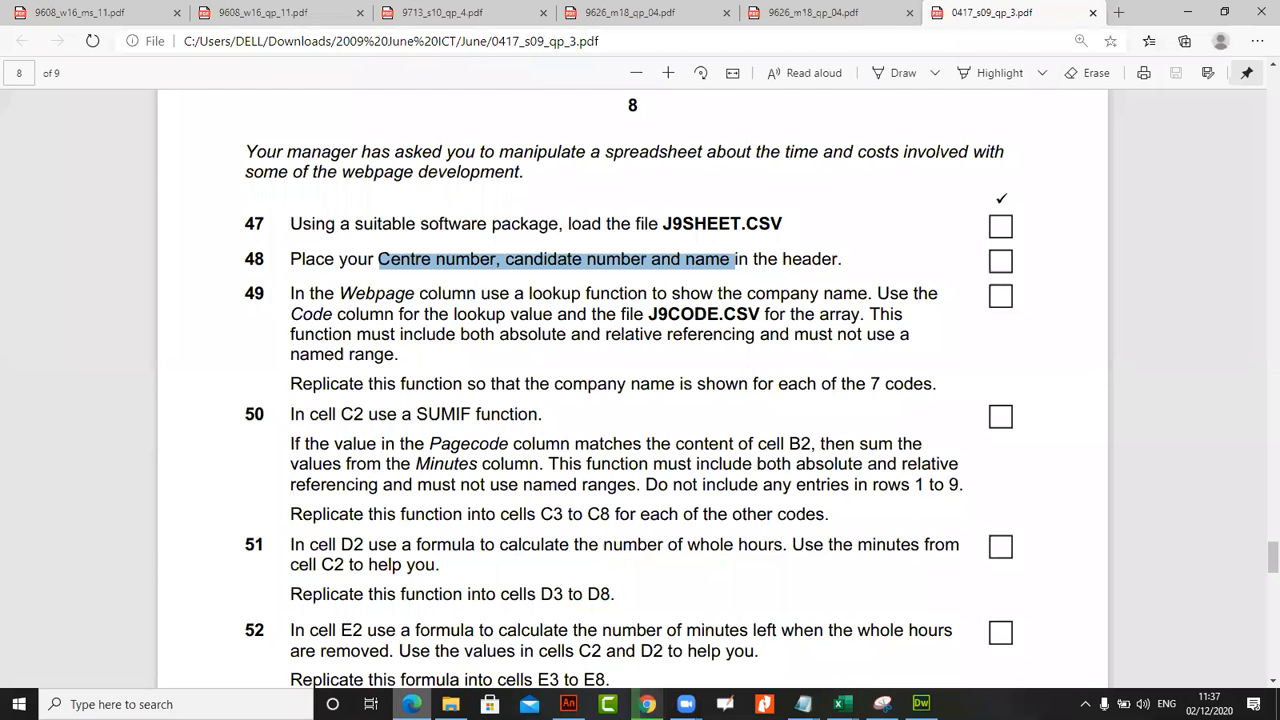
pyautogui.click(411, 704)
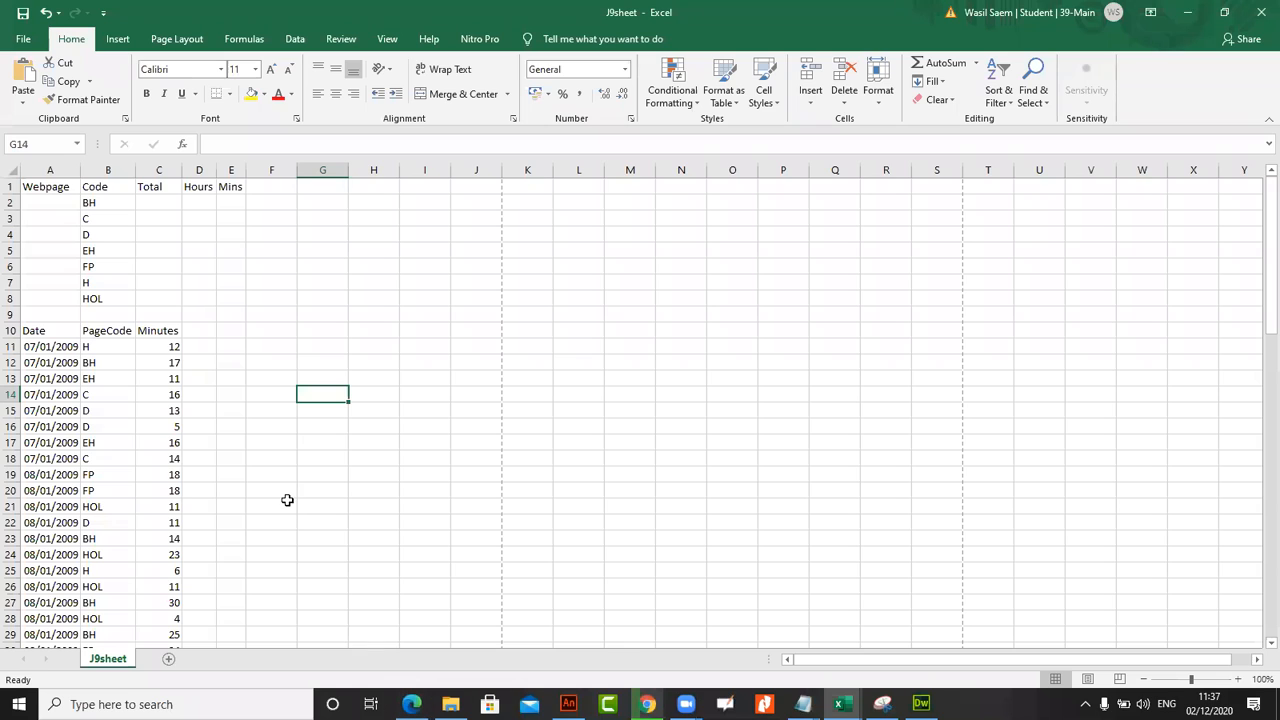
pyautogui.moveTo(46, 202); pyautogui.dragTo(49, 299)
pyautogui.moveTo(161, 207); pyautogui.dragTo(170, 308)
pyautogui.moveTo(199, 205); pyautogui.dragTo(206, 280)
pyautogui.moveTo(230, 204); pyautogui.dragTo(230, 264)
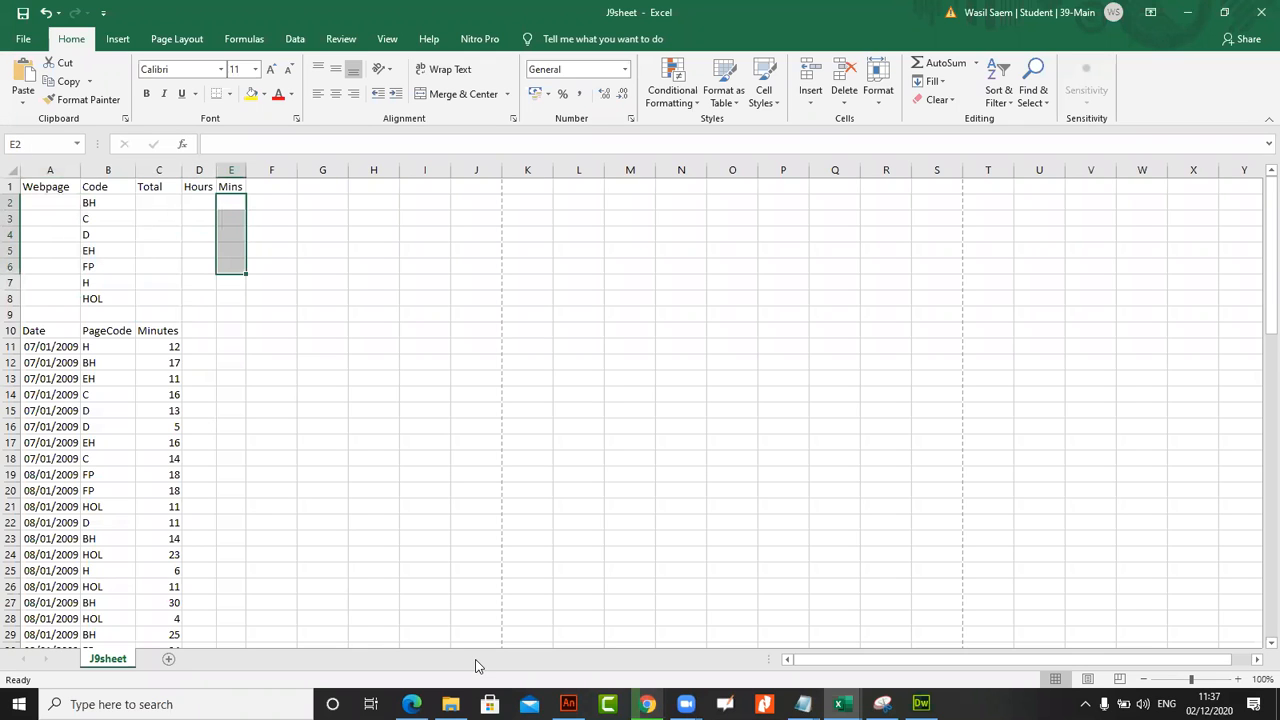
# Examine the Code and Webpage columns in J9code, go back to J9sheet, and return to task 49 in the question paper
pyautogui.click(843, 704)
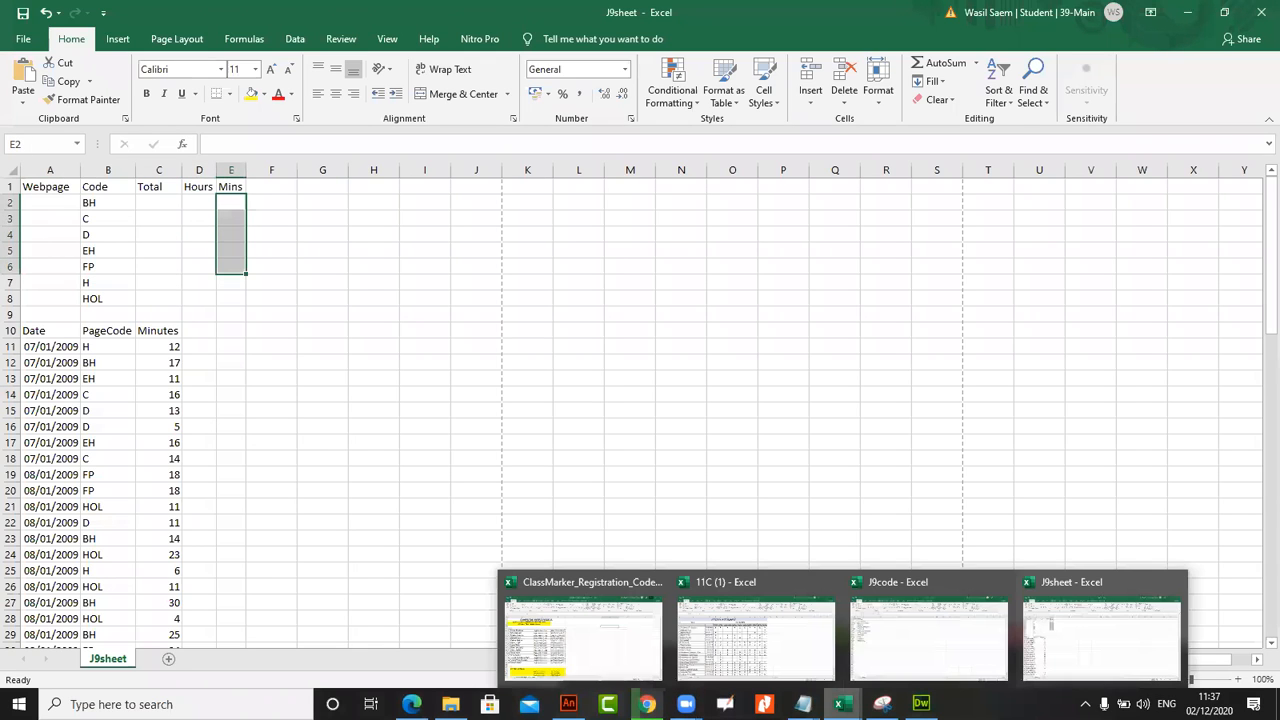
pyautogui.click(904, 658)
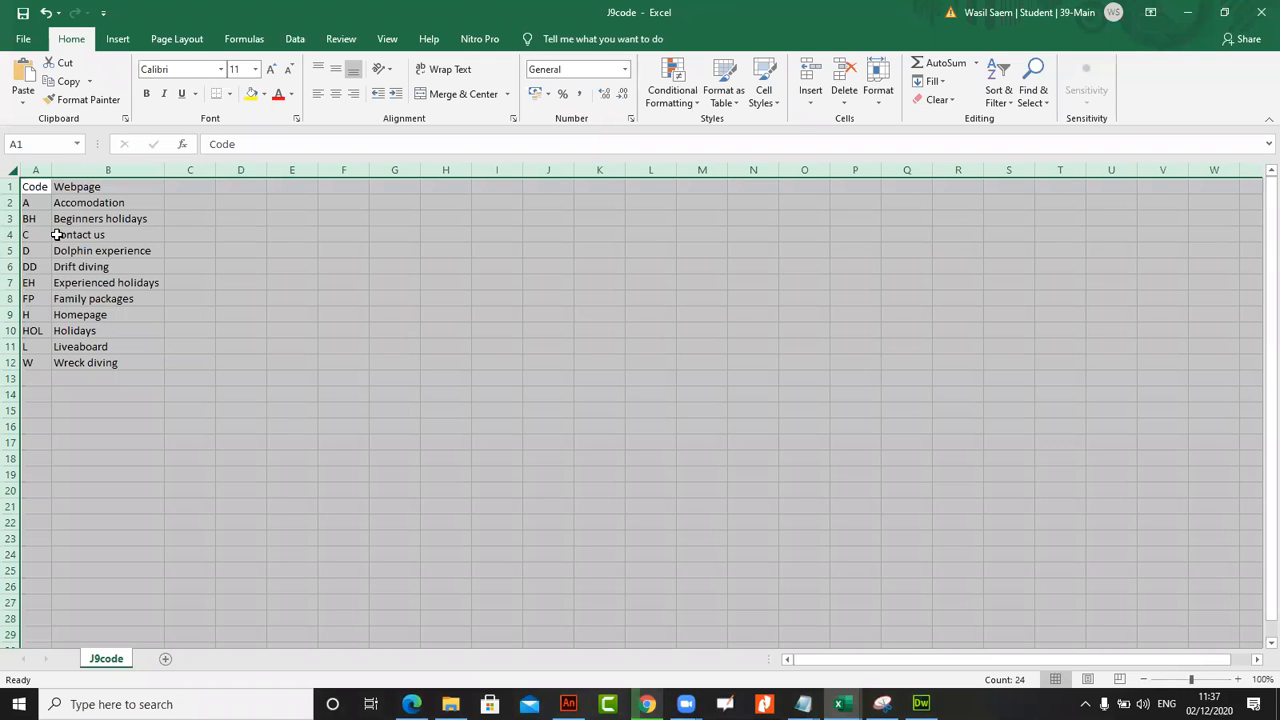
pyautogui.click(1016, 658)
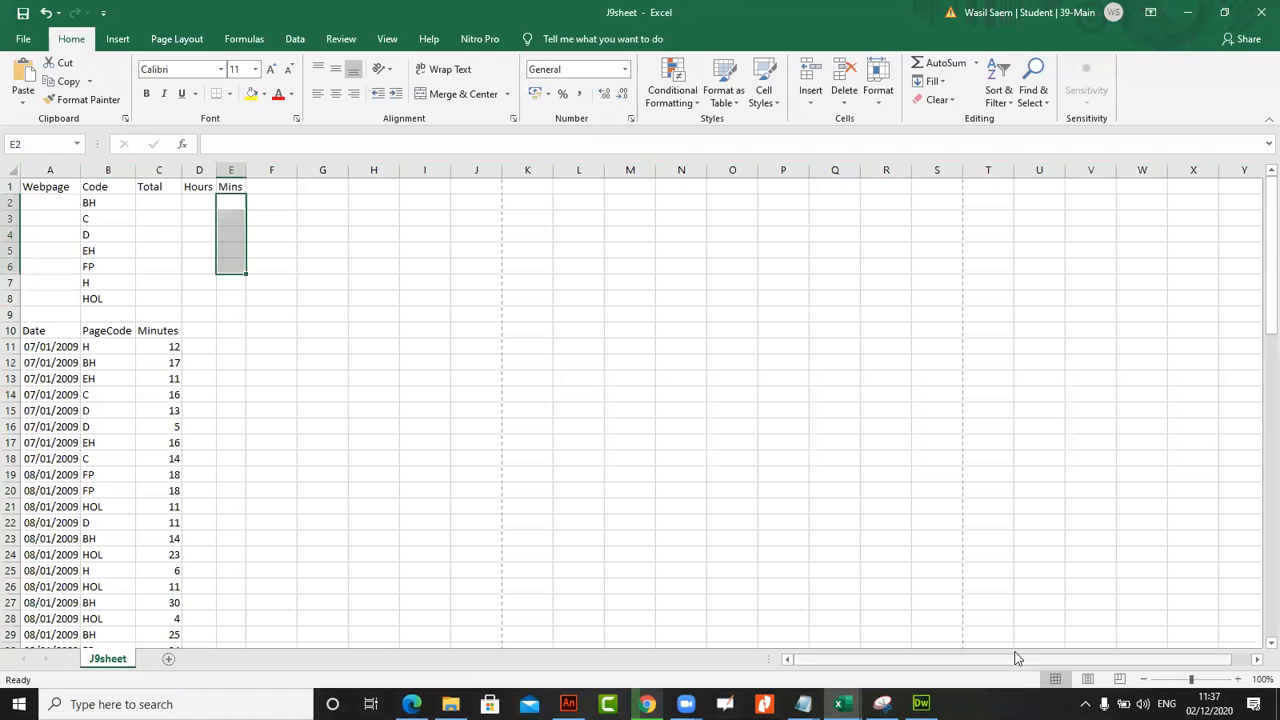
pyautogui.click(411, 704)
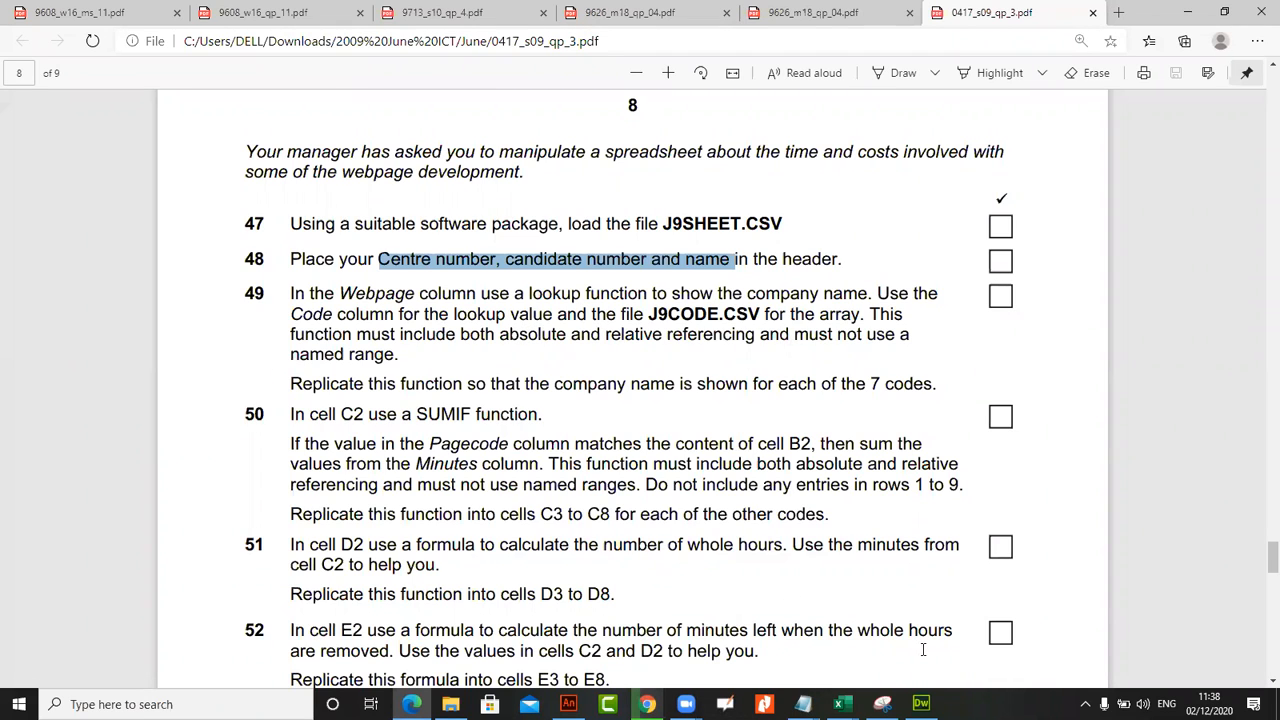
# Compare the Webpage and Code cells in J9sheet with the matching Code and Webpage entries in J9code
pyautogui.click(843, 704)
pyautogui.click(1040, 631)
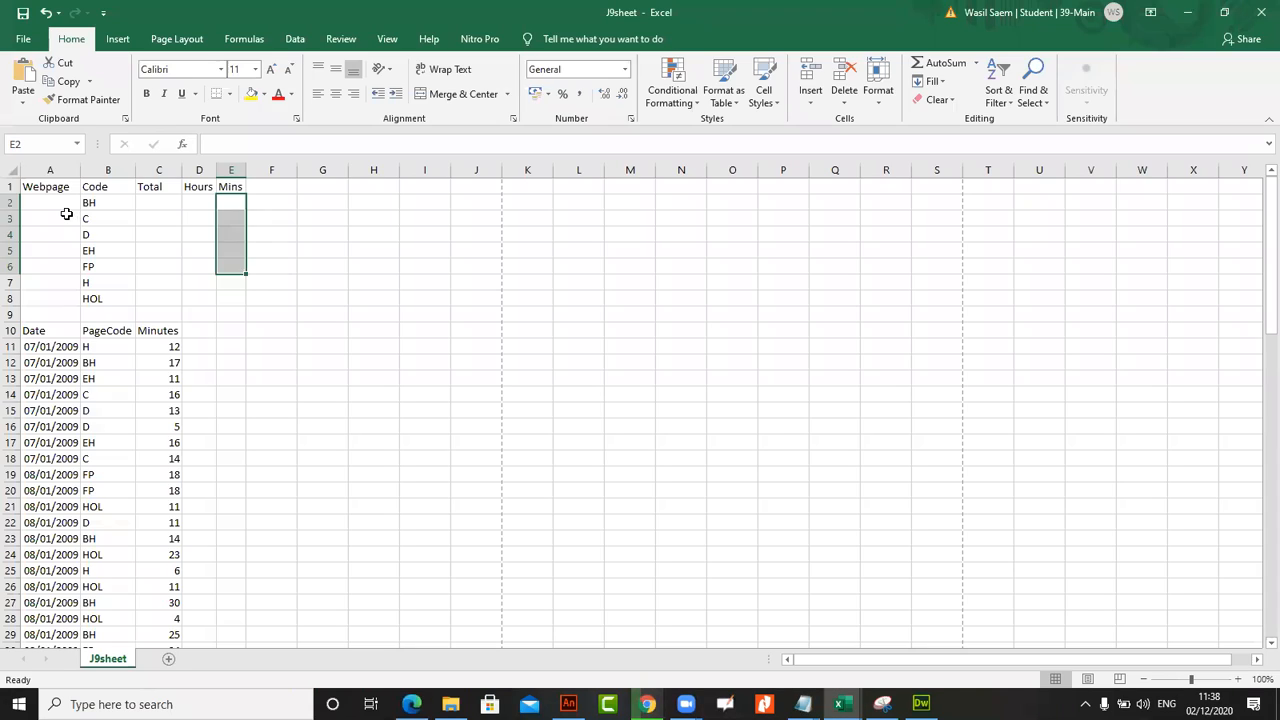
pyautogui.click(67, 214)
pyautogui.click(60, 202)
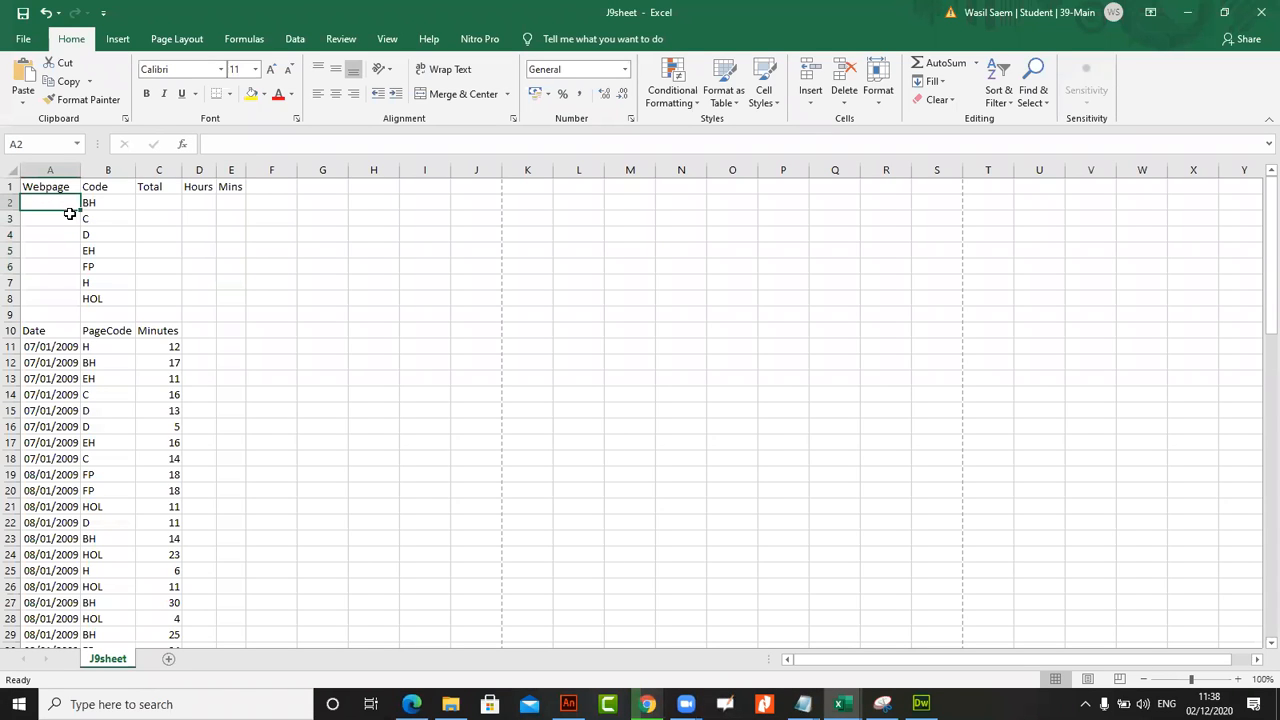
pyautogui.click(92, 203)
pyautogui.click(63, 204)
pyautogui.moveTo(842, 704)
pyautogui.click(1040, 624)
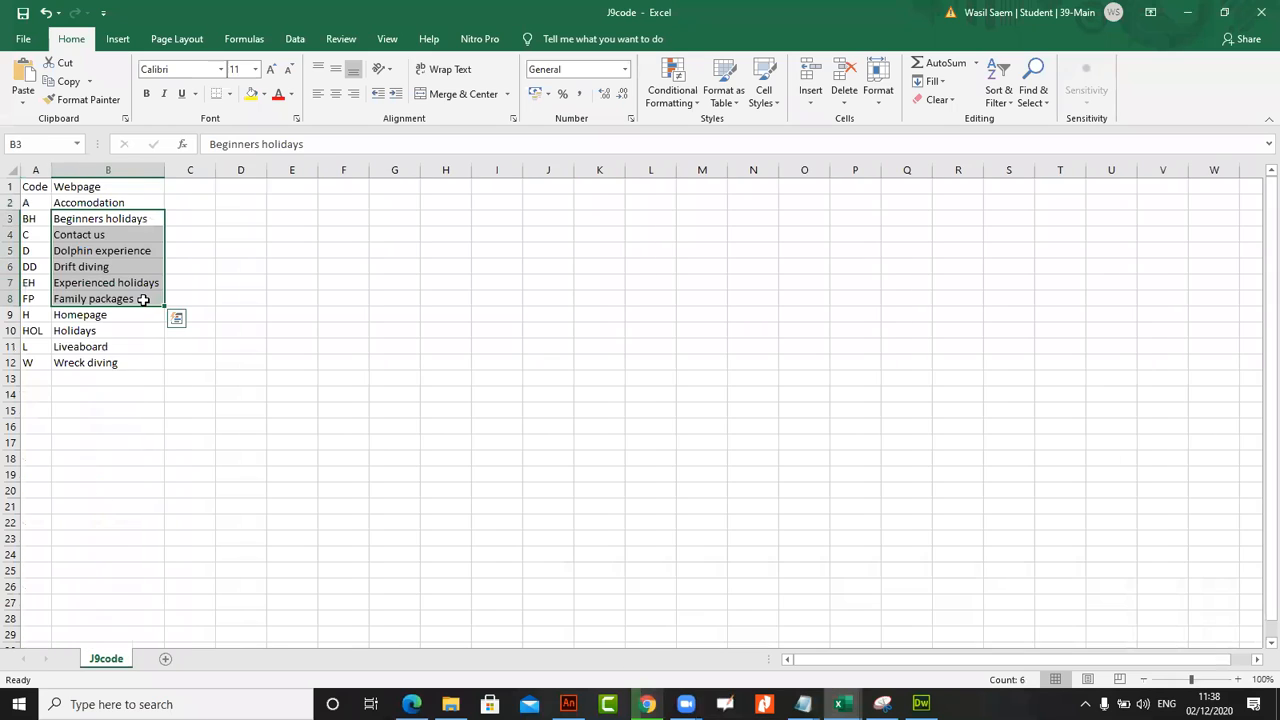
pyautogui.click(80, 251)
pyautogui.click(75, 330)
pyautogui.click(32, 330)
pyautogui.click(31, 235)
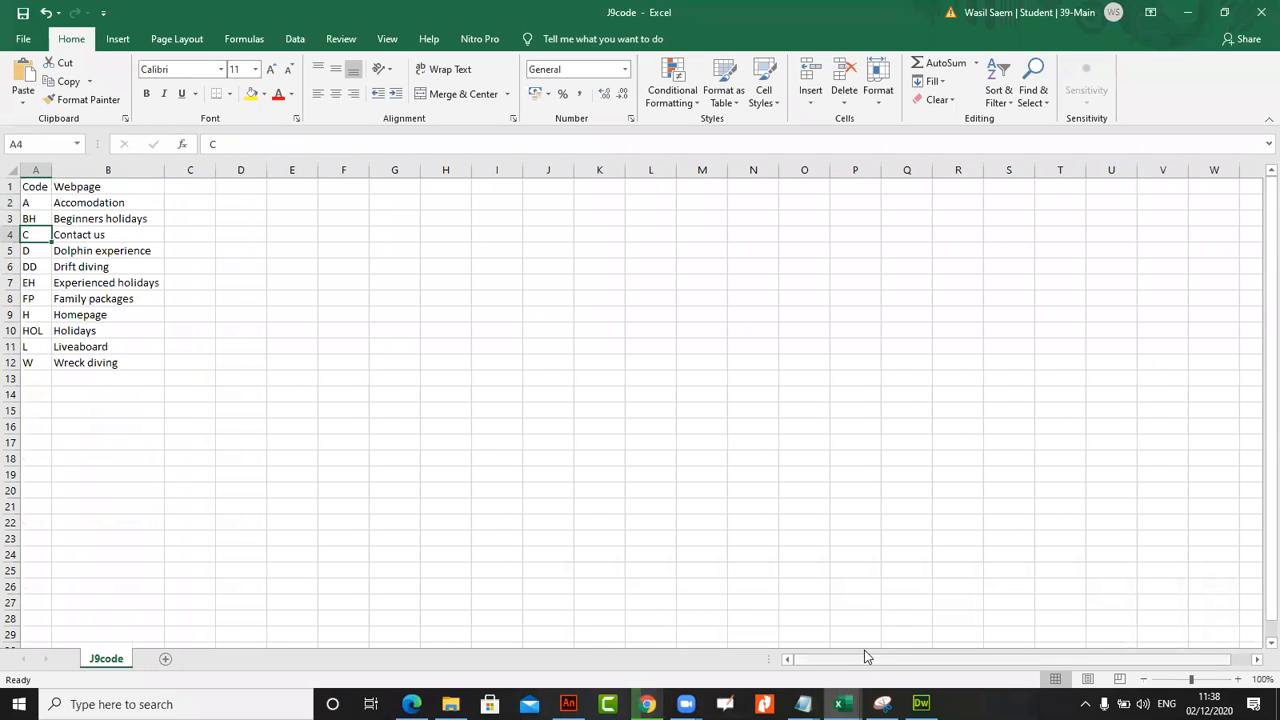
# Begin a VLOOKUP formula in cell A2 of J9sheet with B2 as the lookup value
pyautogui.click(843, 704)
pyautogui.click(1085, 645)
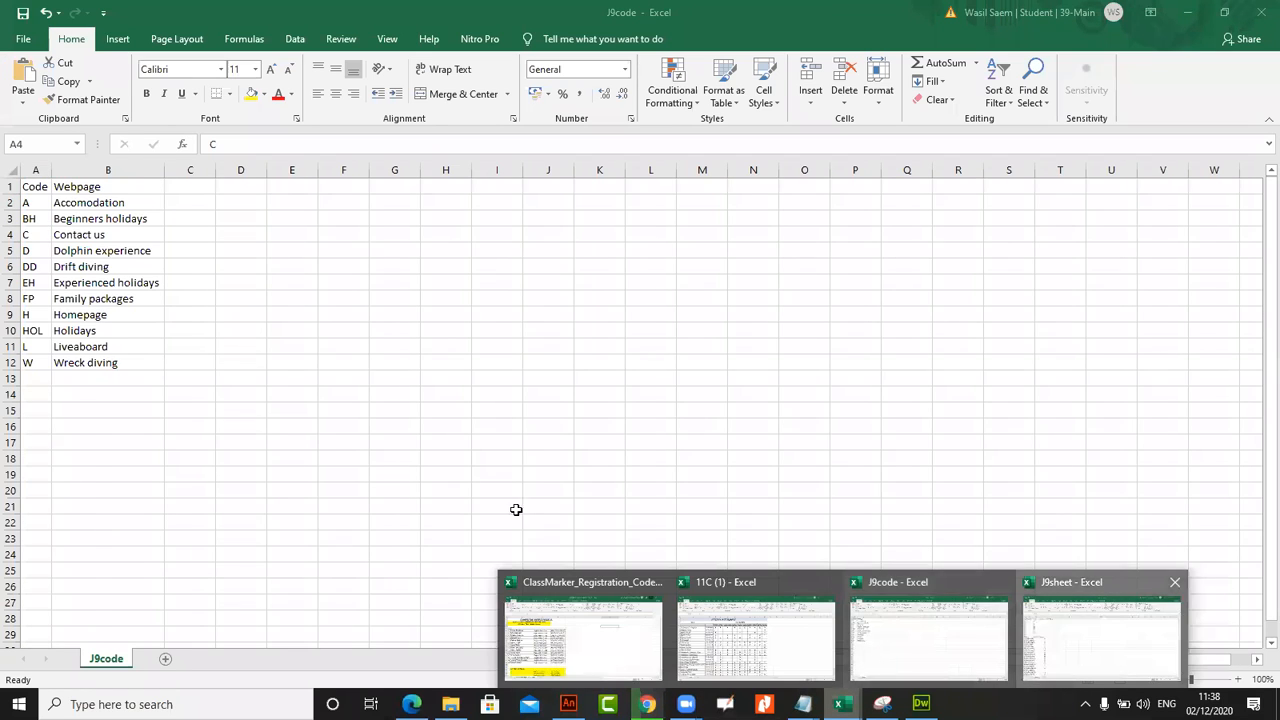
pyautogui.click(265, 146)
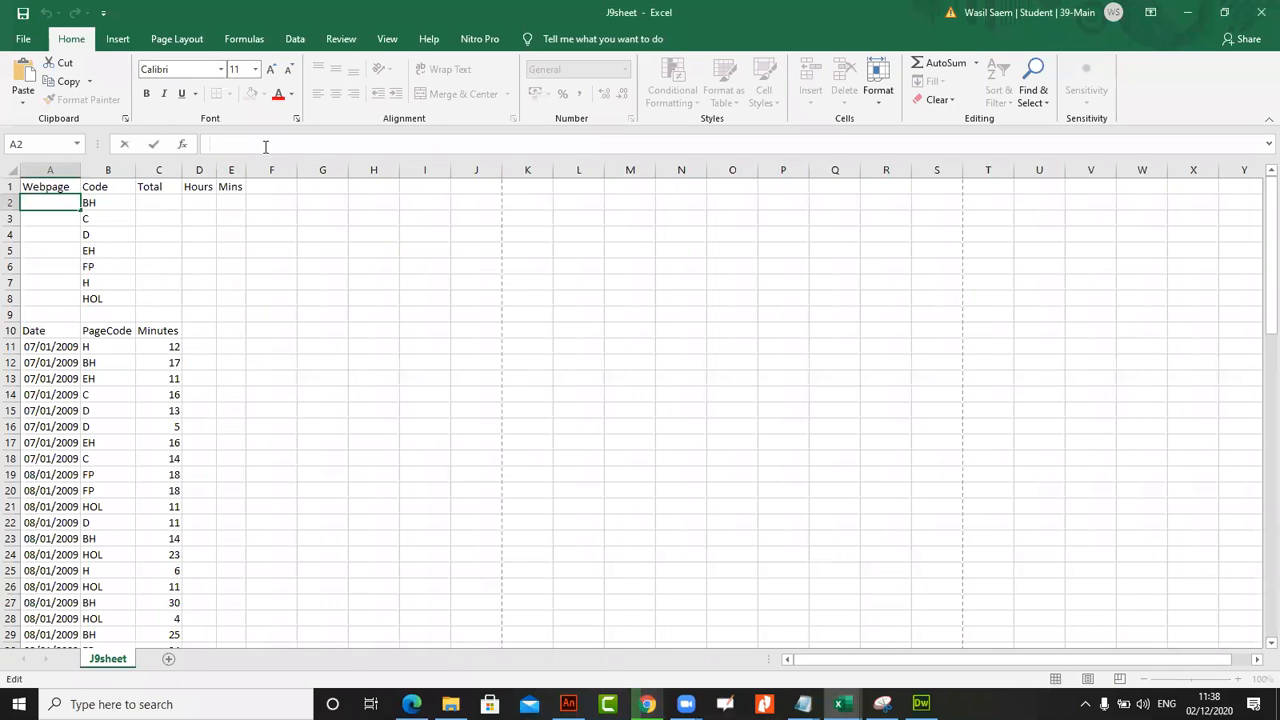
pyautogui.write('=V')
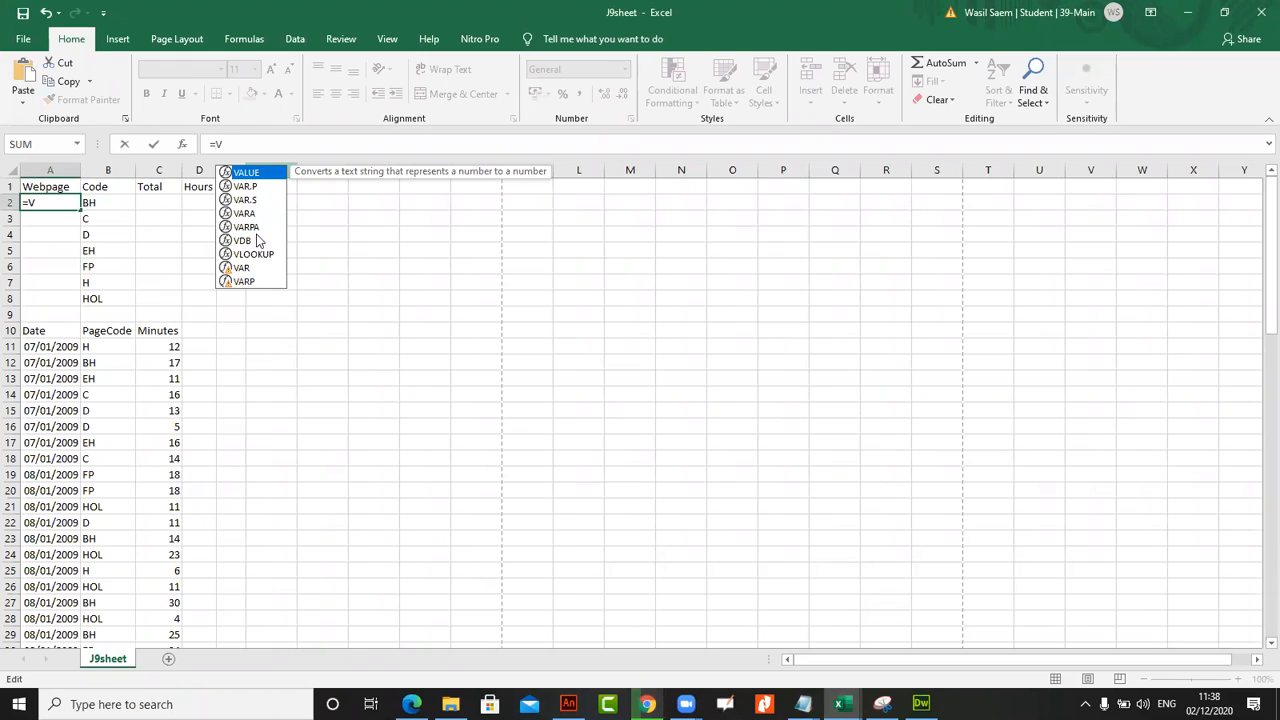
pyautogui.doubleClick(256, 256)
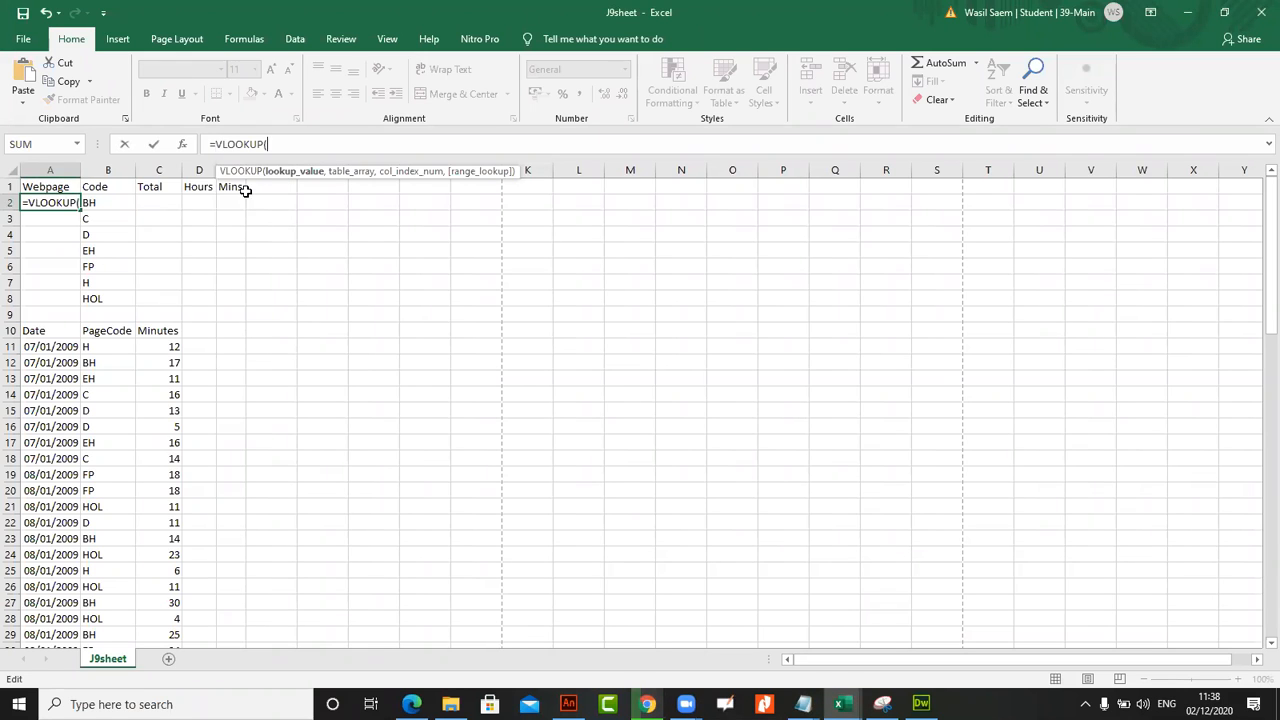
pyautogui.click(123, 204)
pyautogui.write(',')
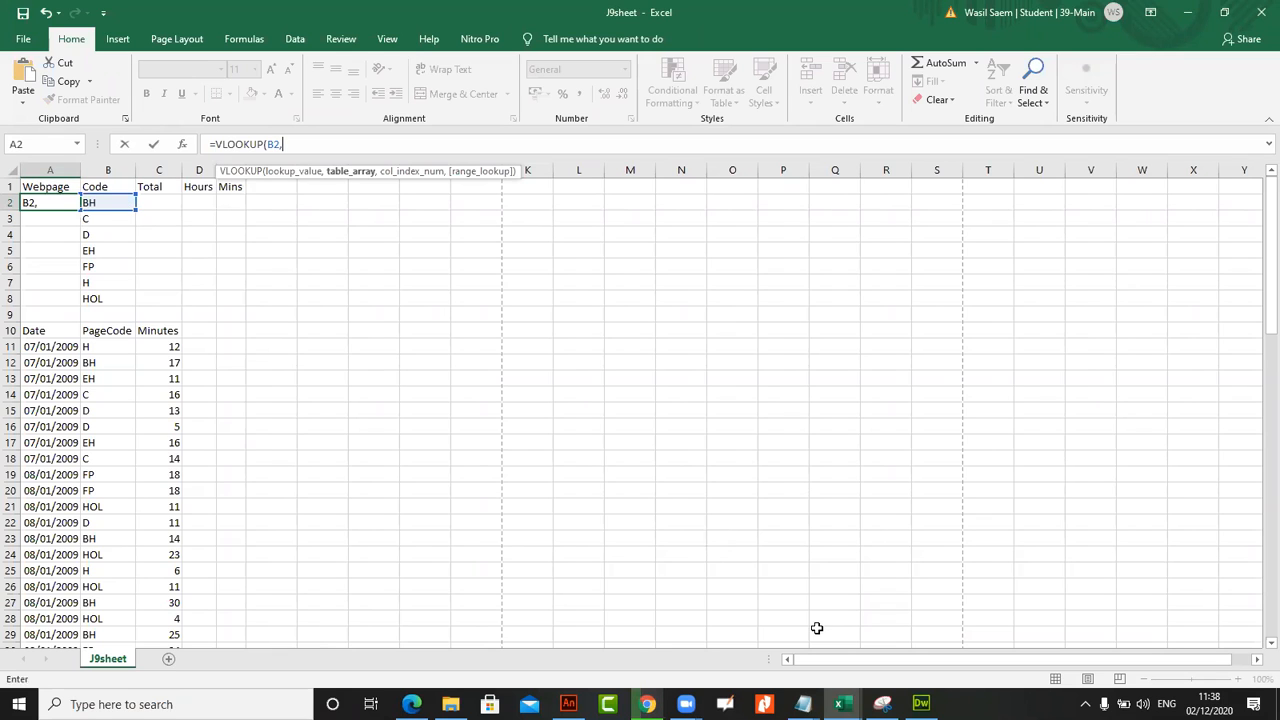
# Complete the VLOOKUP with $A$2:$B$12 in J9code as the table array, column index 2 and range lookup 0
pyautogui.hotkey('ctrl', 'Tab')
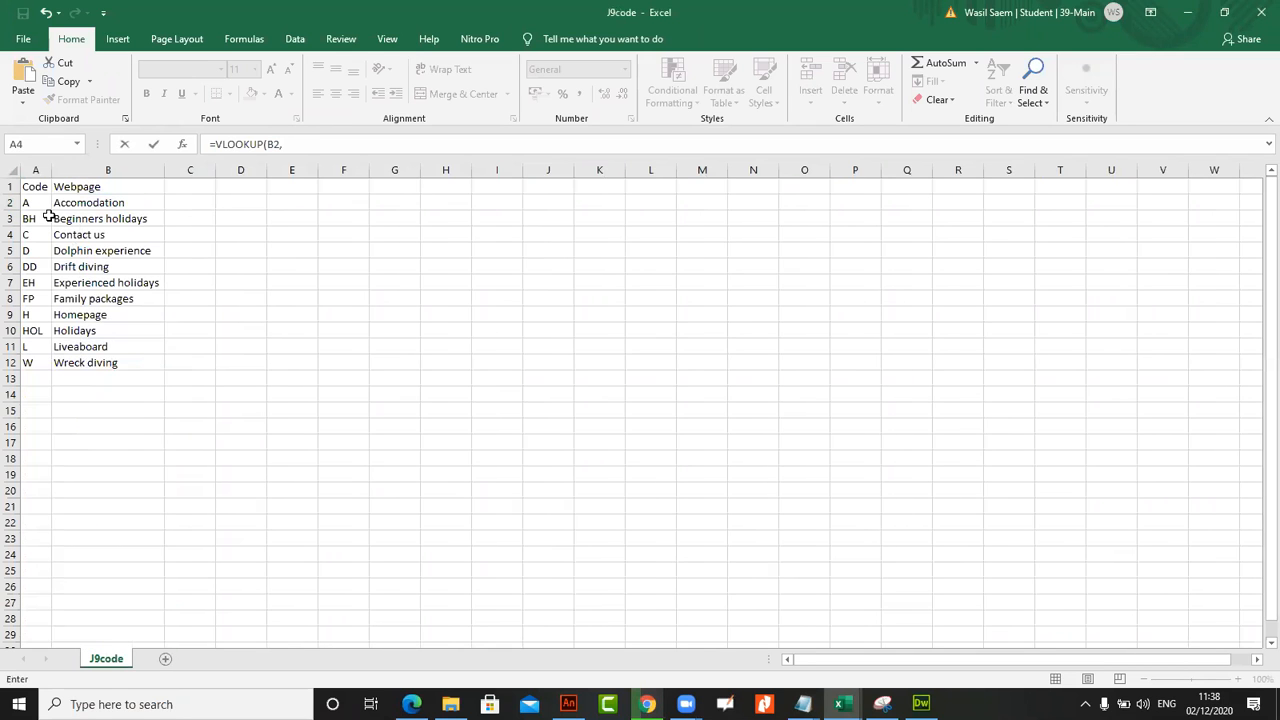
pyautogui.moveTo(40, 204); pyautogui.dragTo(84, 366)
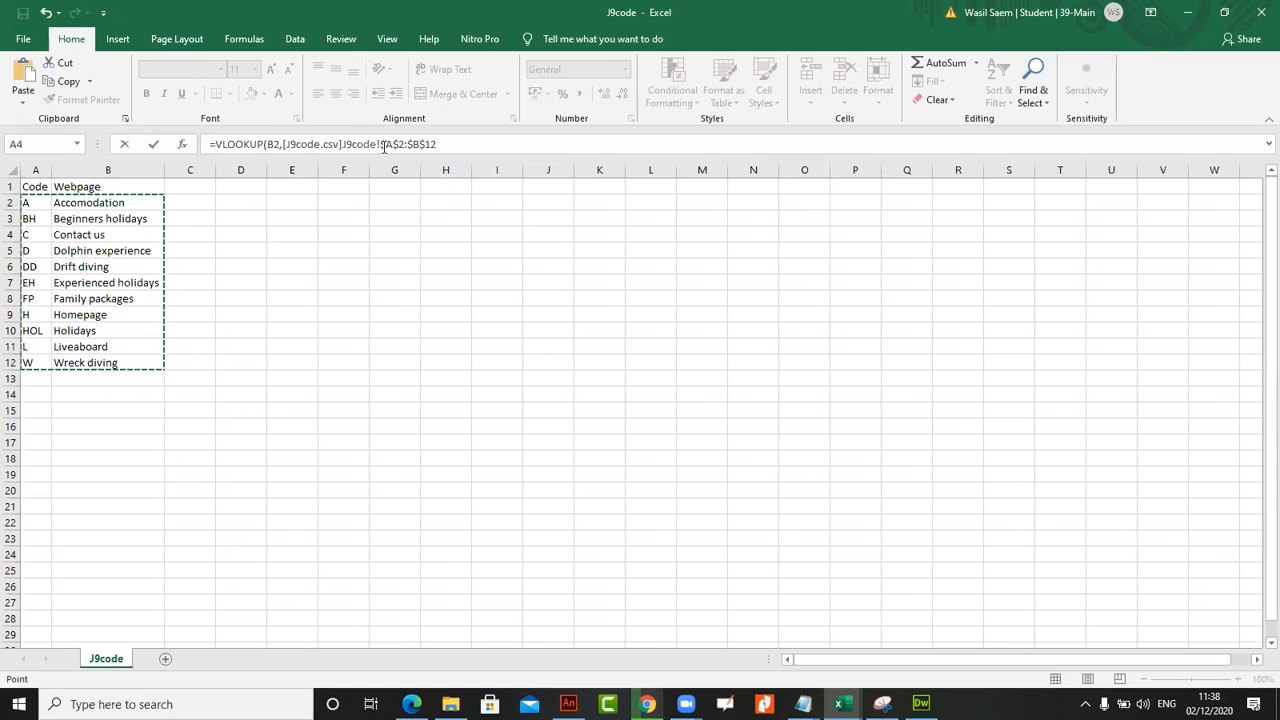
pyautogui.click(483, 150)
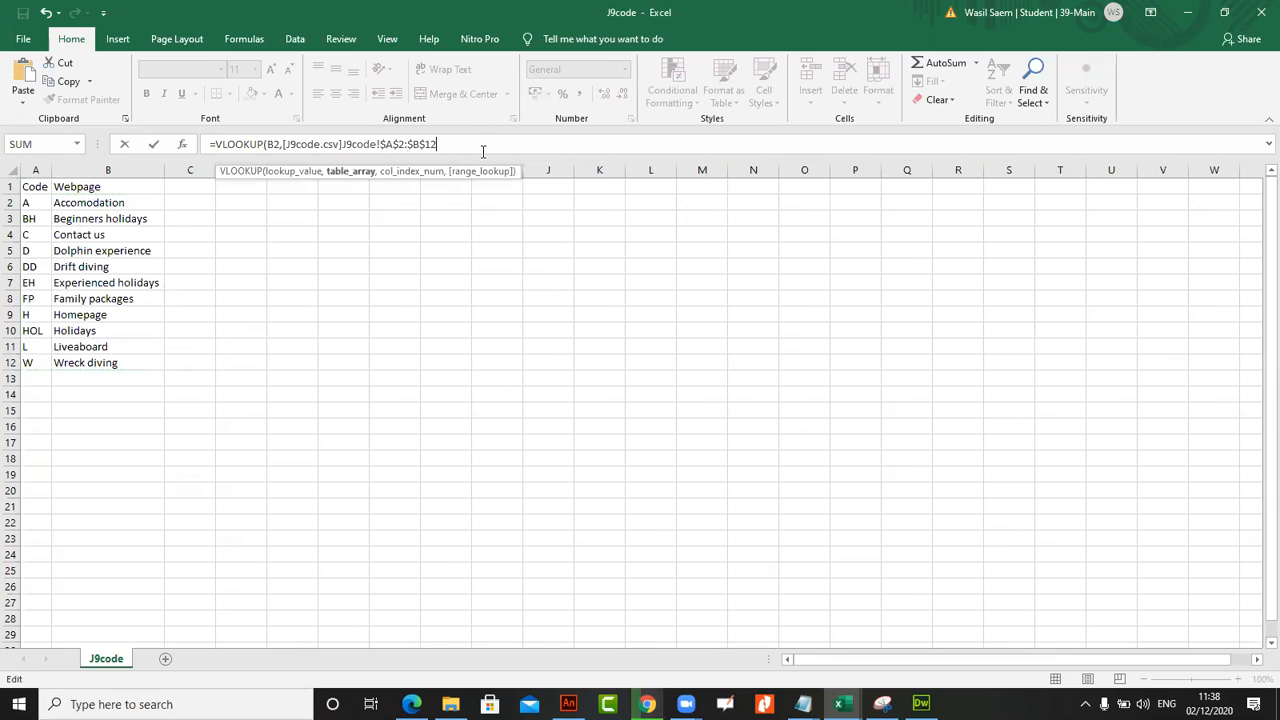
pyautogui.write(',')
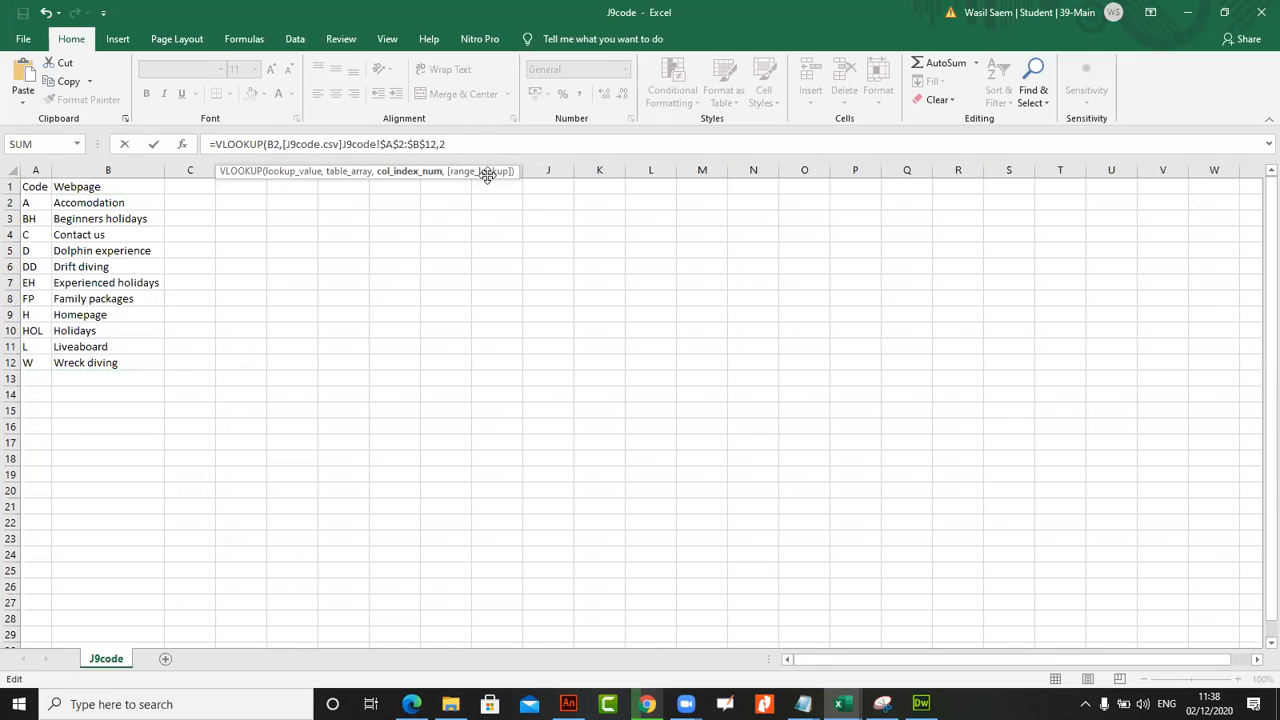
pyautogui.write('2,0')
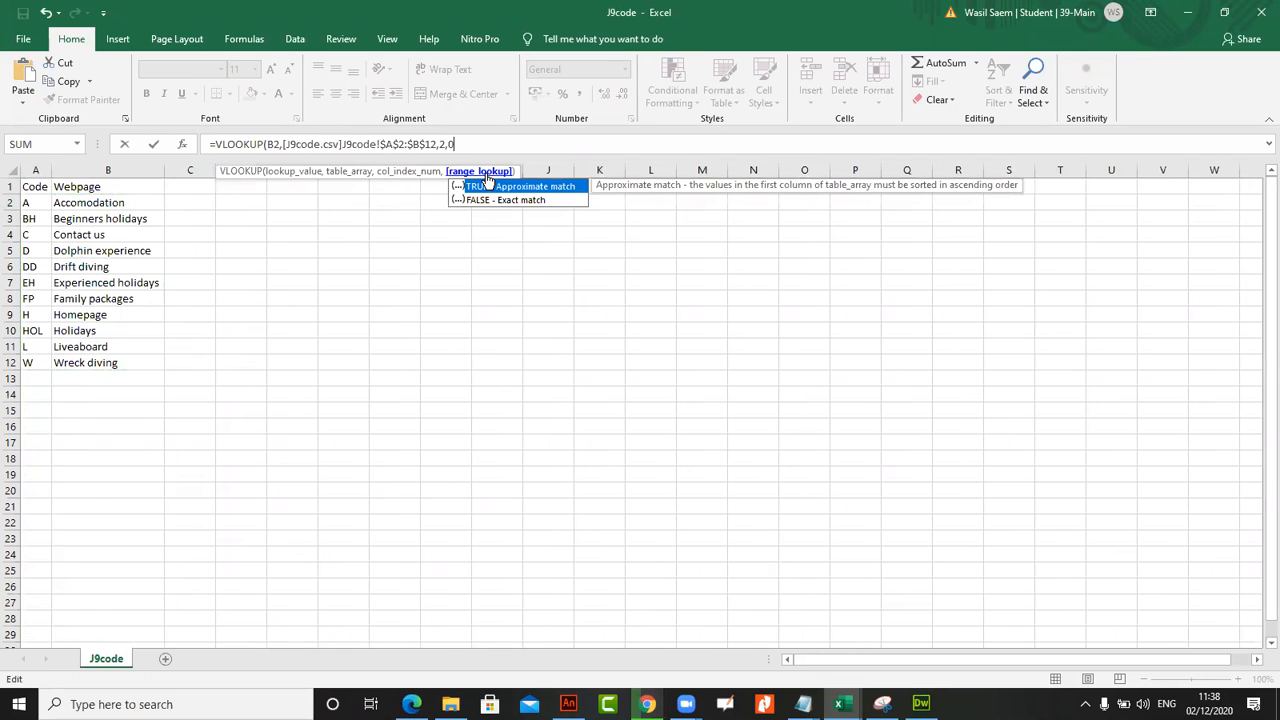
pyautogui.press('Return')
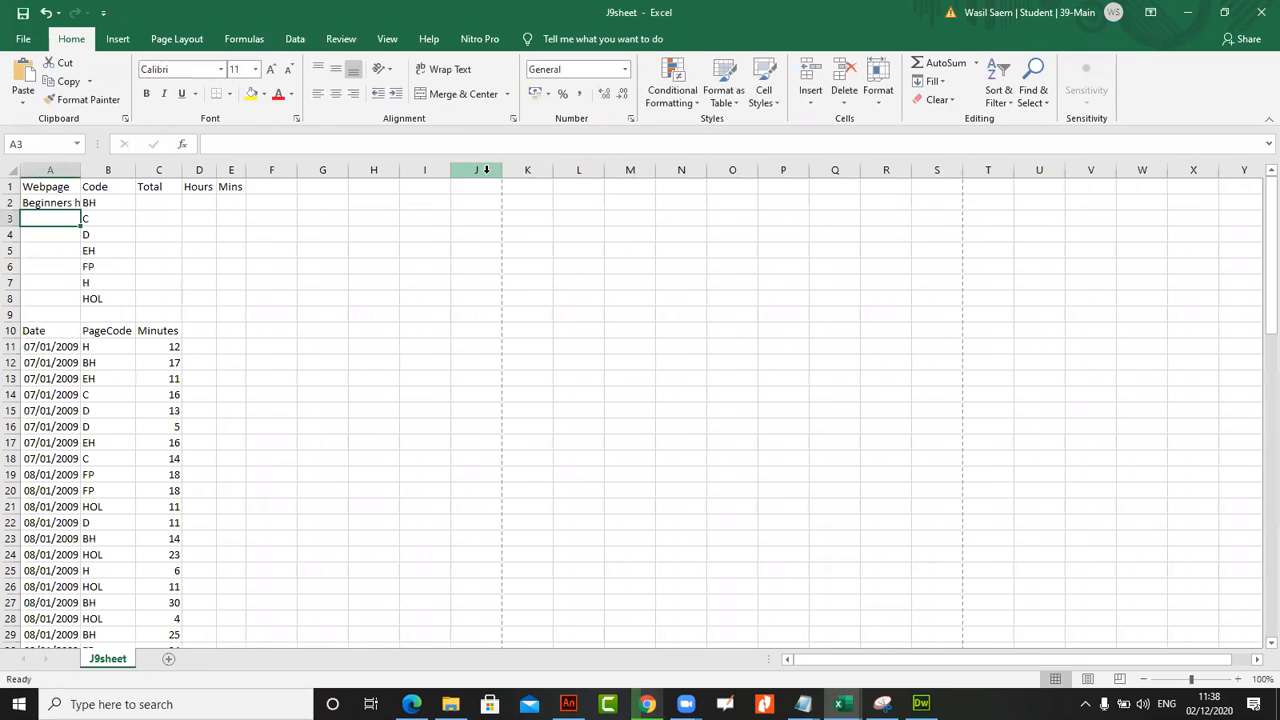
# Replicate the lookup formula from A2 down to A8 and autofit column A to its contents
pyautogui.doubleClick(81, 168)
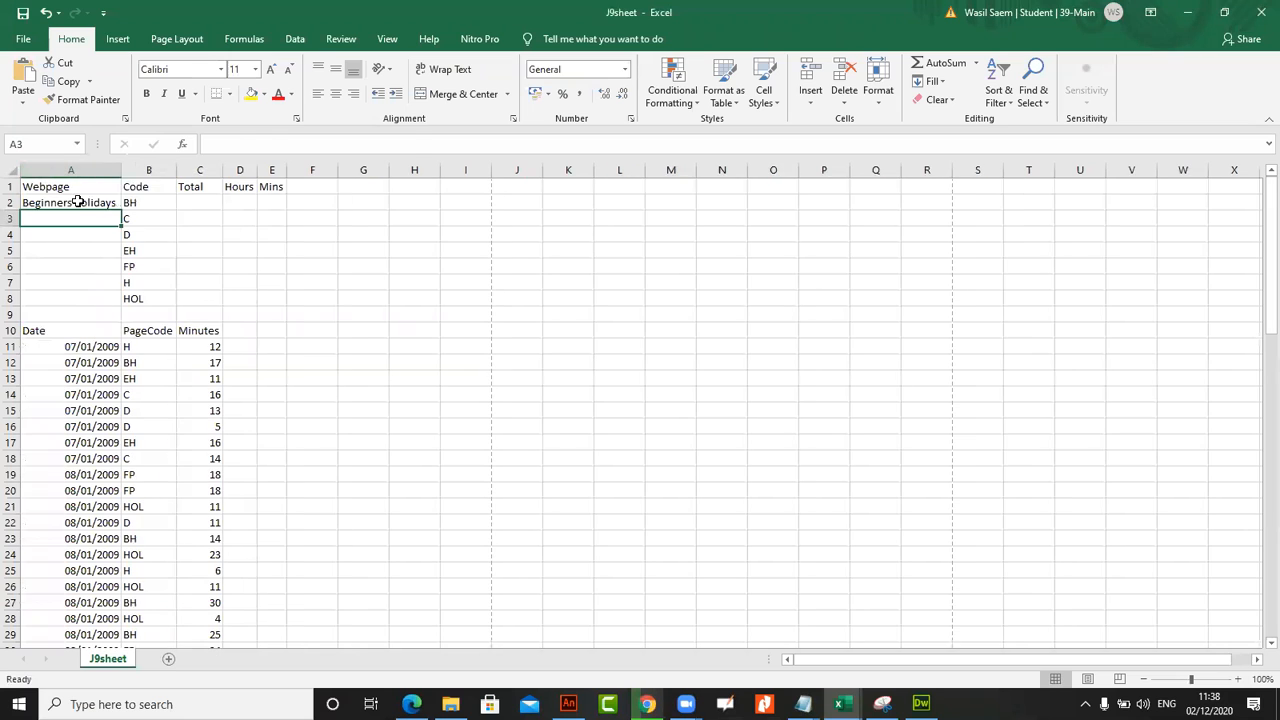
pyautogui.click(77, 201)
pyautogui.moveTo(123, 254); pyautogui.dragTo(124, 306)
pyautogui.click(110, 234)
pyautogui.click(98, 204)
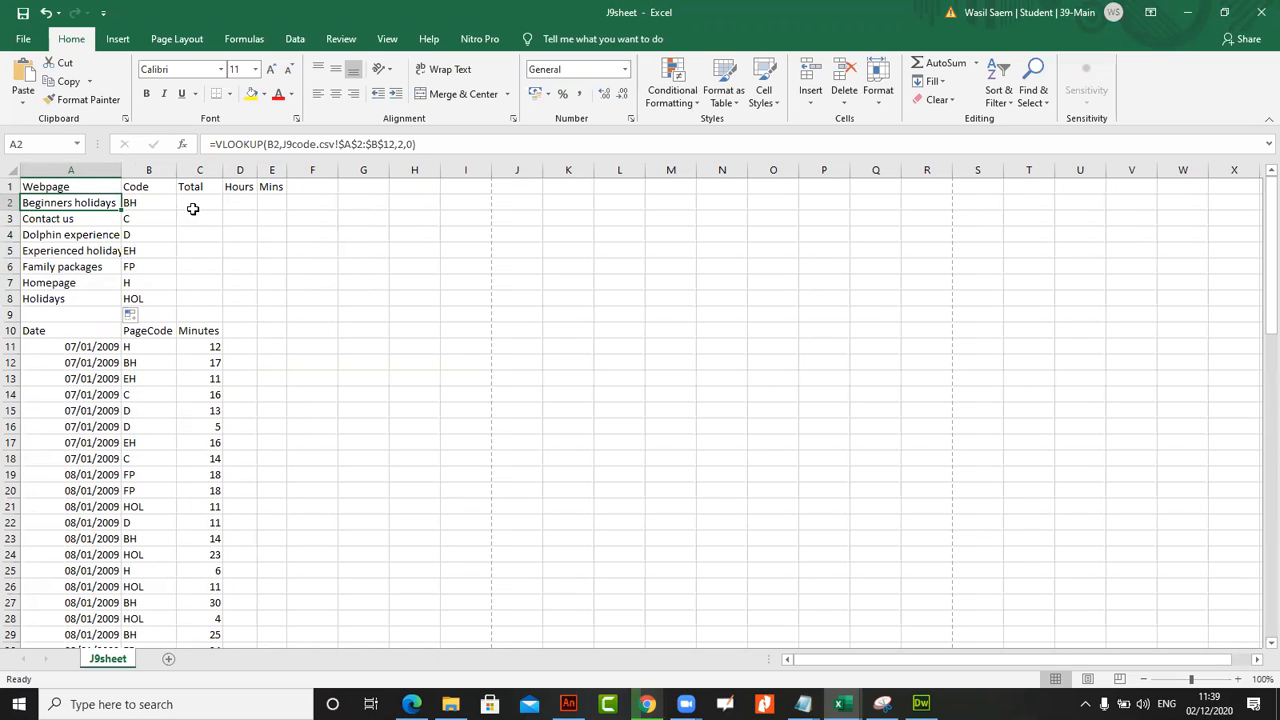
pyautogui.doubleClick(122, 170)
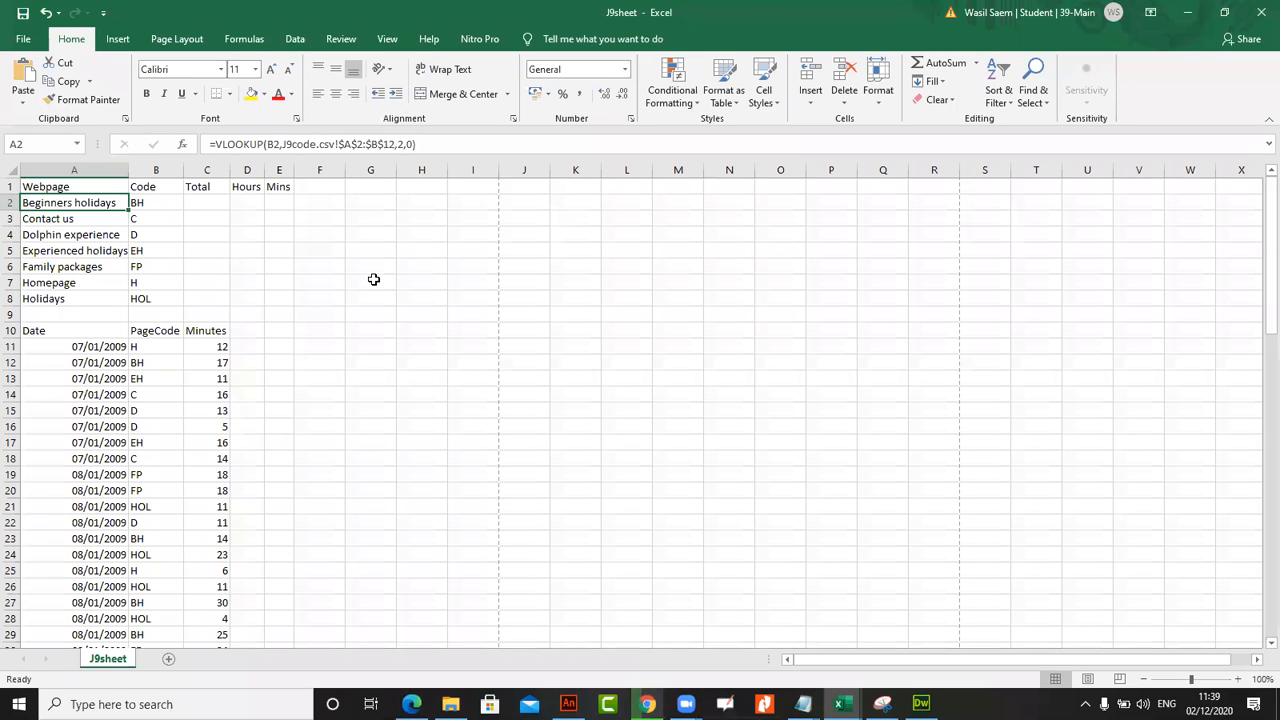
# Clear the lookup formulas from cells A2 to A8 in the Webpage column
pyautogui.moveTo(434, 144); pyautogui.dragTo(128, 119)
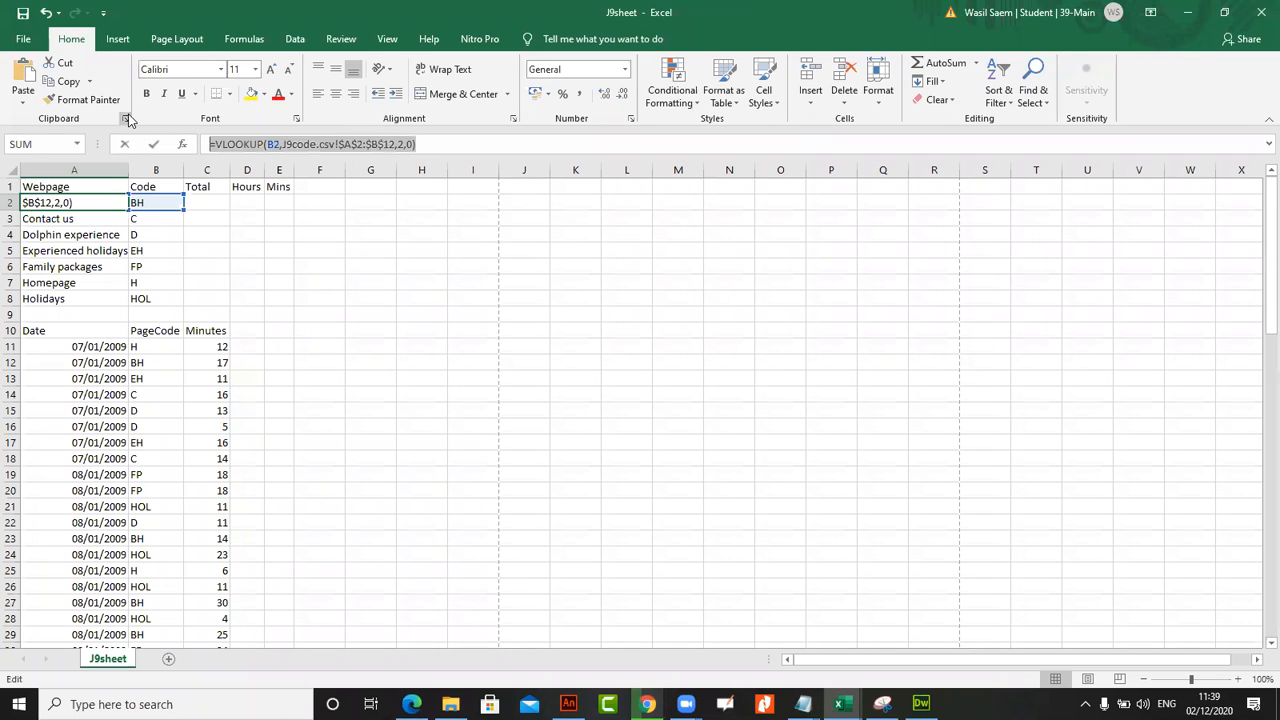
pyautogui.press('BackSpace')
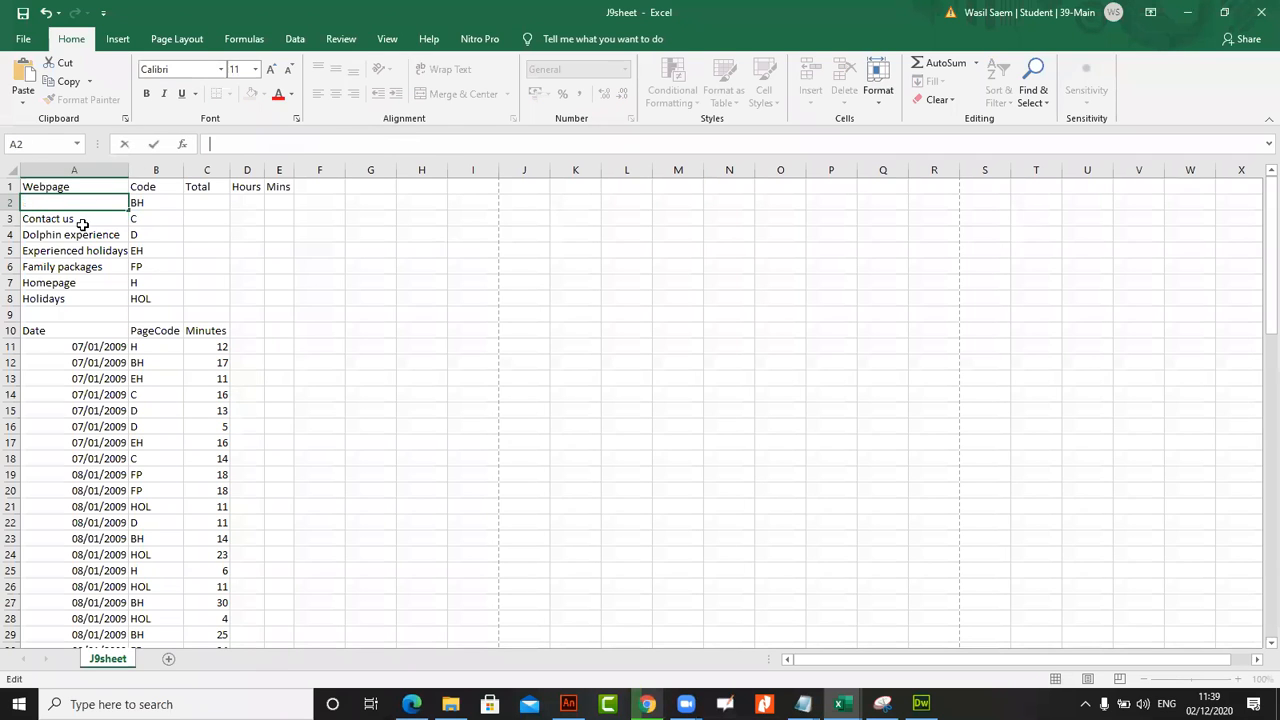
pyautogui.moveTo(83, 218); pyautogui.dragTo(80, 294)
pyautogui.press('Delete')
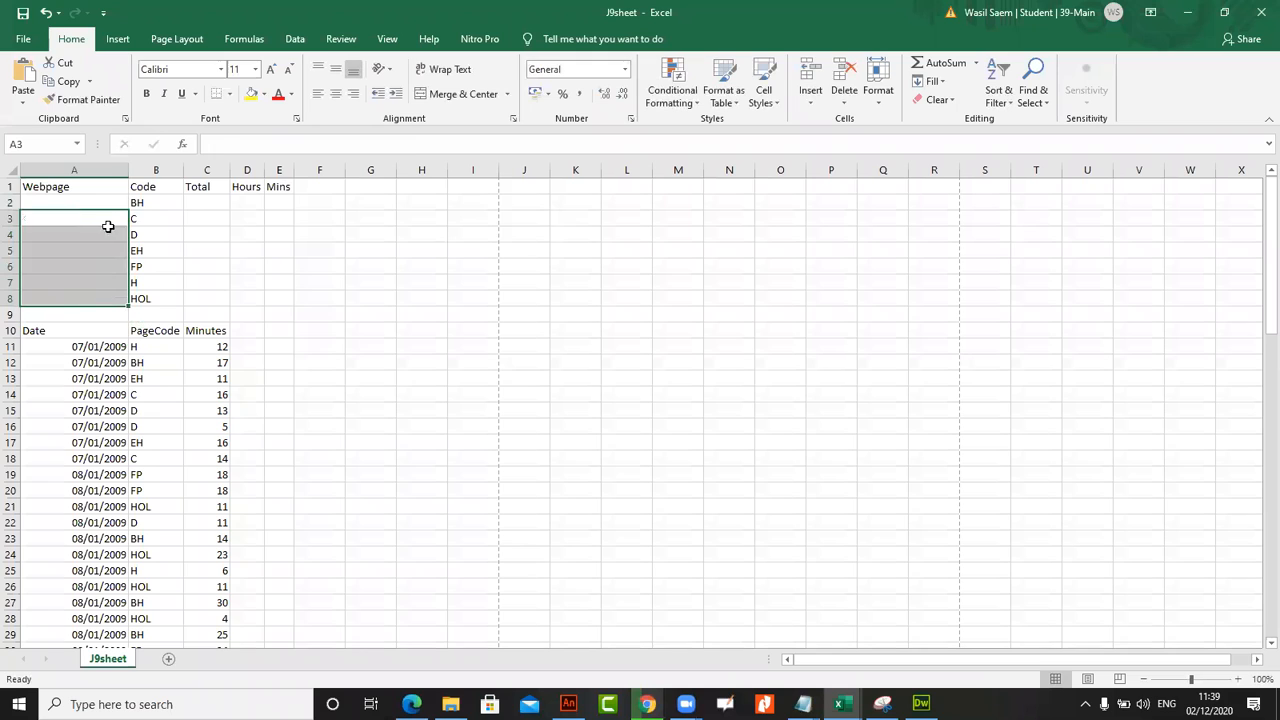
# Examine the codes in B2 and B3 and the Webpage cells beside them in J9sheet
pyautogui.click(143, 207)
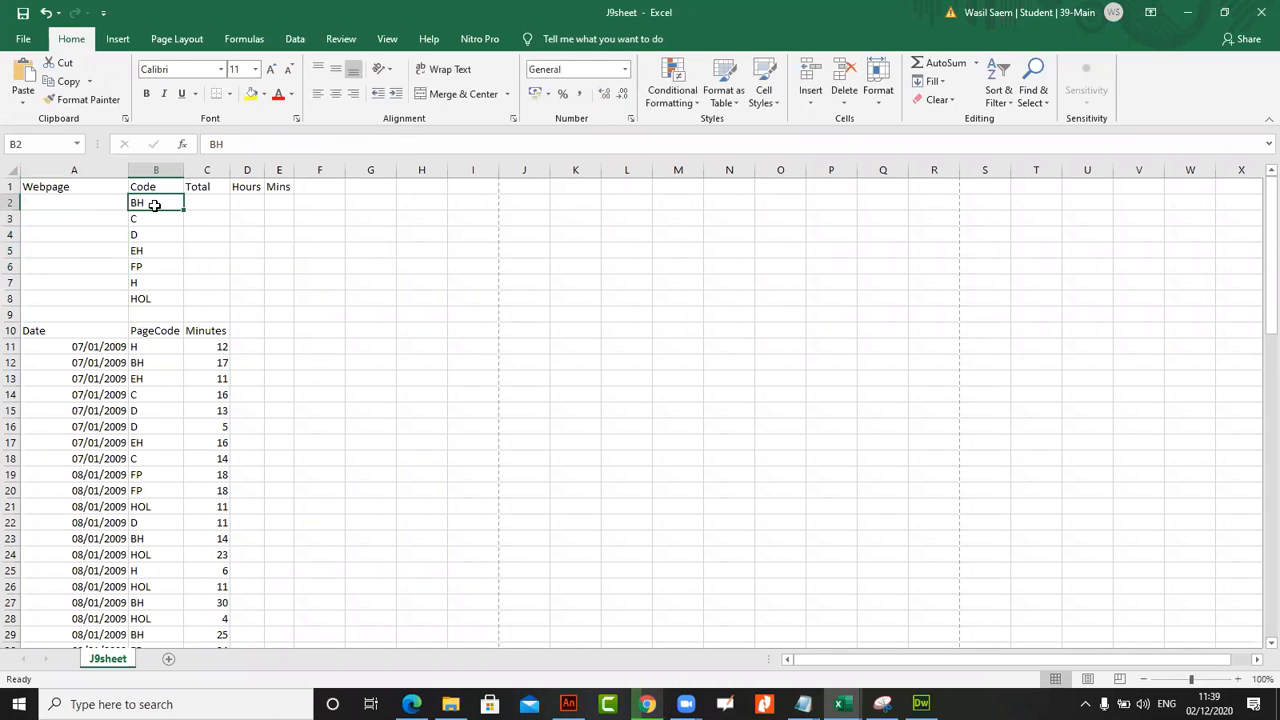
pyautogui.click(60, 202)
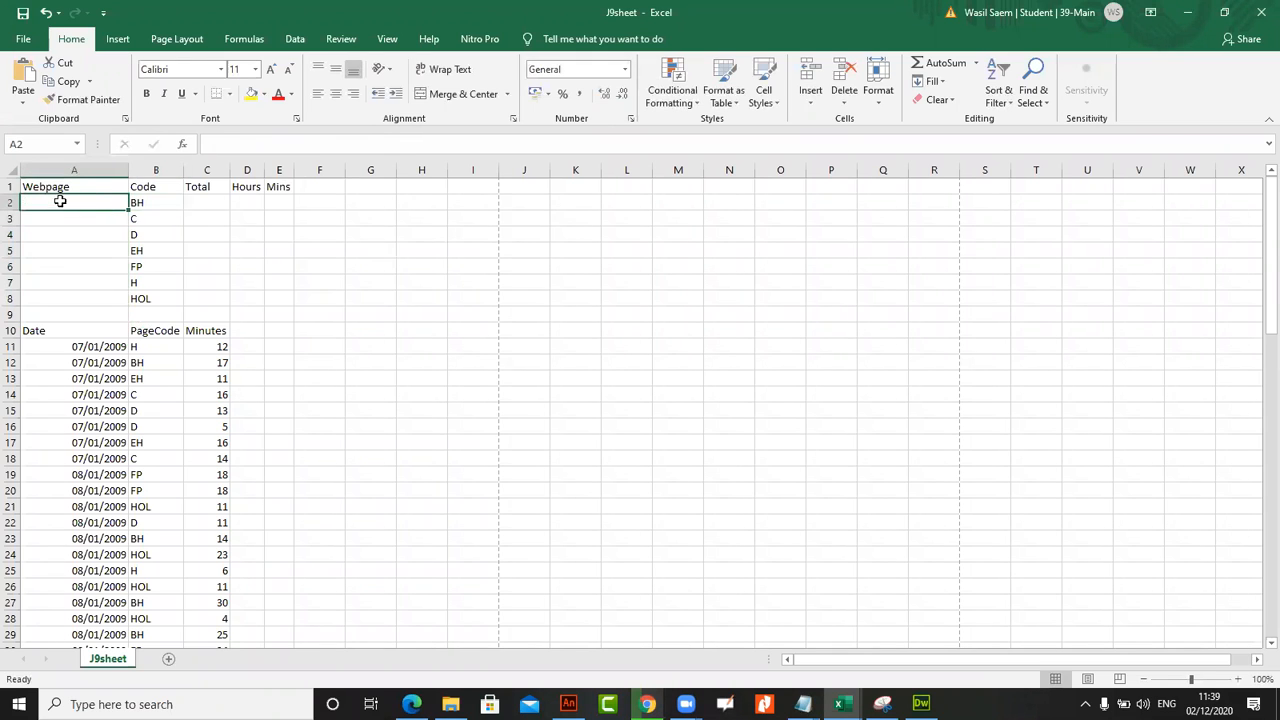
pyautogui.click(148, 201)
pyautogui.click(83, 223)
pyautogui.click(136, 221)
pyautogui.click(97, 201)
# Examine how the codes in column A of J9code correspond to the webpage names in column B
pyautogui.moveTo(838, 704)
pyautogui.click(886, 643)
pyautogui.moveTo(29, 204); pyautogui.dragTo(30, 364)
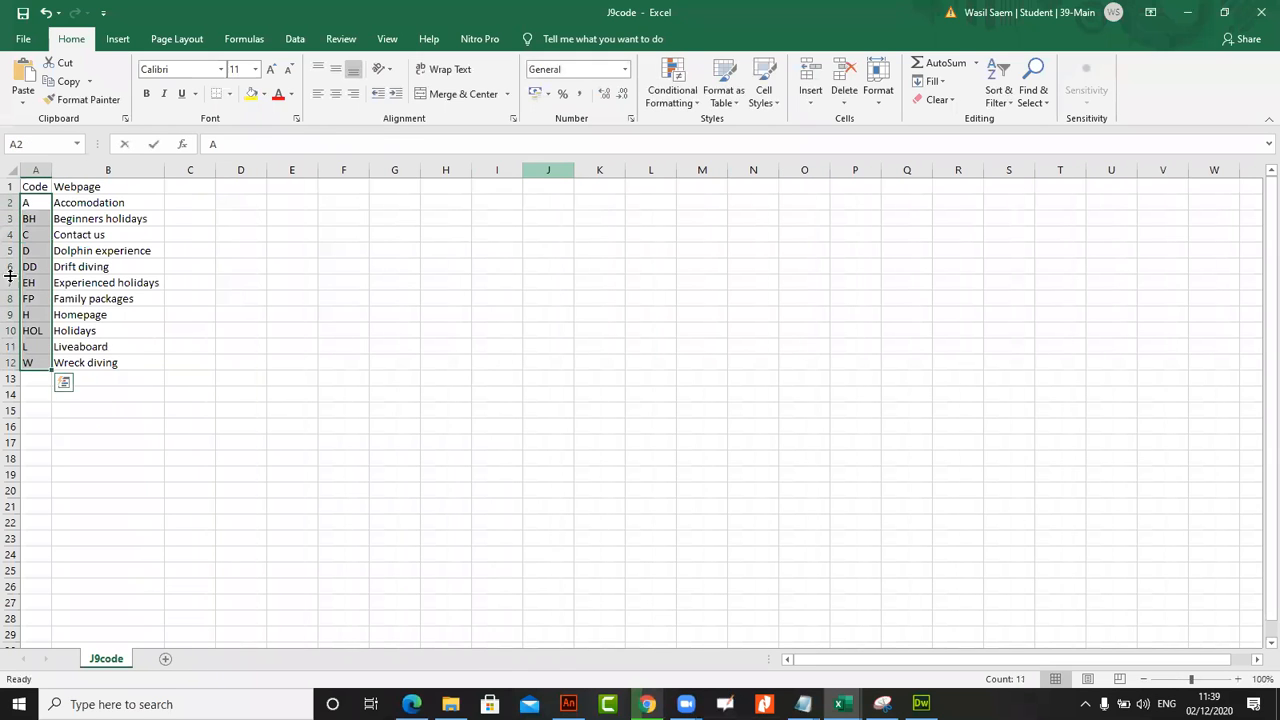
pyautogui.moveTo(33, 204); pyautogui.dragTo(86, 360)
pyautogui.click(23, 203)
pyautogui.press('Tab')
pyautogui.press('Return')
pyautogui.press('Tab')
pyautogui.press('Return')
pyautogui.click(80, 234)
pyautogui.click(69, 254)
pyautogui.click(80, 331)
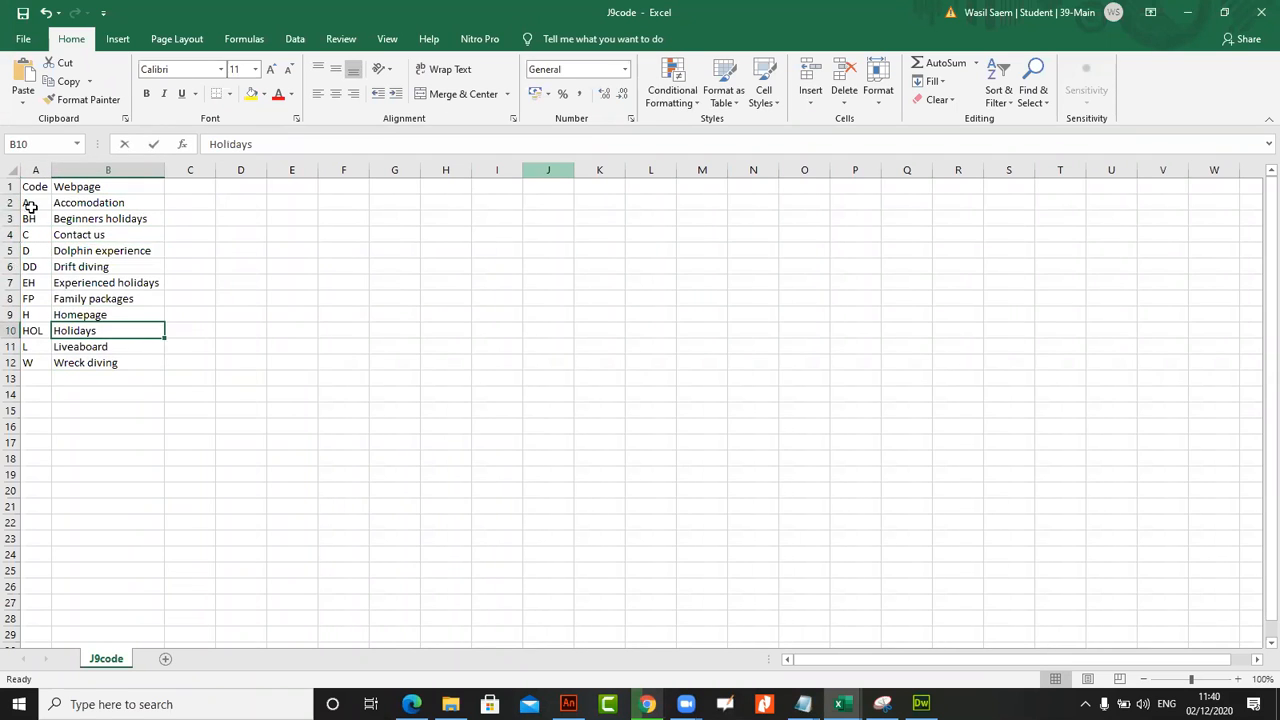
pyautogui.moveTo(30, 205); pyautogui.dragTo(33, 345)
pyautogui.moveTo(89, 226); pyautogui.dragTo(100, 363)
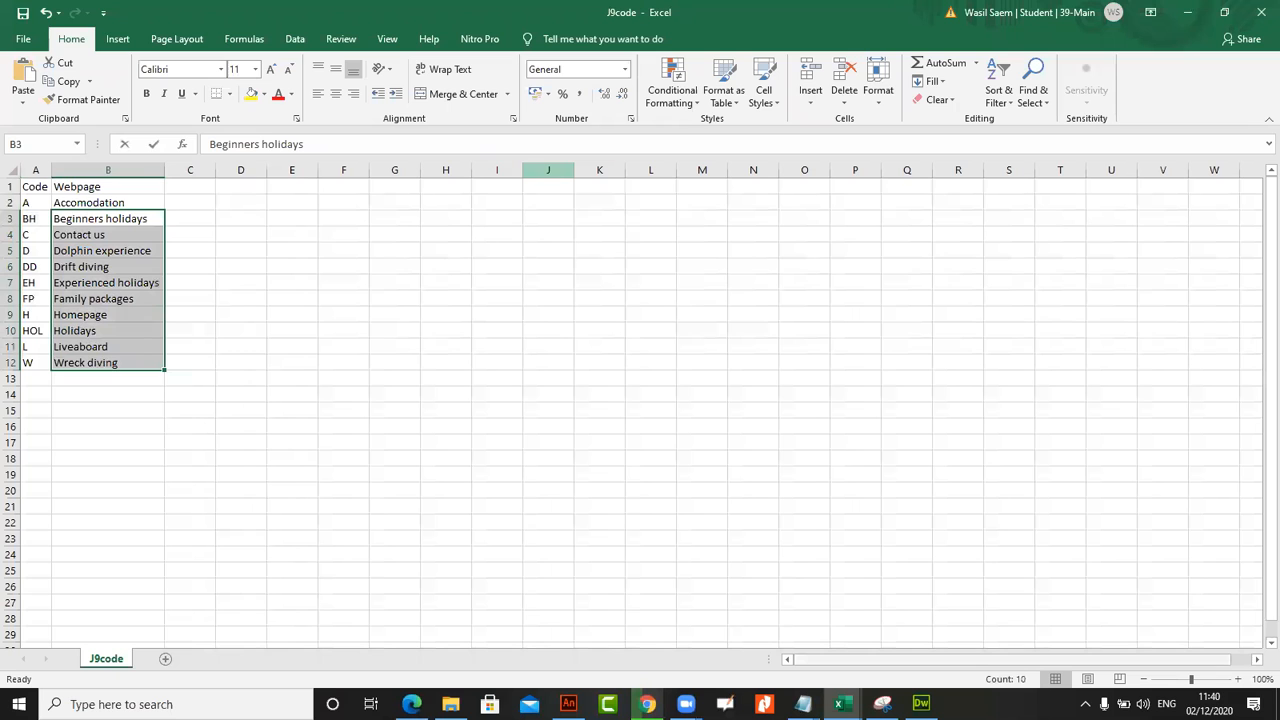
# Return to J9sheet and start a VLOOKUP formula in A2 using B2 as the lookup value
pyautogui.moveTo(838, 704)
pyautogui.click(1143, 625)
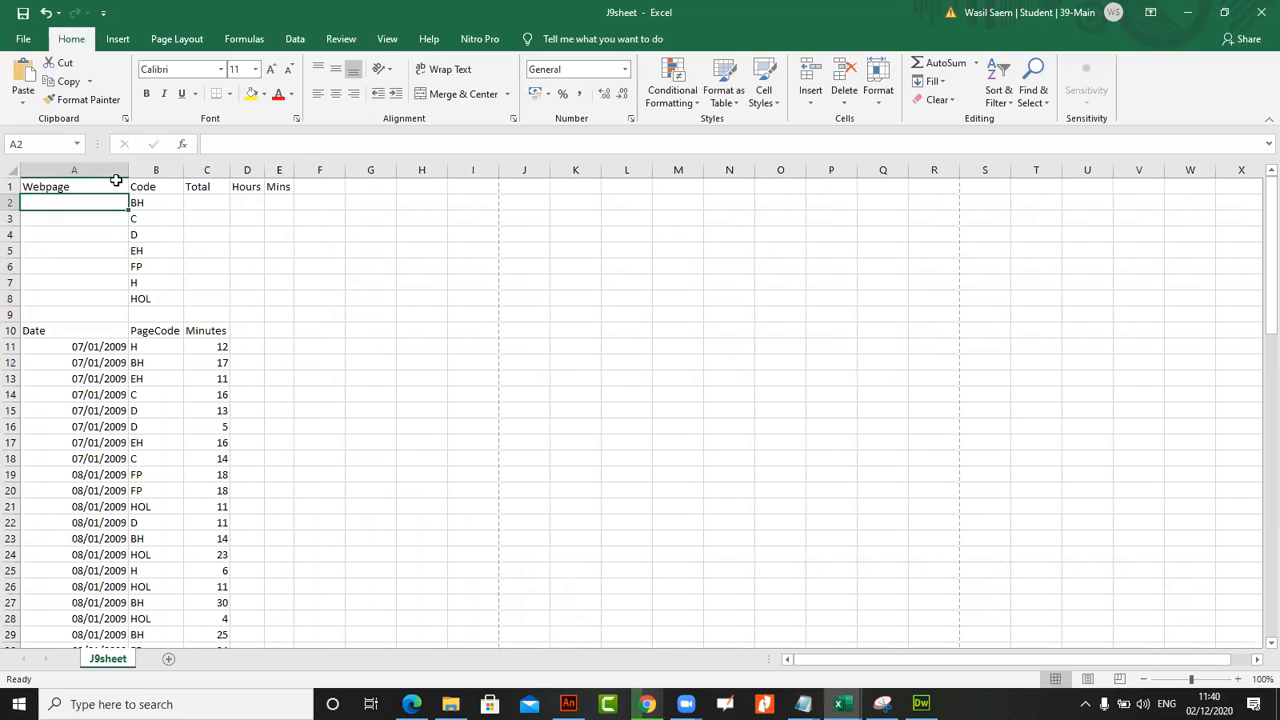
pyautogui.click(224, 138)
pyautogui.write('=')
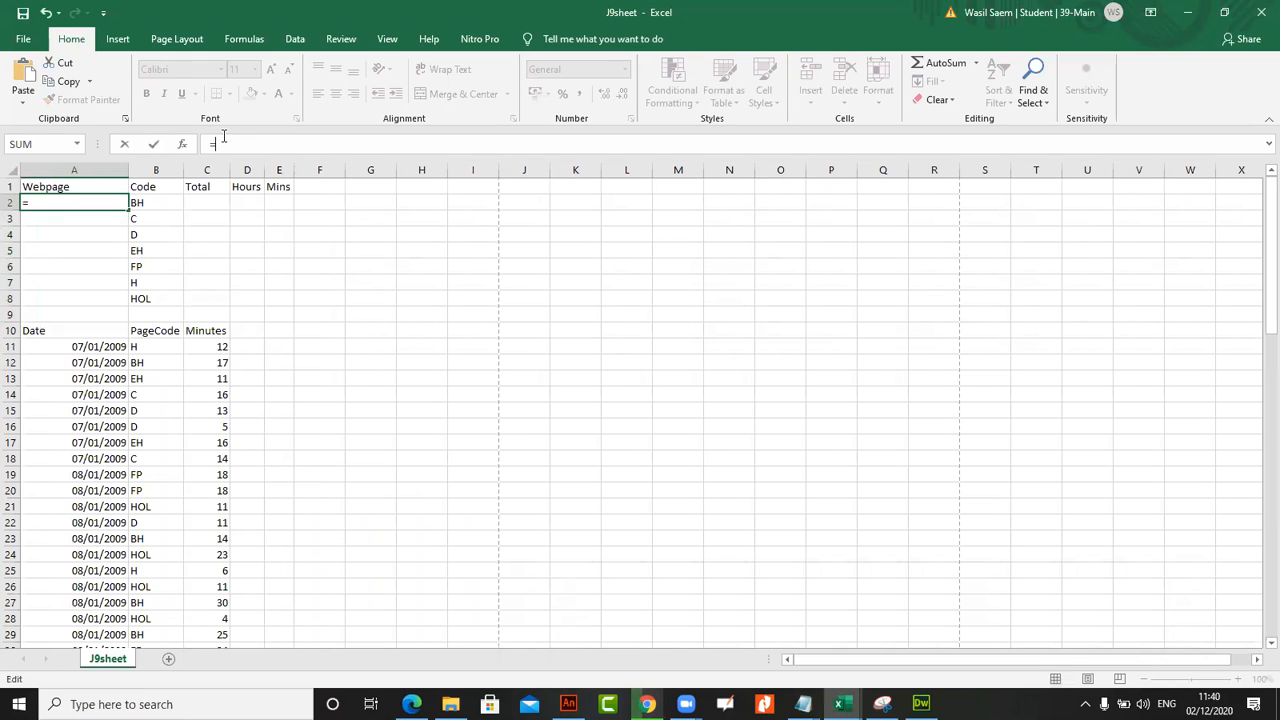
pyautogui.write('v')
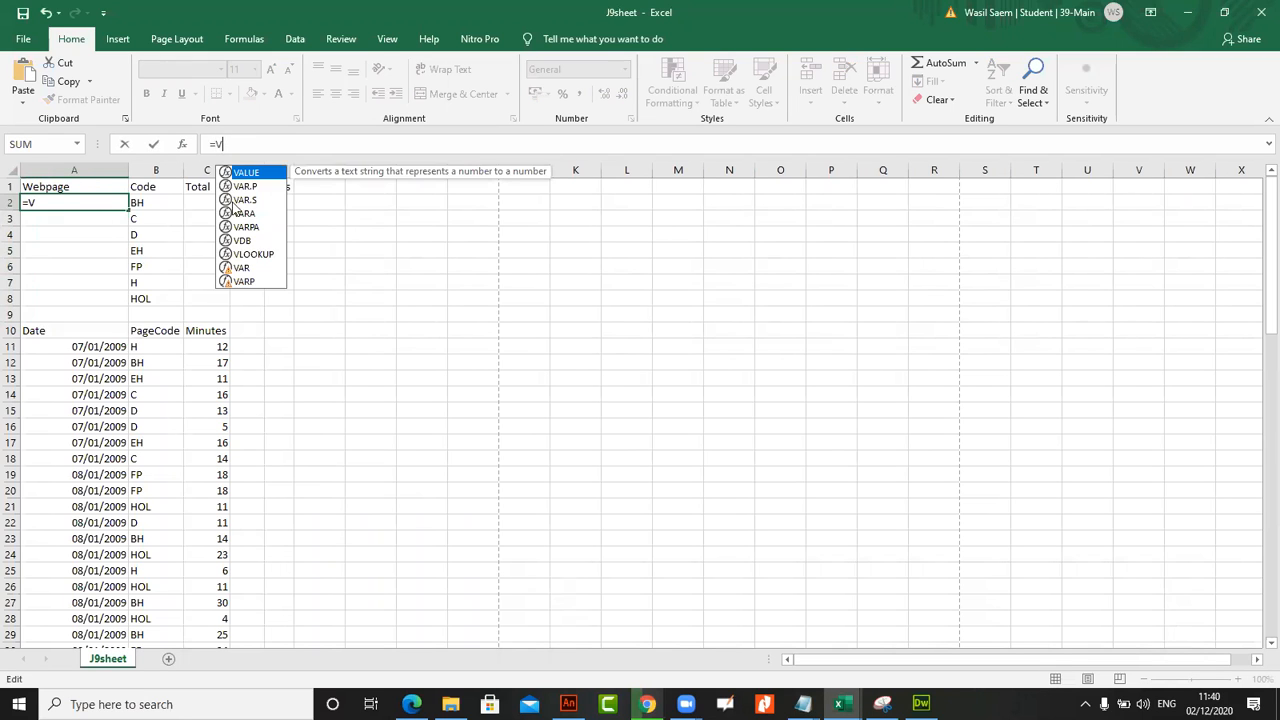
pyautogui.doubleClick(248, 250)
pyautogui.click(150, 202)
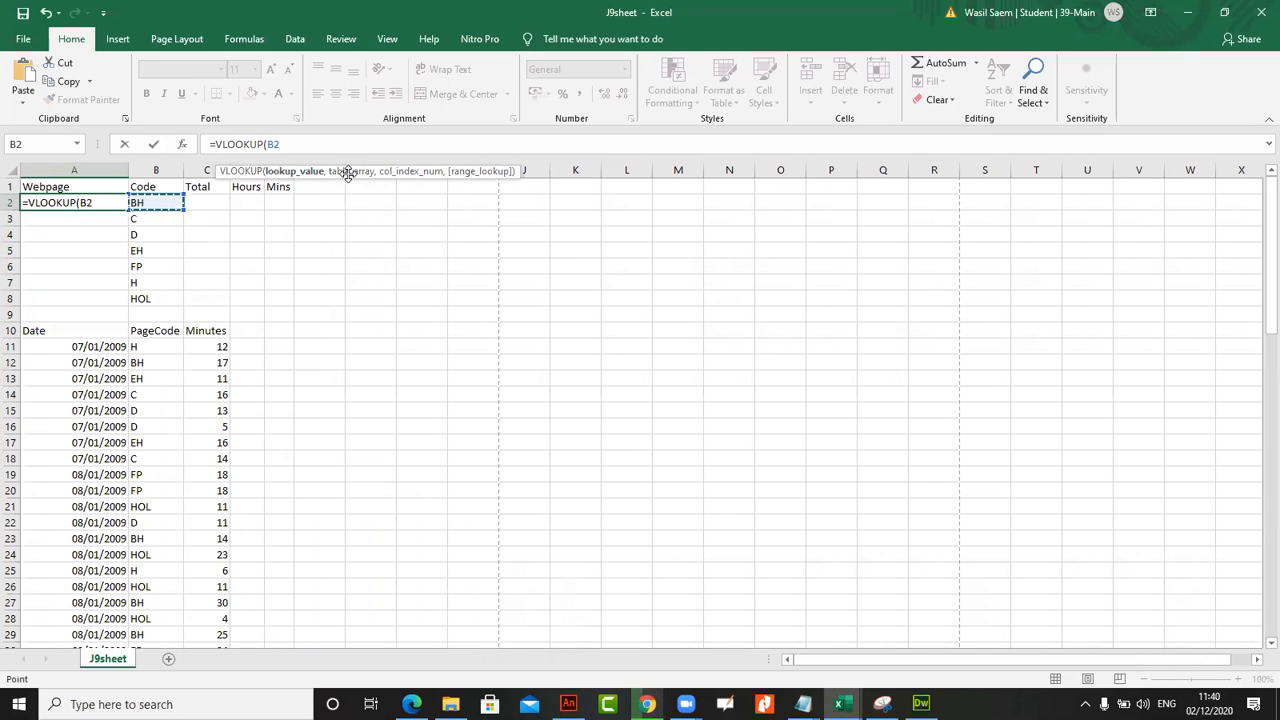
pyautogui.write(',')
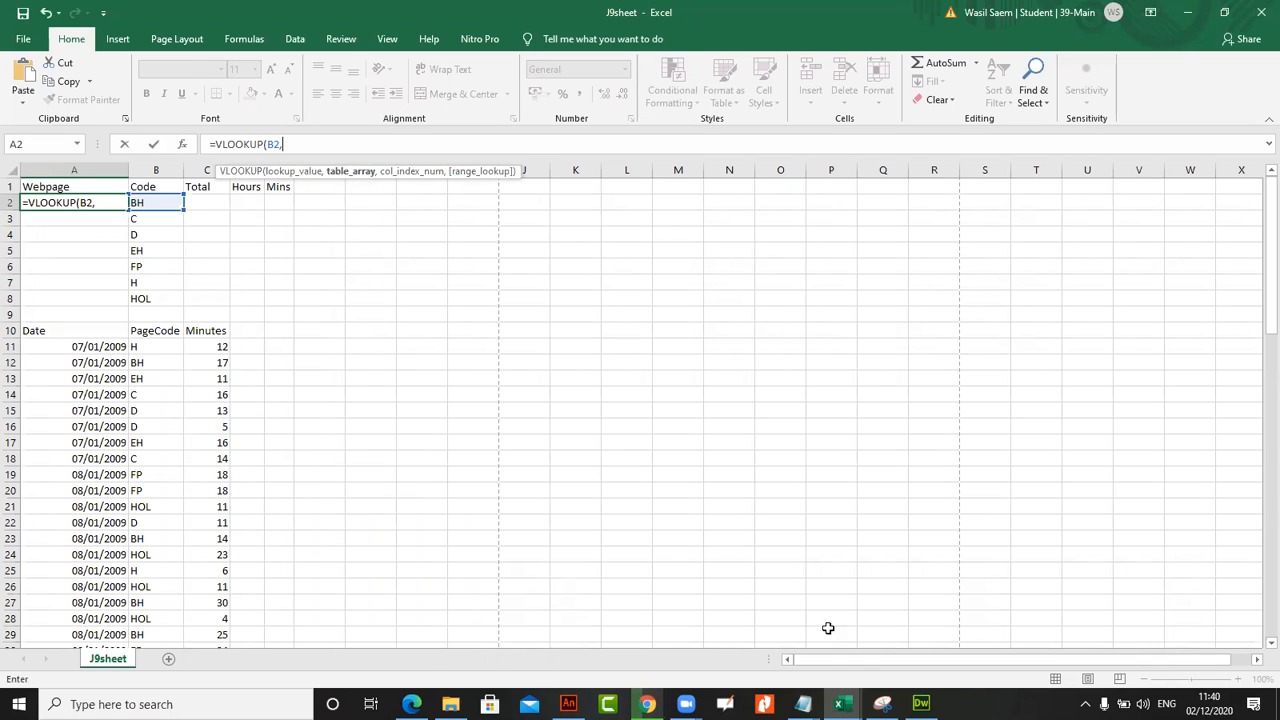
# Set the VLOOKUP's table array to the absolute range $A$2:$B$12 in the J9code workbook
pyautogui.moveTo(841, 704)
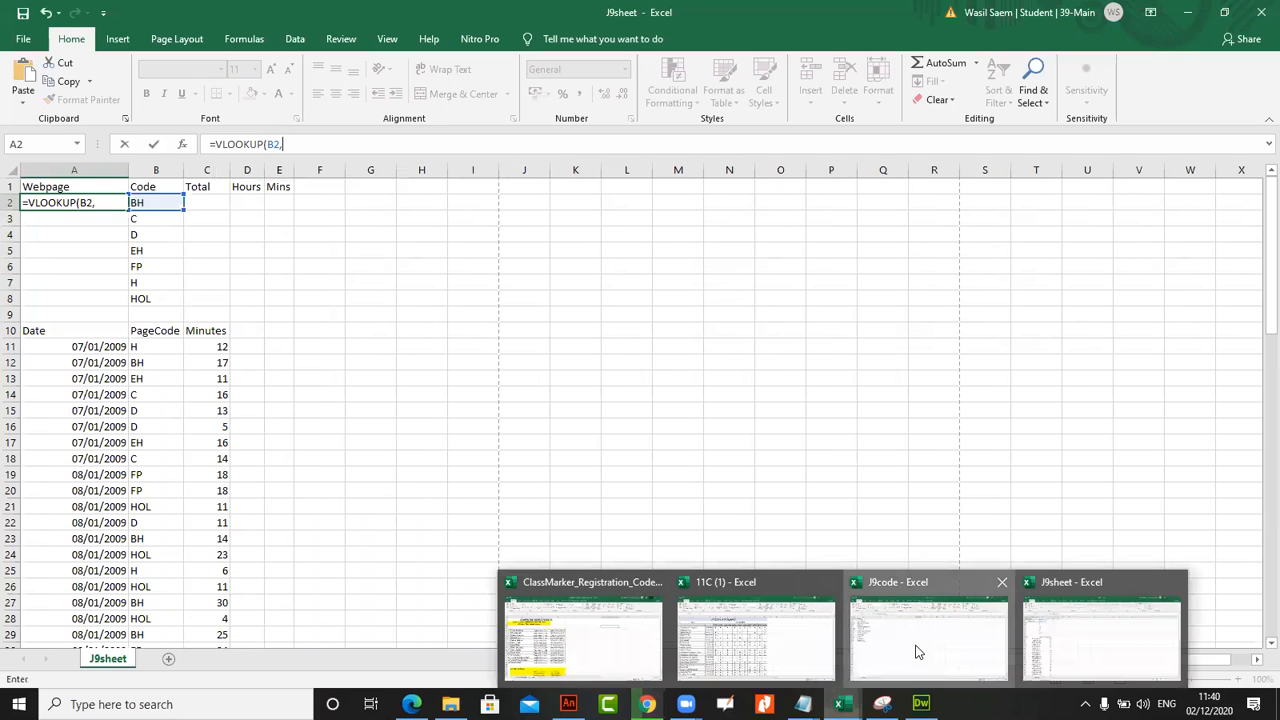
pyautogui.click(915, 652)
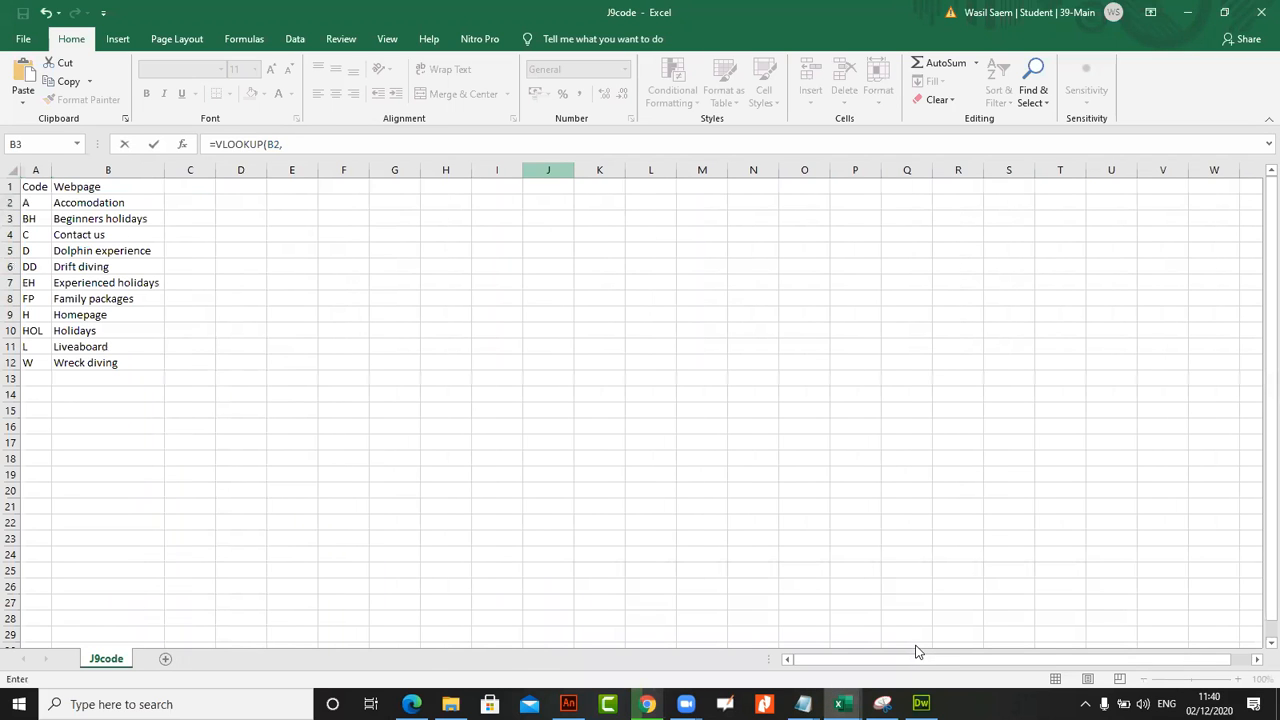
pyautogui.hotkey('alt', 'Tab')
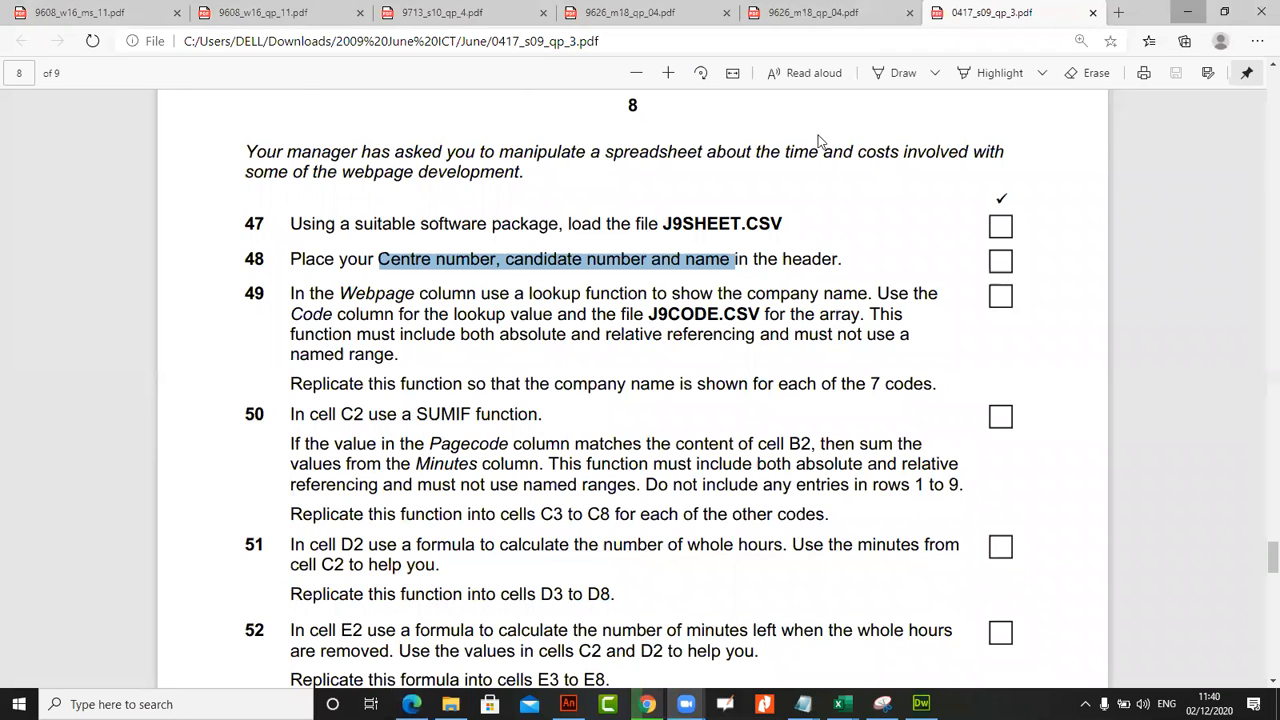
pyautogui.hotkey('alt', 'Tab')
pyautogui.moveTo(30, 204); pyautogui.dragTo(90, 361)
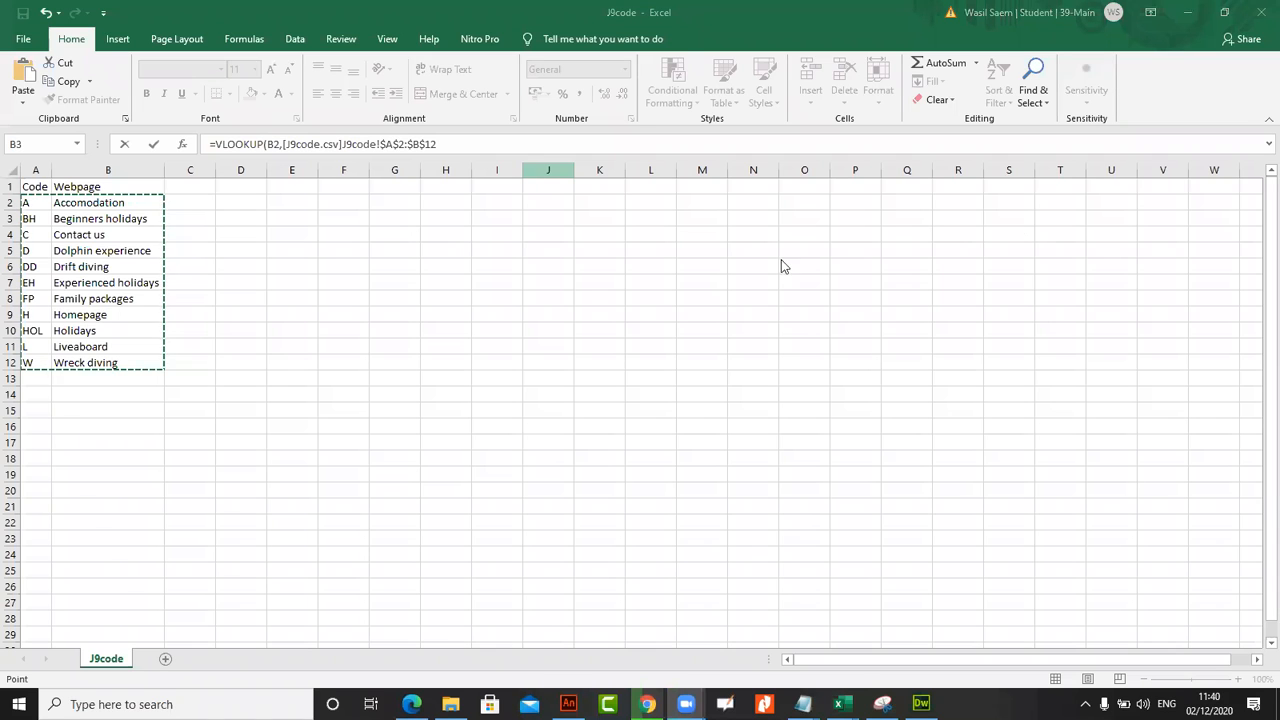
# Complete the VLOOKUP with column index 2 and range lookup 0, and fill it from A2 down to A8
pyautogui.click(449, 145)
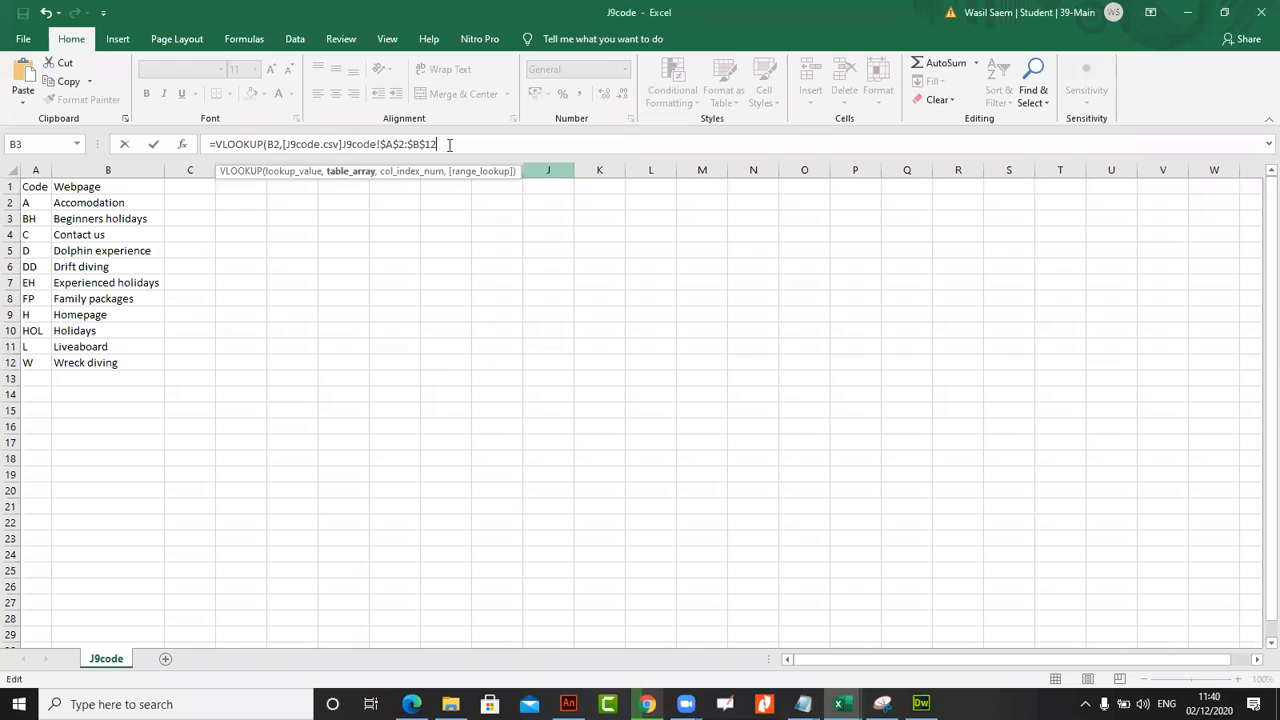
pyautogui.write(',2')
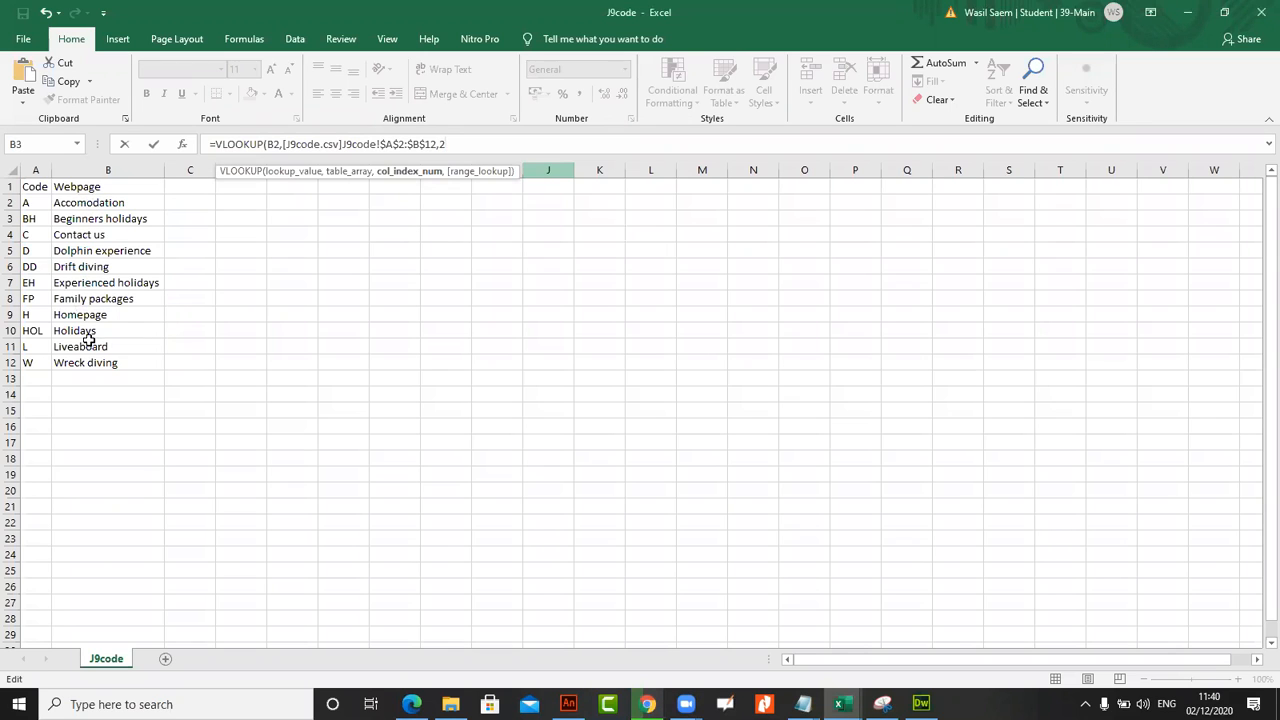
pyautogui.write(',0')
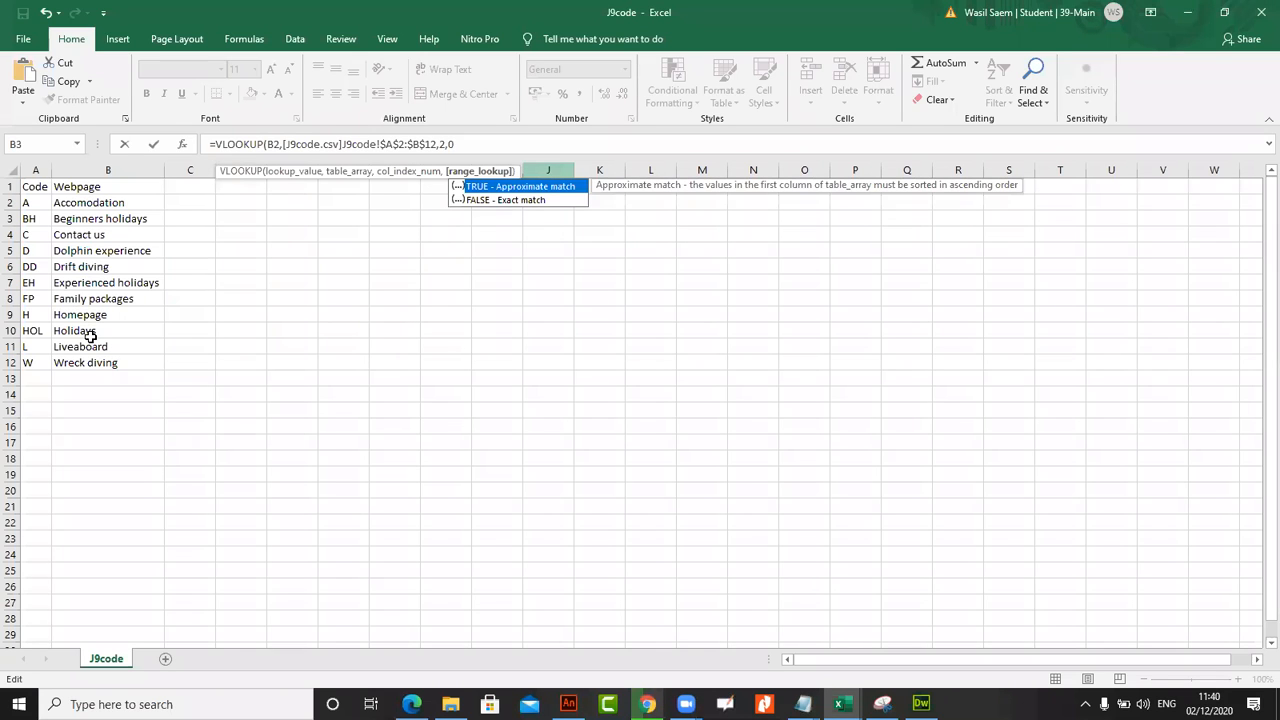
pyautogui.press('Return')
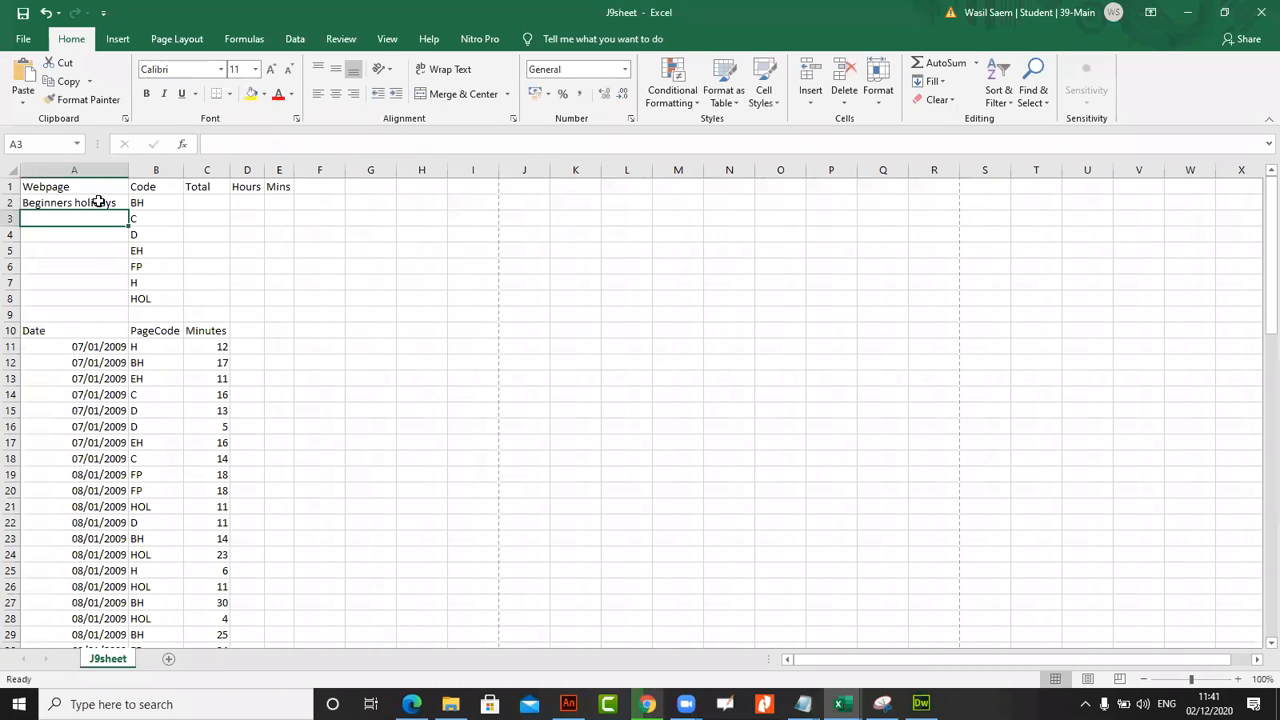
pyautogui.click(99, 202)
pyautogui.doubleClick(127, 207)
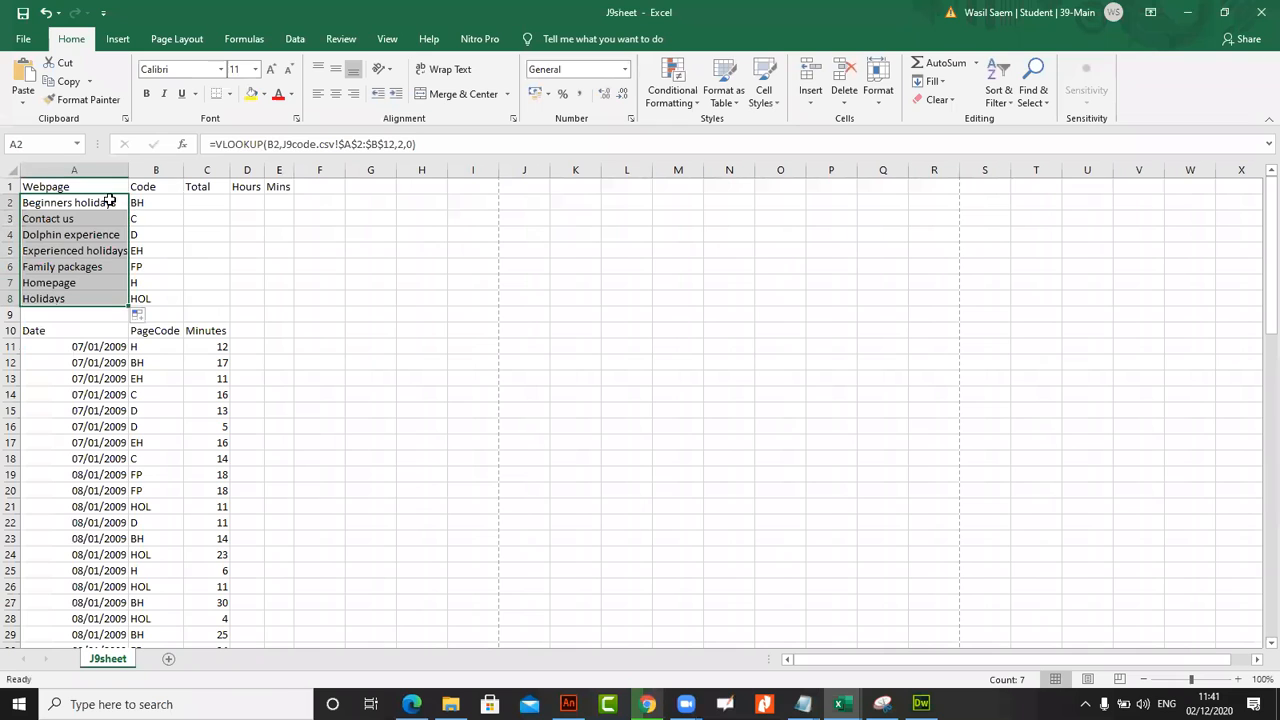
# Examine the filled VLOOKUP formulas in A2 to A8, comparing their relative lookup cells and absolute table range
pyautogui.click(108, 203)
pyautogui.click(108, 217)
pyautogui.click(108, 234)
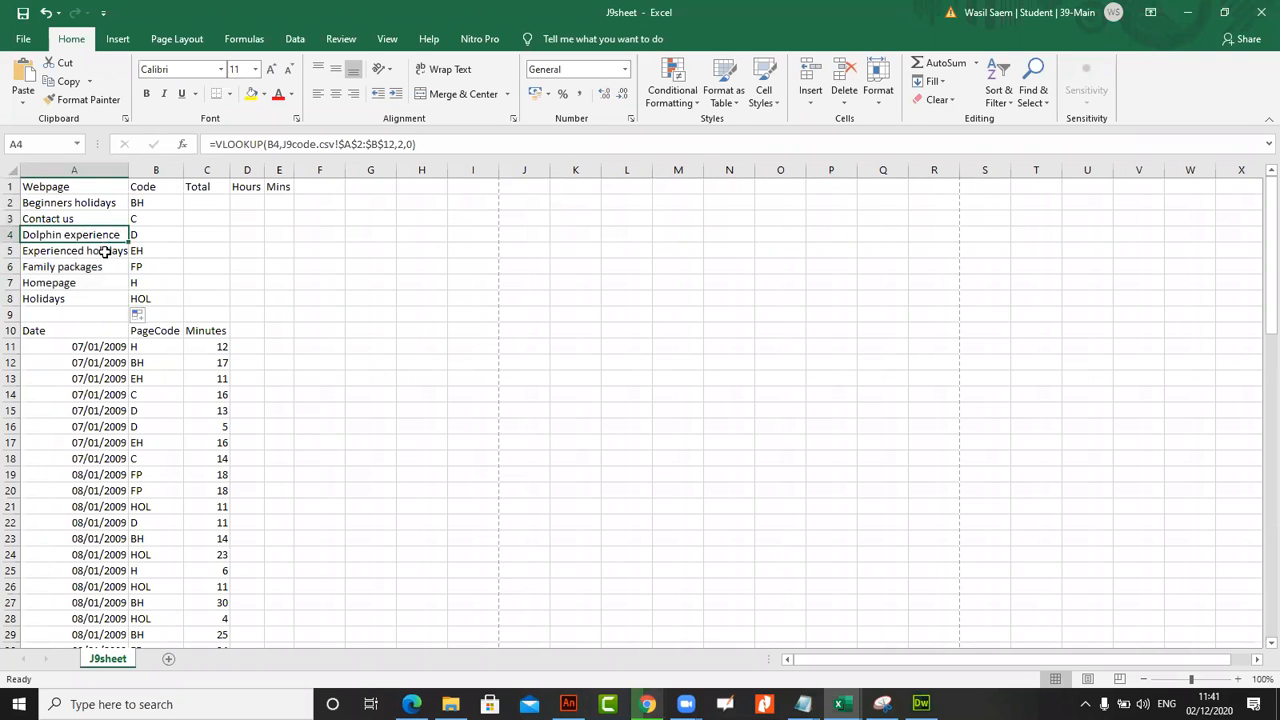
pyautogui.click(106, 251)
pyautogui.moveTo(102, 267); pyautogui.dragTo(98, 274)
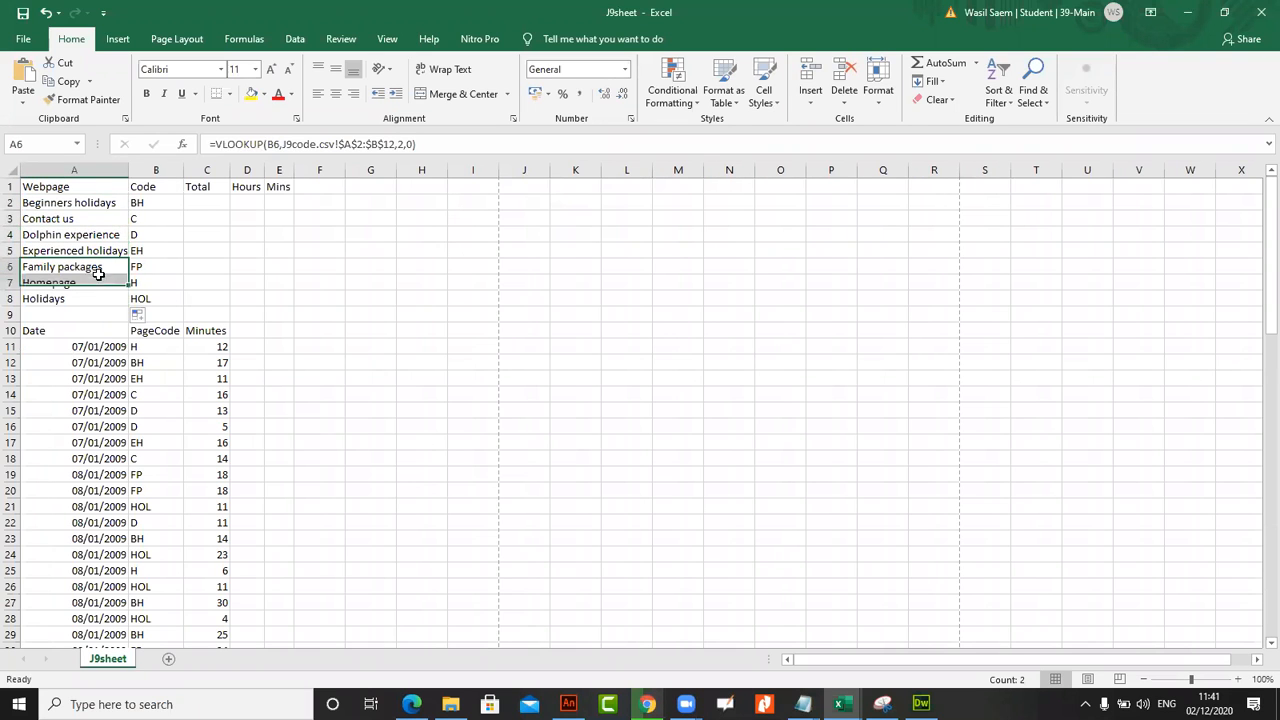
pyautogui.click(124, 206)
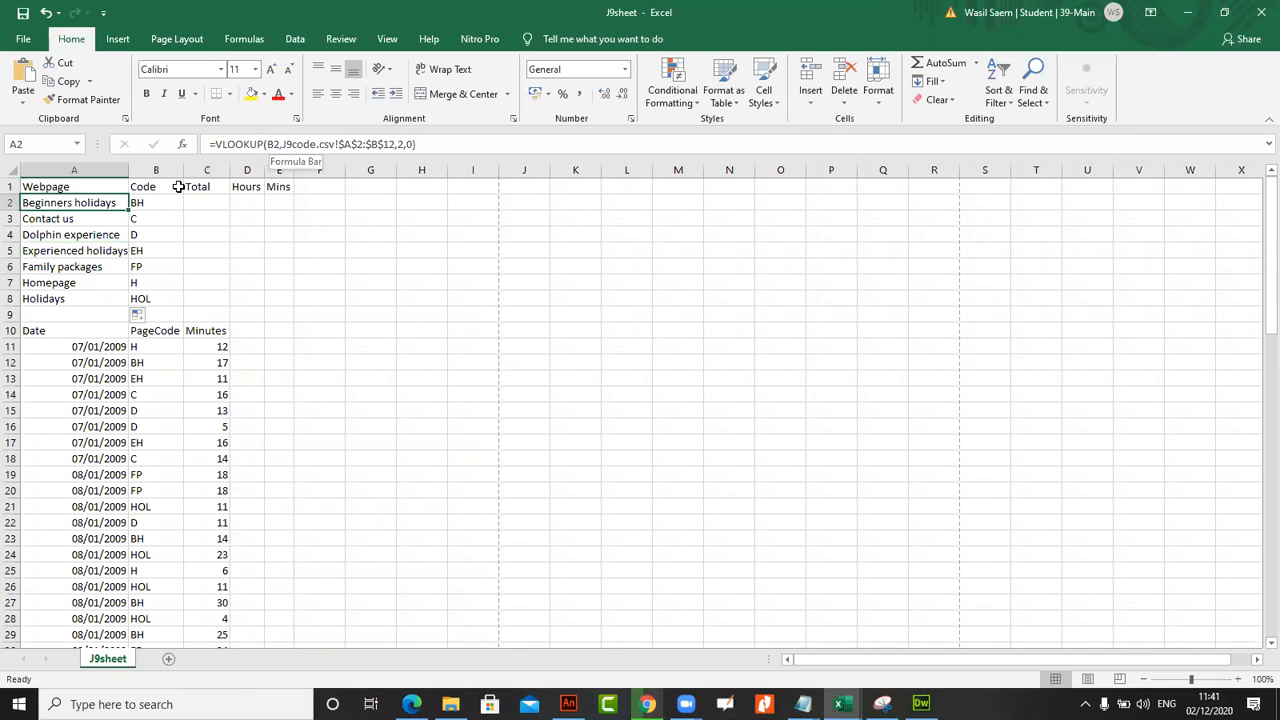
pyautogui.click(96, 248)
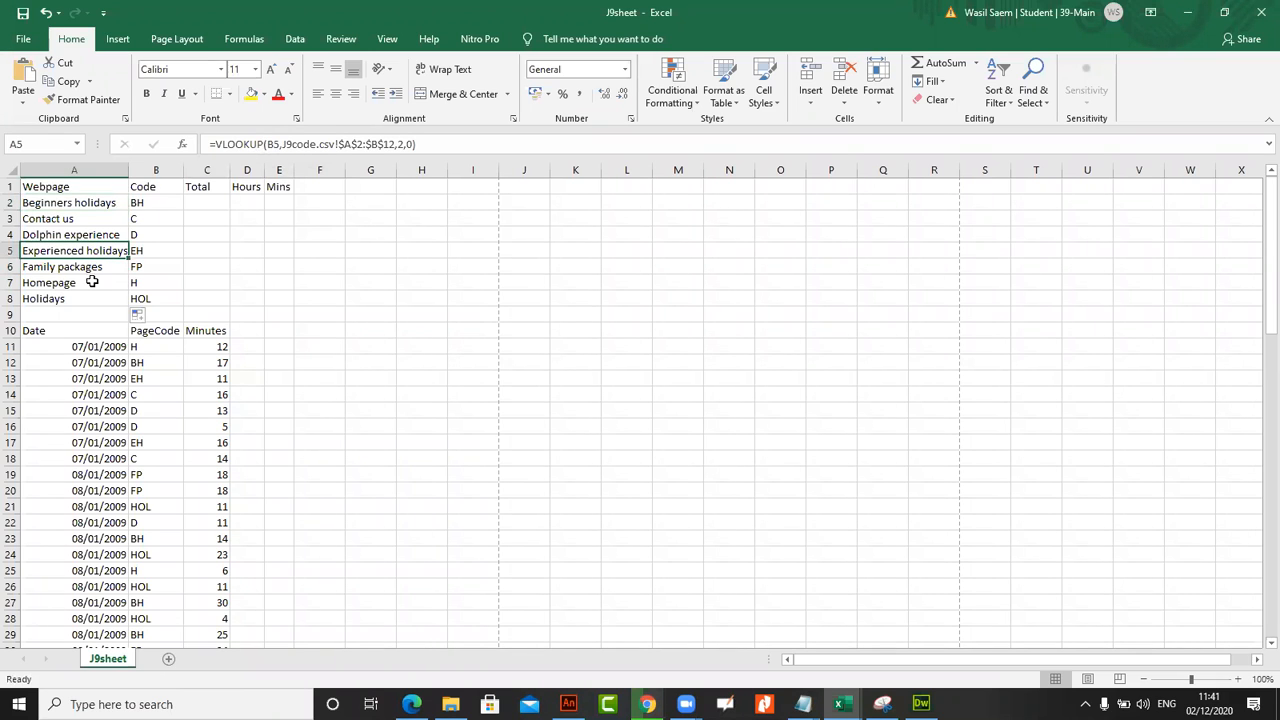
pyautogui.click(91, 283)
pyautogui.click(93, 299)
pyautogui.click(93, 267)
pyautogui.click(92, 246)
pyautogui.click(91, 231)
pyautogui.click(91, 216)
pyautogui.click(92, 202)
pyautogui.click(91, 232)
pyautogui.click(90, 262)
pyautogui.click(94, 251)
pyautogui.click(92, 205)
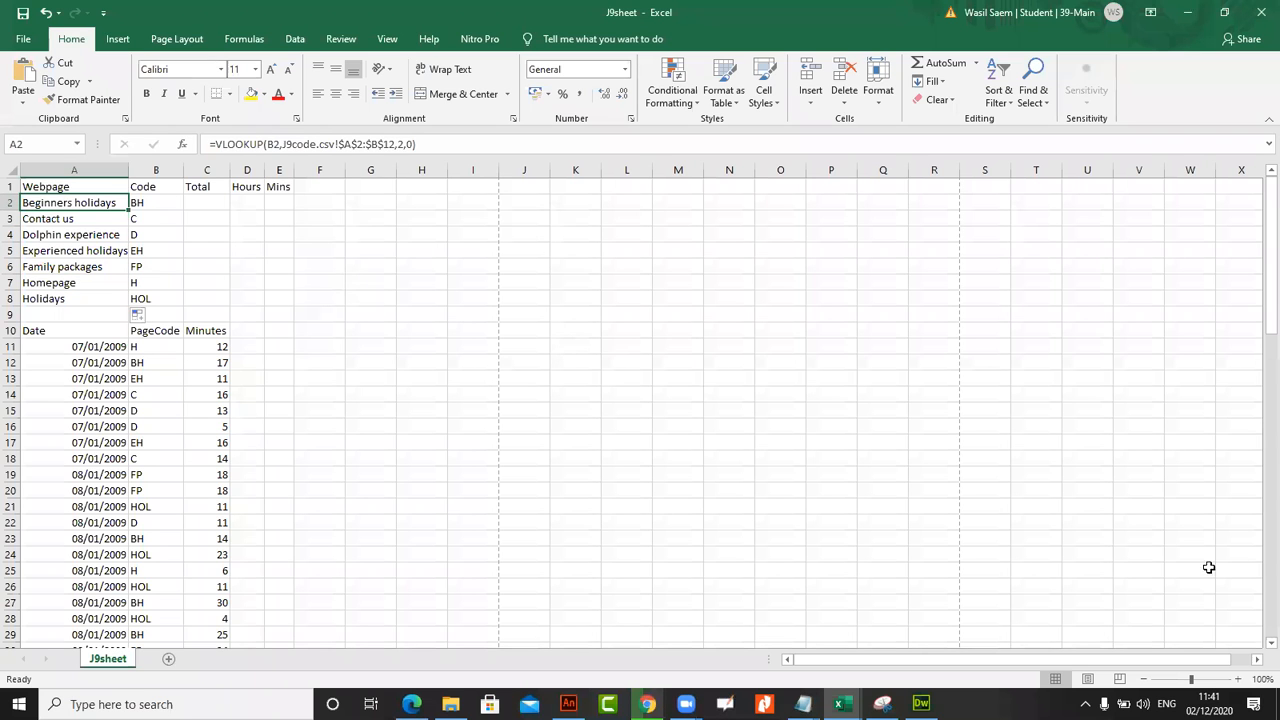
# Switch to the exam paper in the browser and read the end of task 49 and the SUMIF requirements of task 50
pyautogui.click(411, 704)
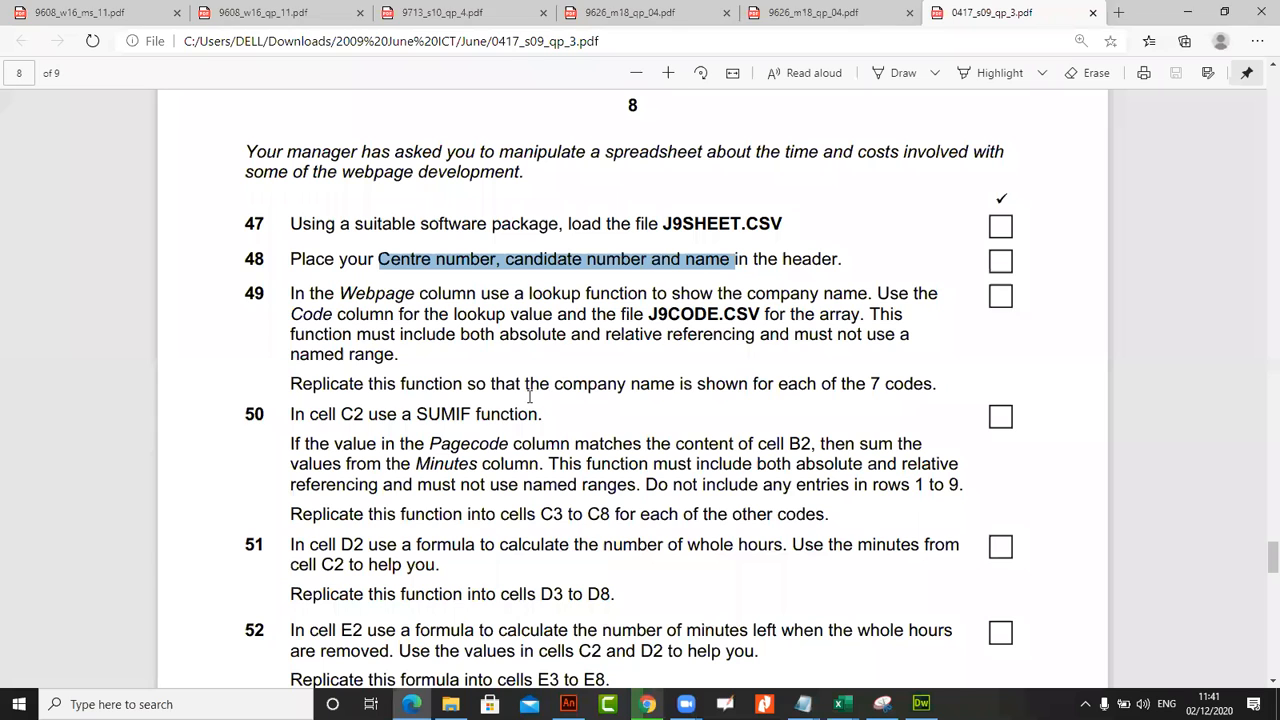
pyautogui.click(549, 313)
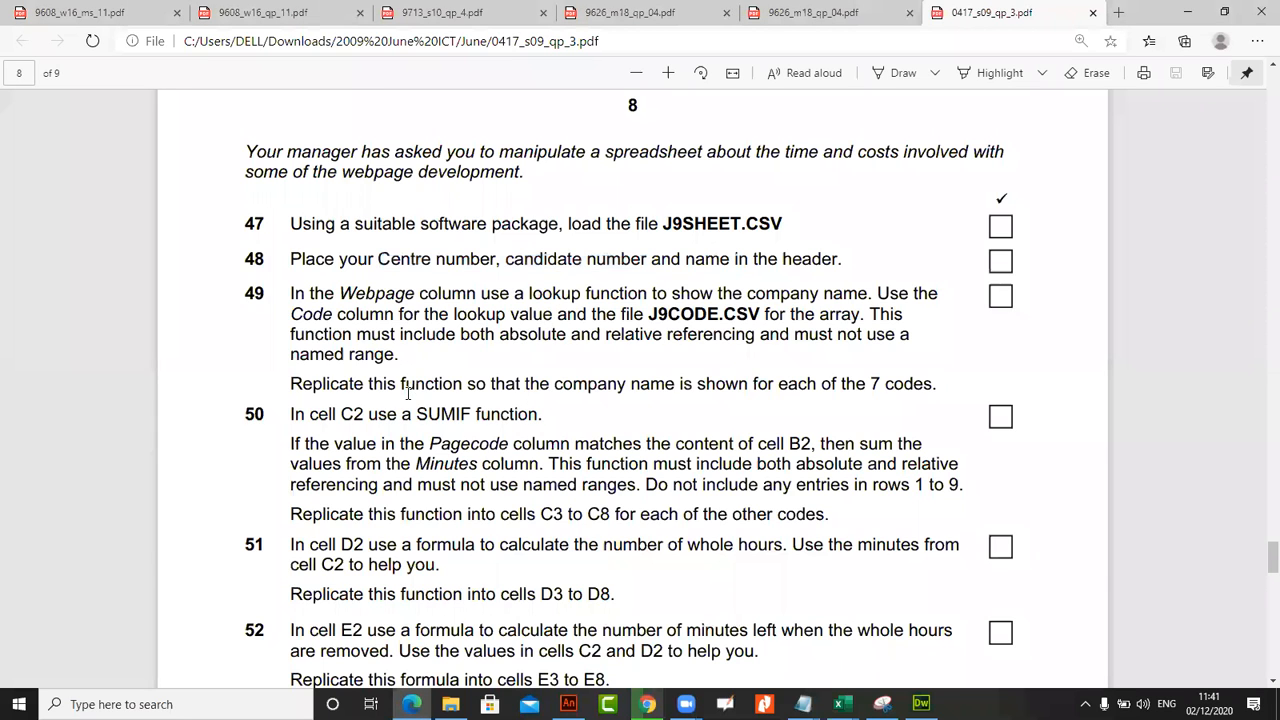
pyautogui.scroll(-2, 407, 393)
pyautogui.moveTo(291, 194); pyautogui.dragTo(540, 196)
pyautogui.moveTo(532, 255); pyautogui.dragTo(484, 262)
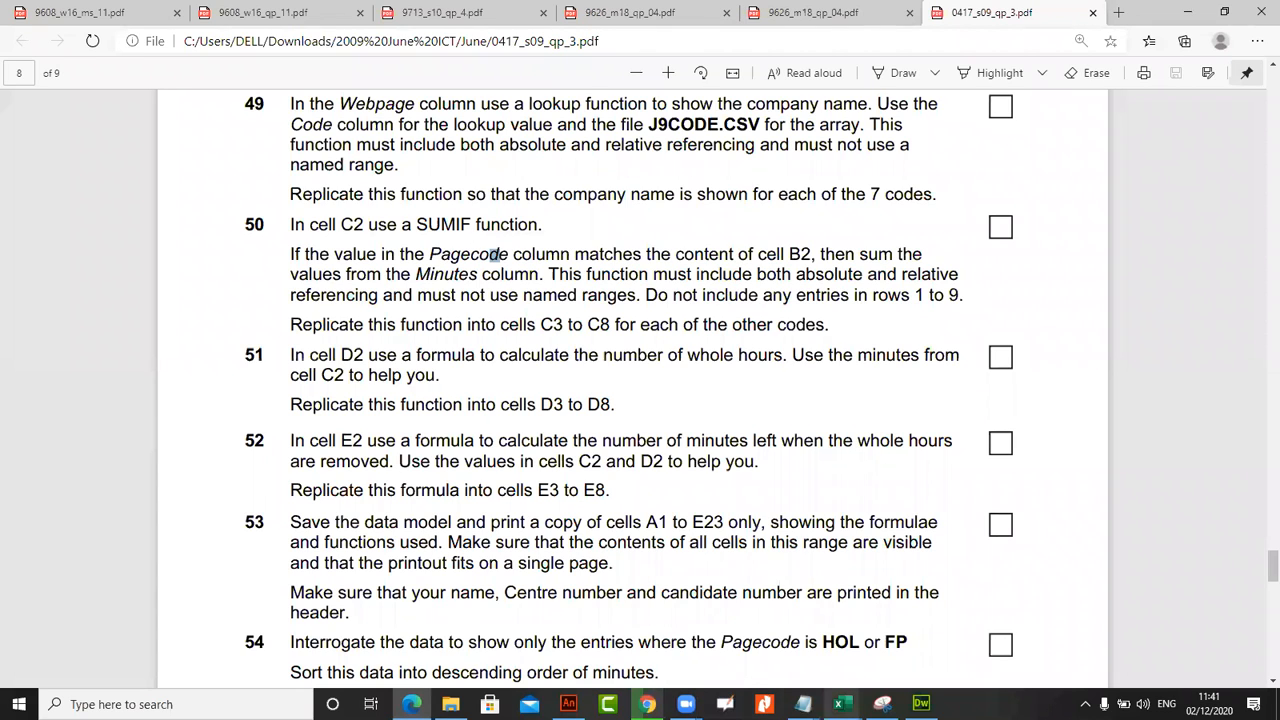
# Return to J9sheet in Excel and examine how the codes in column B relate to the PageCode and Minutes entries from row 11 down
pyautogui.moveTo(842, 704)
pyautogui.click(965, 620)
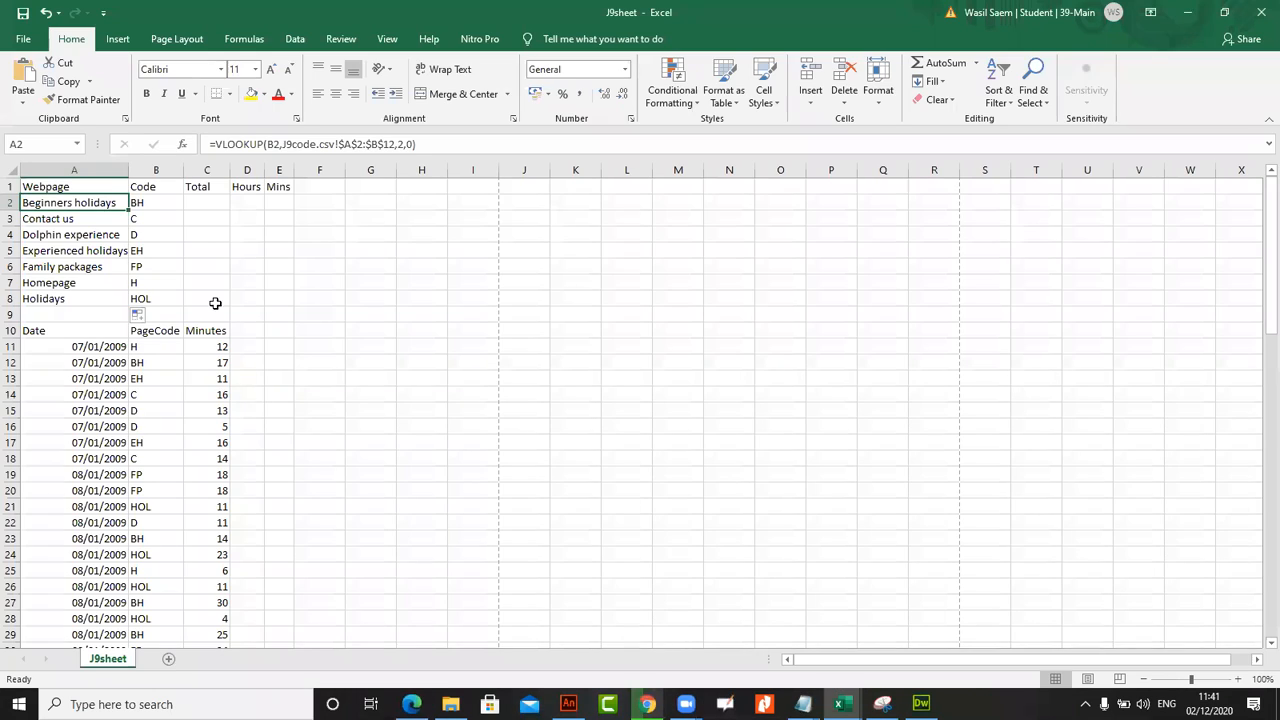
pyautogui.click(210, 213)
pyautogui.click(207, 190)
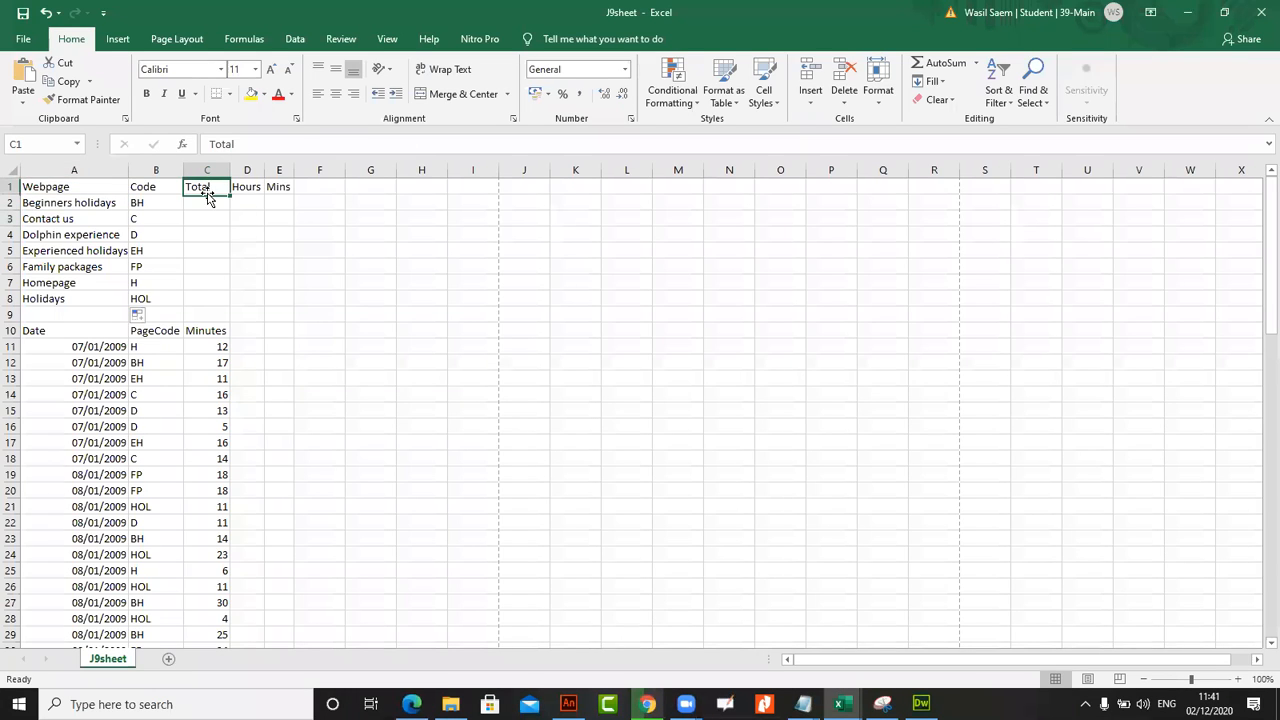
pyautogui.click(202, 205)
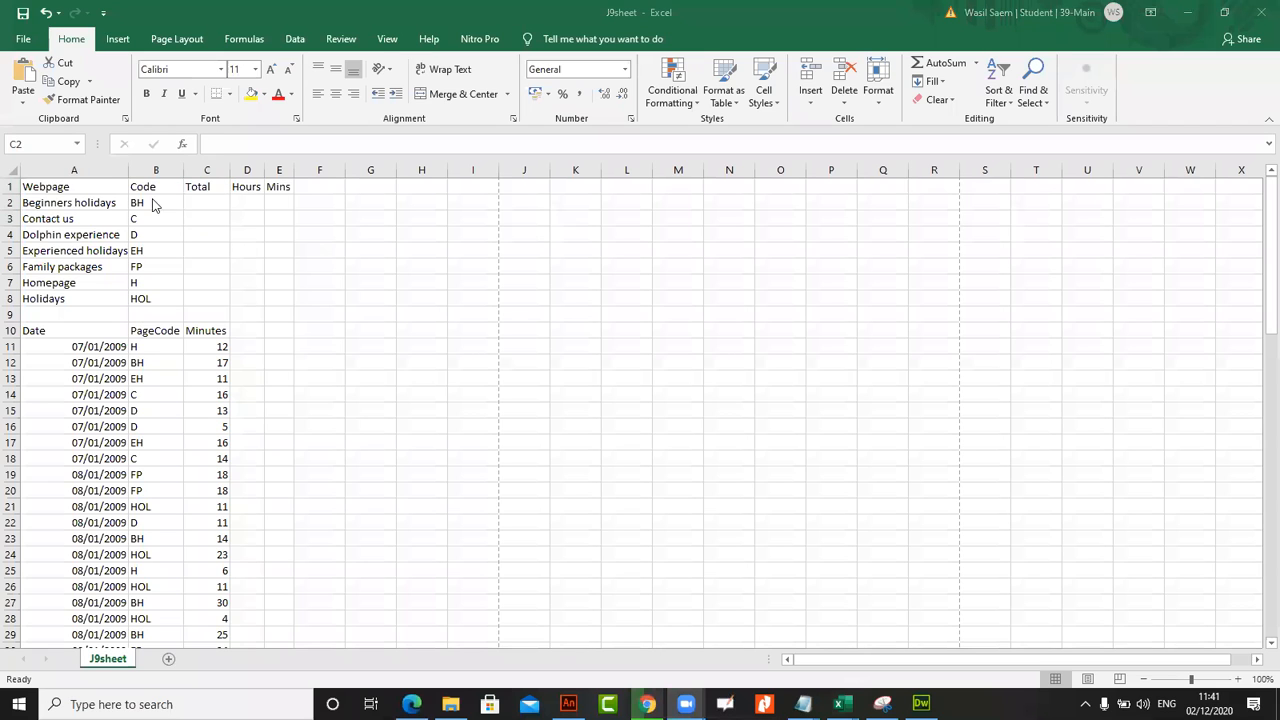
pyautogui.doubleClick(154, 205)
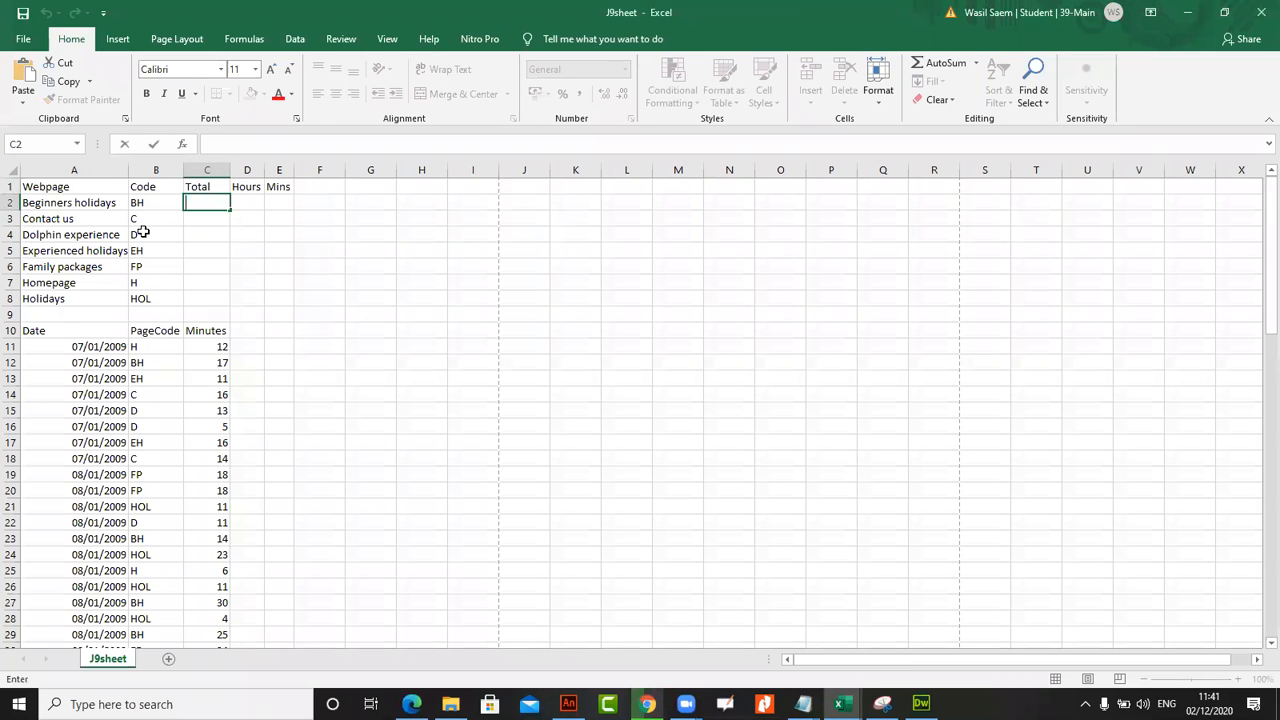
pyautogui.click(146, 350)
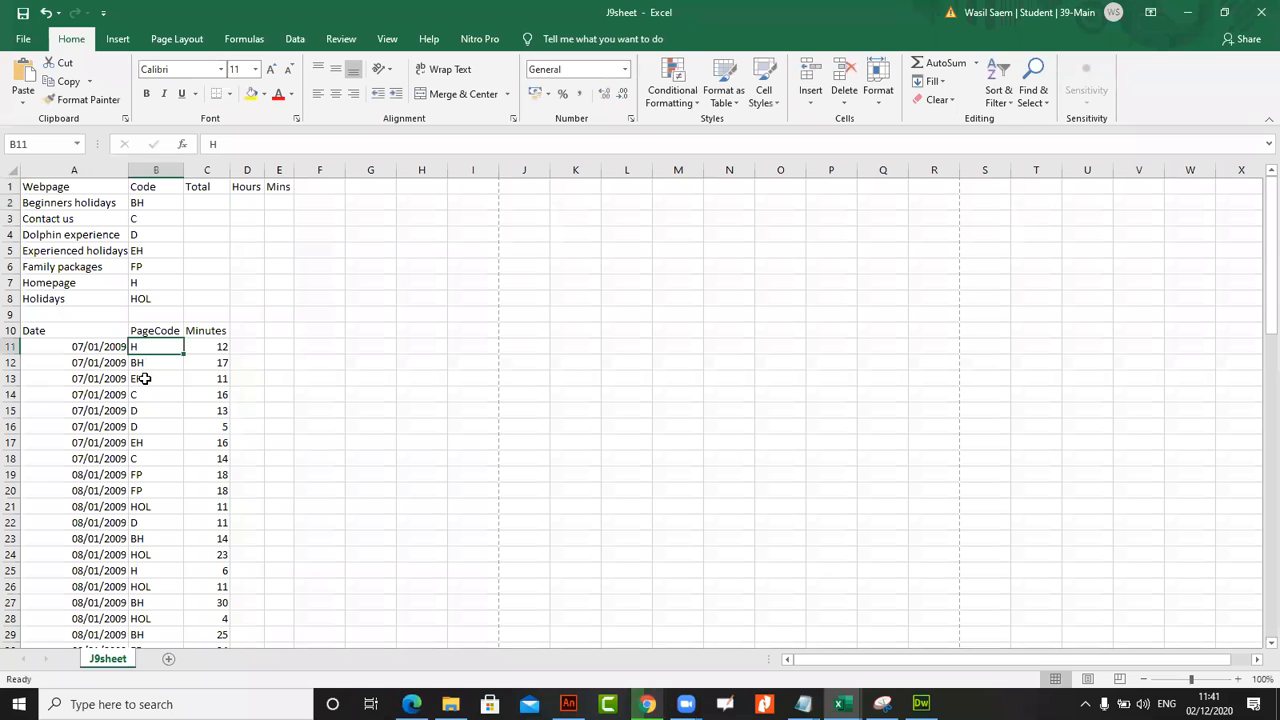
pyautogui.click(147, 490)
pyautogui.click(151, 409)
pyautogui.click(154, 363)
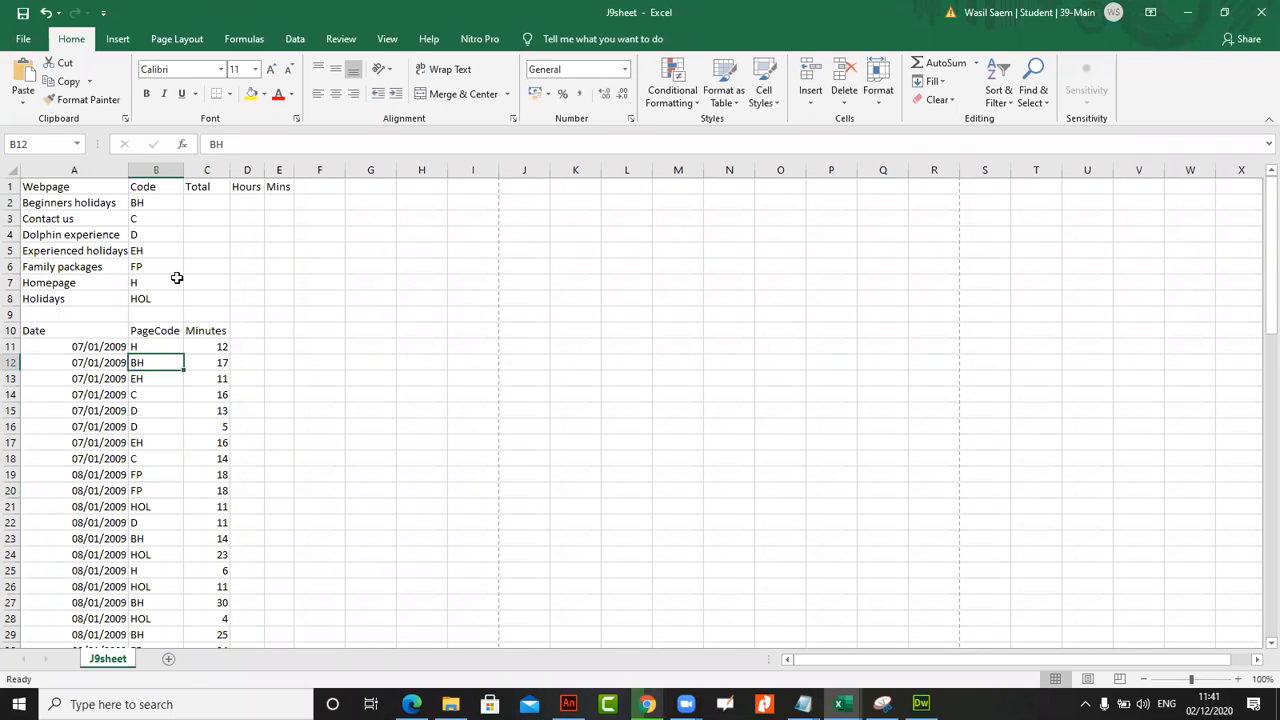
pyautogui.click(201, 347)
pyautogui.press('Left')
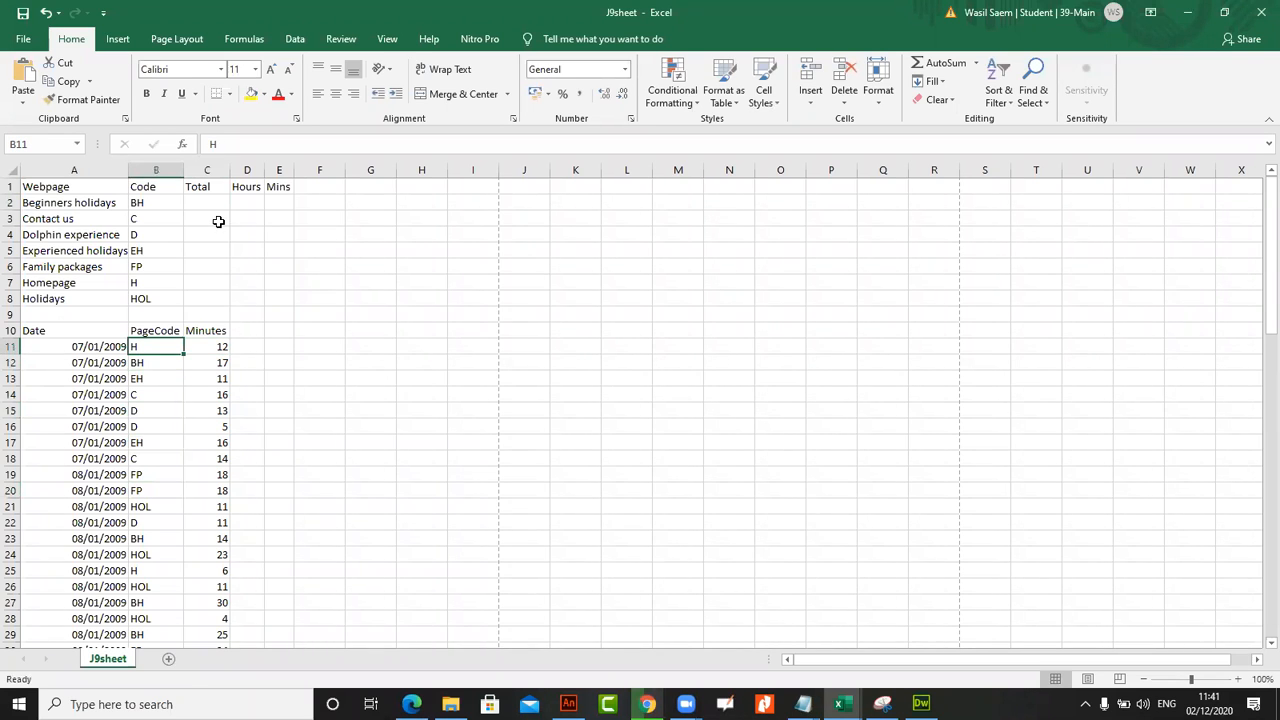
pyautogui.click(197, 377)
pyautogui.click(180, 405)
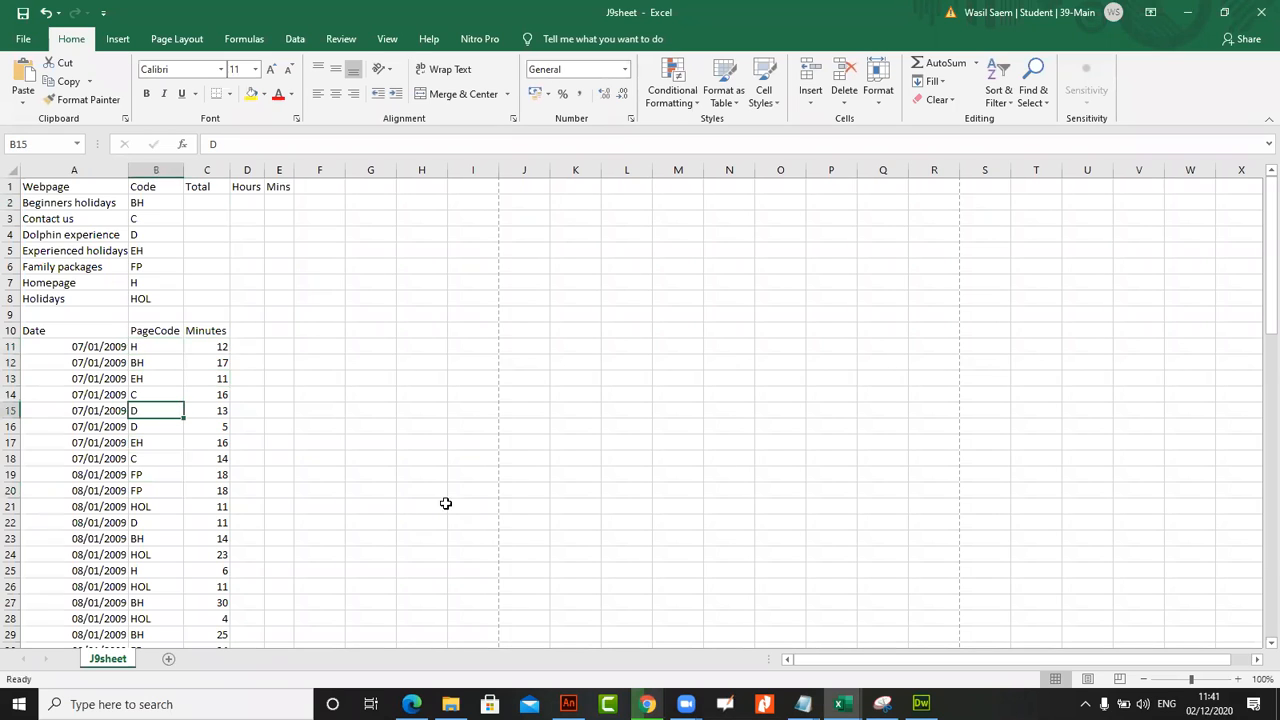
pyautogui.click(197, 377)
pyautogui.click(165, 351)
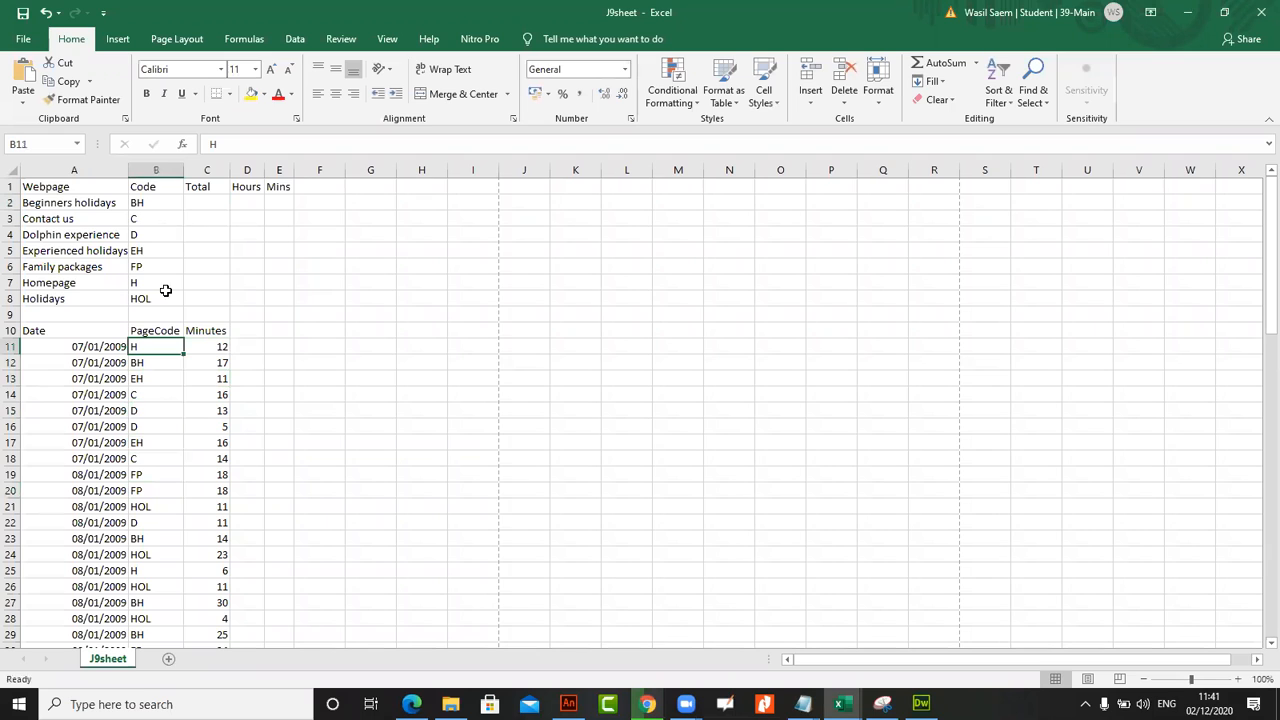
pyautogui.click(160, 394)
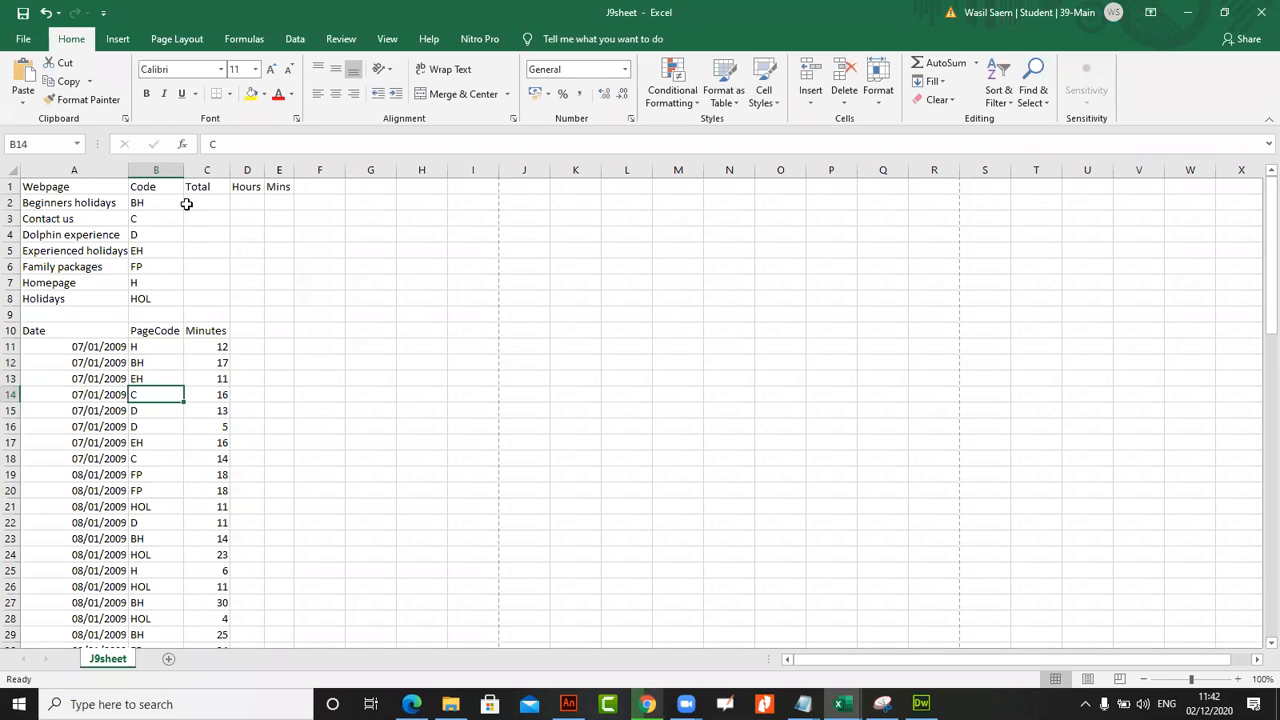
# Examine Total cell C2 and the PageCode and Minutes entries in B11:B23 and C11:C23 for the conditional sum
pyautogui.click(205, 202)
pyautogui.moveTo(155, 347); pyautogui.dragTo(157, 394)
pyautogui.moveTo(150, 346); pyautogui.dragTo(157, 591)
pyautogui.click(143, 531)
pyautogui.moveTo(156, 346); pyautogui.dragTo(150, 540)
pyautogui.moveTo(219, 347); pyautogui.dragTo(228, 540)
# Switch to the exam paper in the browser, review task 50's SUMIF requirements, and return to J9sheet in Excel
pyautogui.click(411, 704)
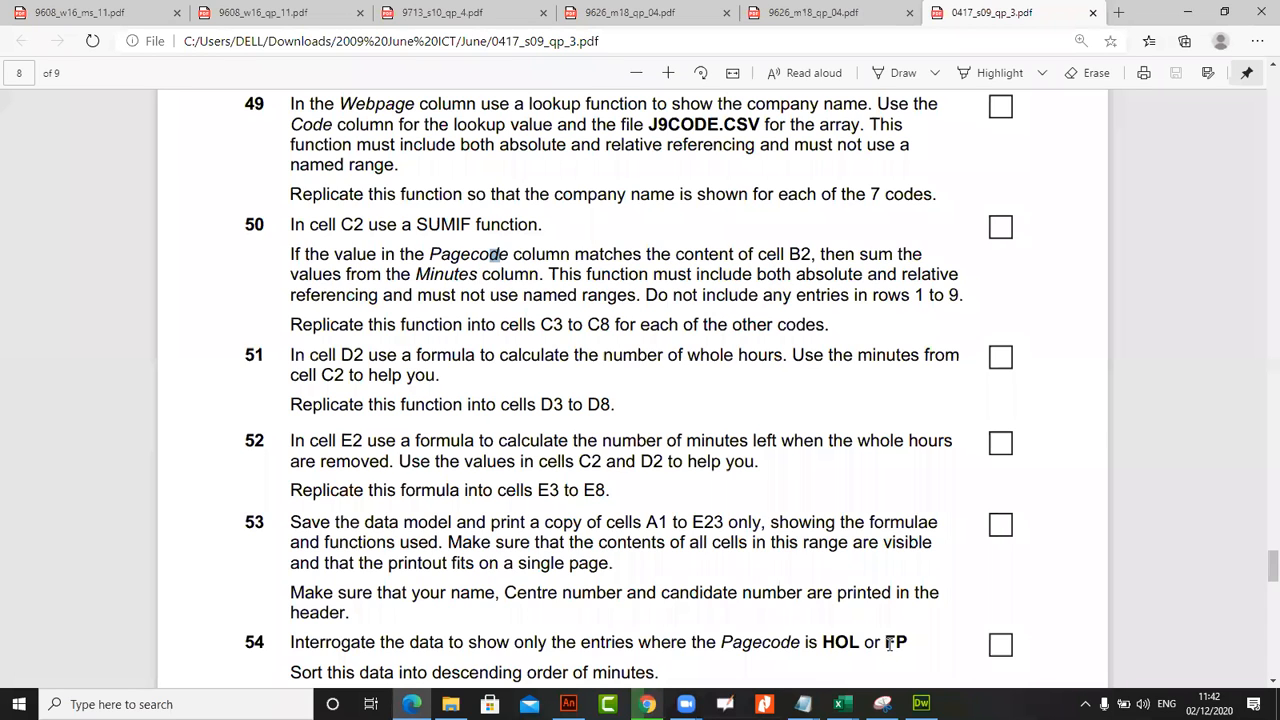
pyautogui.moveTo(842, 704)
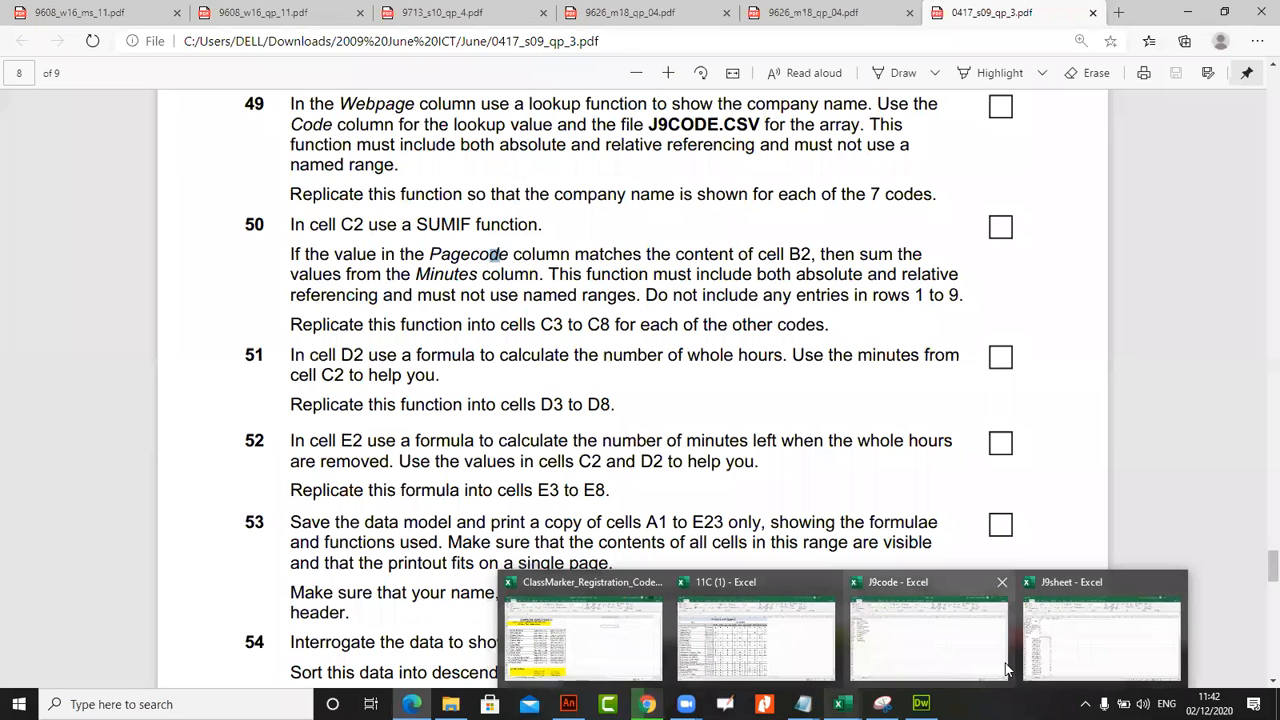
pyautogui.click(1050, 637)
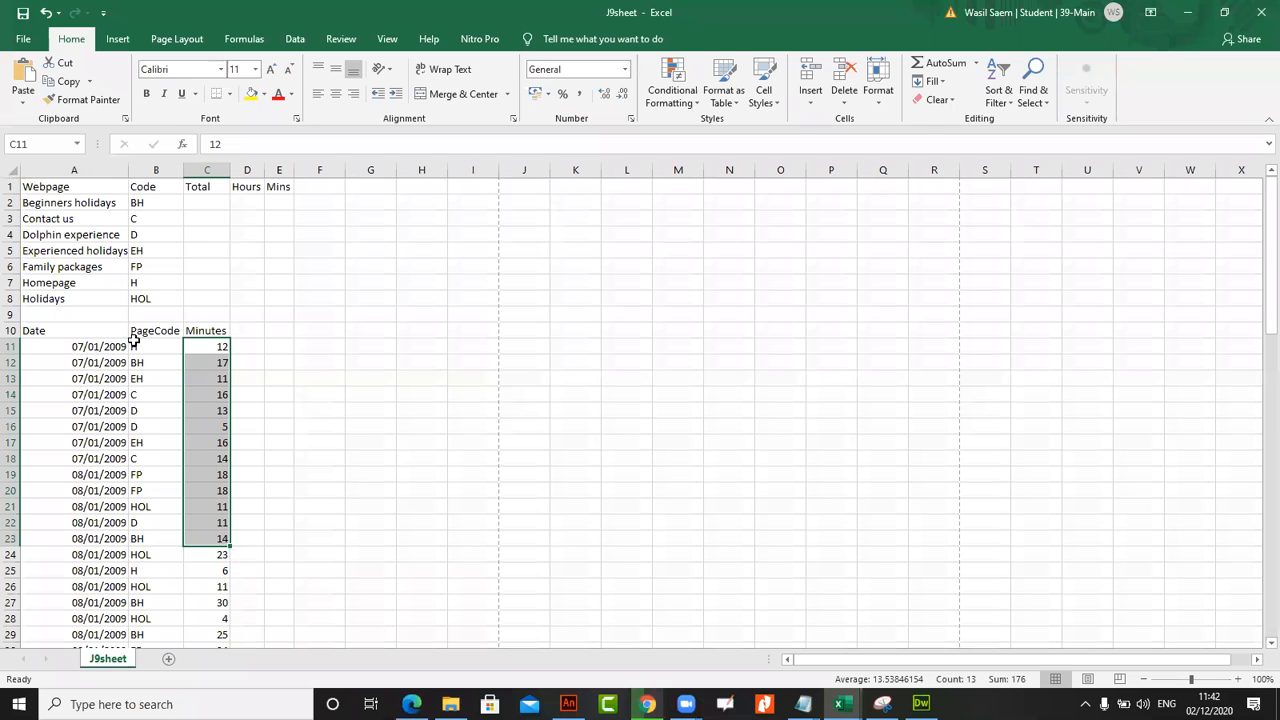
# Start a SUMIF formula in Total cell C2 with the absolute PageCode range $B$11:$B$84 as its first argument
pyautogui.click(207, 202)
pyautogui.click(248, 144)
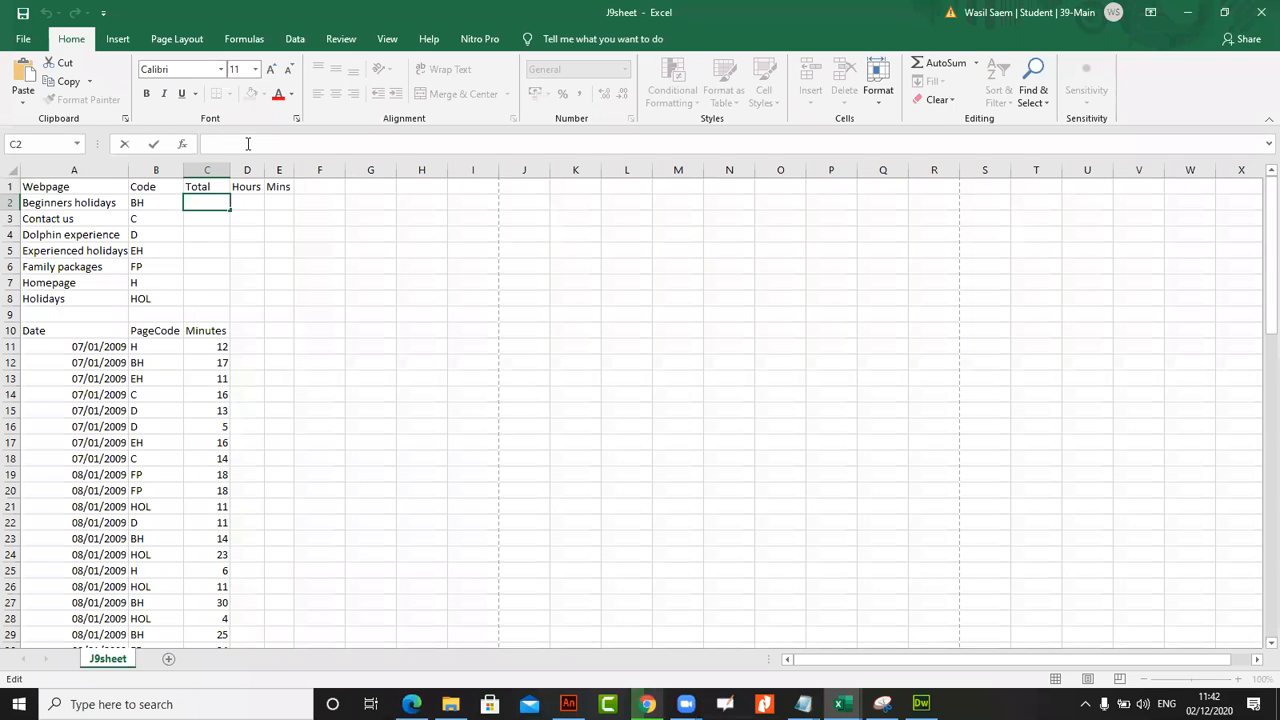
pyautogui.write('=S')
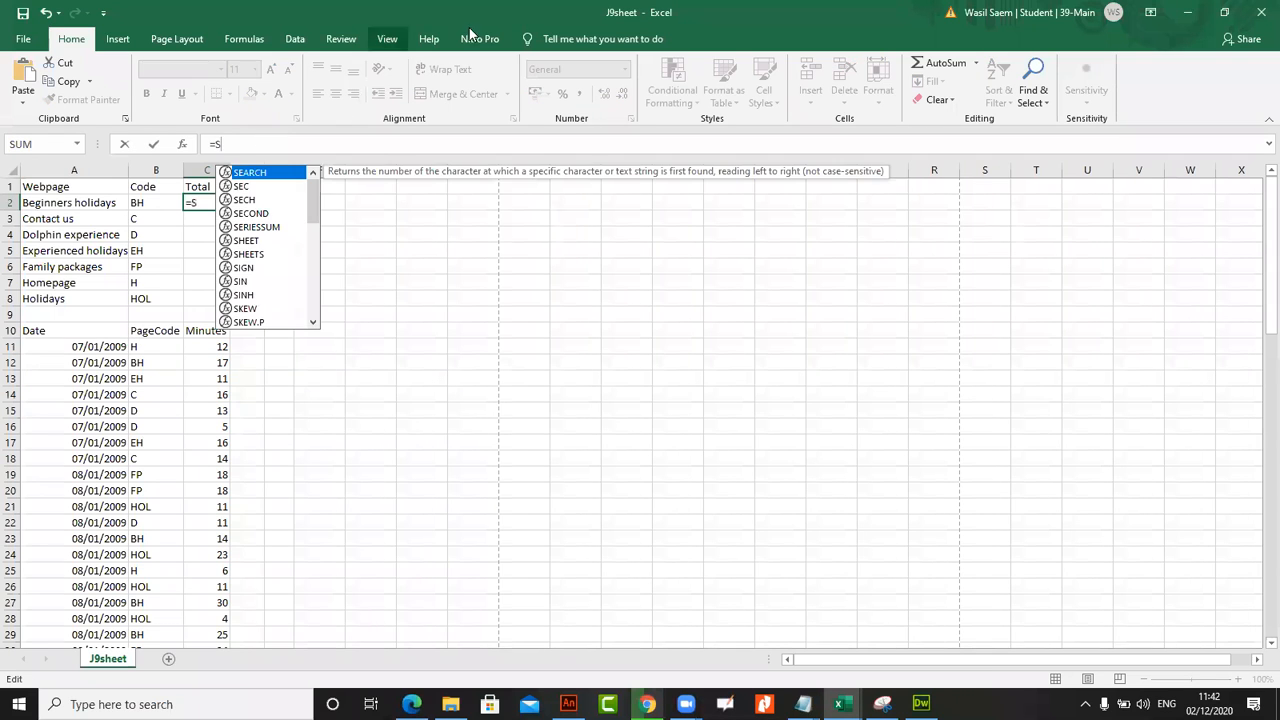
pyautogui.press('Escape')
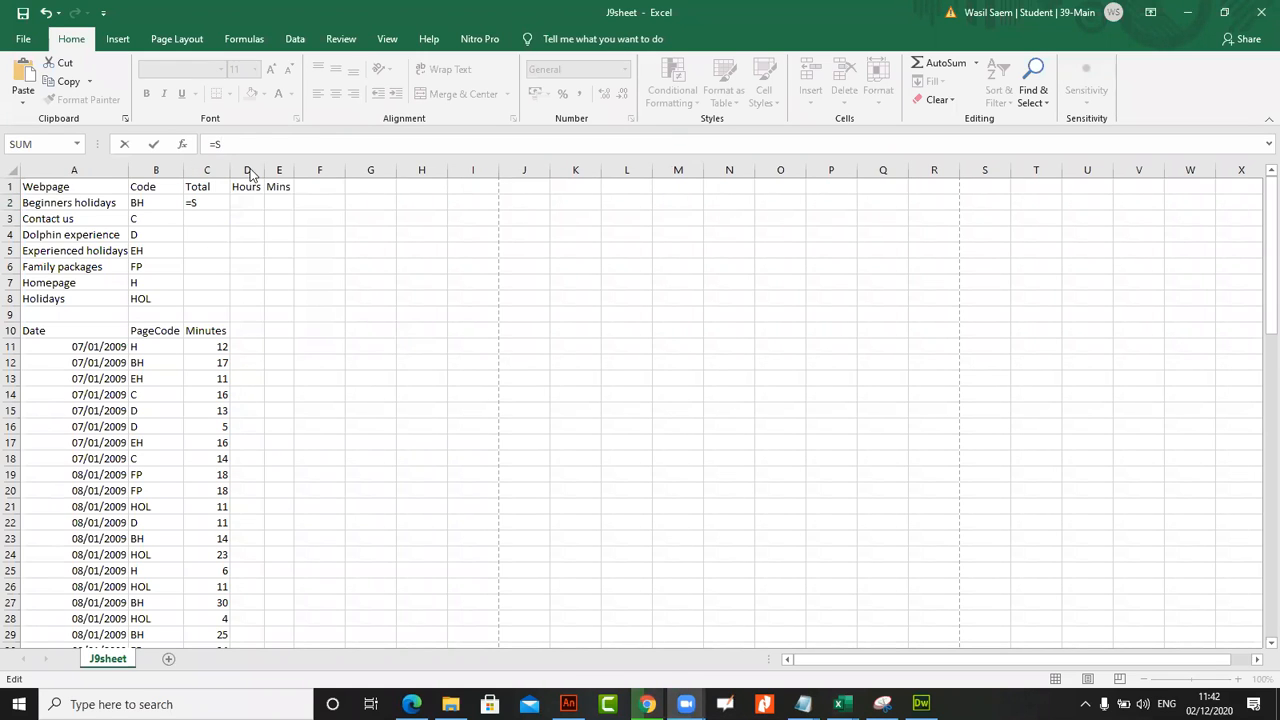
pyautogui.click(255, 199)
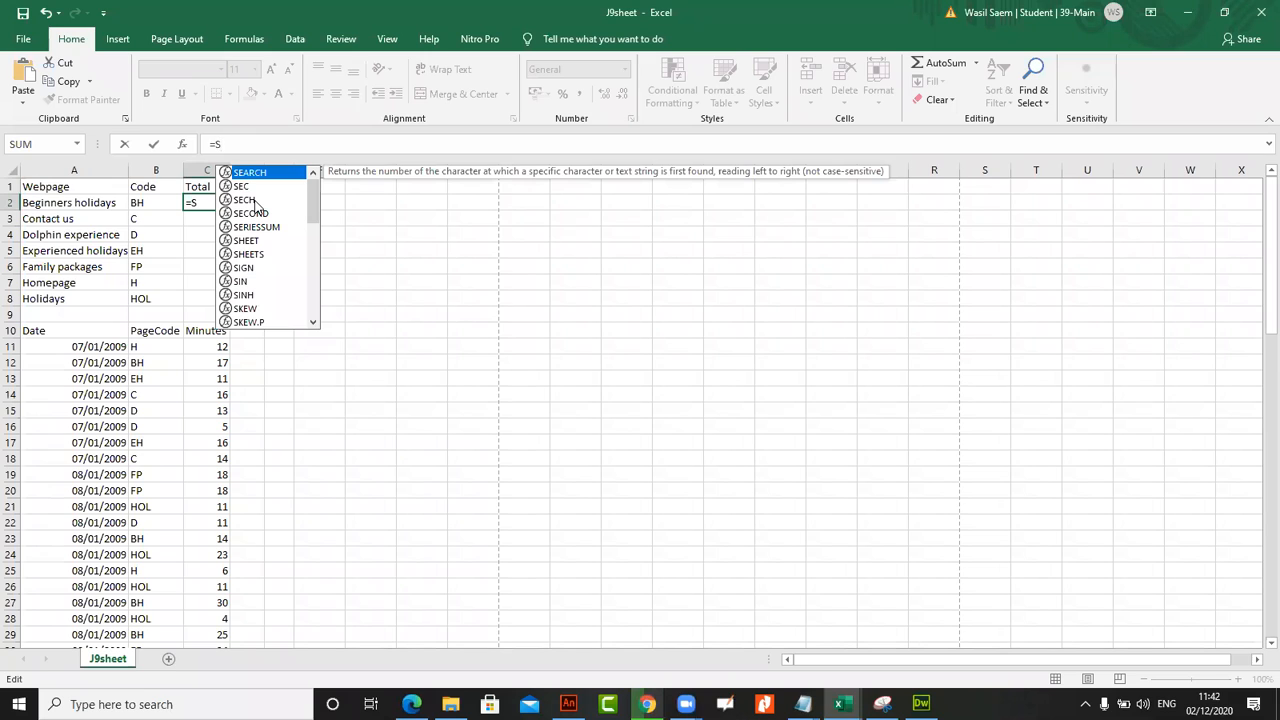
pyautogui.write('UM')
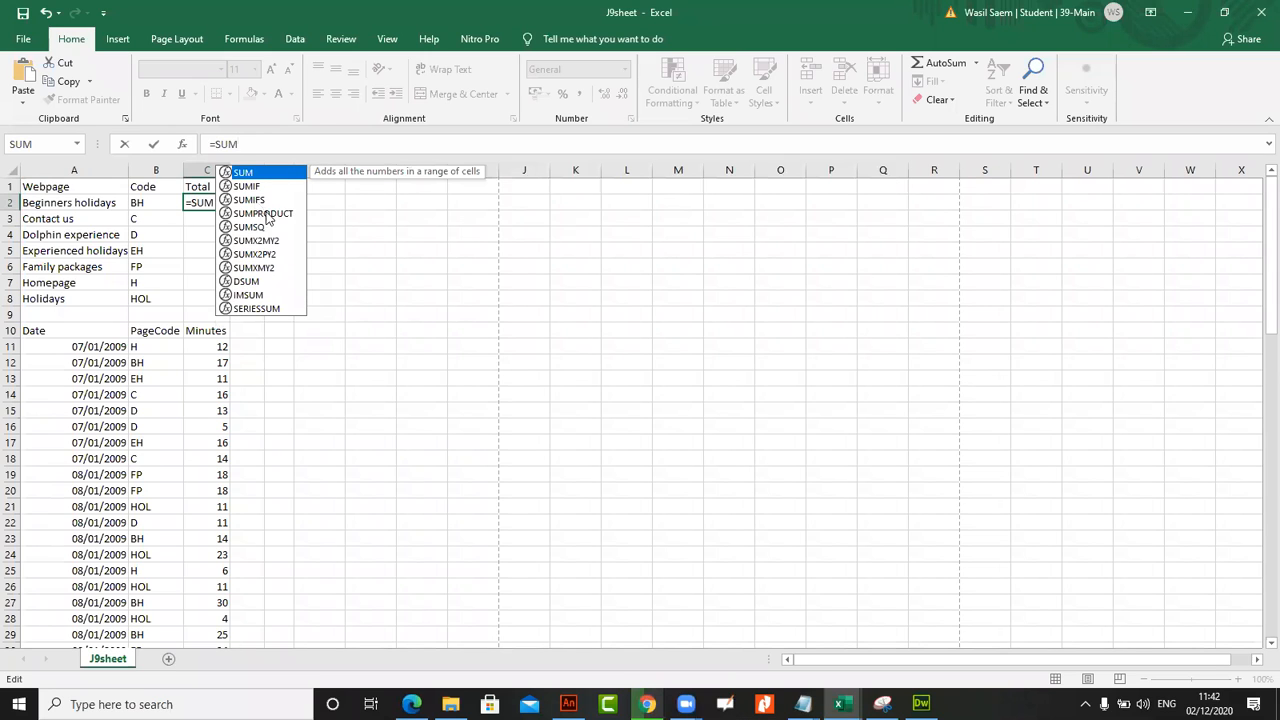
pyautogui.doubleClick(264, 187)
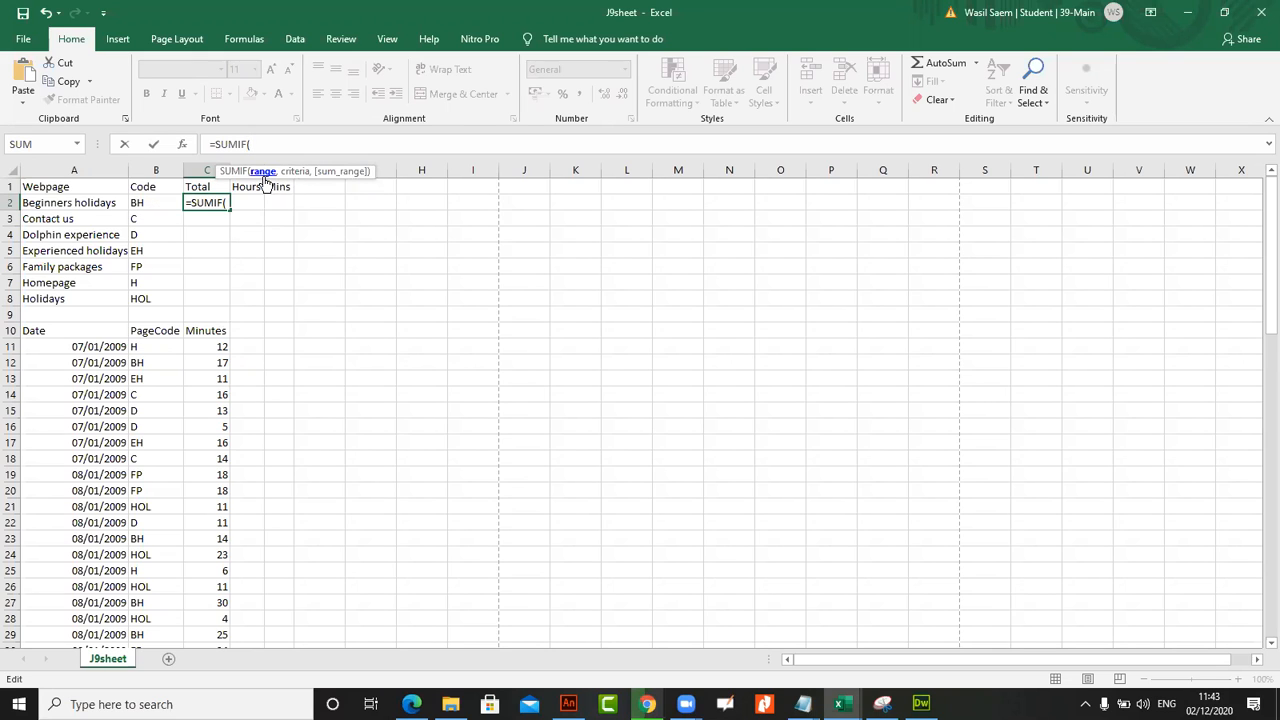
pyautogui.moveTo(155, 346); pyautogui.dragTo(153, 616)
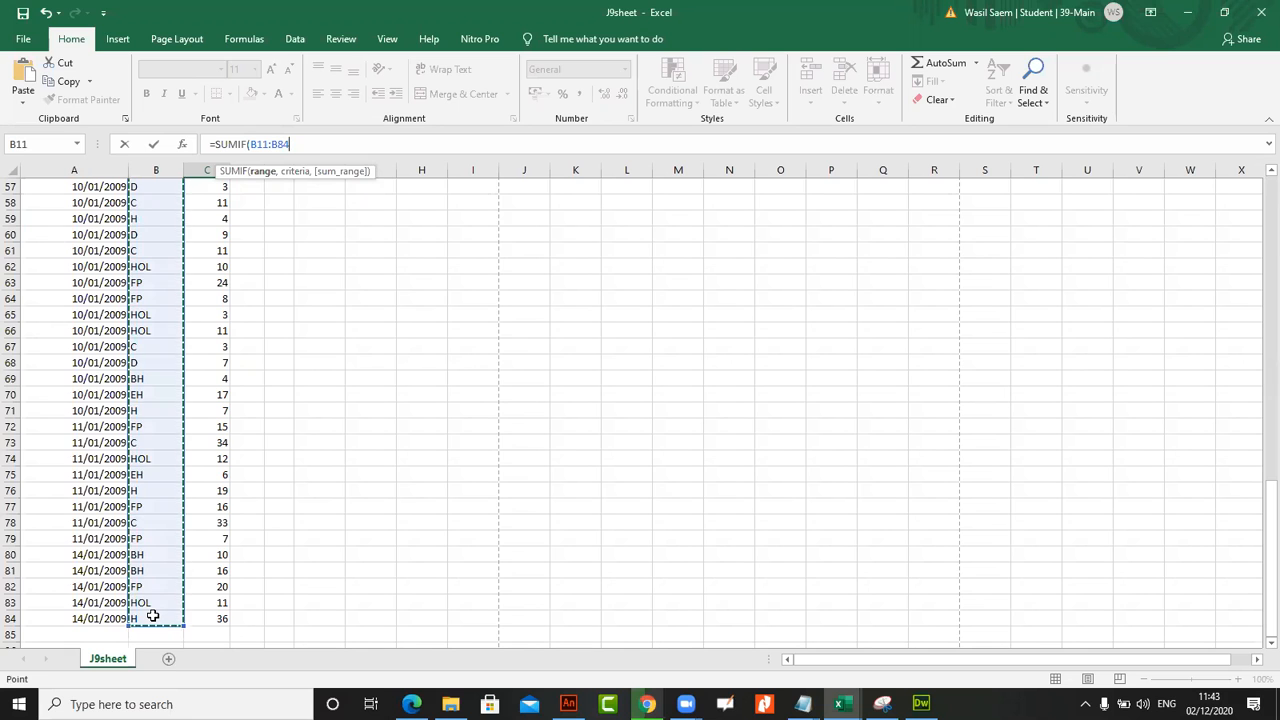
pyautogui.press('F4')
pyautogui.write(',')
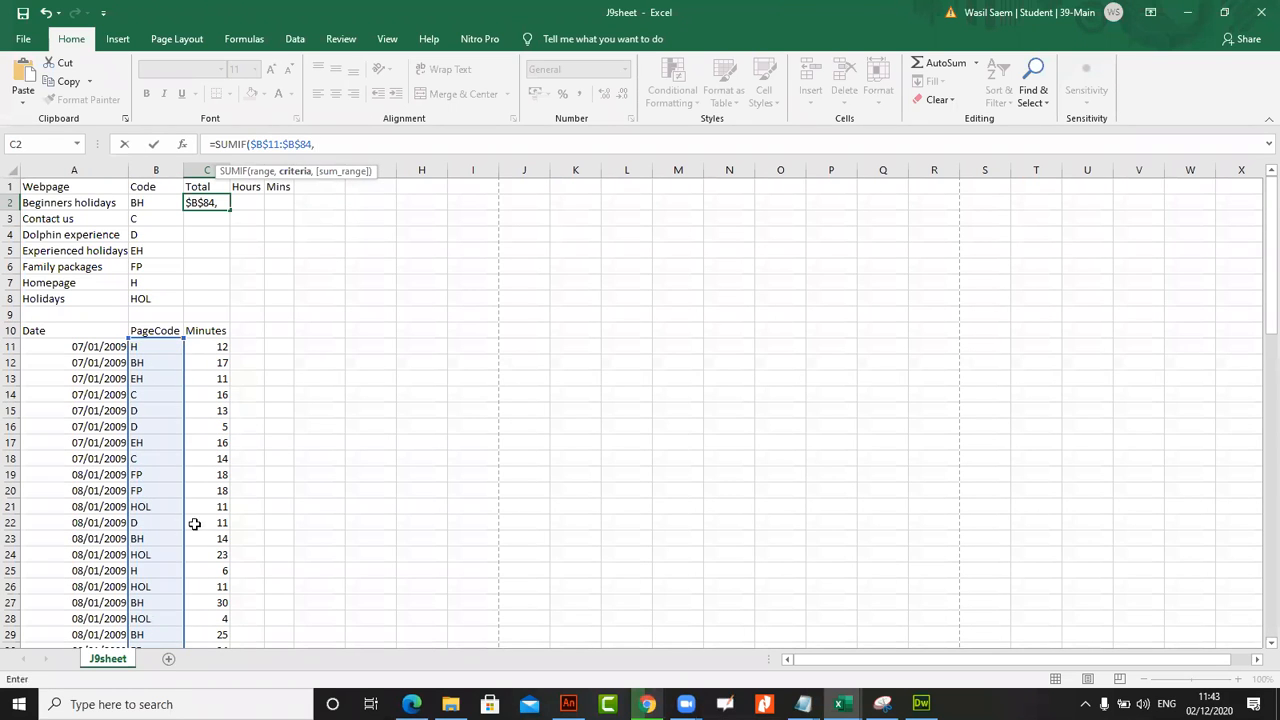
# Complete C2's SUMIF with relative criterion B2 and absolute sum range $C$11:$C$84, and fill it down to C8
pyautogui.click(157, 205)
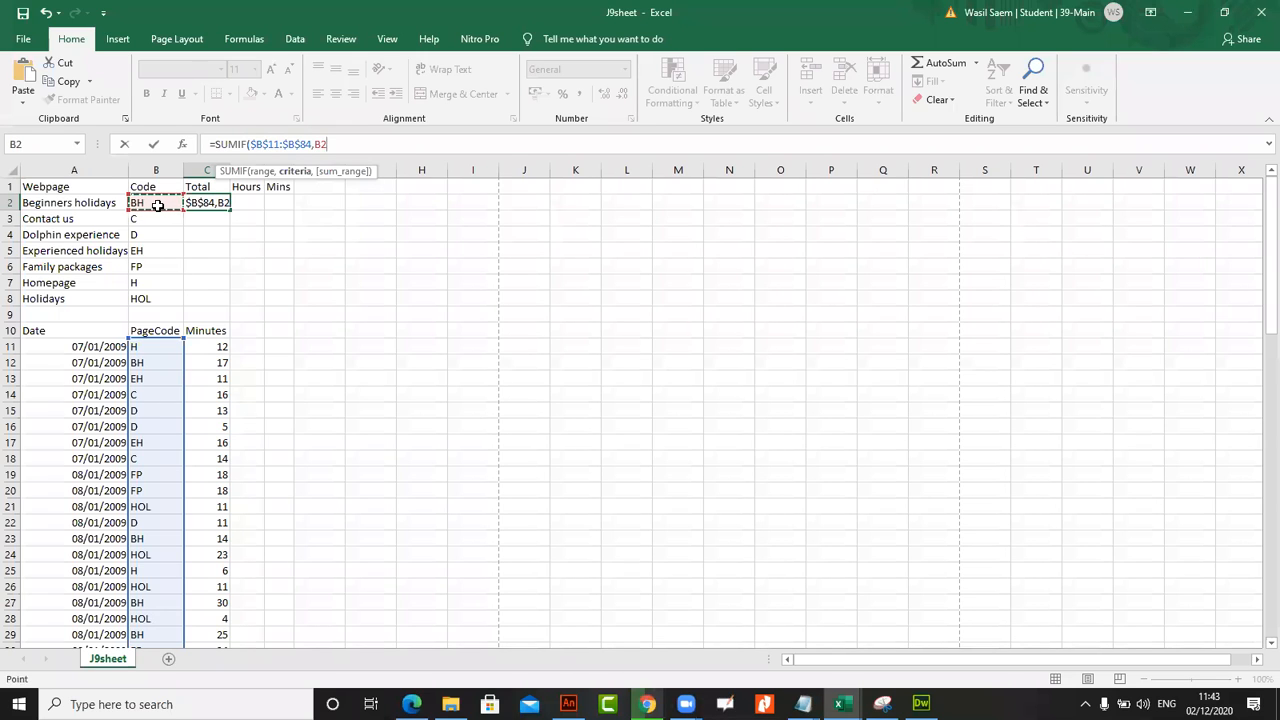
pyautogui.write(',')
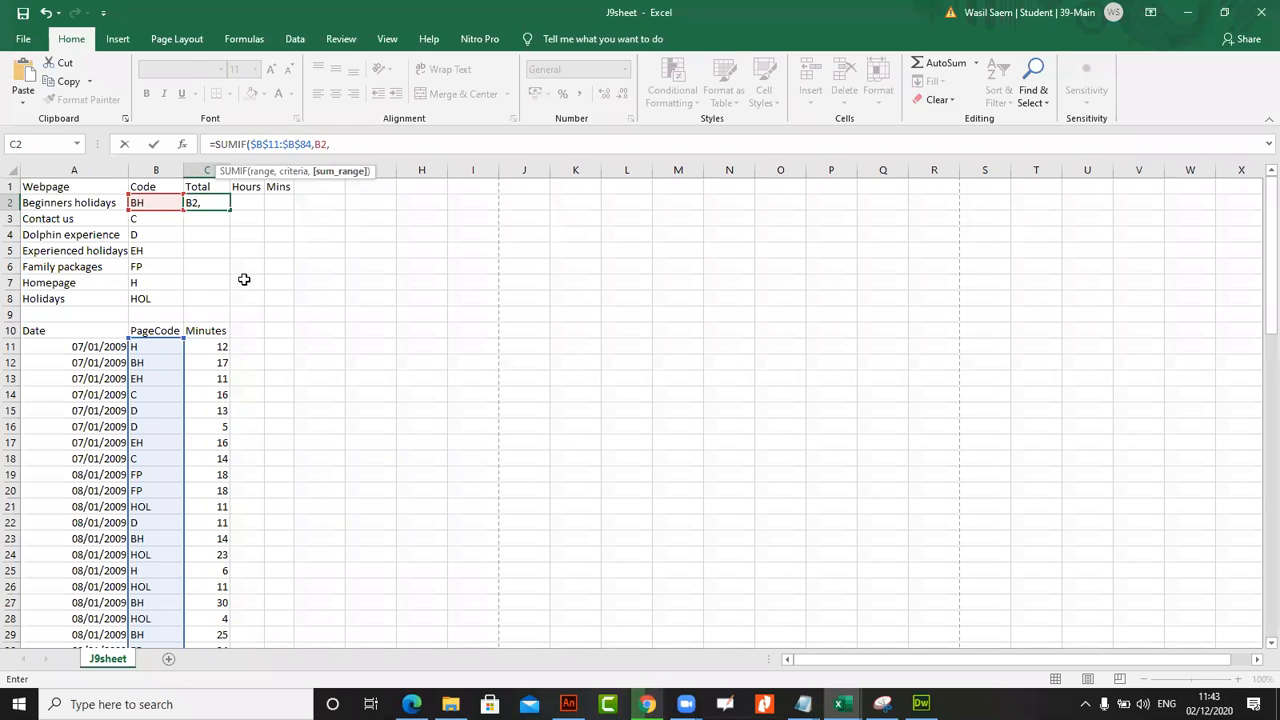
pyautogui.moveTo(217, 346); pyautogui.dragTo(205, 616)
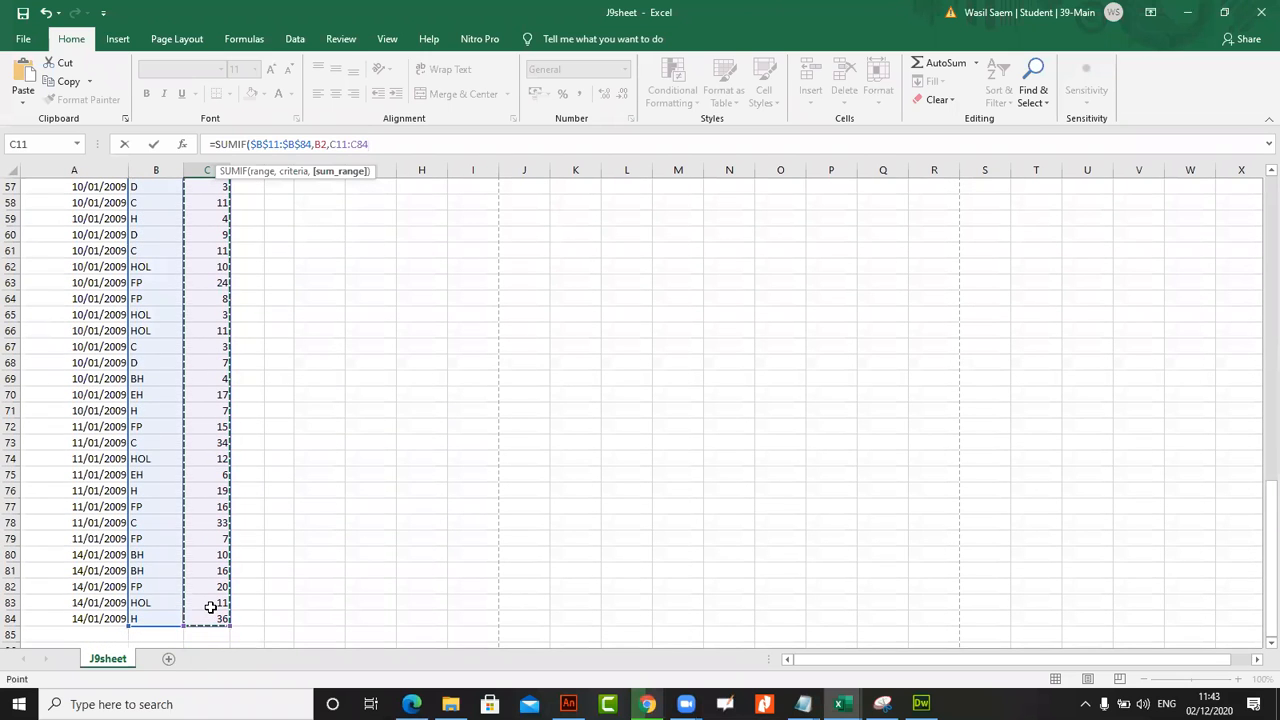
pyautogui.scroll(18, 263, 537)
pyautogui.press('F4')
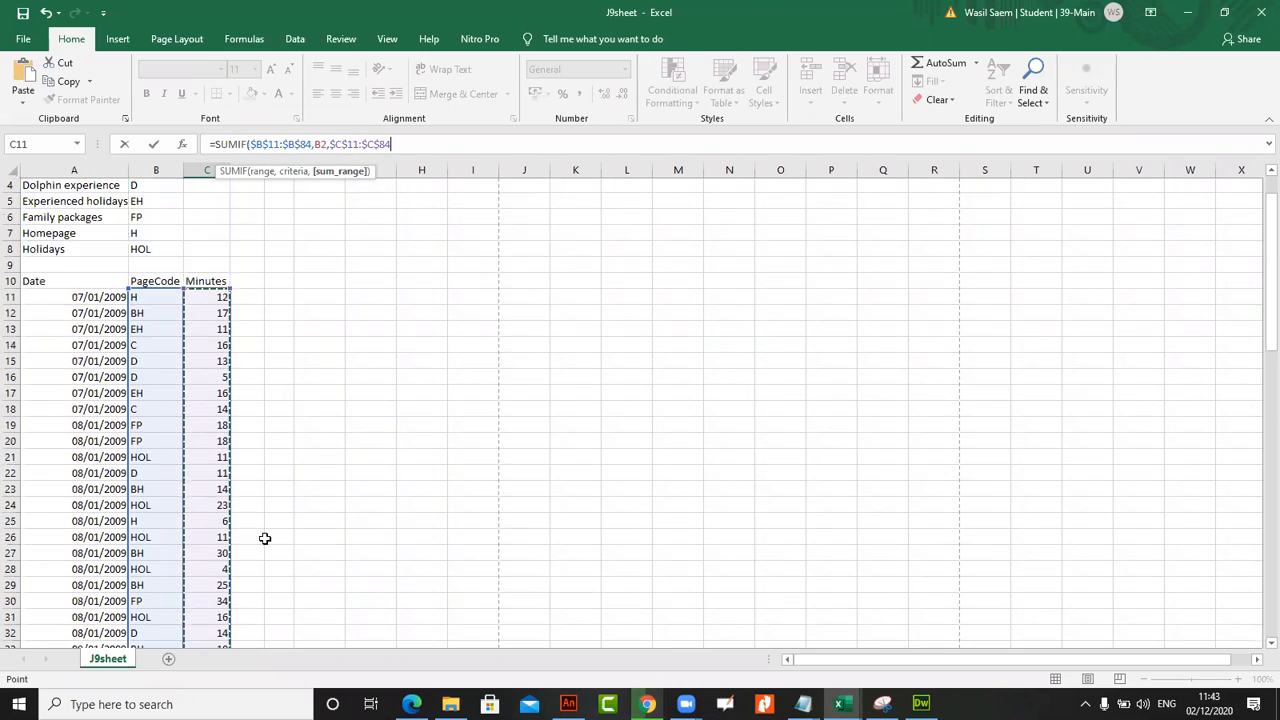
pyautogui.click(153, 144)
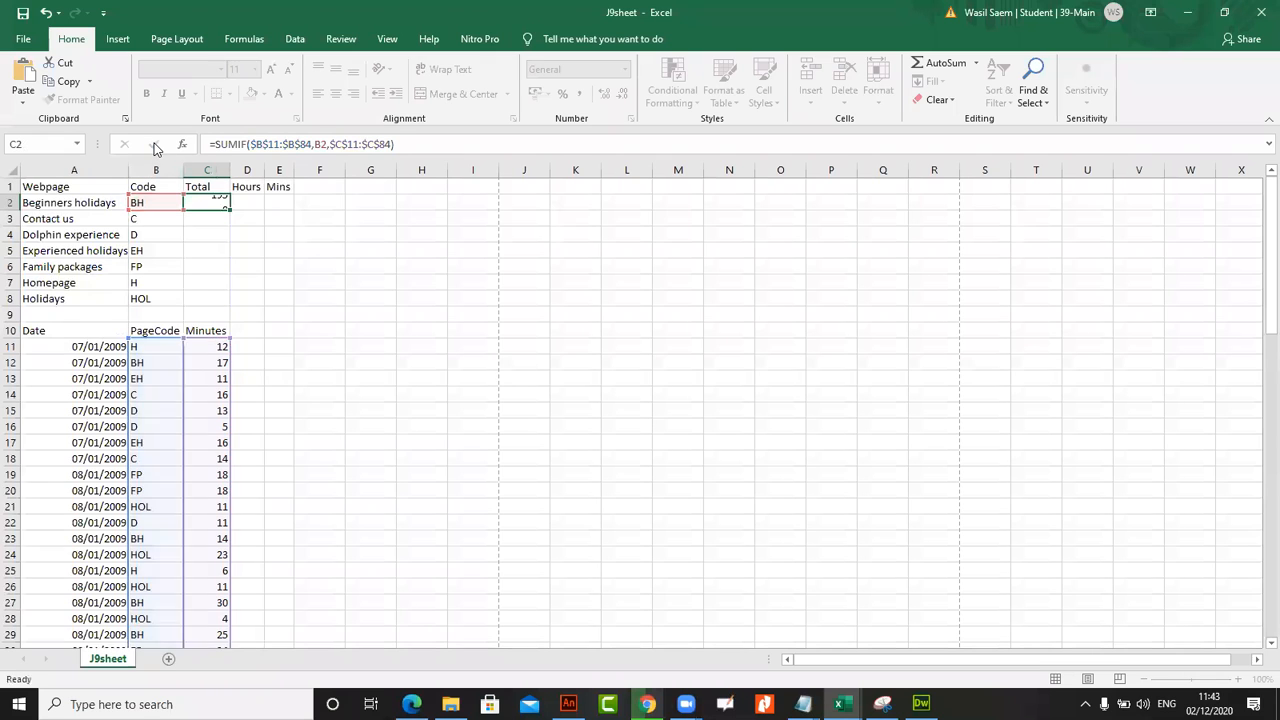
pyautogui.doubleClick(230, 210)
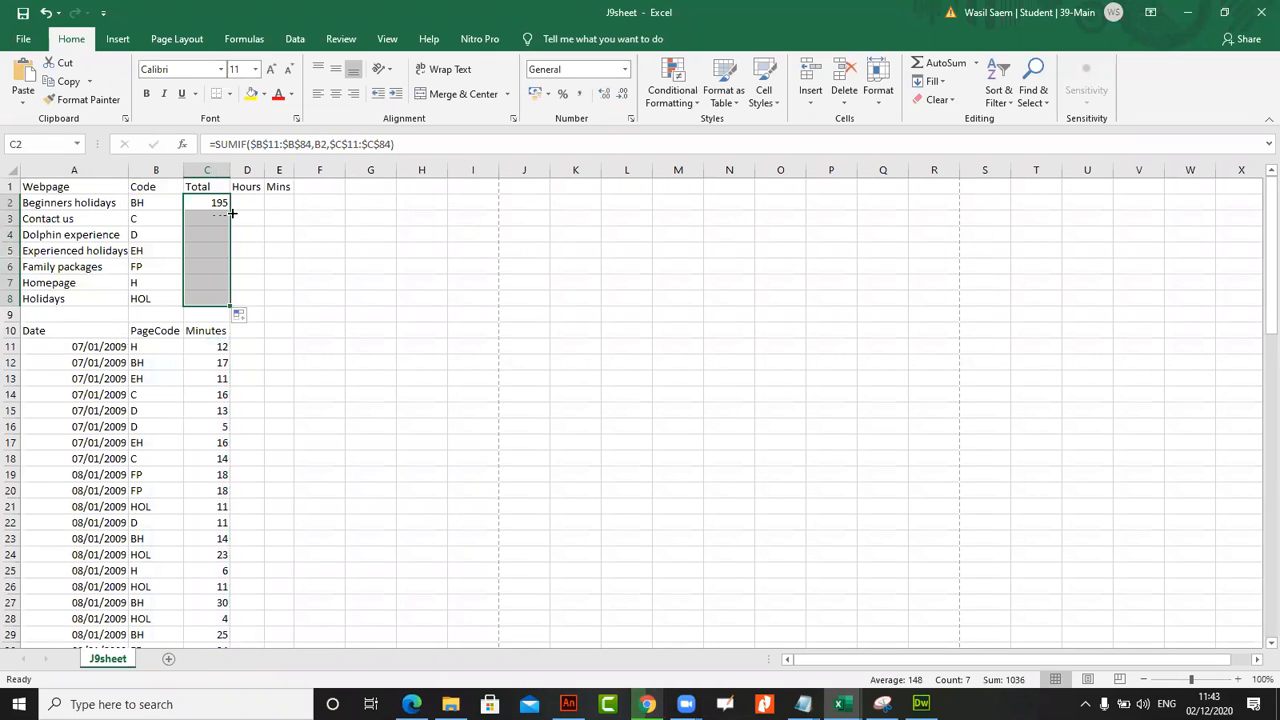
# Examine the PageCode BH entries and their Minutes in rows 12, 23, 27 and 29 that feed the BH total
pyautogui.click(156, 362)
pyautogui.click(205, 364)
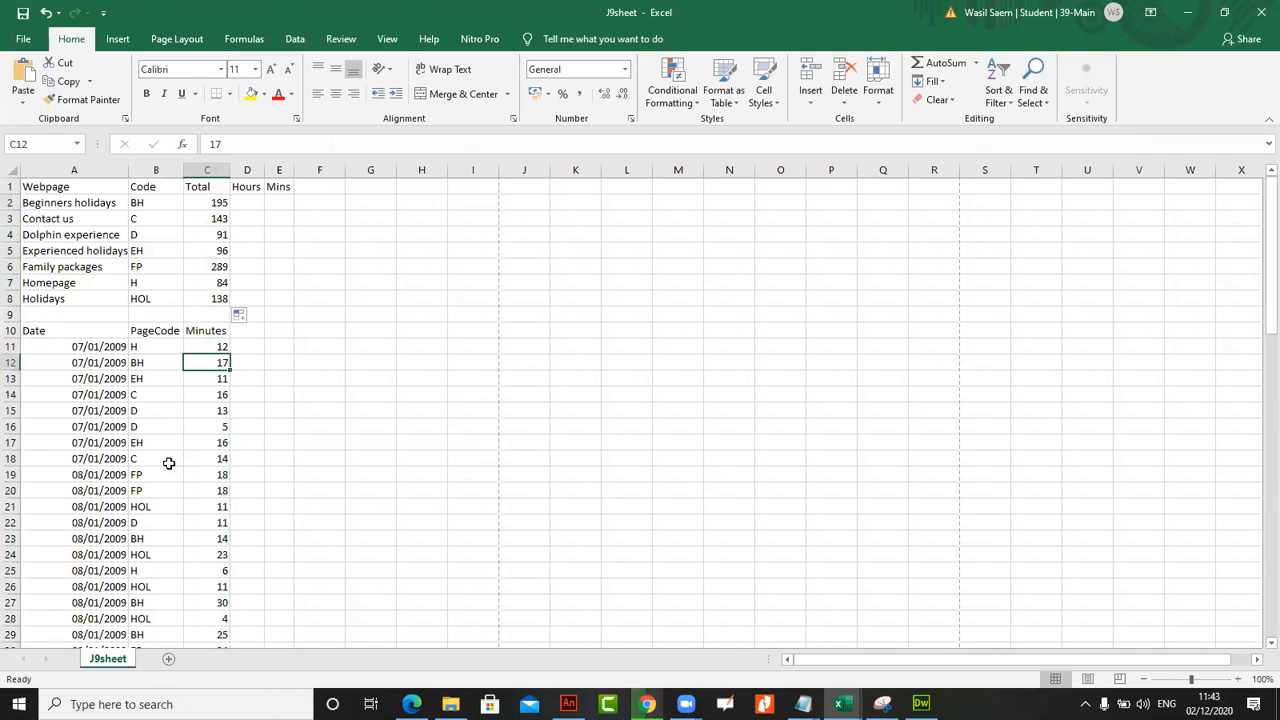
pyautogui.click(214, 538)
pyautogui.click(212, 602)
pyautogui.click(213, 634)
pyautogui.click(200, 347)
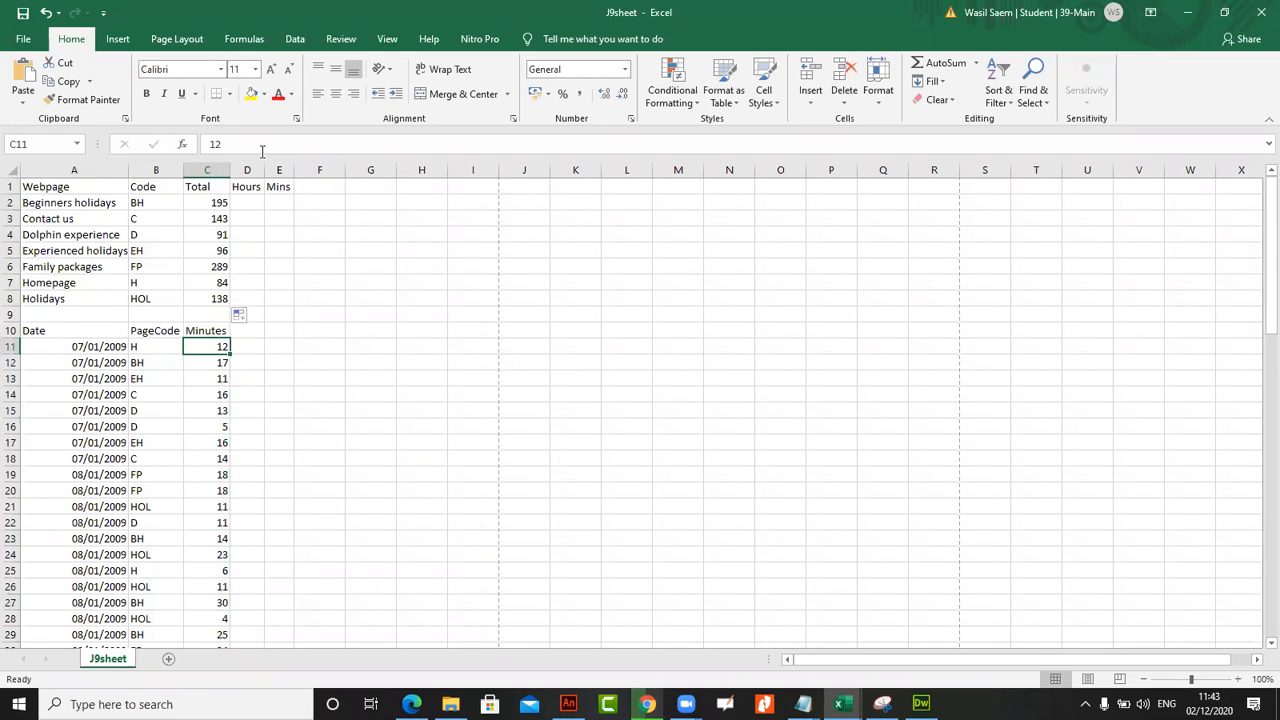
# Examine the range, criteria and sum range arguments of the SUMIF formula in C2, leaving it as it is
pyautogui.click(206, 202)
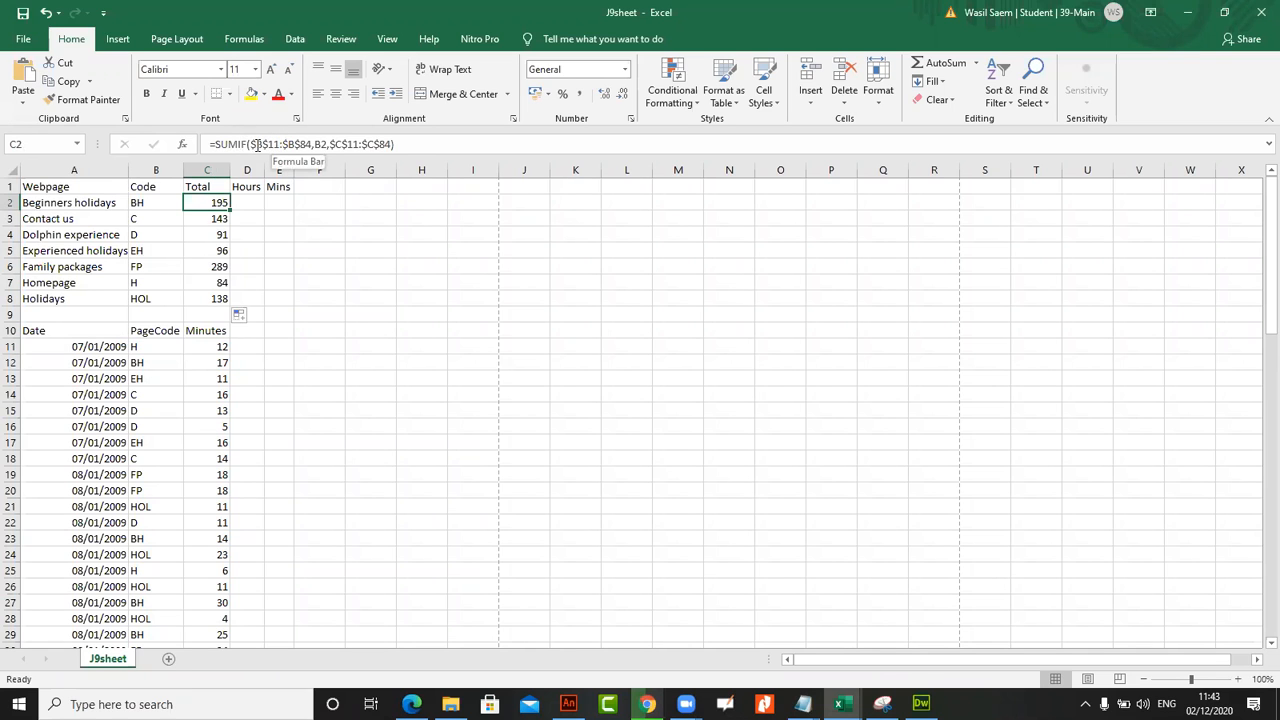
pyautogui.click(257, 144)
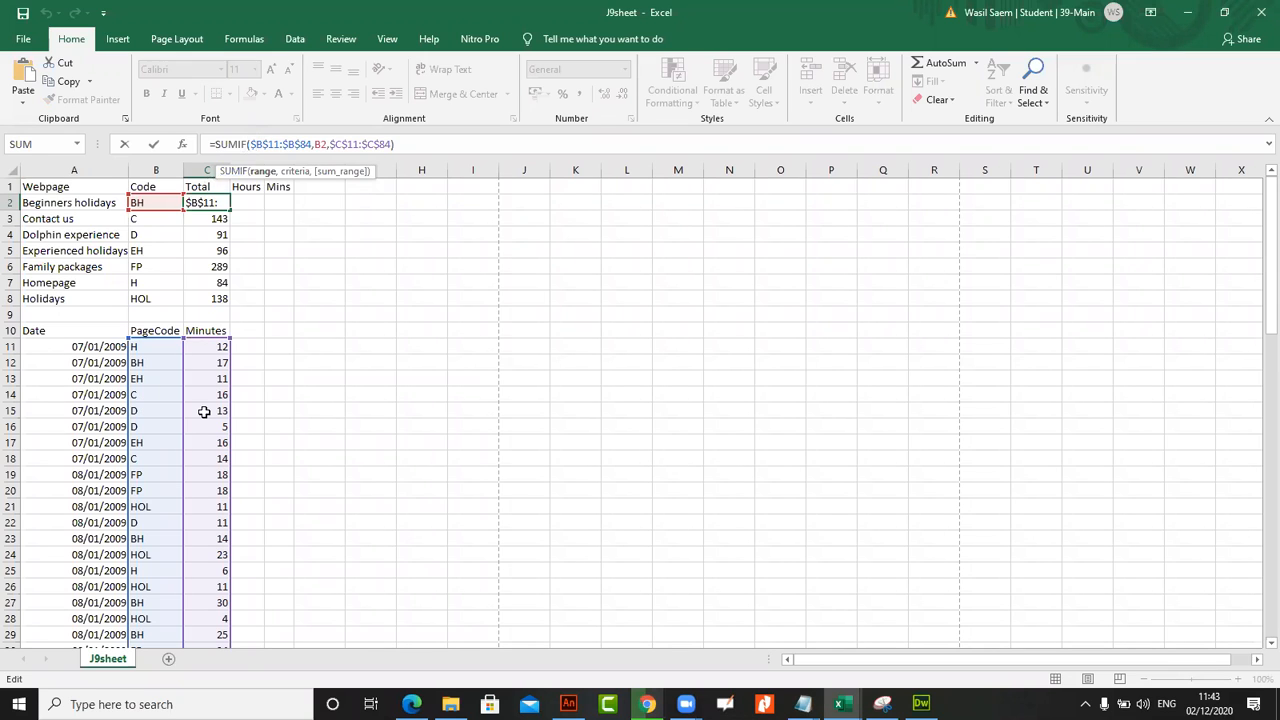
pyautogui.click(153, 144)
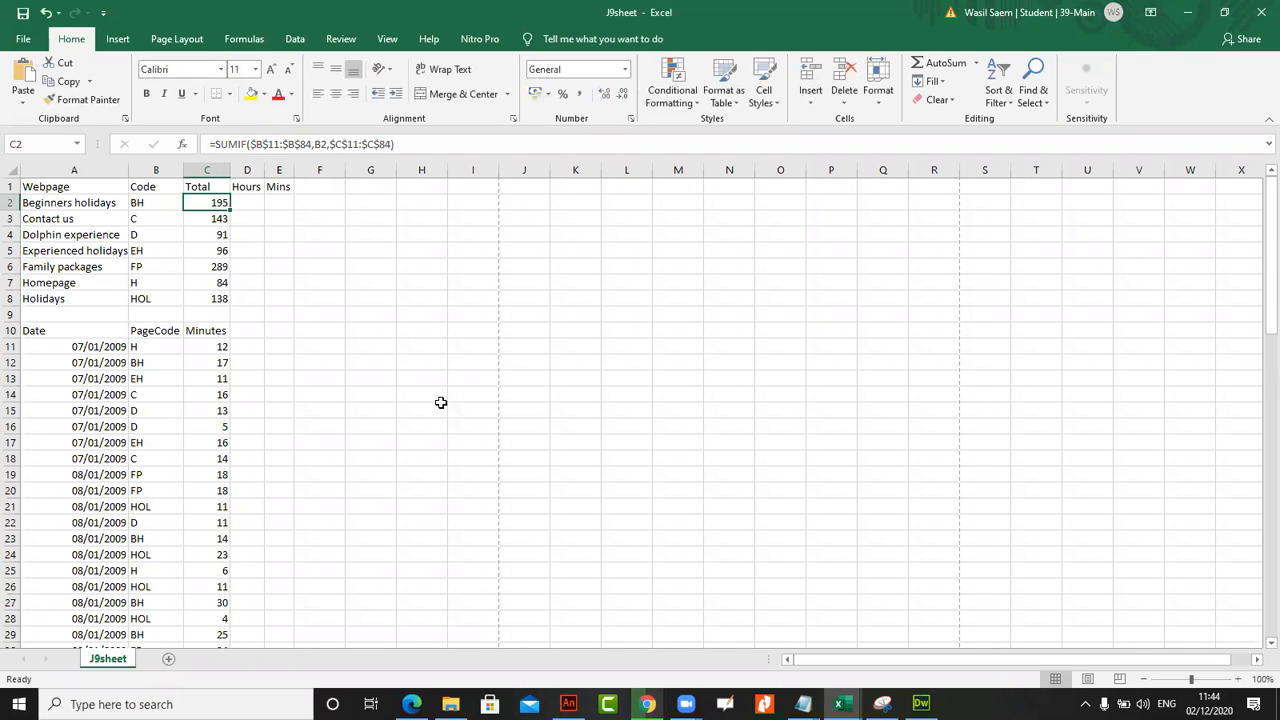
# Switch to the exam paper in the browser and read task 51 about calculating whole hours in D2
pyautogui.moveTo(418, 700)
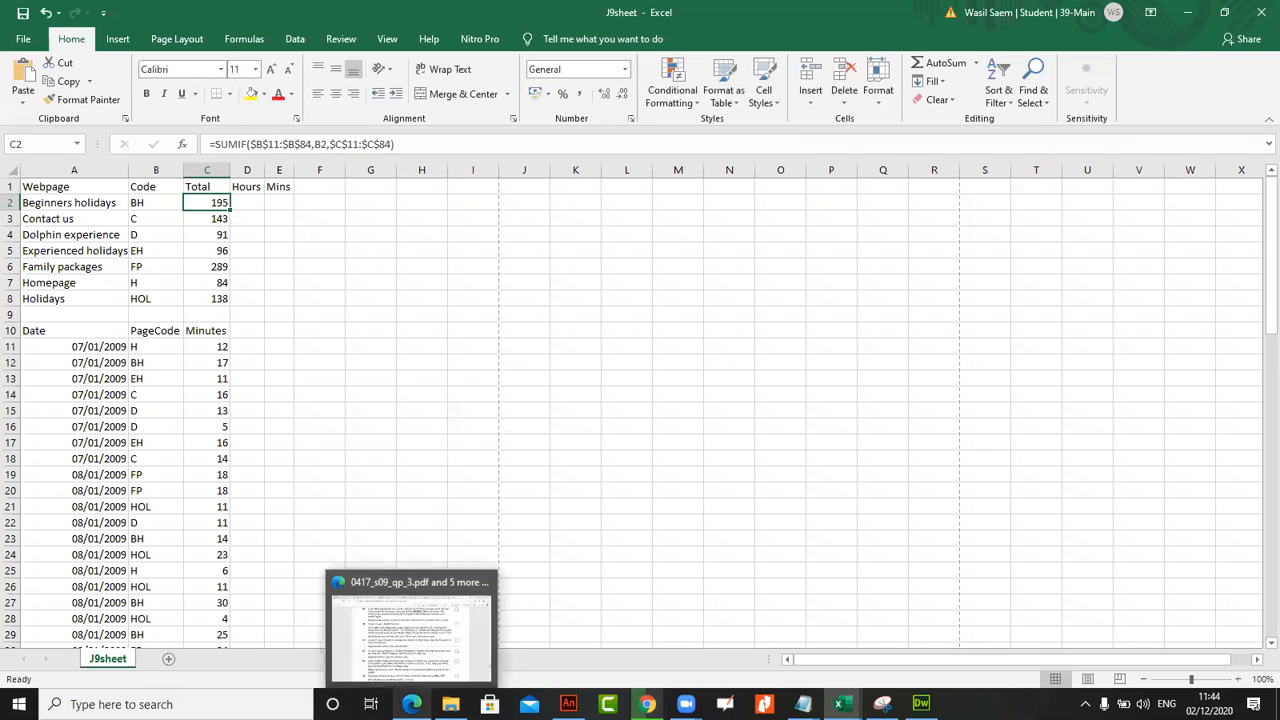
pyautogui.click(414, 645)
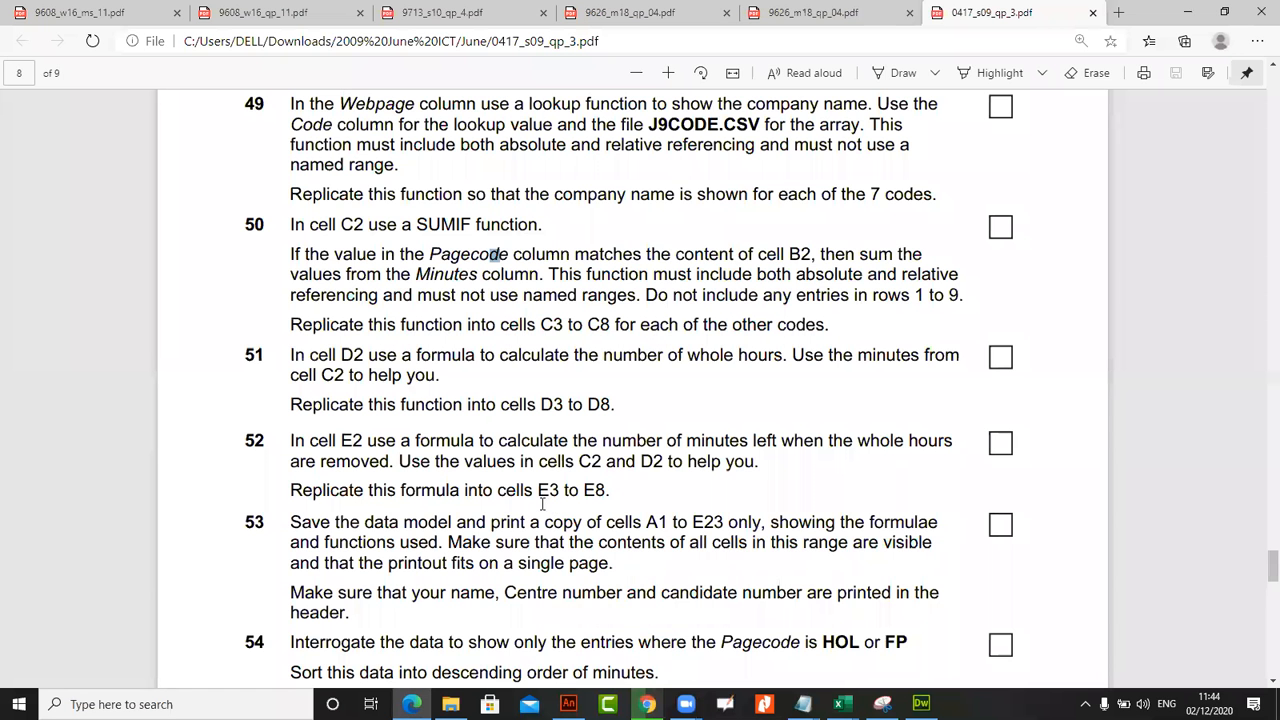
pyautogui.scroll(-1, 542, 505)
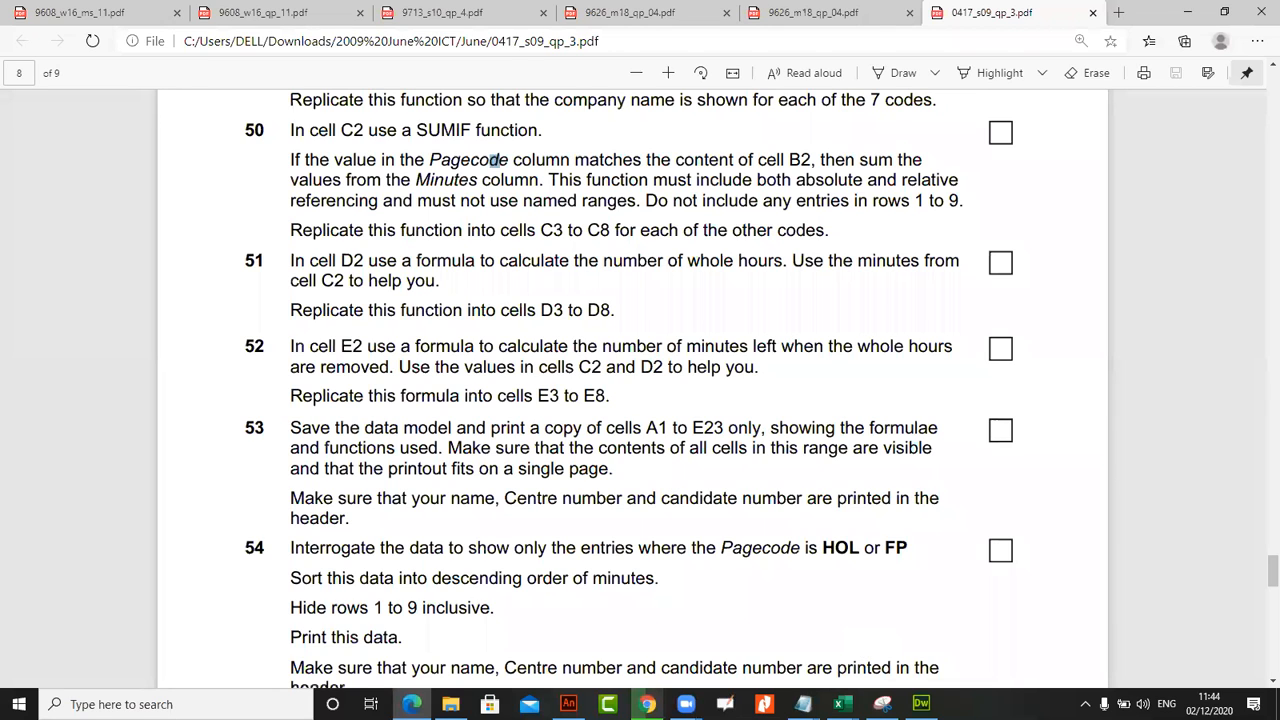
# Return to J9sheet in Excel and widen the Hours column D
pyautogui.hotkey('alt', 'Tab')
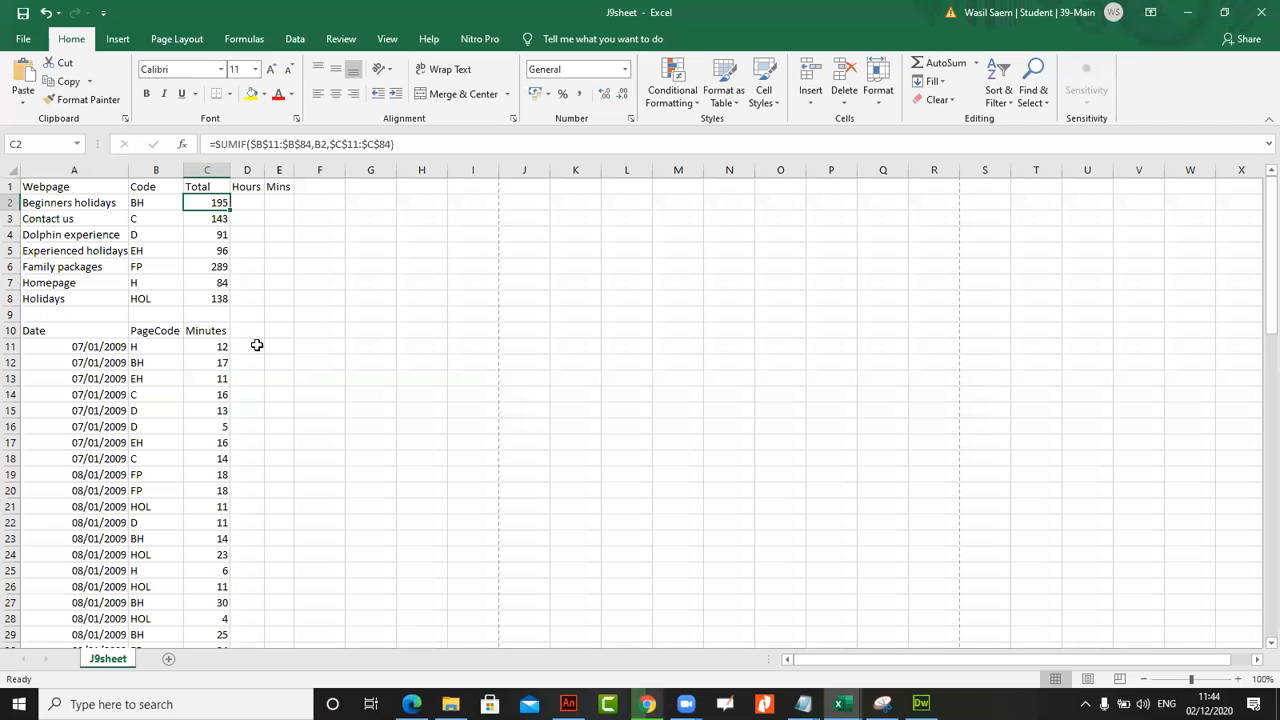
pyautogui.click(261, 252)
pyautogui.click(249, 202)
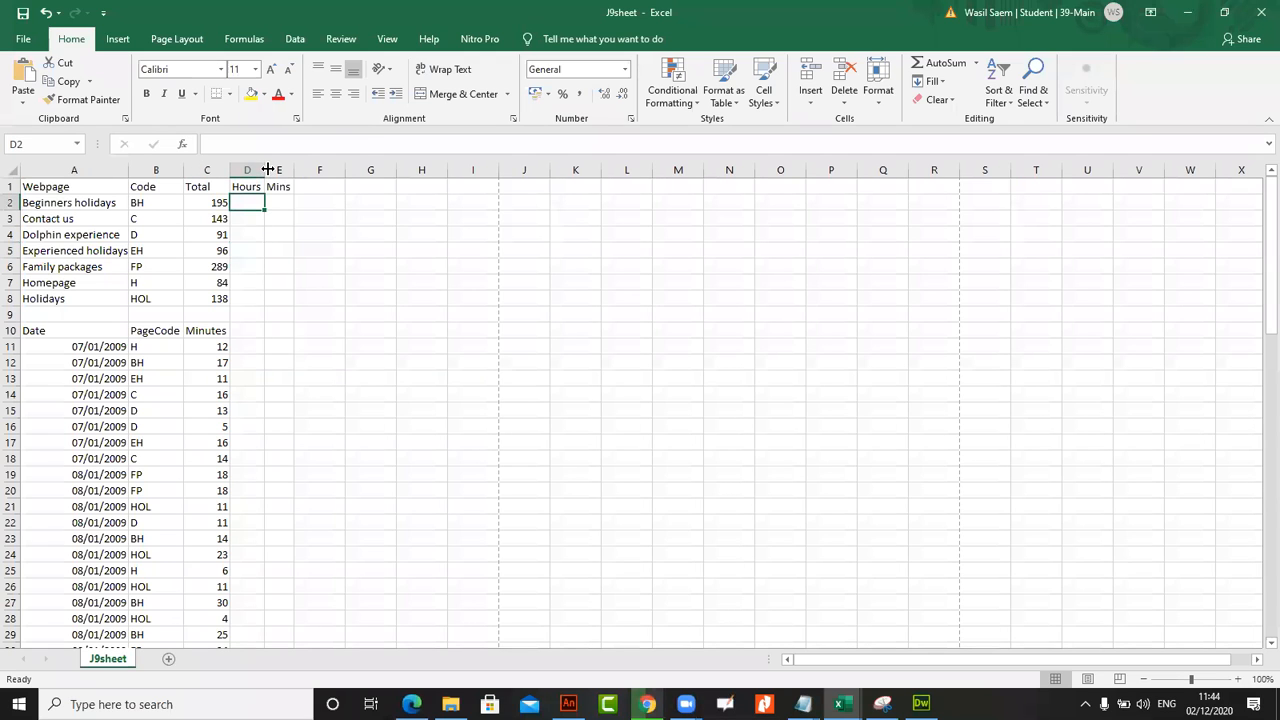
pyautogui.moveTo(265, 170); pyautogui.dragTo(281, 196)
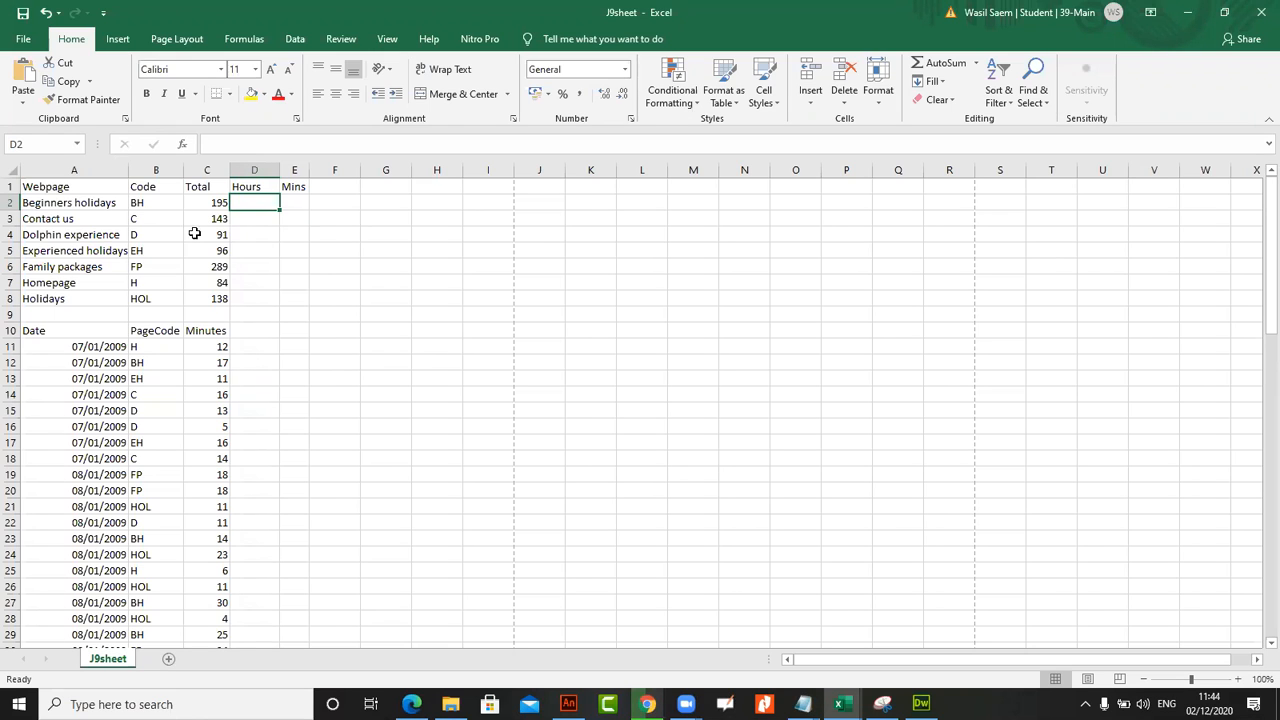
# Examine the Total minutes in column C that have to be converted to hours
pyautogui.click(214, 205)
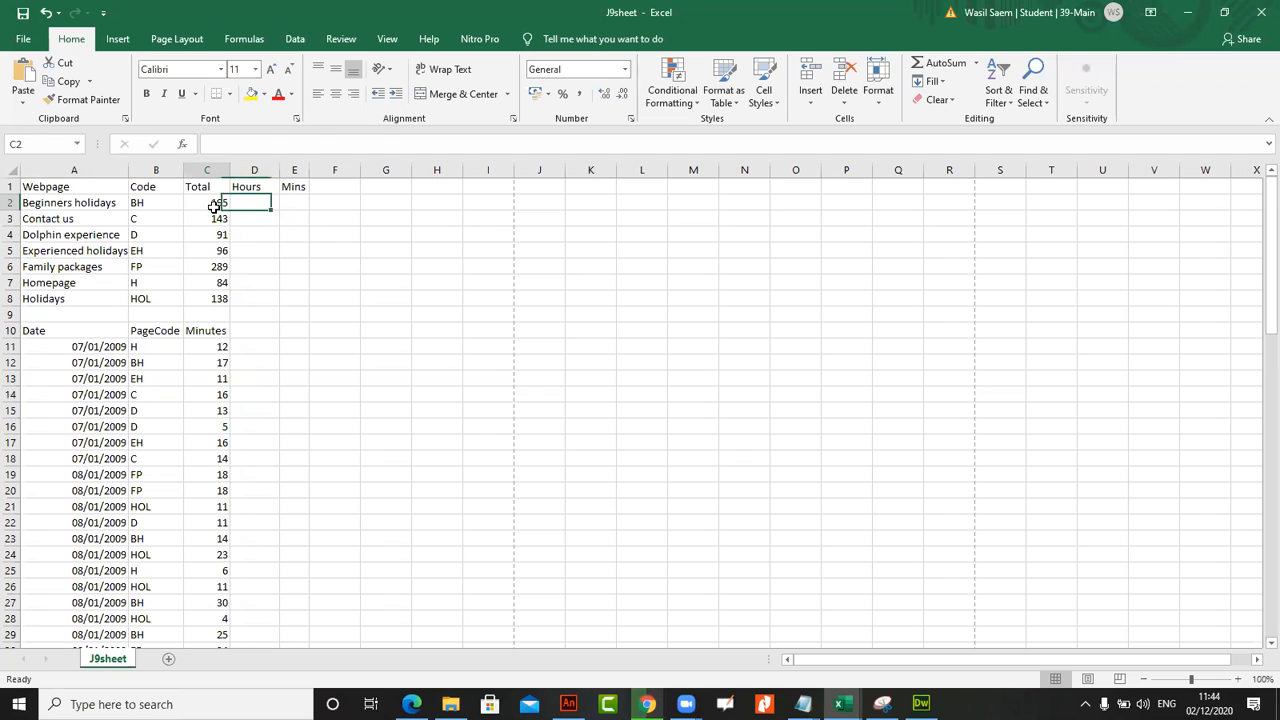
pyautogui.click(206, 219)
pyautogui.click(207, 250)
pyautogui.click(210, 285)
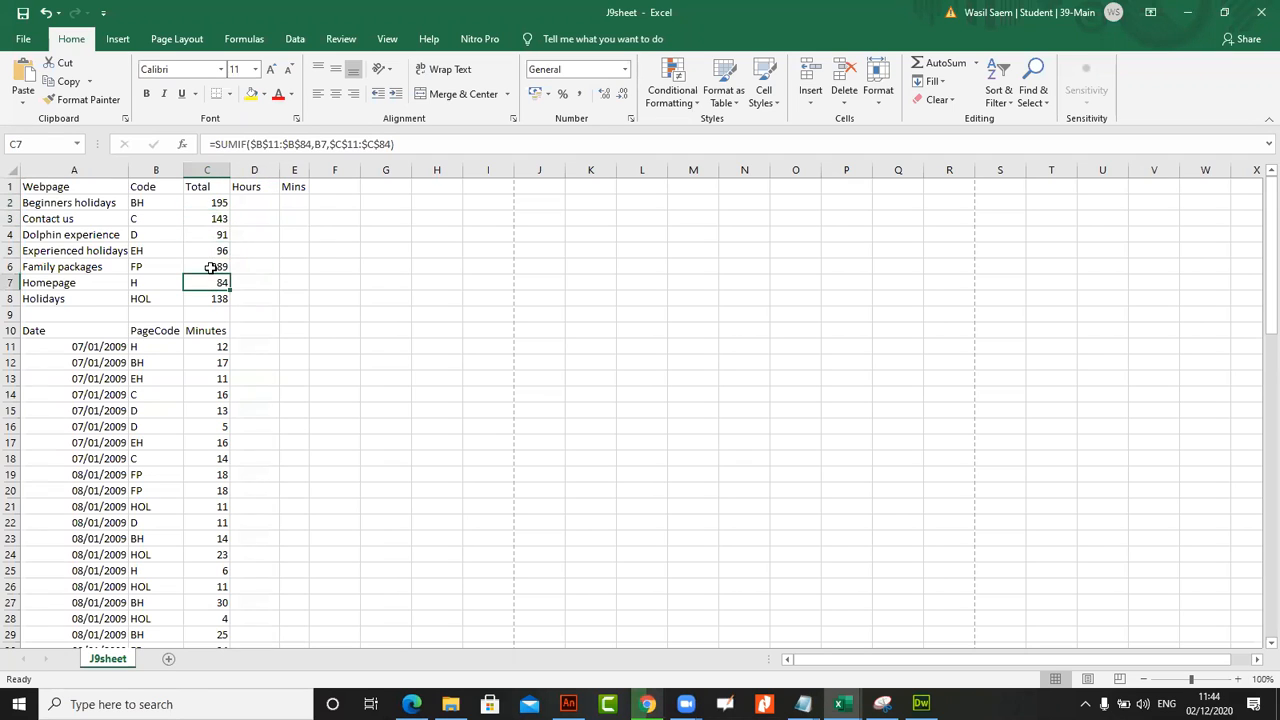
pyautogui.click(213, 207)
# Enter the formula =C2/60 in Hours cell D2 and fill it down to D8
pyautogui.click(250, 205)
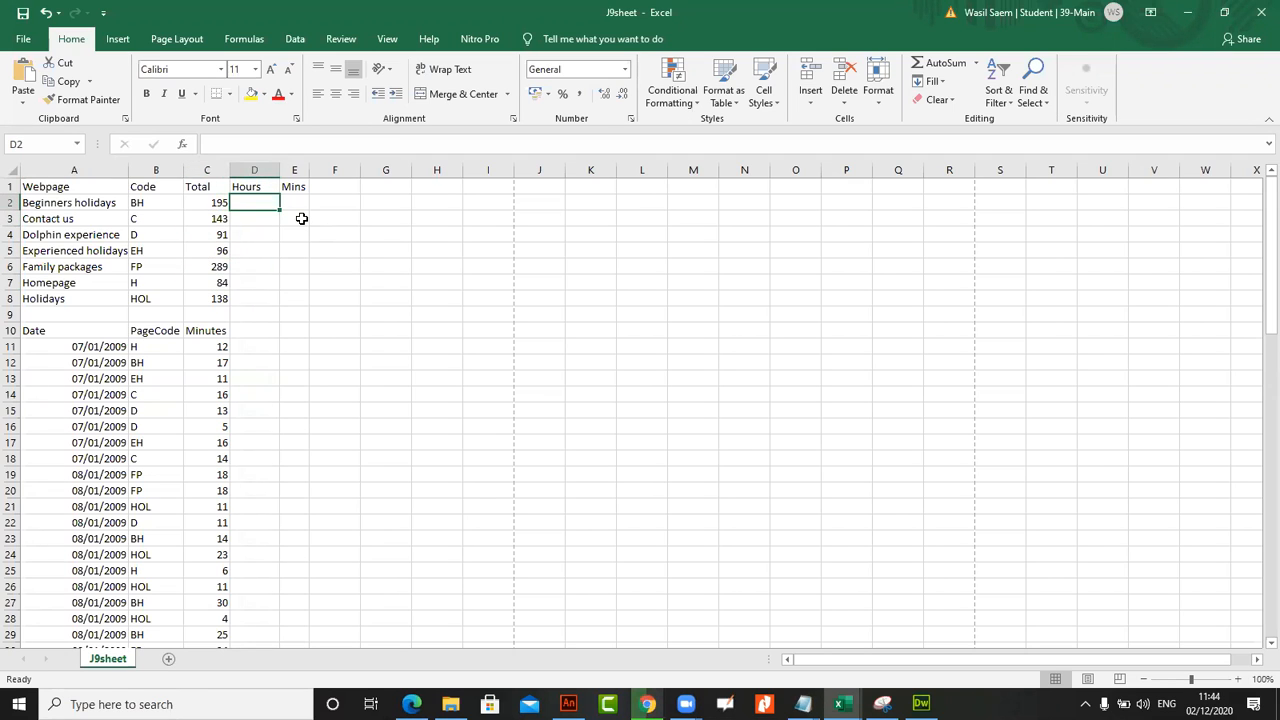
pyautogui.click(307, 139)
pyautogui.write('=')
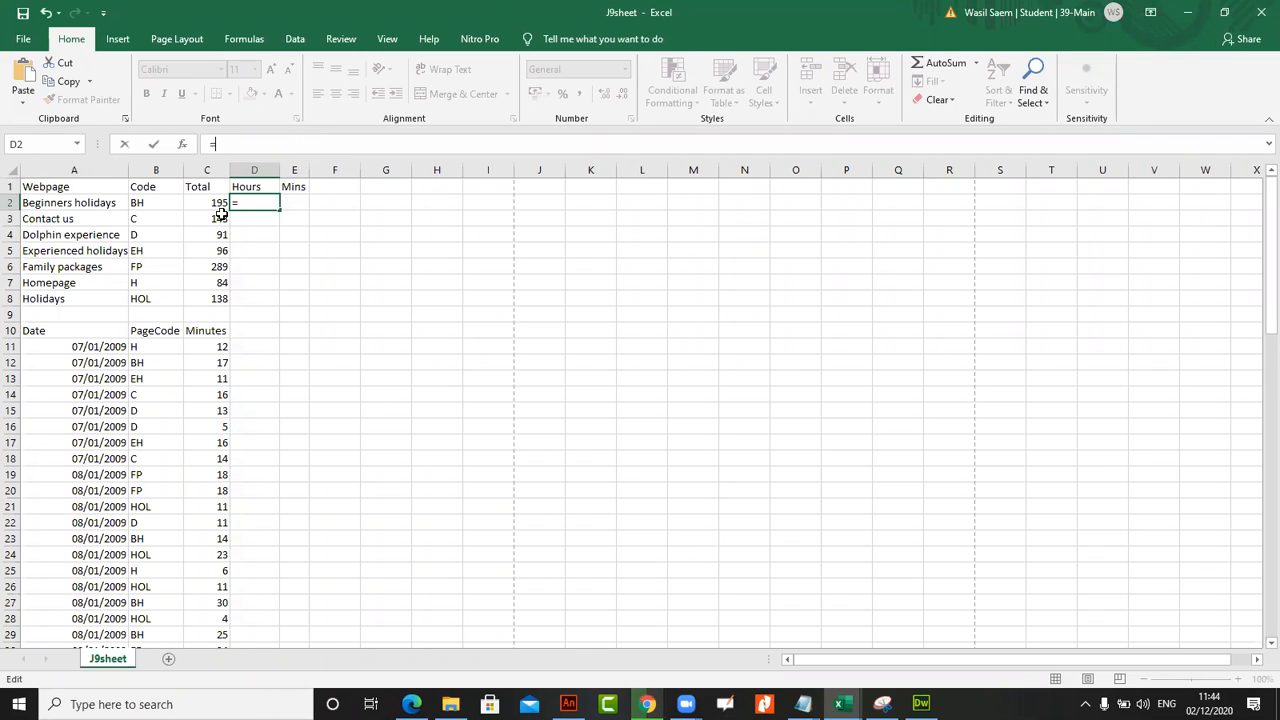
pyautogui.click(202, 203)
pyautogui.write('/6')
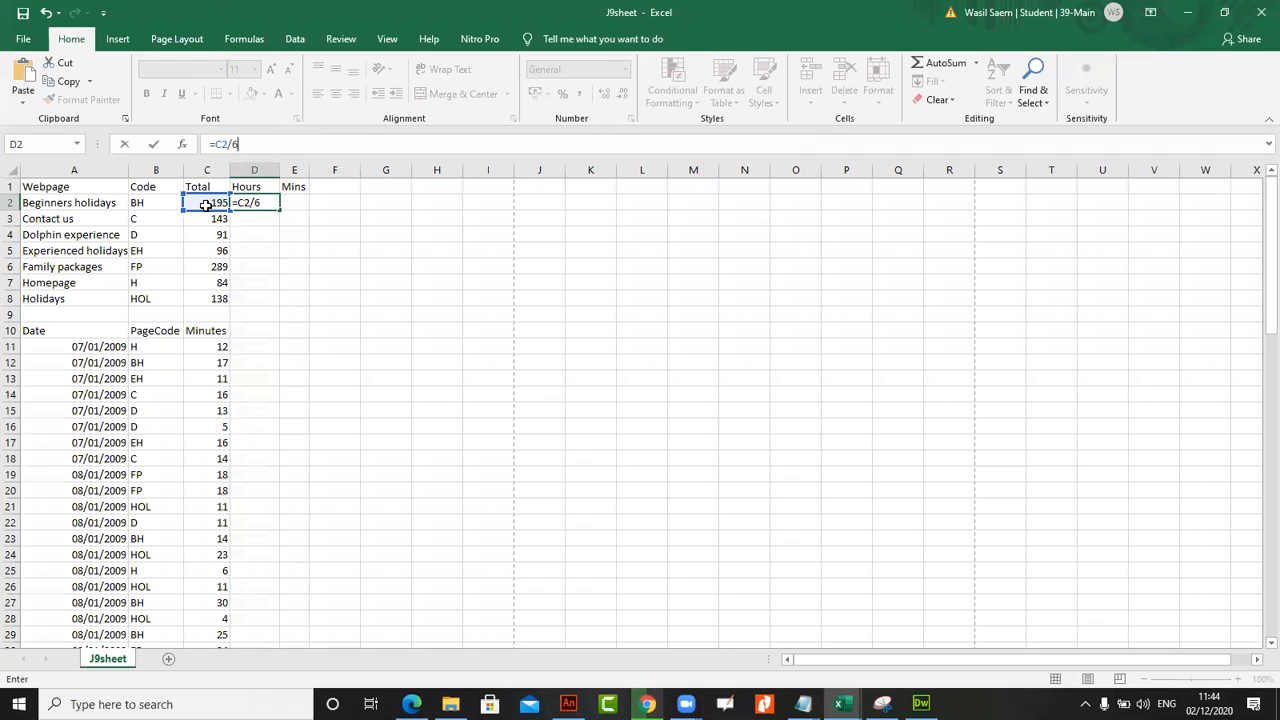
pyautogui.write('0')
pyautogui.press('Return')
pyautogui.click(263, 200)
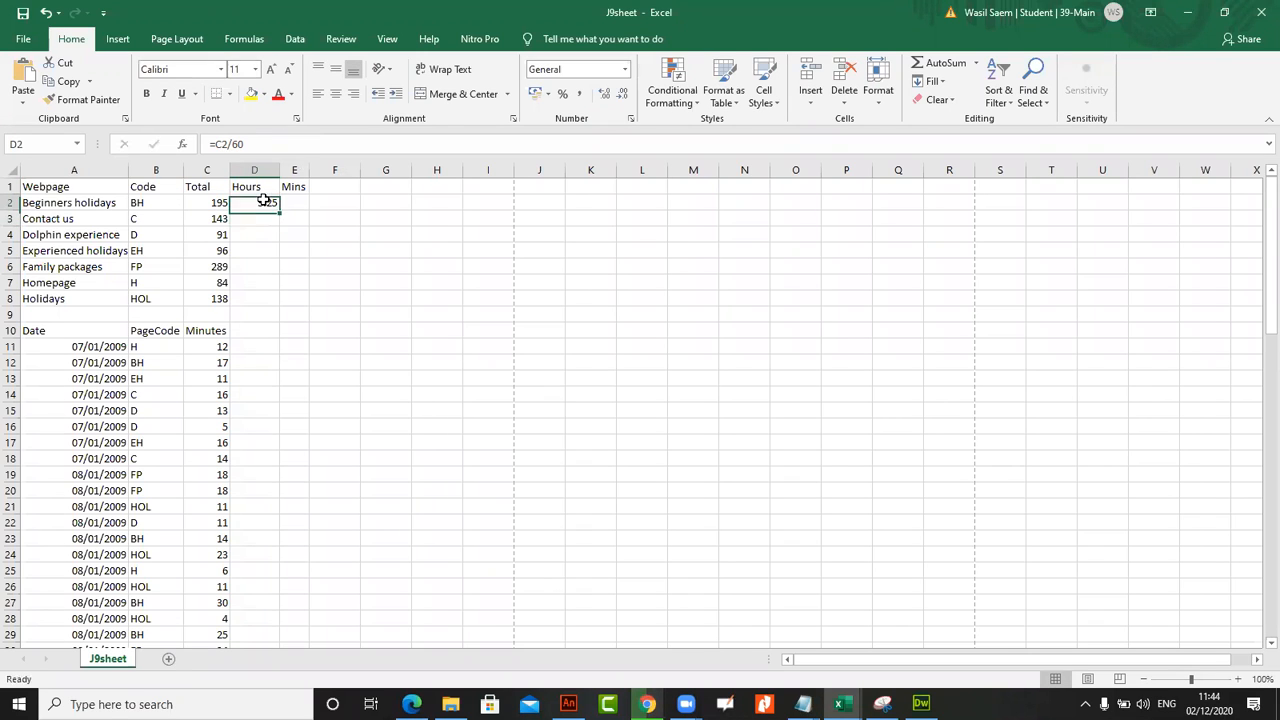
pyautogui.doubleClick(281, 209)
# Switch to the exam paper in the browser, check task 51's wording about whole hours, and return to J9sheet
pyautogui.click(411, 704)
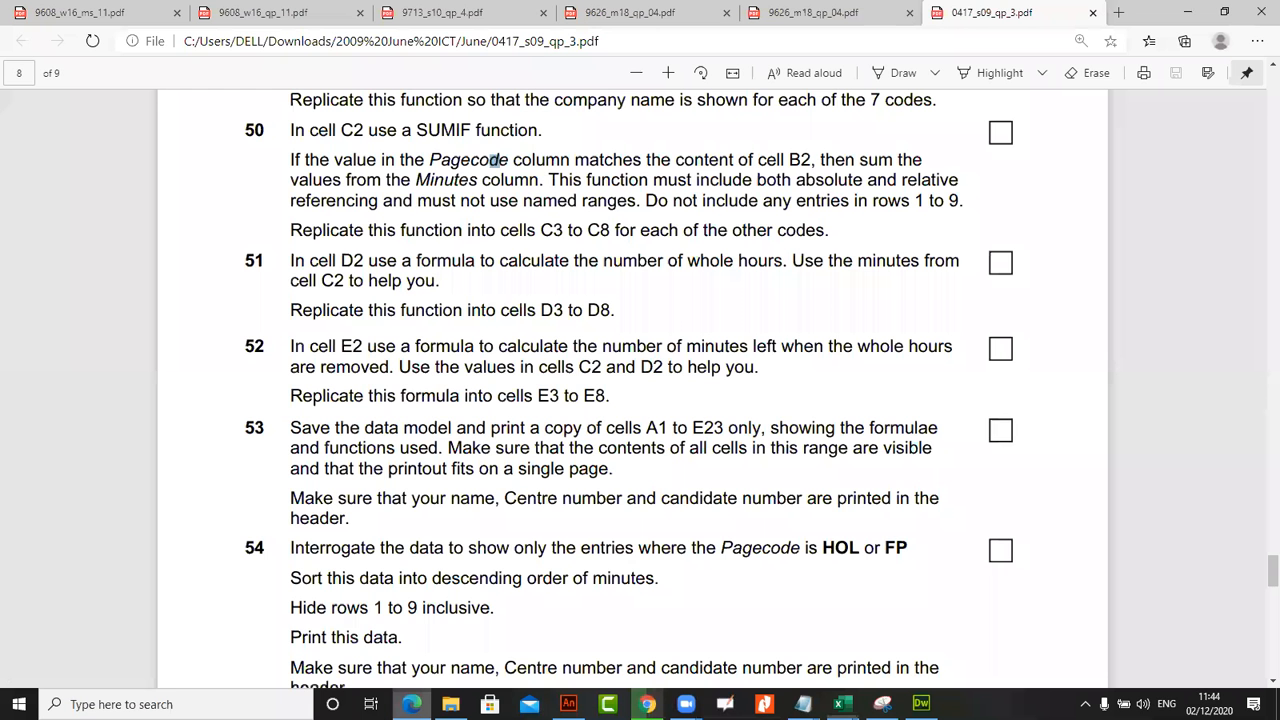
pyautogui.moveTo(688, 260); pyautogui.dragTo(740, 261)
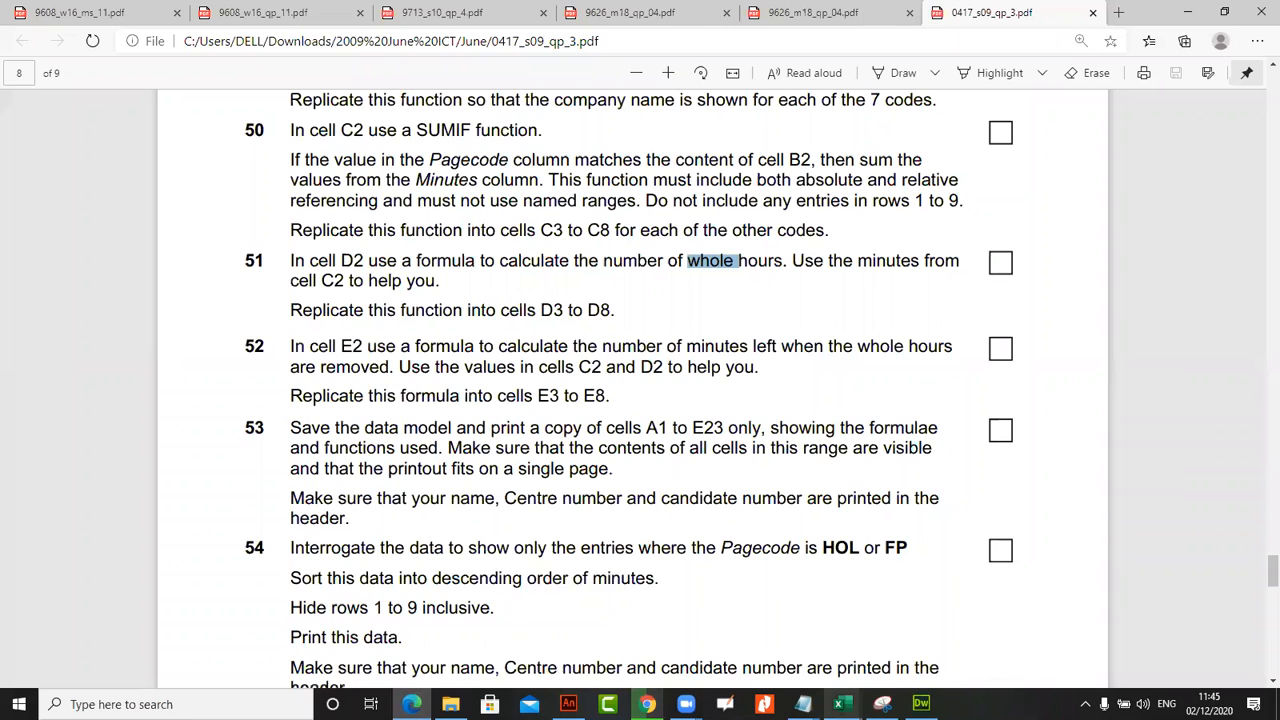
pyautogui.moveTo(842, 704)
pyautogui.click(1195, 630)
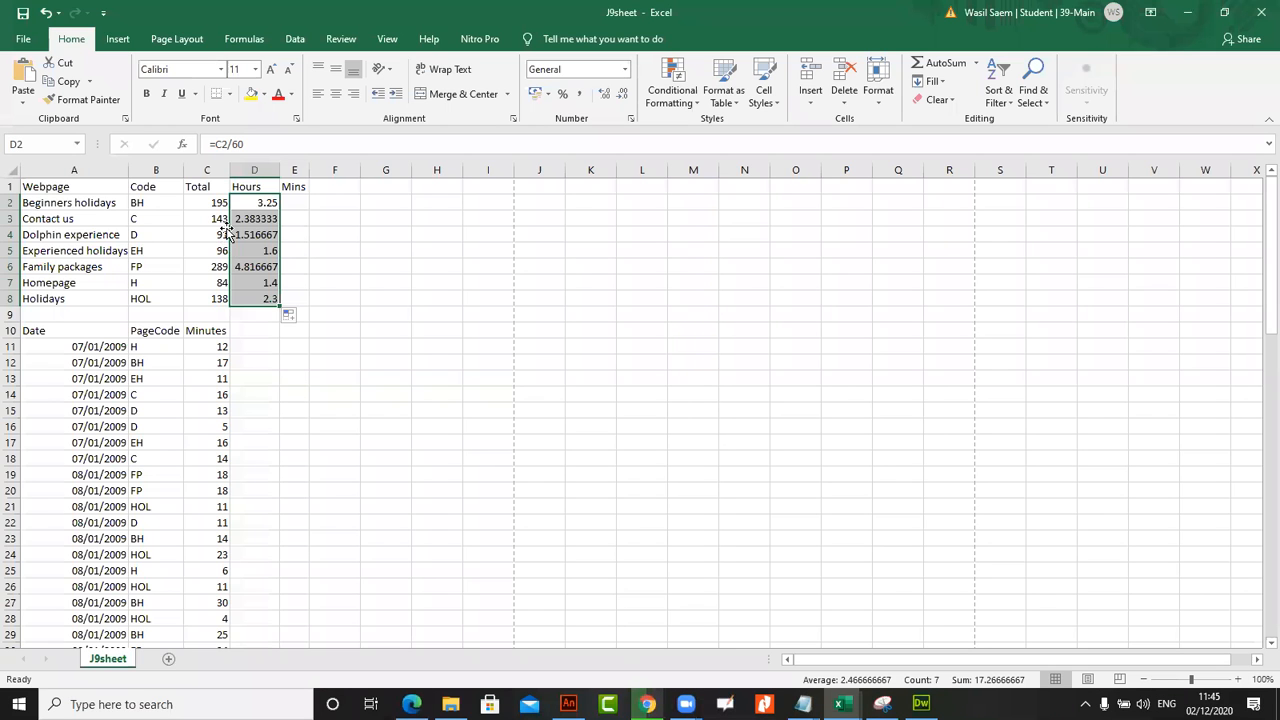
# Change the formula in Hours cell D2 to =INT(C2/60) and fill it down to D8
pyautogui.doubleClick(252, 202)
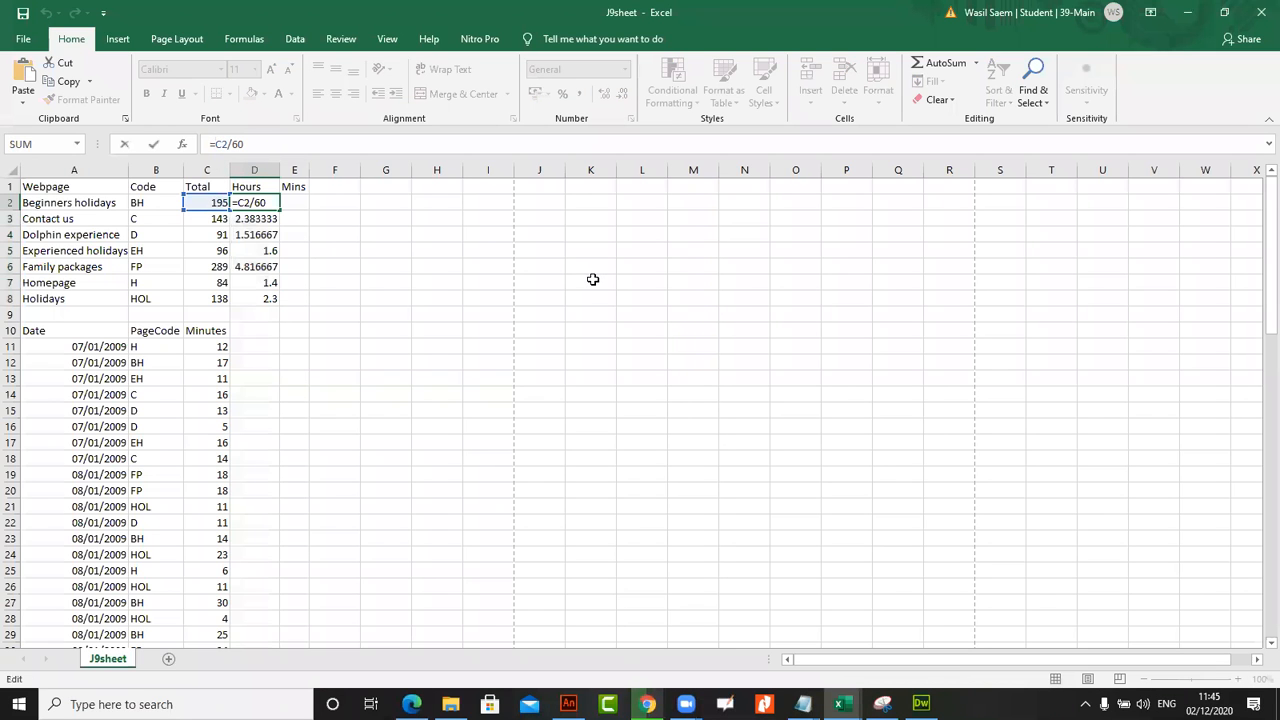
pyautogui.write('INT')
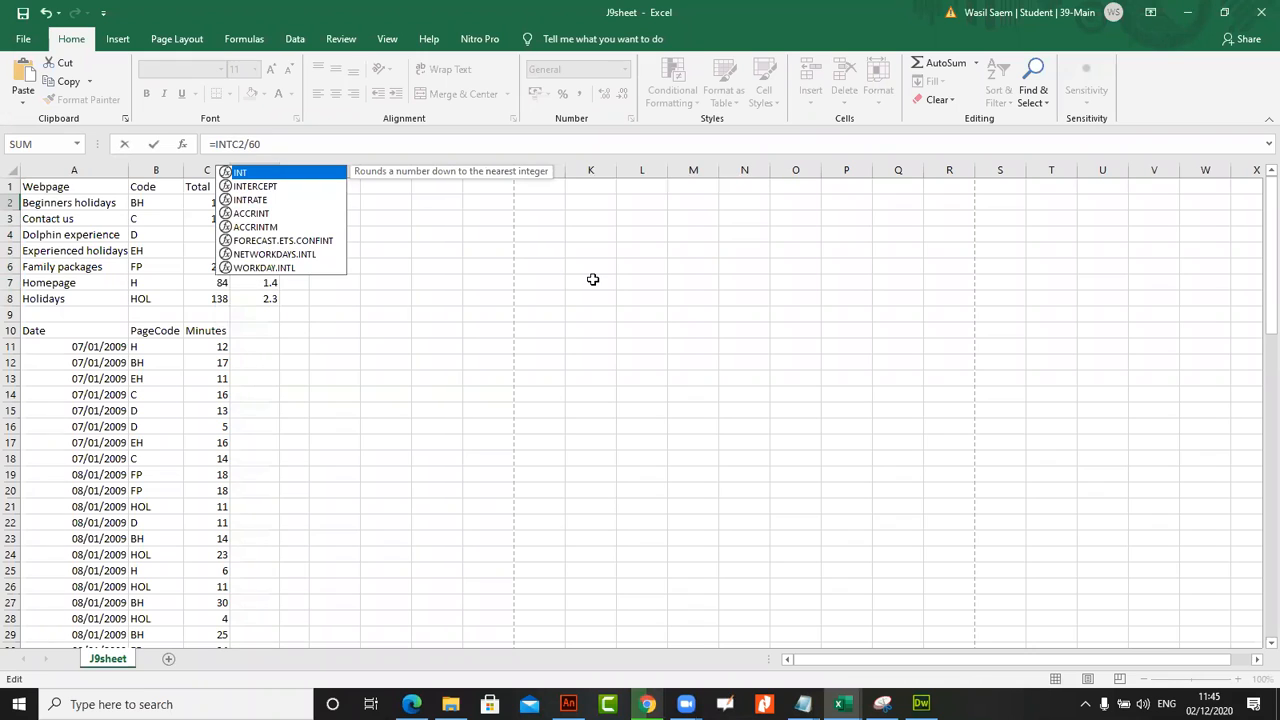
pyautogui.write('(')
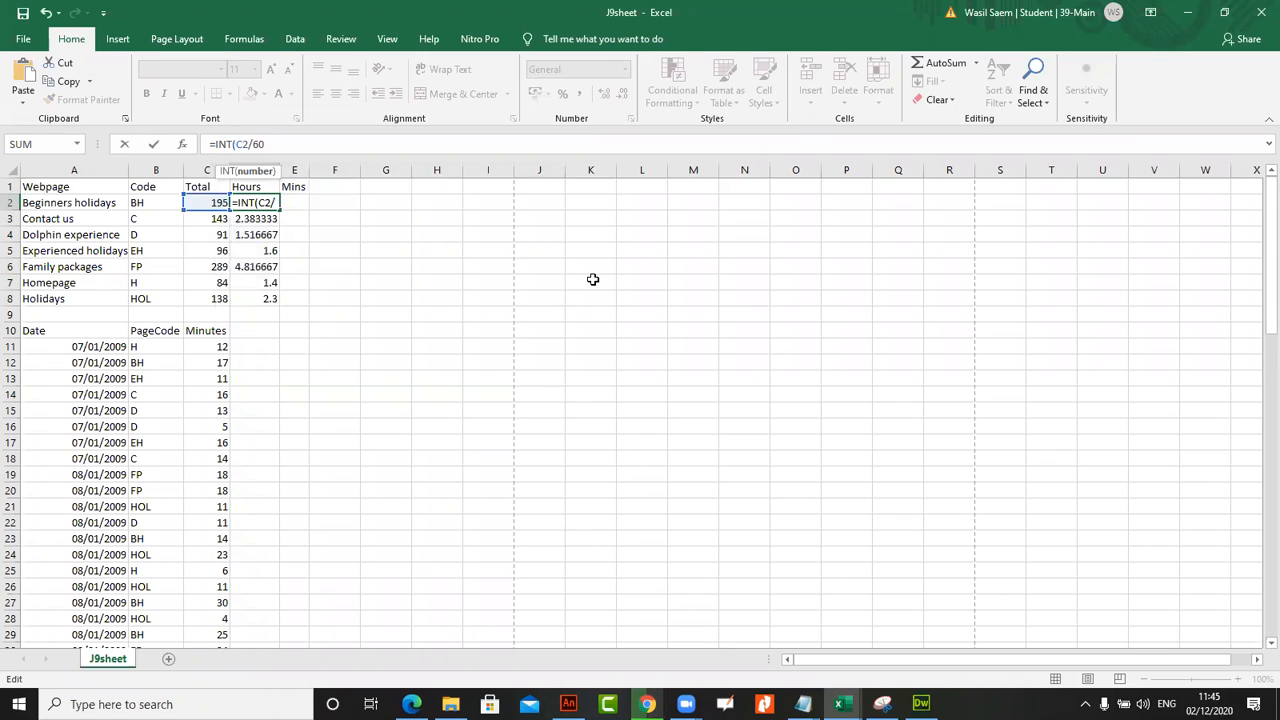
pyautogui.click(293, 143)
pyautogui.press('Return')
pyautogui.click(270, 199)
pyautogui.moveTo(279, 211); pyautogui.dragTo(282, 209)
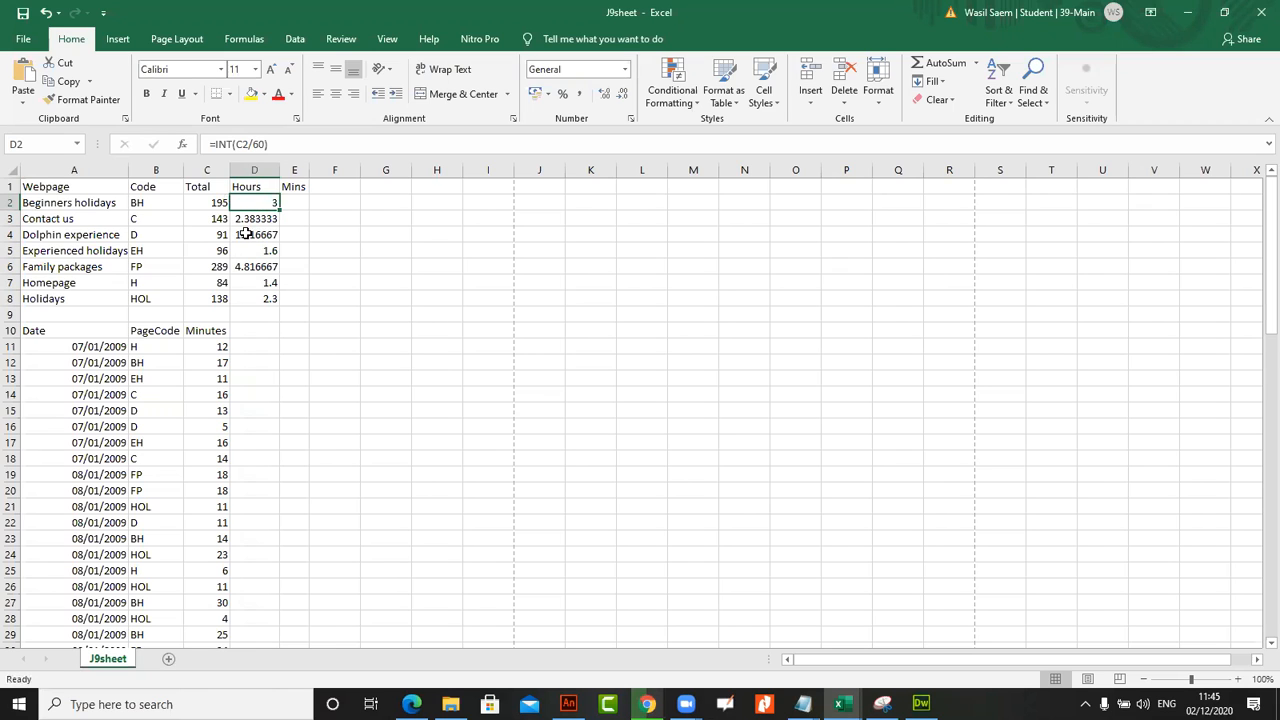
pyautogui.moveTo(280, 210); pyautogui.dragTo(268, 306)
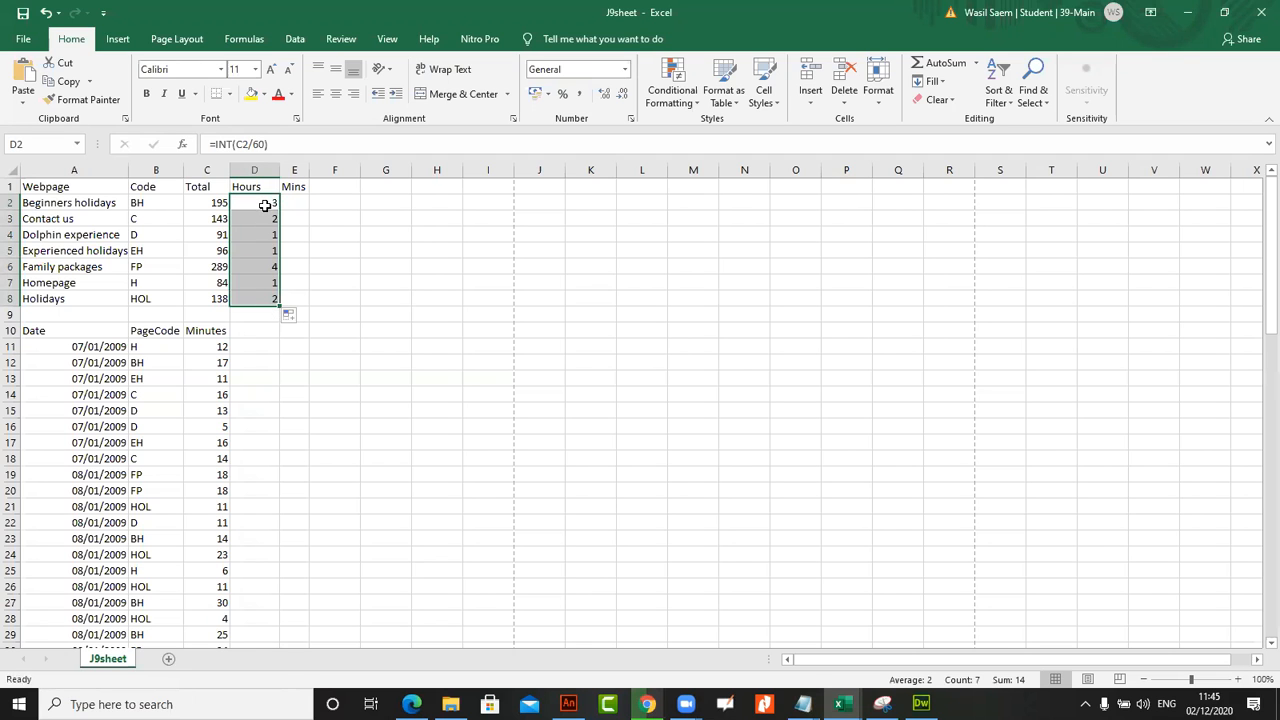
# Switch to the exam paper in the browser and read task 52 about the minutes left in E2
pyautogui.click(281, 203)
pyautogui.click(290, 203)
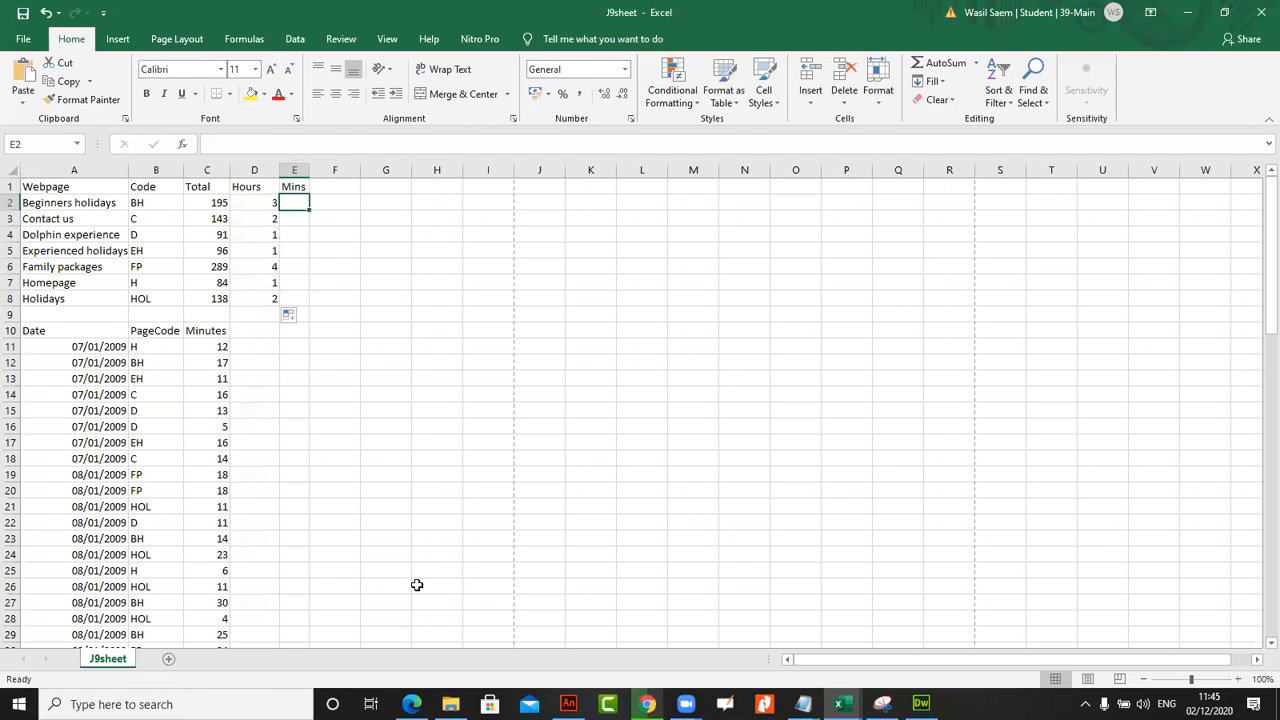
pyautogui.click(411, 704)
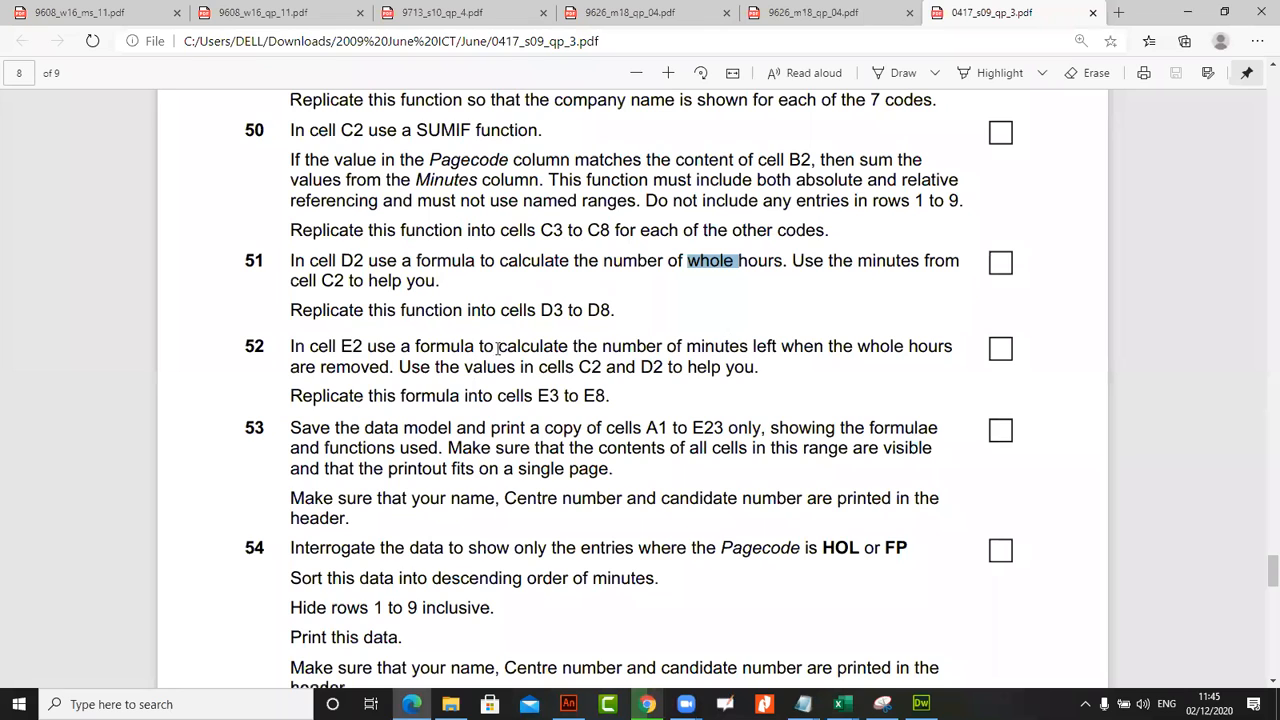
pyautogui.moveTo(436, 346); pyautogui.dragTo(872, 347)
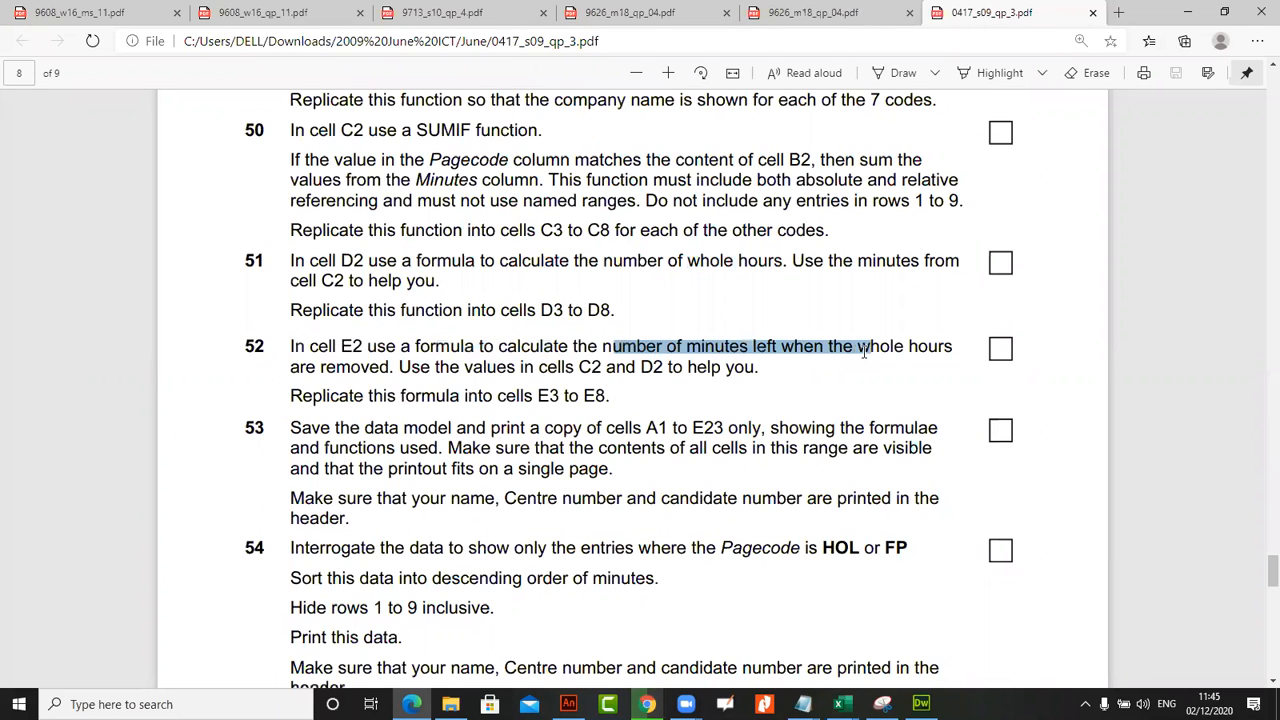
pyautogui.click(340, 370)
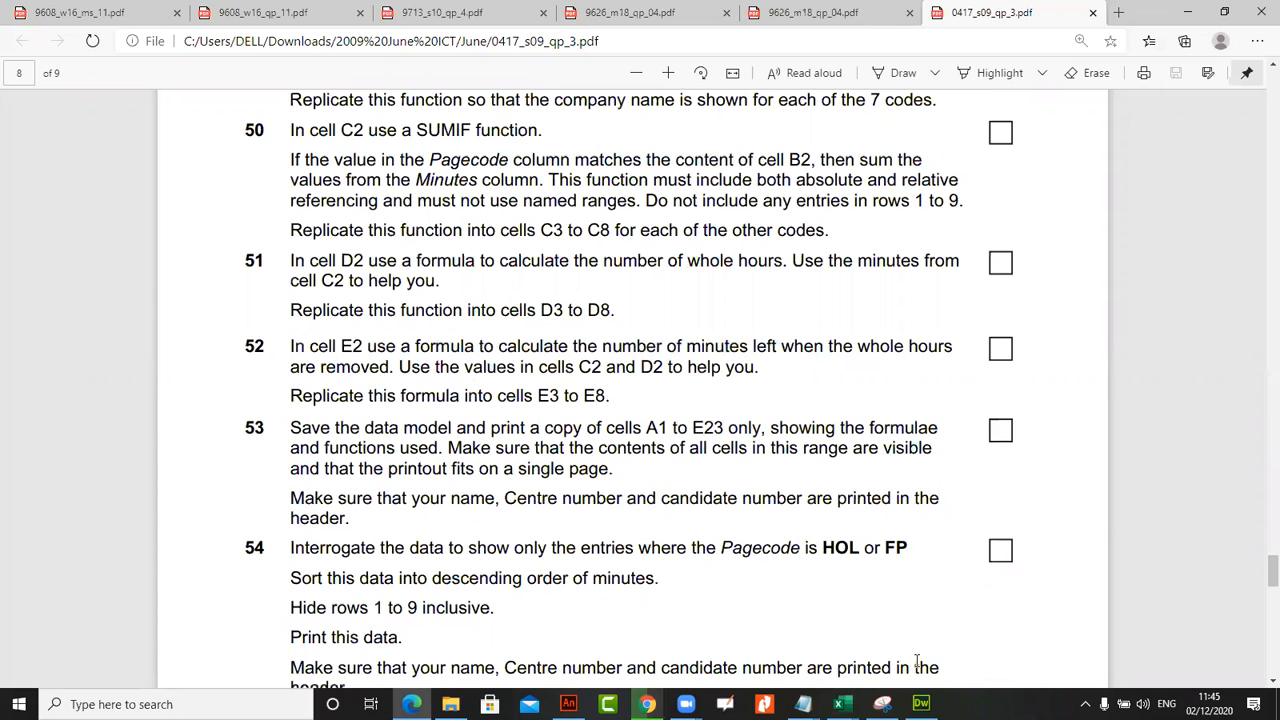
# Return to J9sheet in Excel and slightly widen the Mins column E
pyautogui.click(843, 704)
pyautogui.click(1052, 624)
pyautogui.click(261, 204)
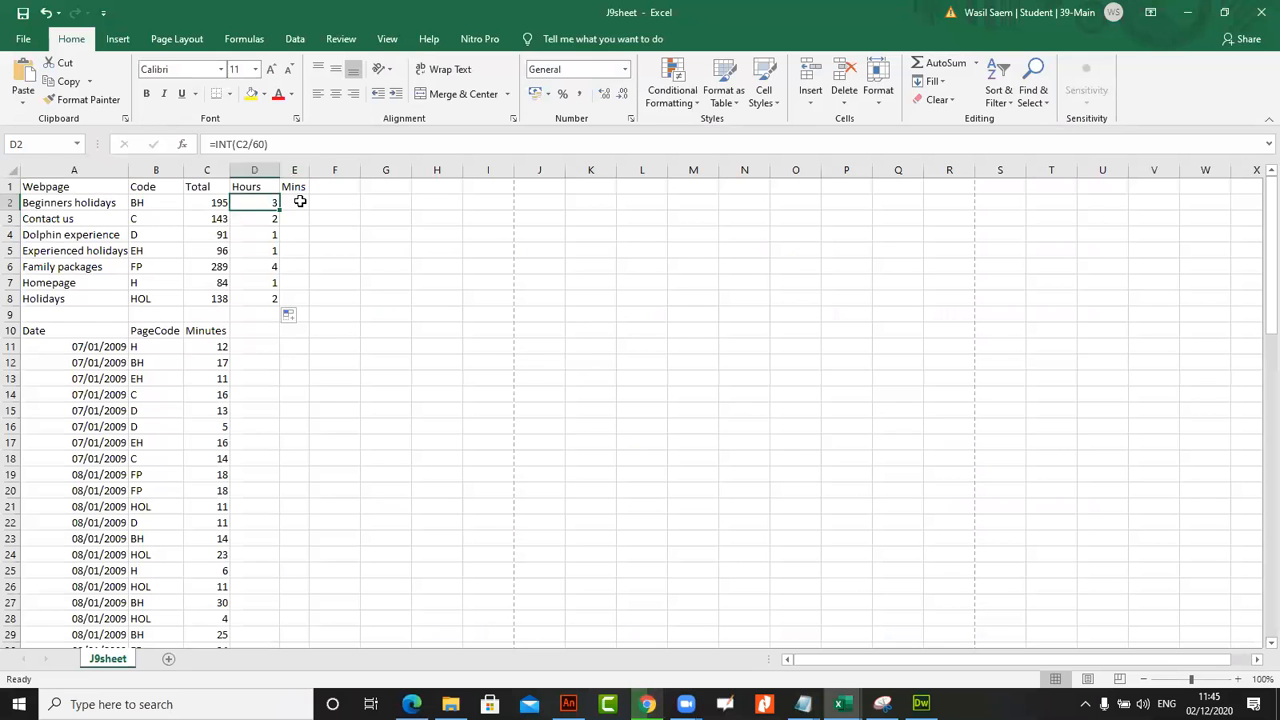
pyautogui.click(214, 201)
pyautogui.click(250, 201)
pyautogui.click(294, 203)
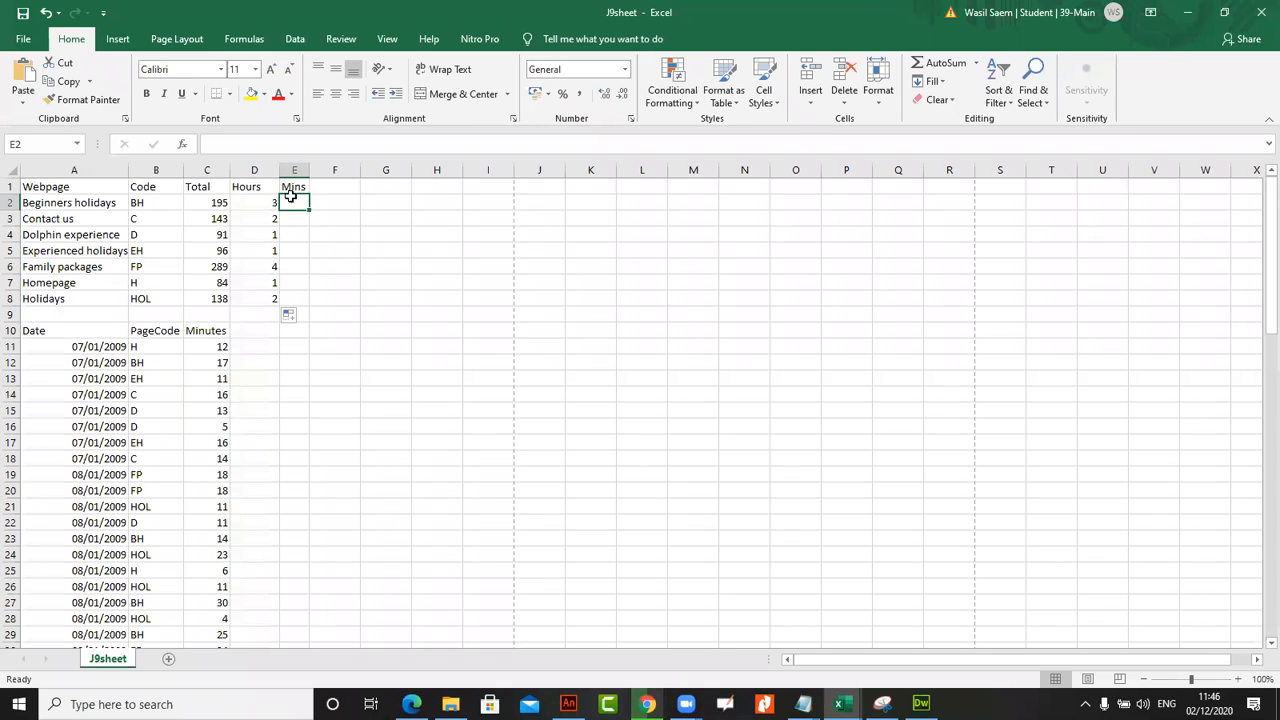
pyautogui.moveTo(309, 170); pyautogui.dragTo(315, 170)
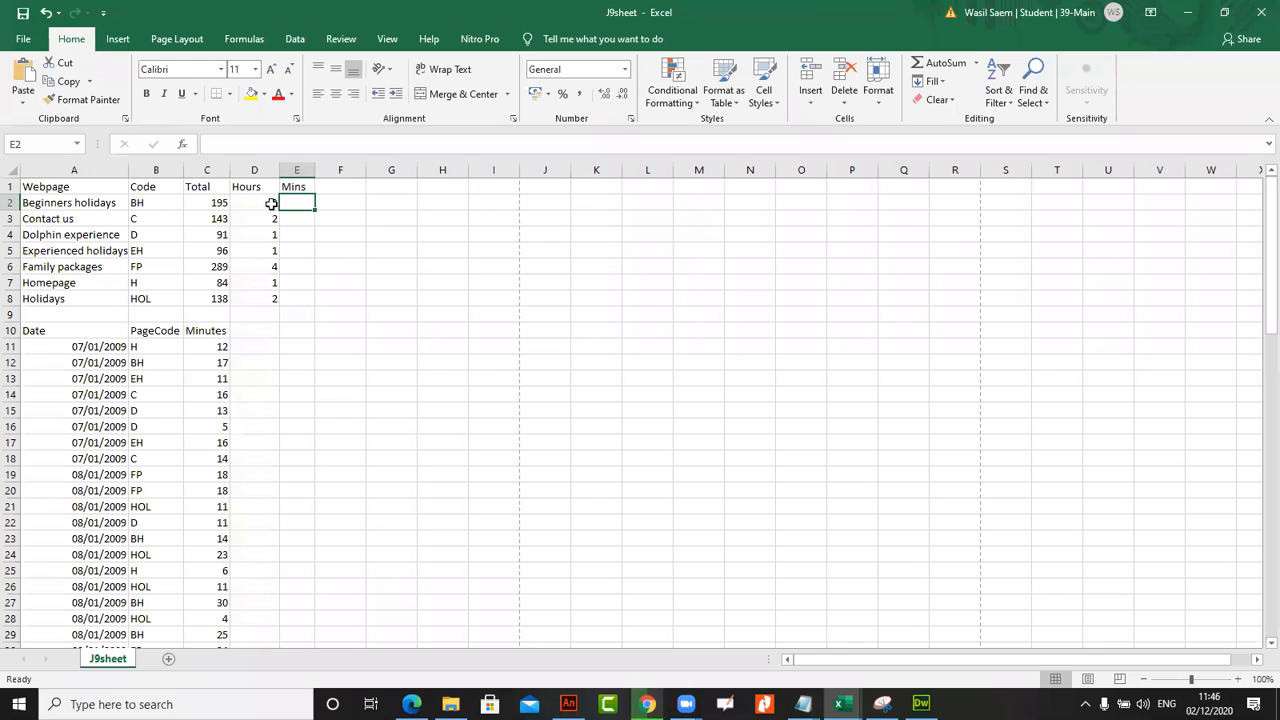
# Recheck task 52 in the exam paper and enter the formula =C2/60 in Mins cell E2 of J9sheet
pyautogui.click(411, 704)
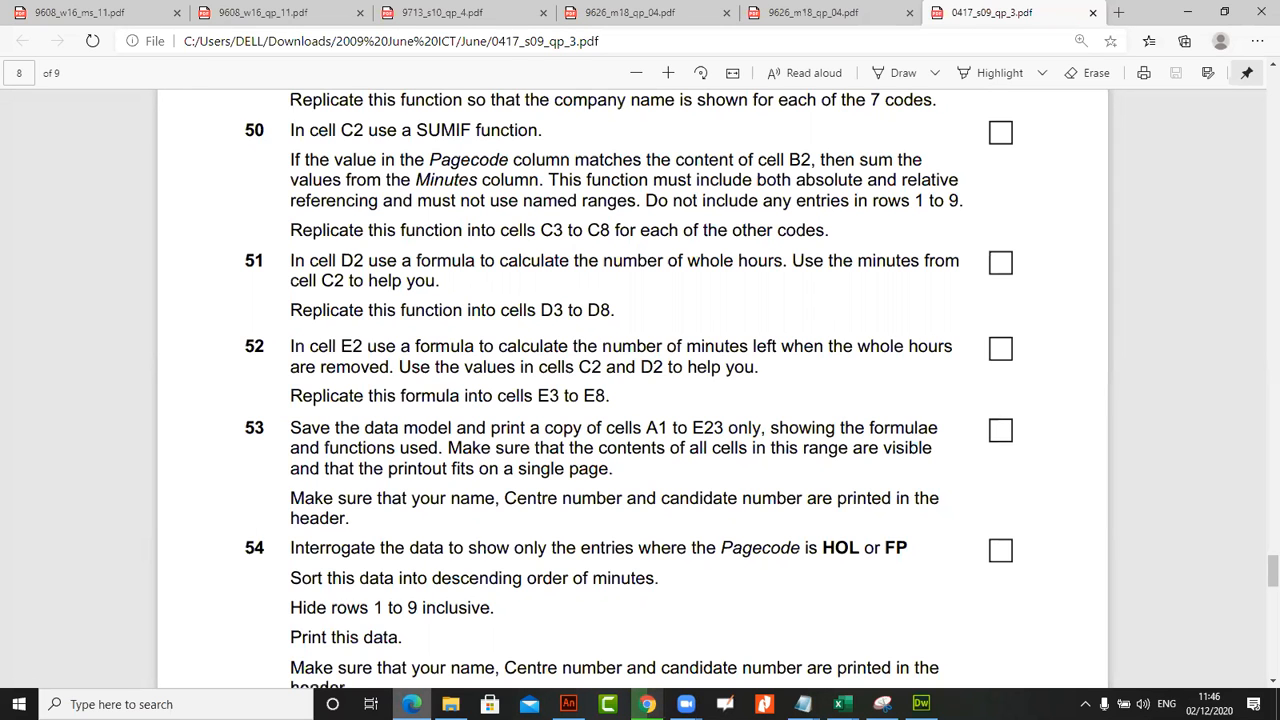
pyautogui.hotkey('alt', 'Tab')
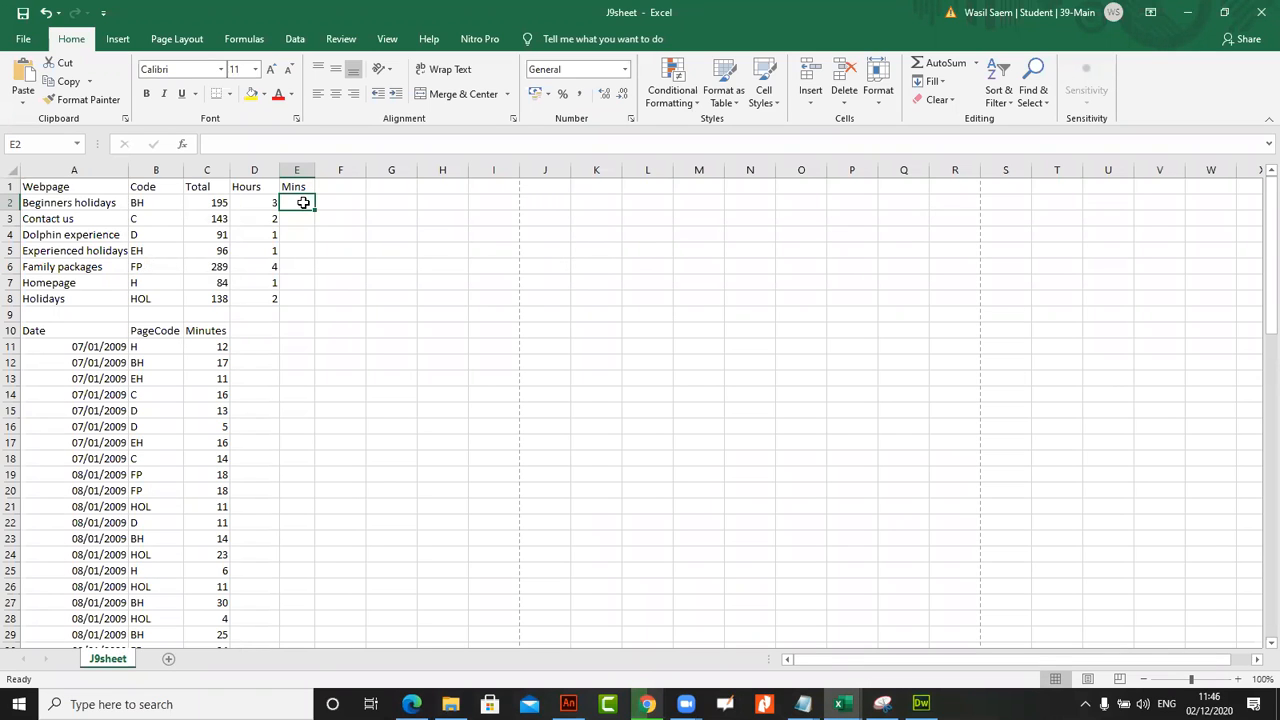
pyautogui.click(297, 145)
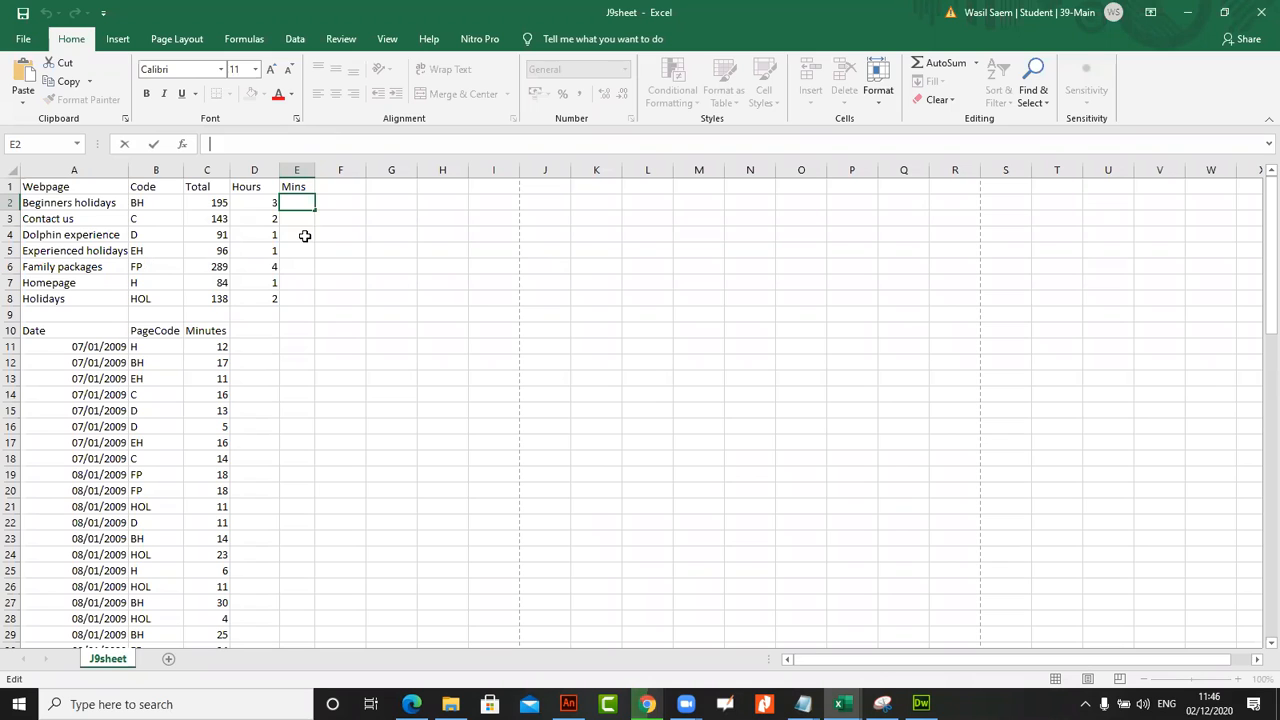
pyautogui.write('=')
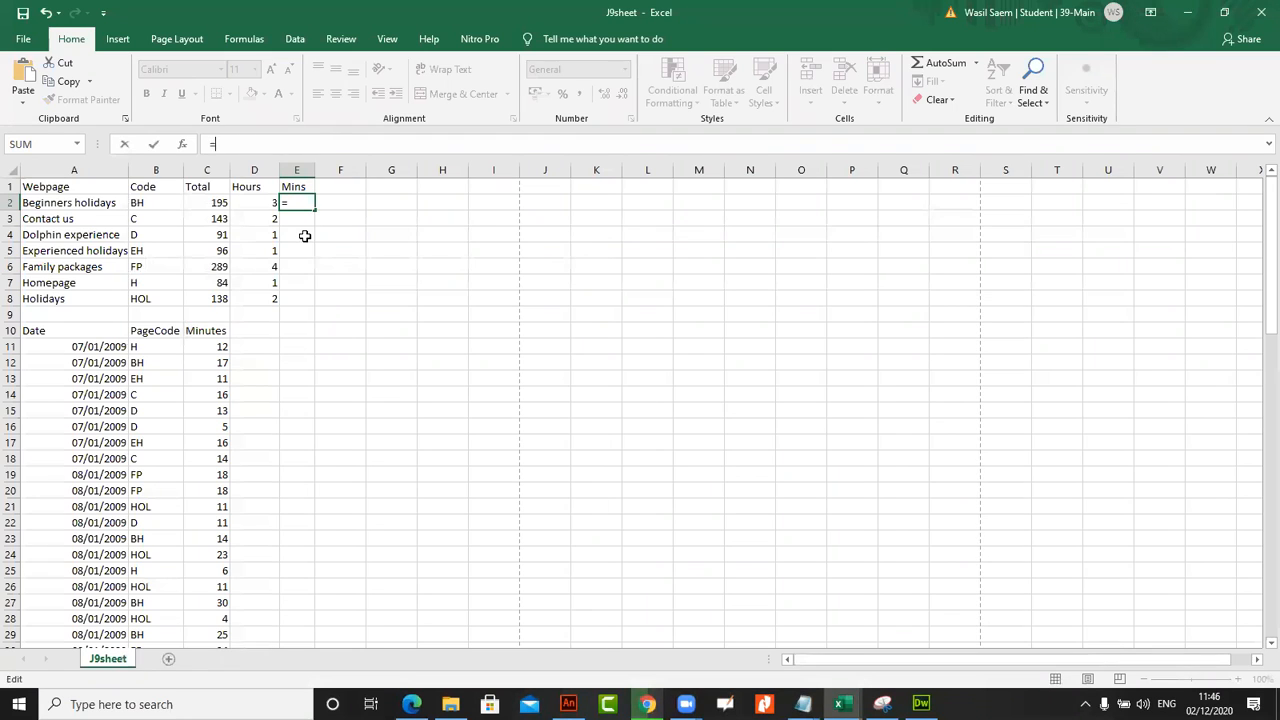
pyautogui.click(207, 199)
pyautogui.write('/')
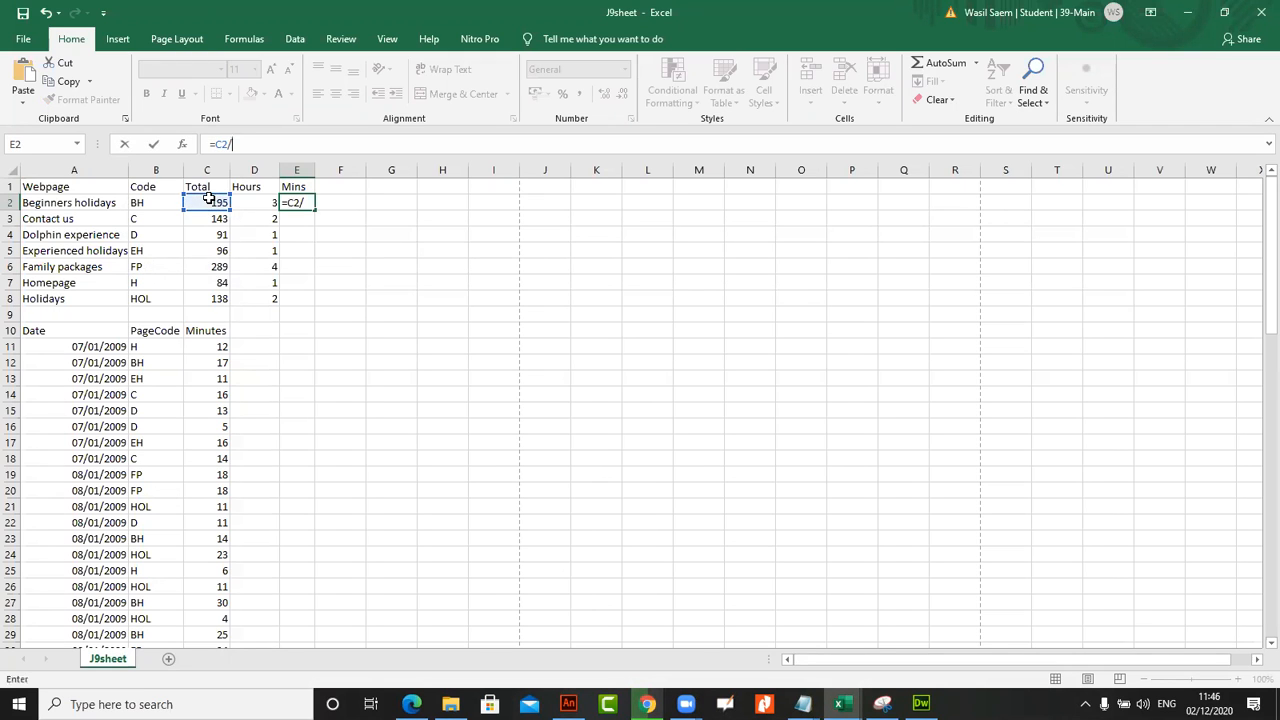
pyautogui.write('60')
pyautogui.press('Return')
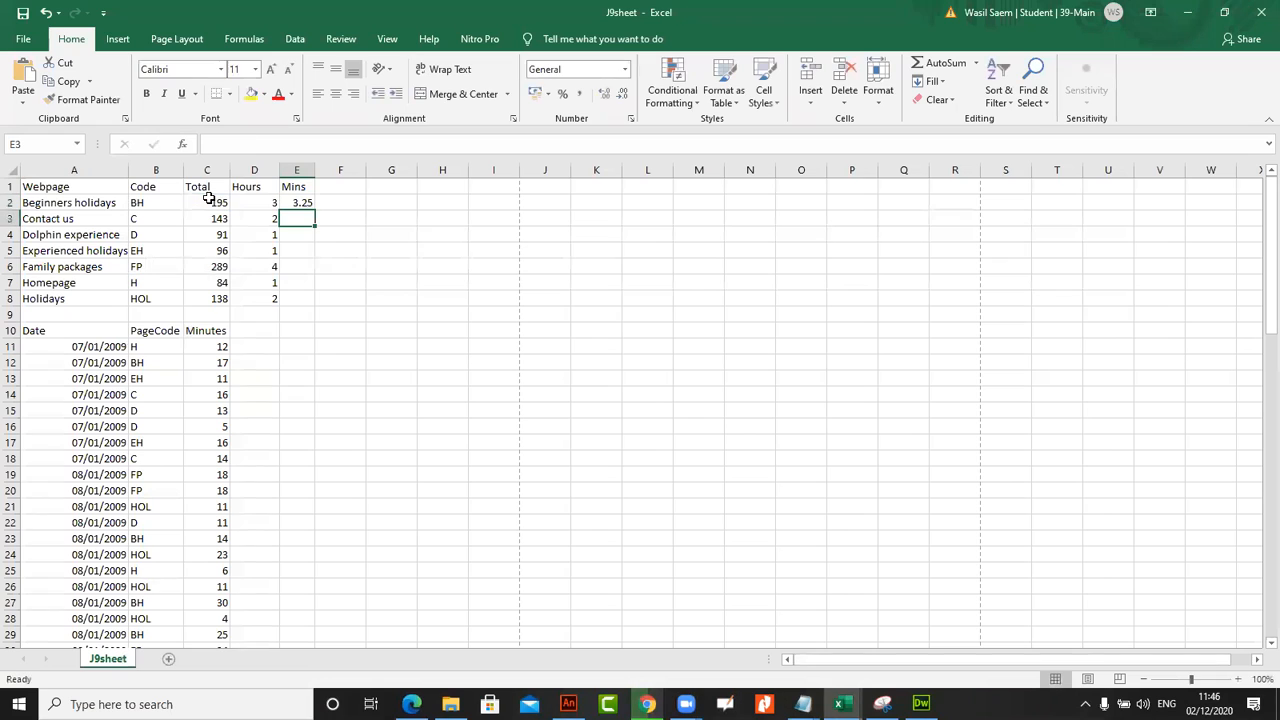
# Extend the formula in E2 to =(C2/60)-INT(C2/60) so that the whole hours are subtracted
pyautogui.click(300, 203)
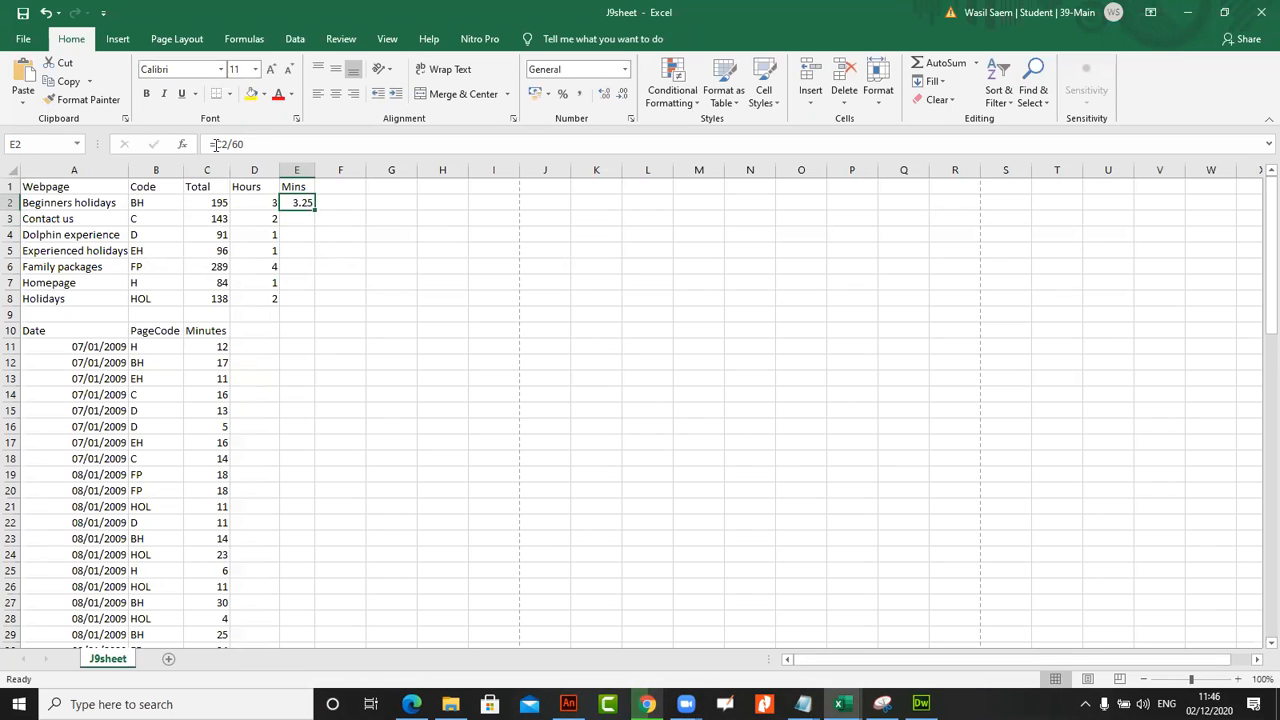
pyautogui.click(215, 146)
pyautogui.write('(')
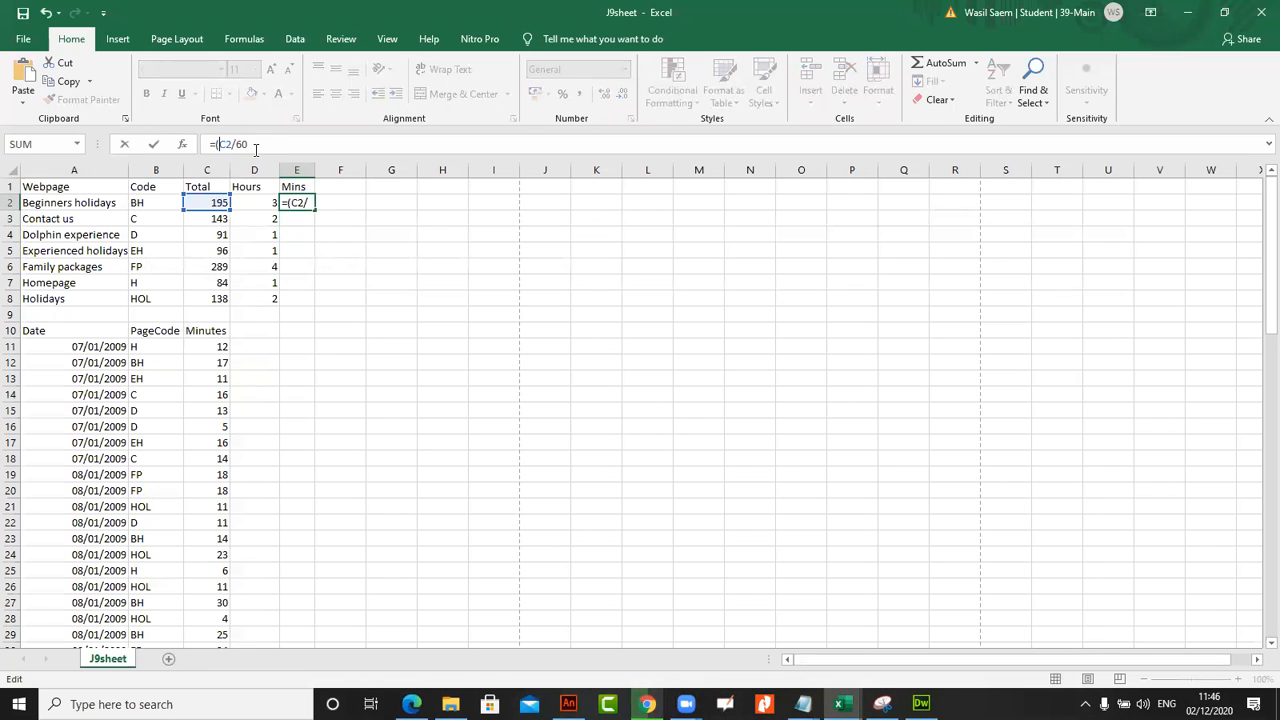
pyautogui.click(273, 144)
pyautogui.write(')-()')
pyautogui.click(214, 203)
pyautogui.write('/')
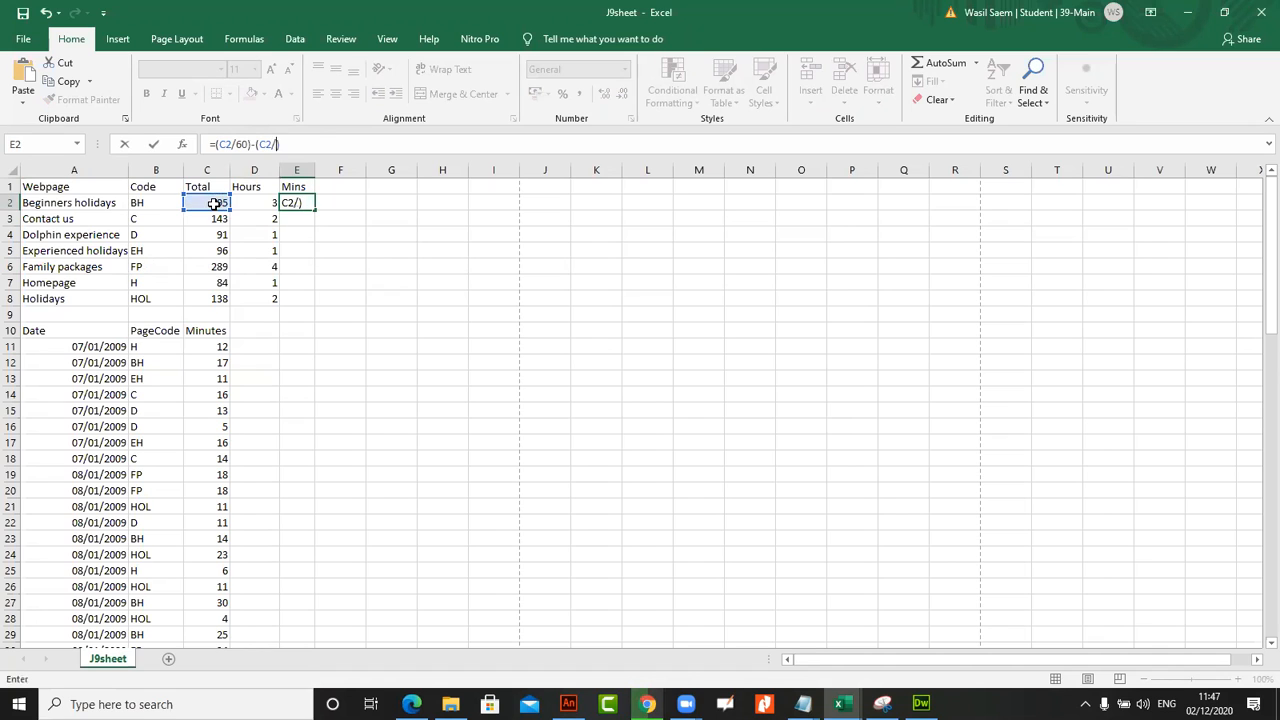
pyautogui.write('60')
pyautogui.click(256, 144)
pyautogui.write('INT')
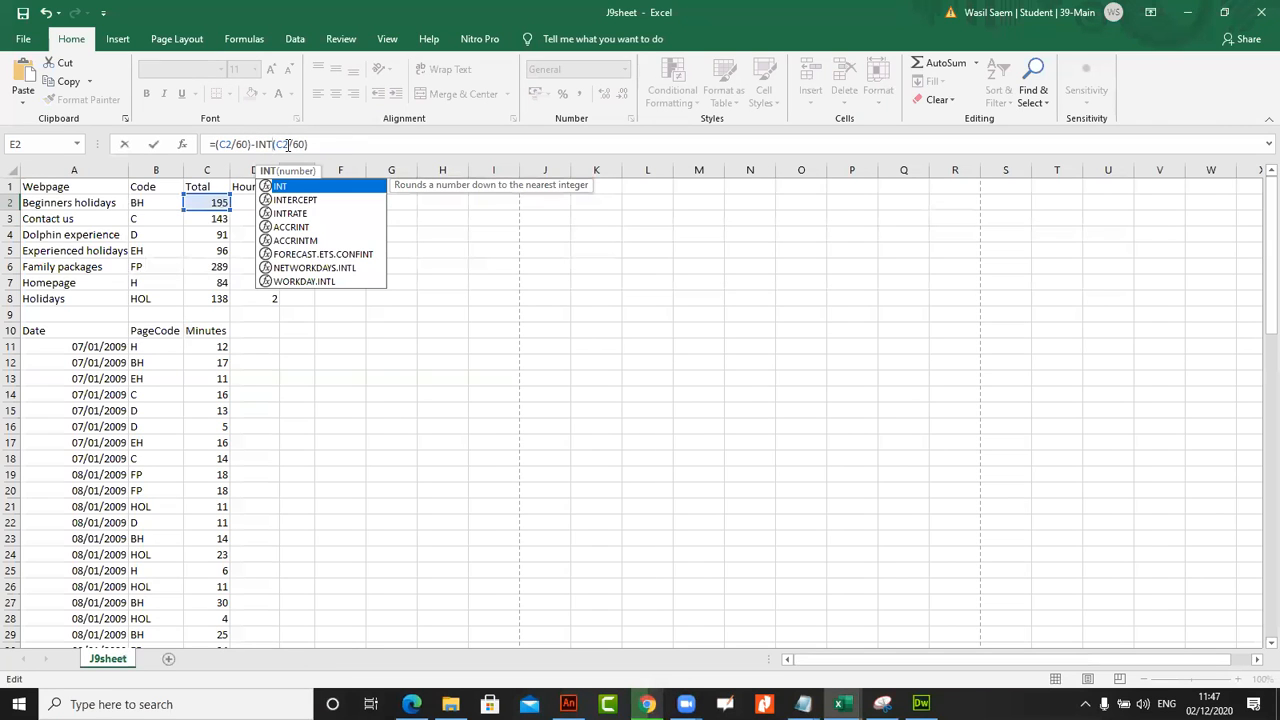
pyautogui.press('Return')
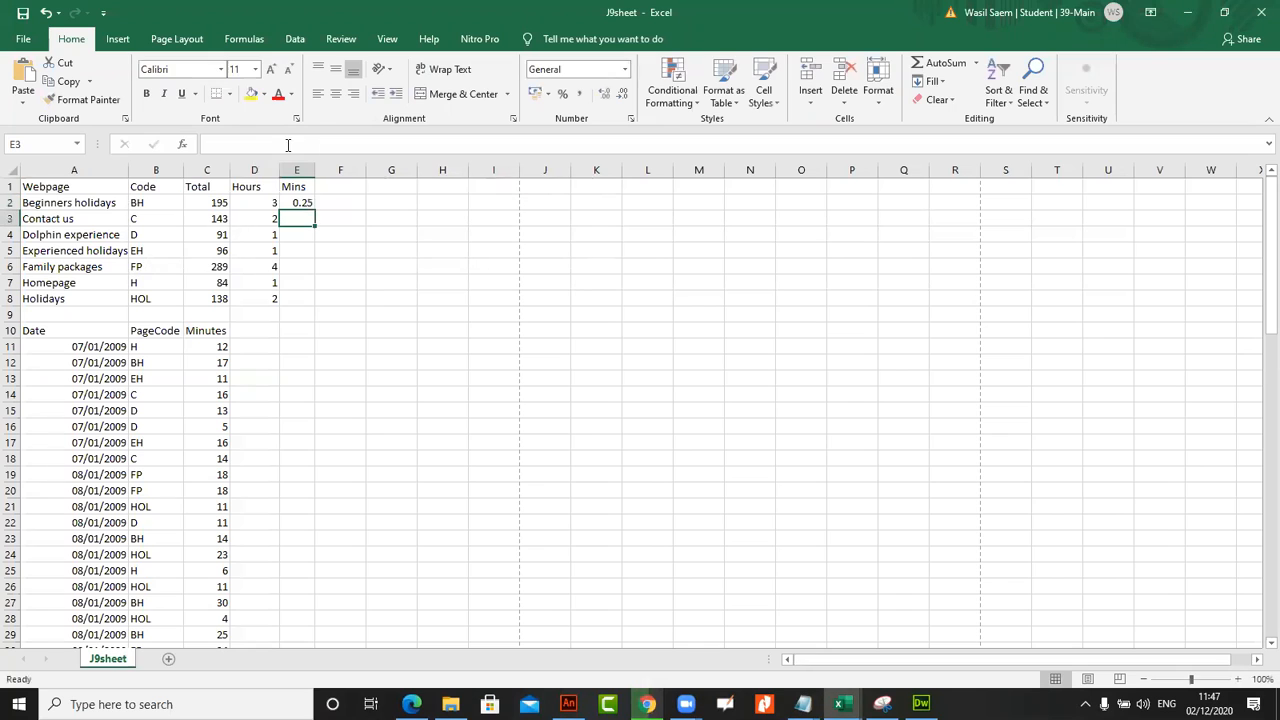
# Fill the E2 formula down to E8 and clear the copies from E3 to E8
pyautogui.click(294, 204)
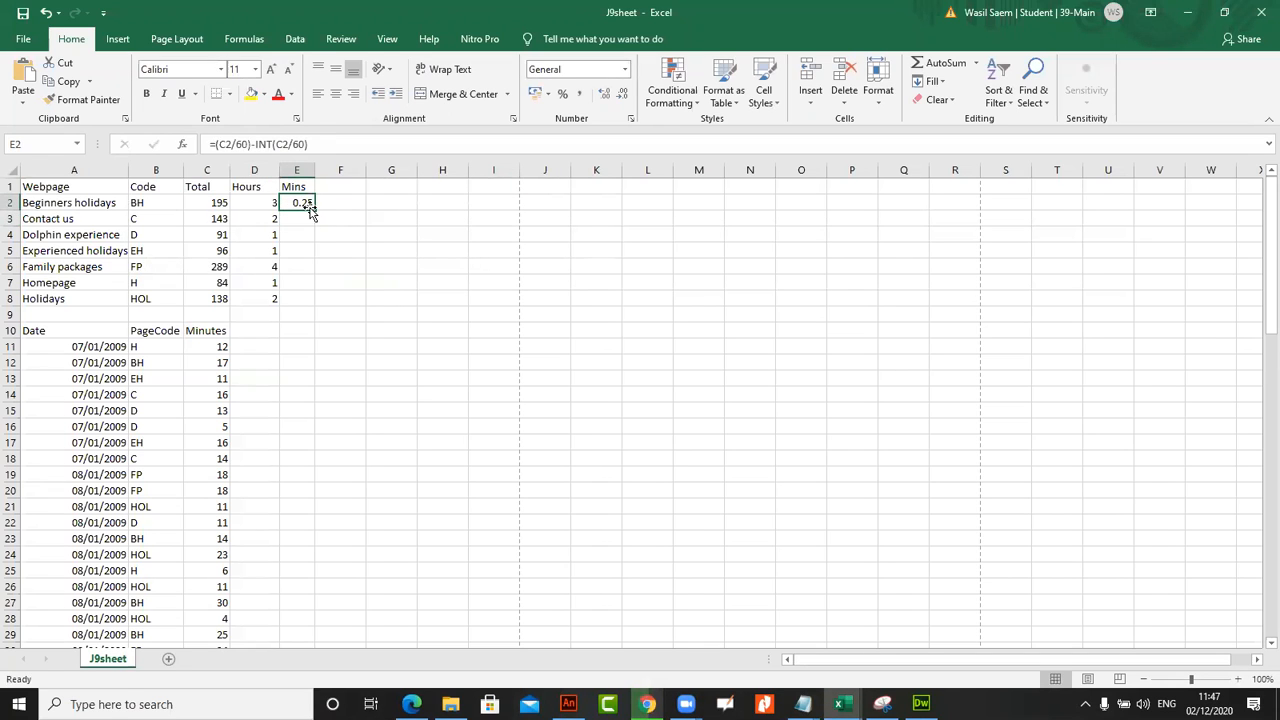
pyautogui.doubleClick(313, 211)
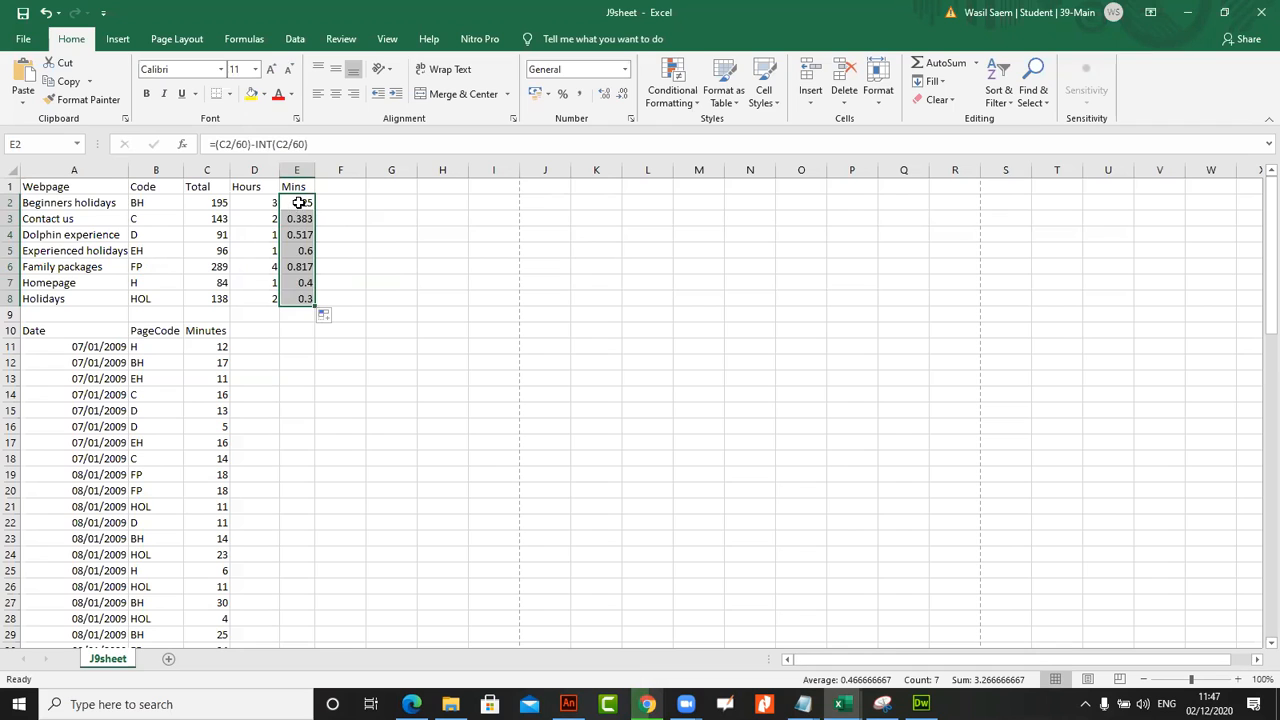
pyautogui.click(300, 204)
pyautogui.moveTo(308, 218); pyautogui.dragTo(308, 300)
pyautogui.press('Delete')
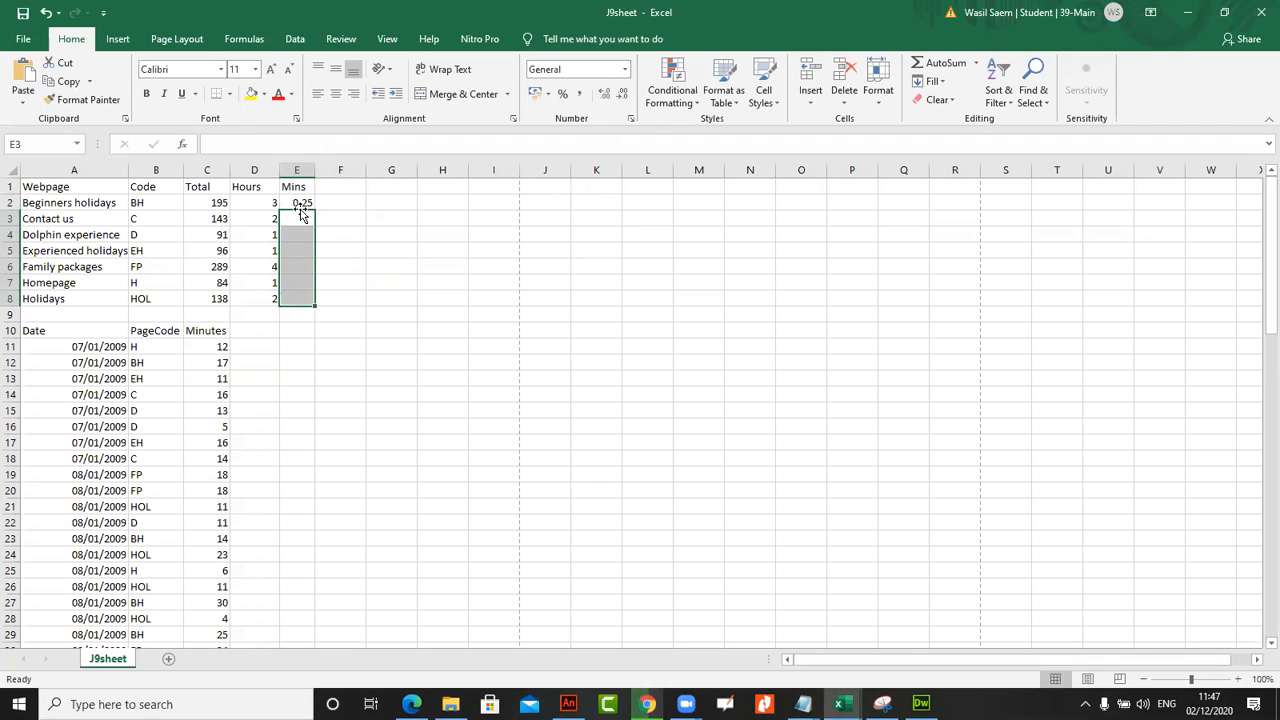
# Replicate the Mins formula from E2 into cells E3 to E8
pyautogui.click(308, 203)
pyautogui.moveTo(314, 209); pyautogui.dragTo(318, 305)
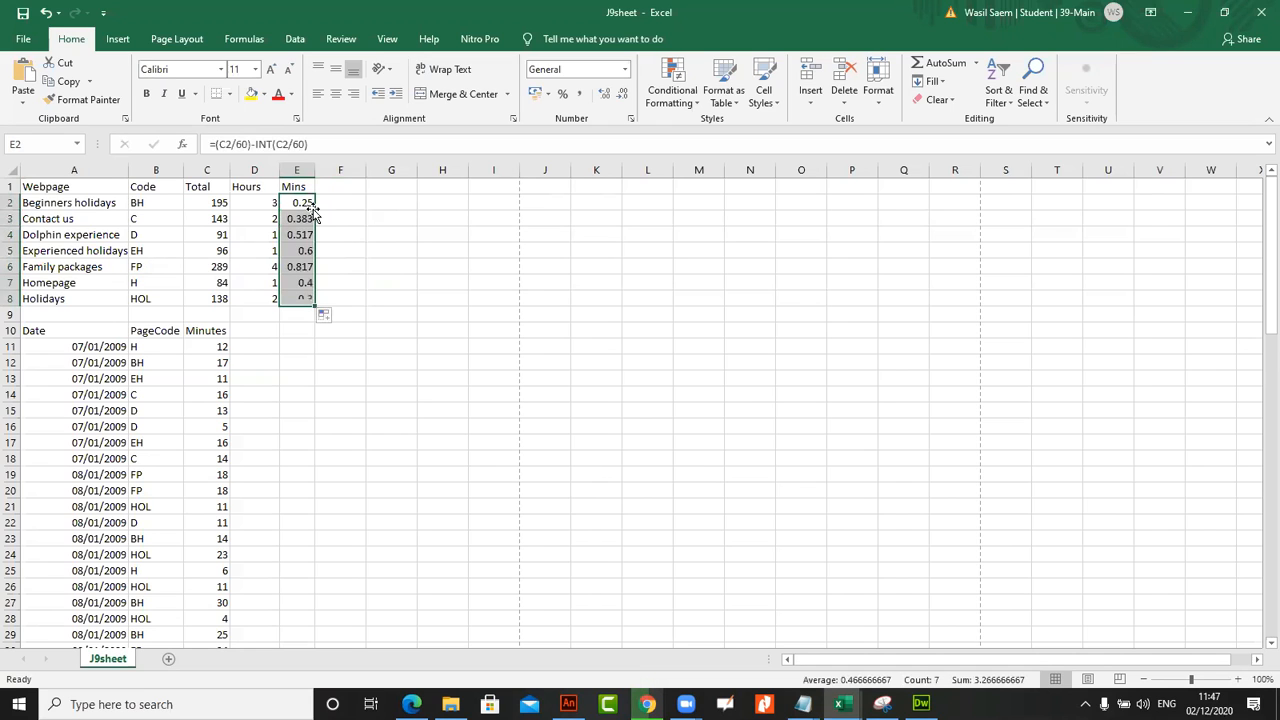
pyautogui.hotkey('ctrl', 'z')
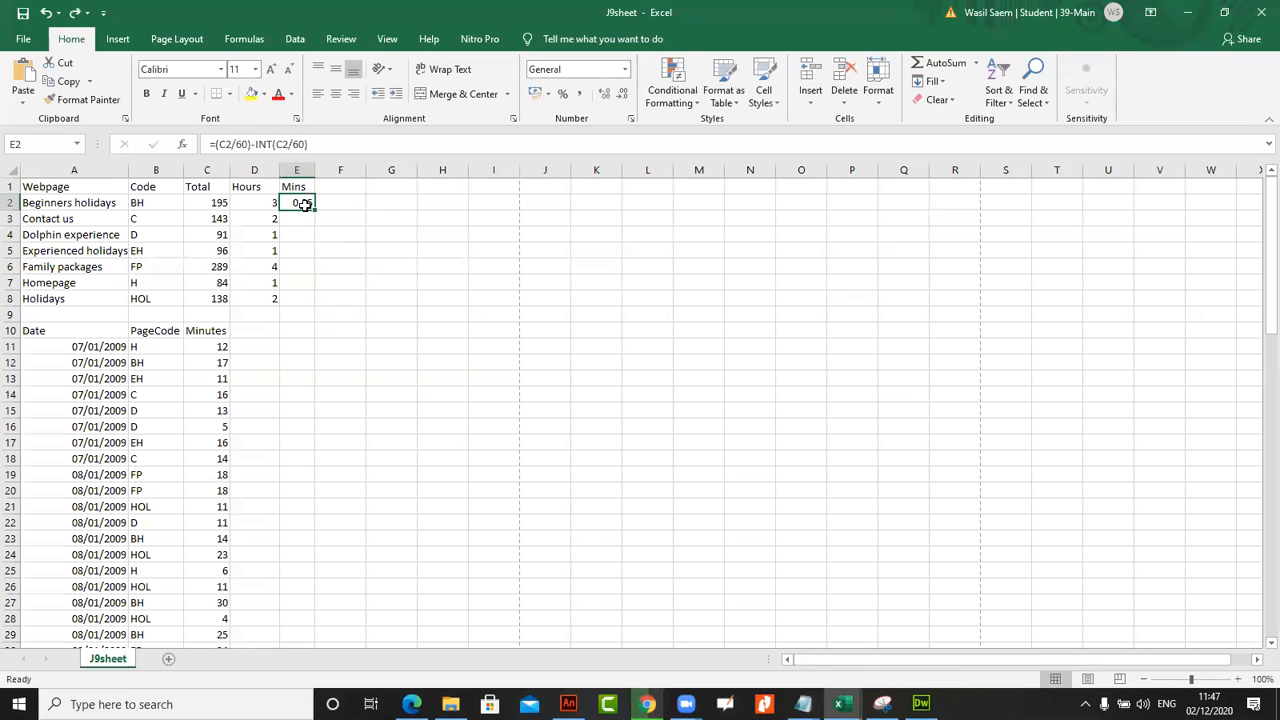
pyautogui.moveTo(314, 207); pyautogui.dragTo(318, 305)
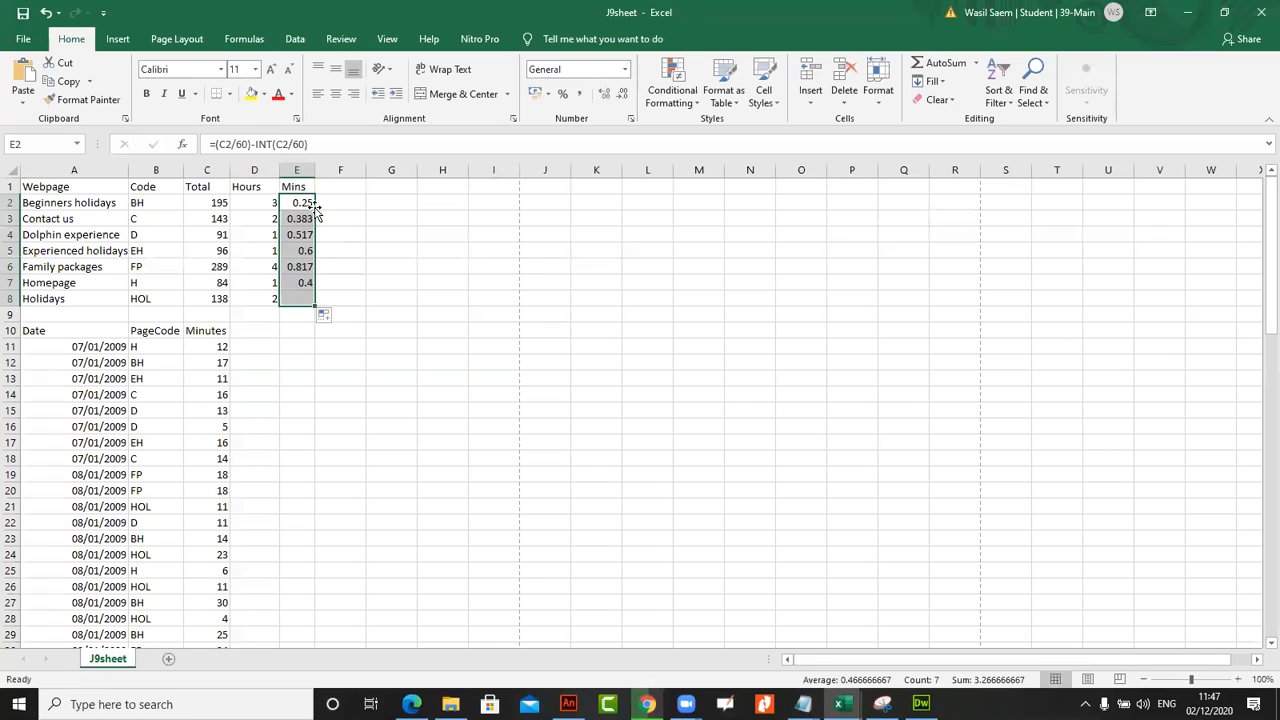
pyautogui.click(308, 204)
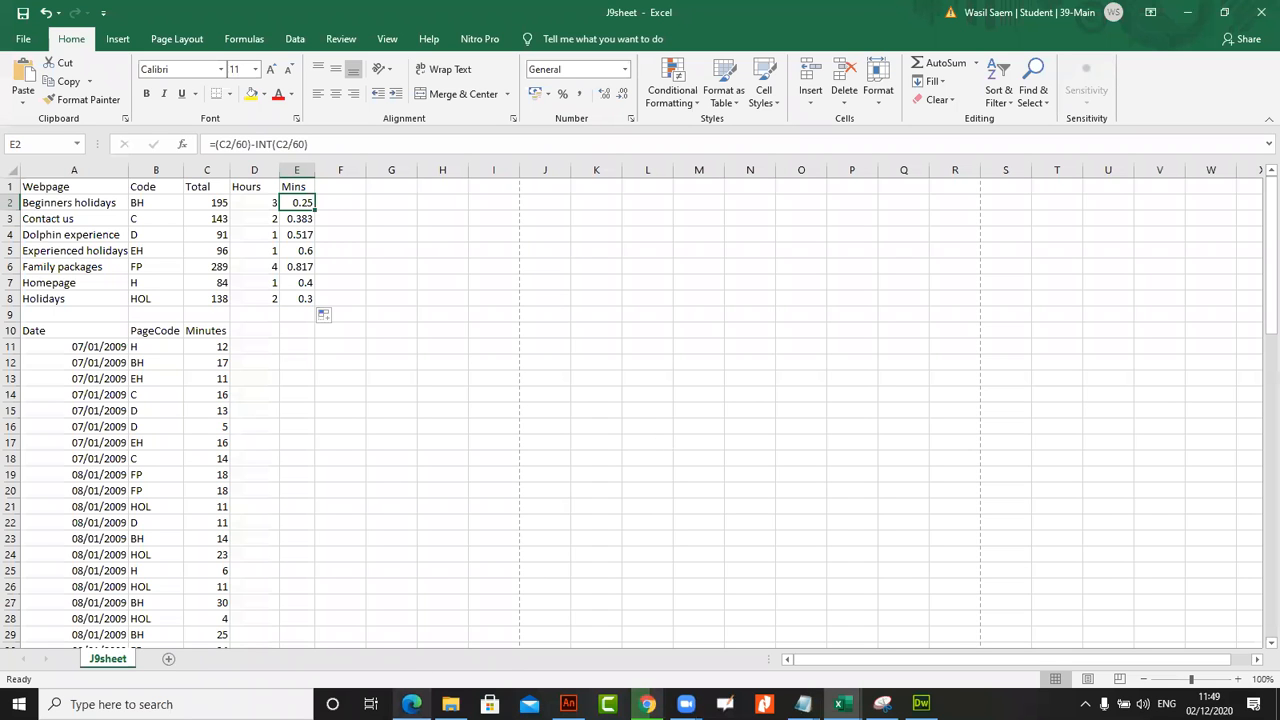
# Read task 53 in the exam paper, show the formulas in J9sheet and autofit all columns to their contents
pyautogui.moveTo(411, 704)
pyautogui.click(414, 625)
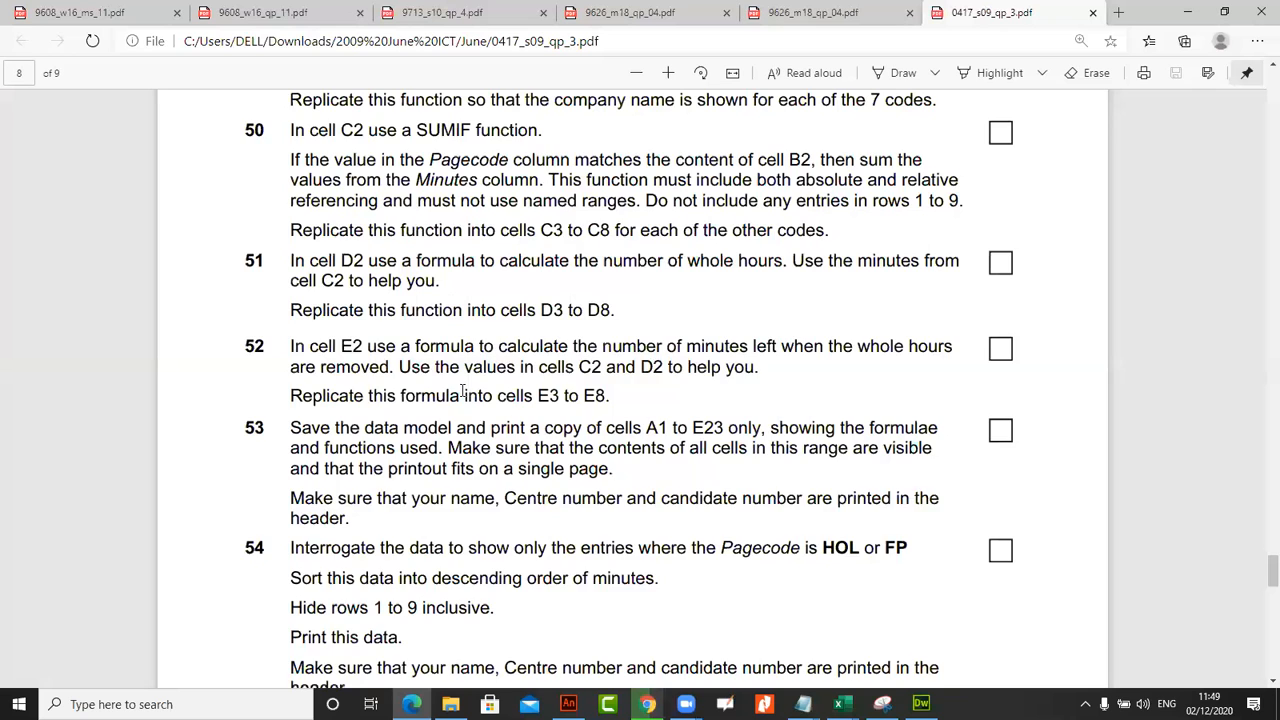
pyautogui.scroll(-2, 463, 393)
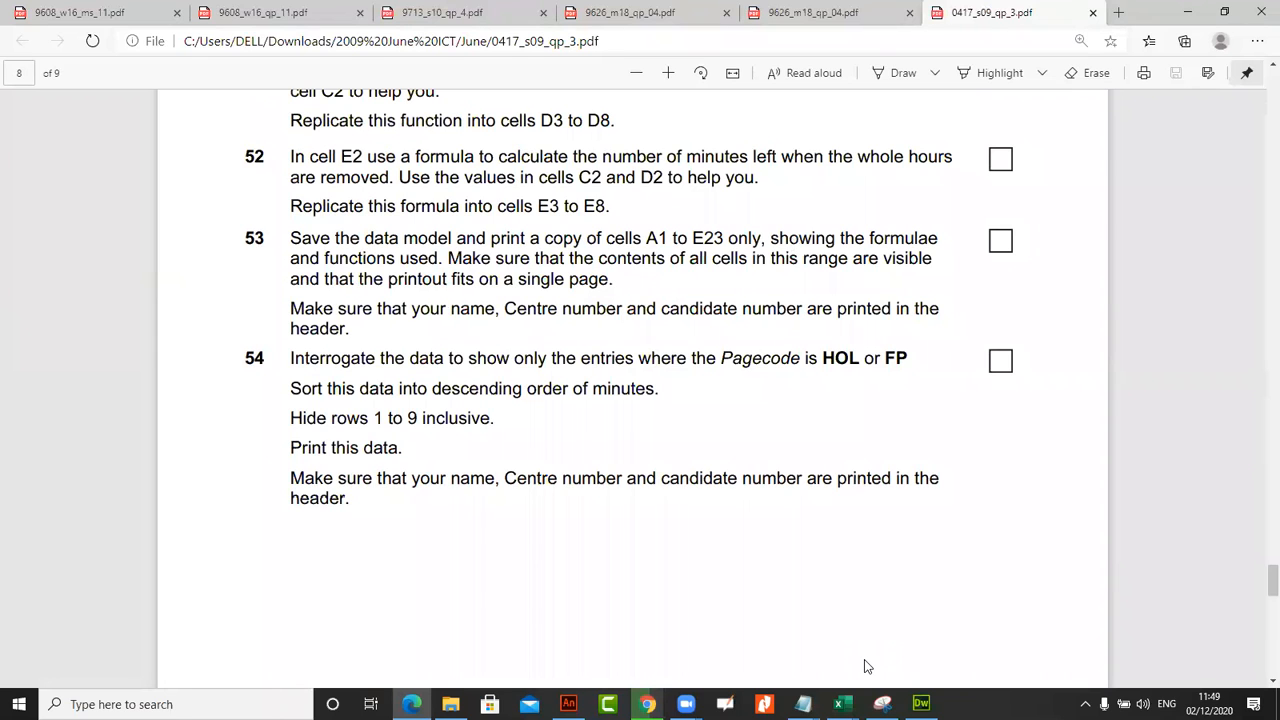
pyautogui.hotkey('alt', 'Tab')
pyautogui.hotkey('ctrl', '`')
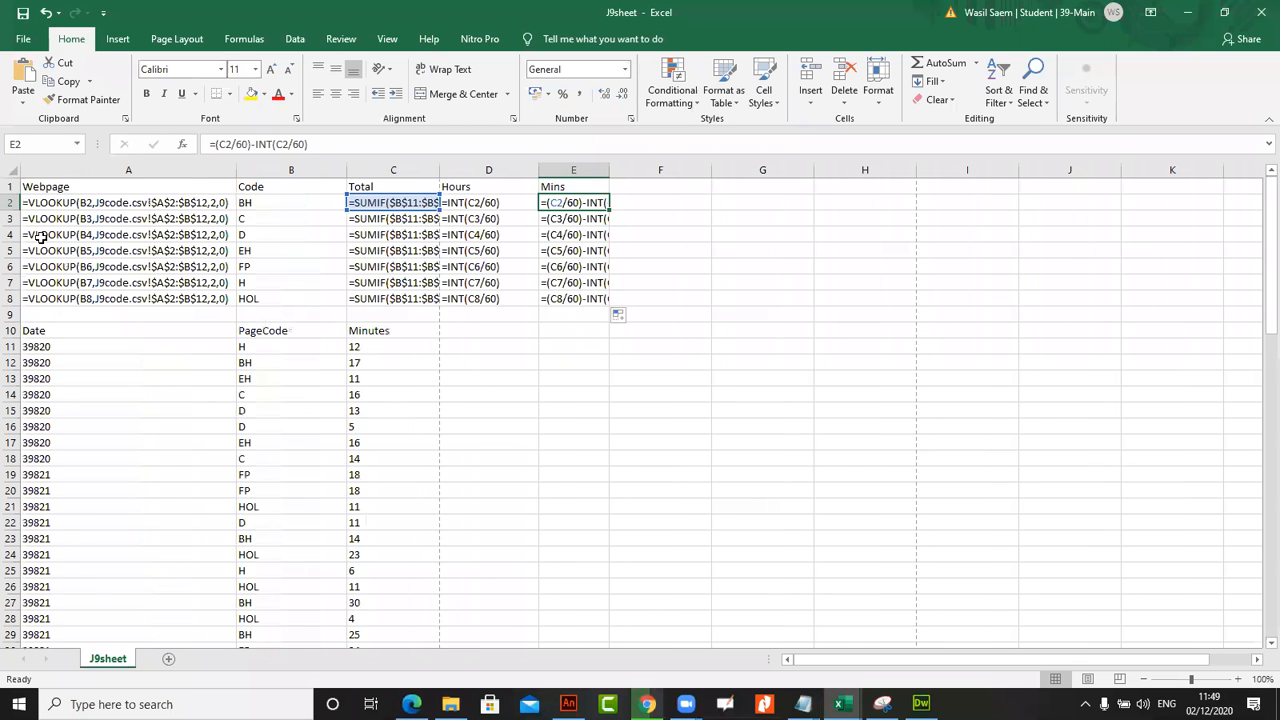
pyautogui.click(17, 168)
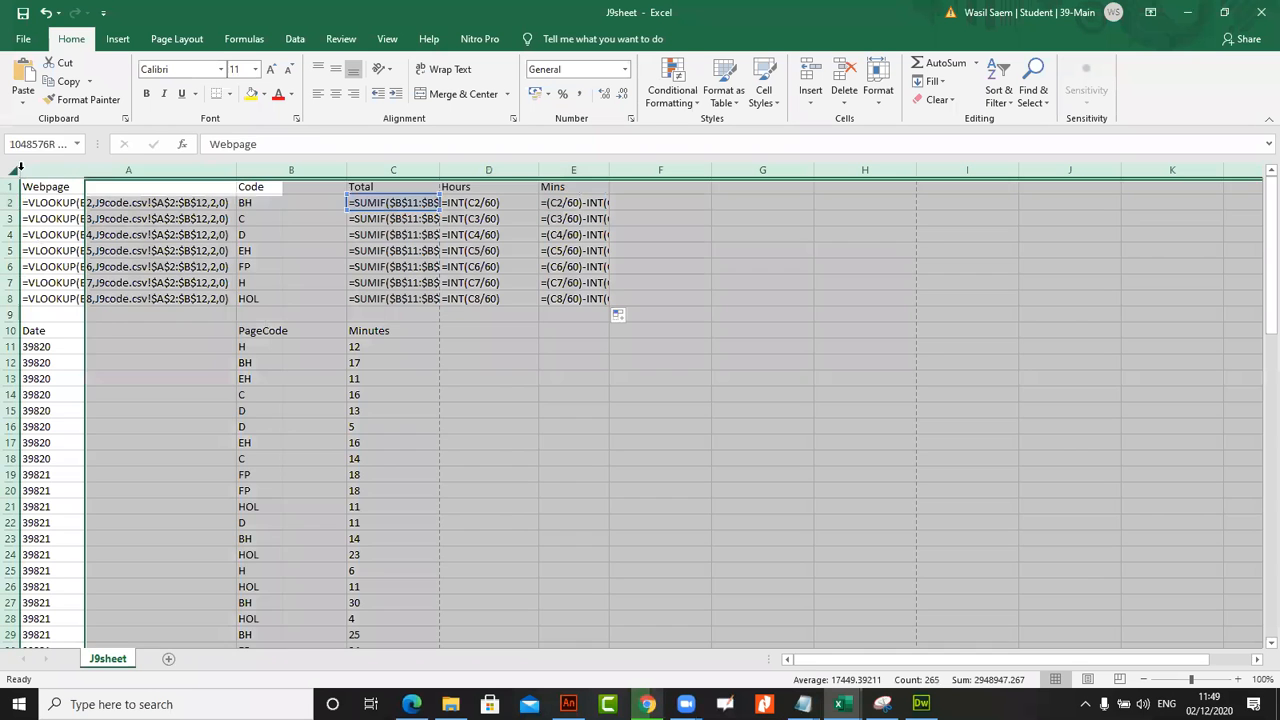
pyautogui.doubleClick(236, 168)
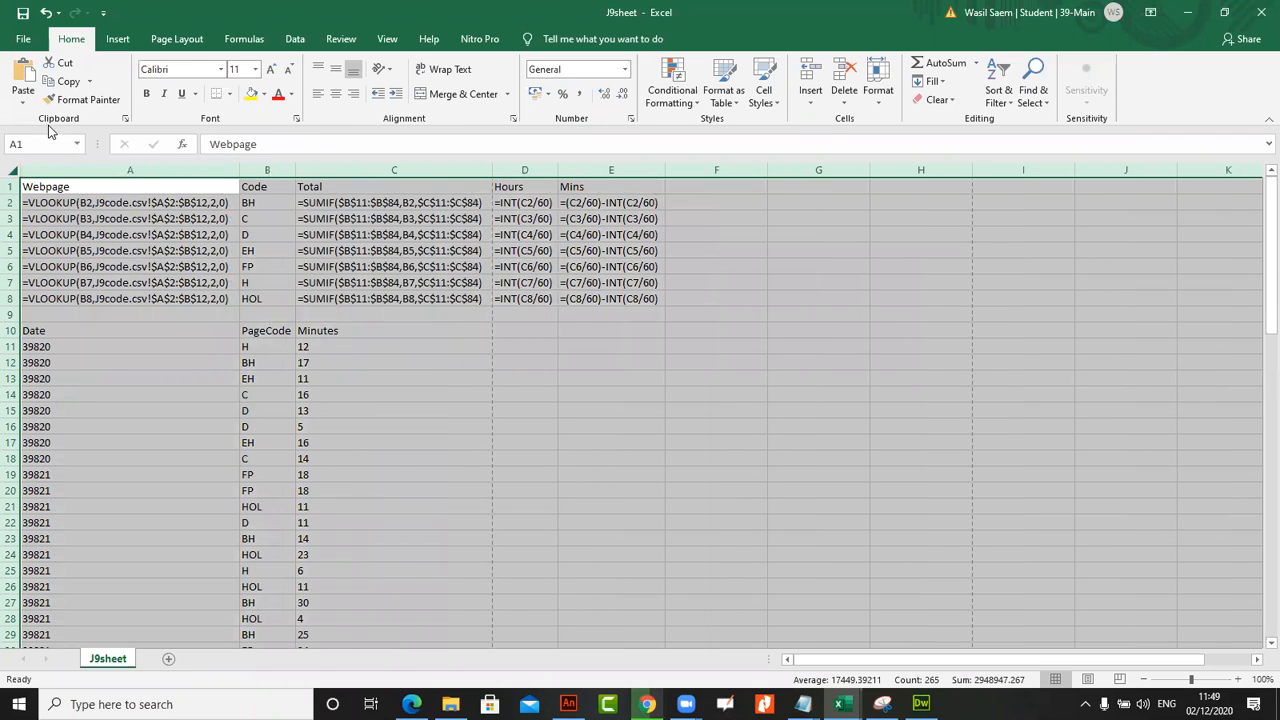
# Recheck task 53 in the exam paper, switch J9sheet back to showing values and autofit the columns
pyautogui.click(411, 704)
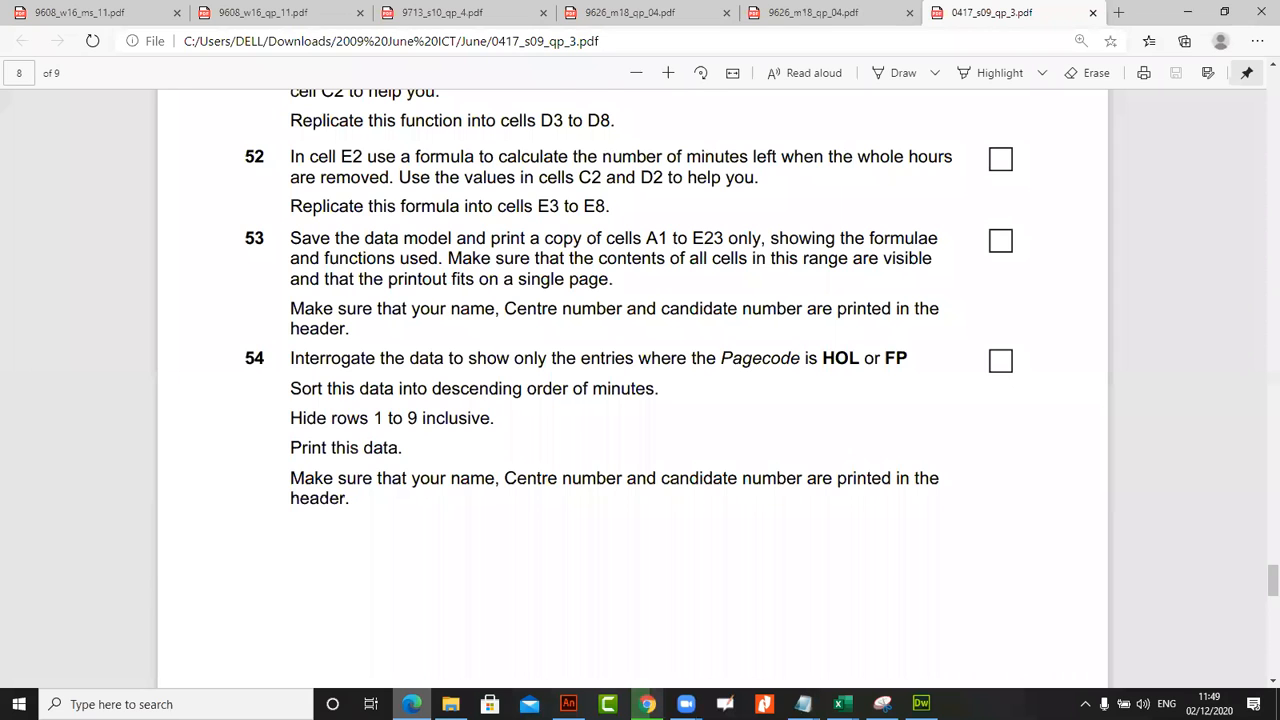
pyautogui.hotkey('alt', 'Tab')
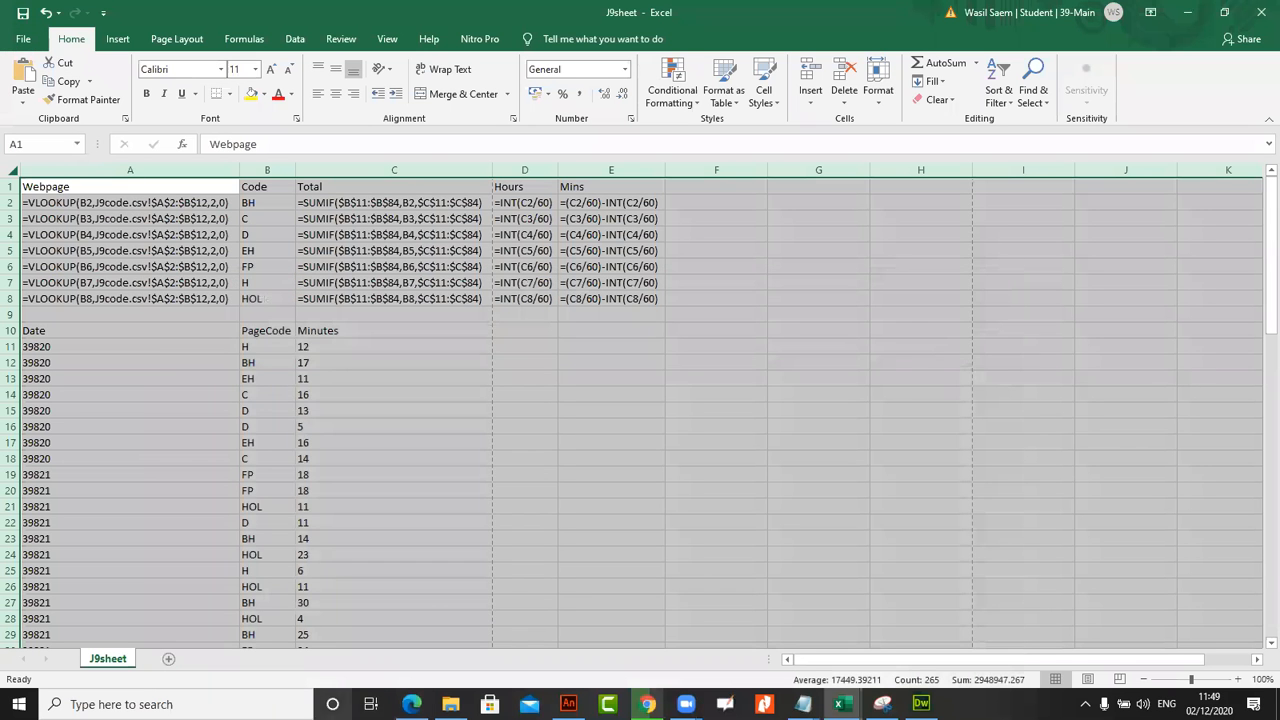
pyautogui.click(411, 704)
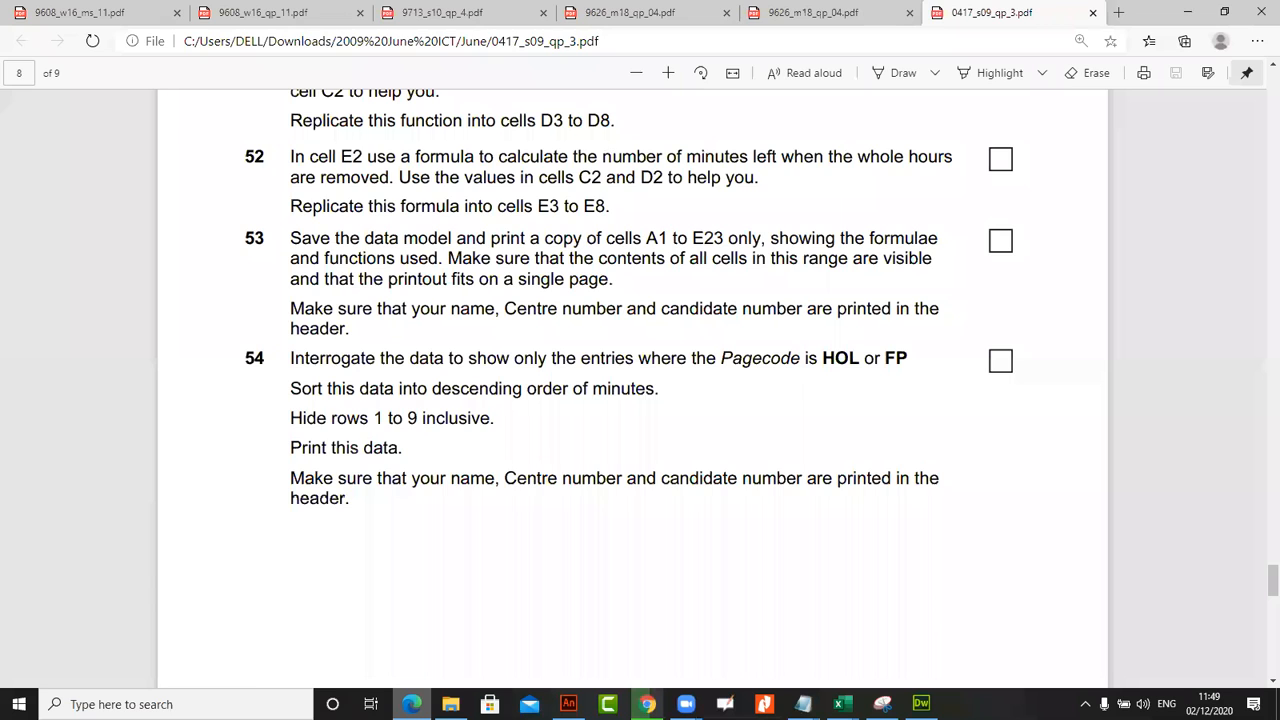
pyautogui.hotkey('alt', 'Tab')
pyautogui.hotkey('ctrl', '`')
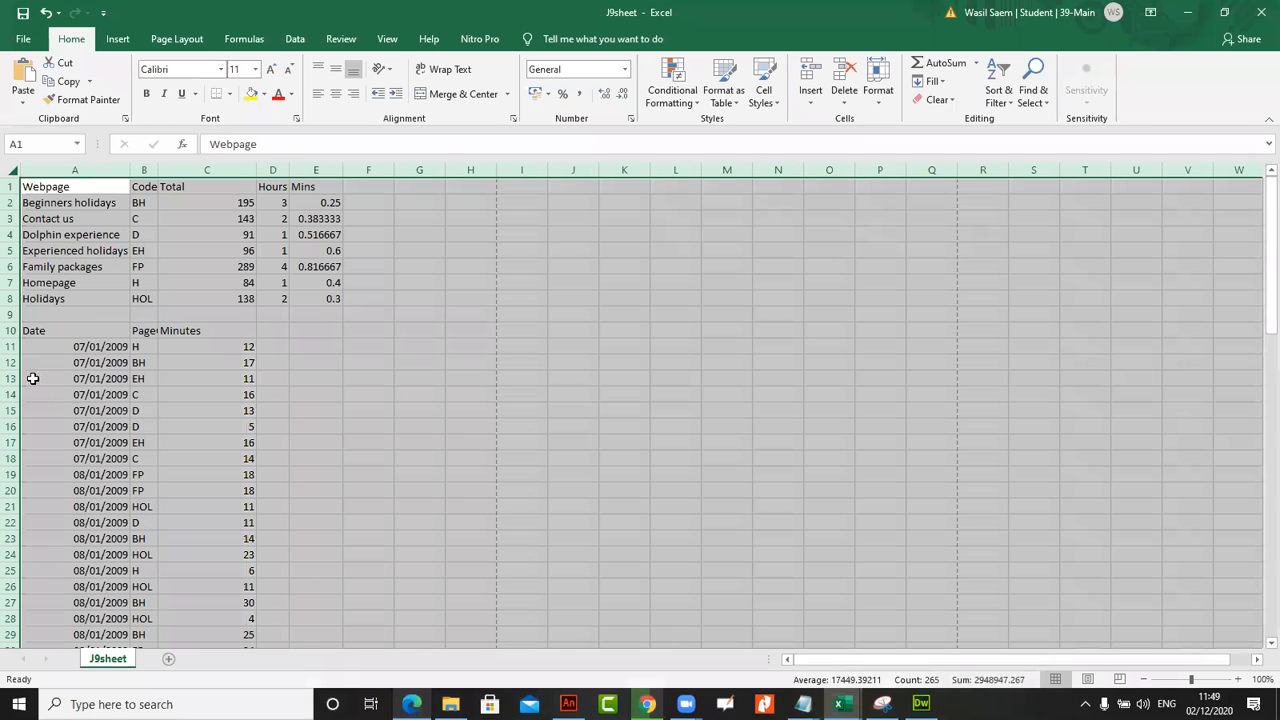
pyautogui.doubleClick(124, 163)
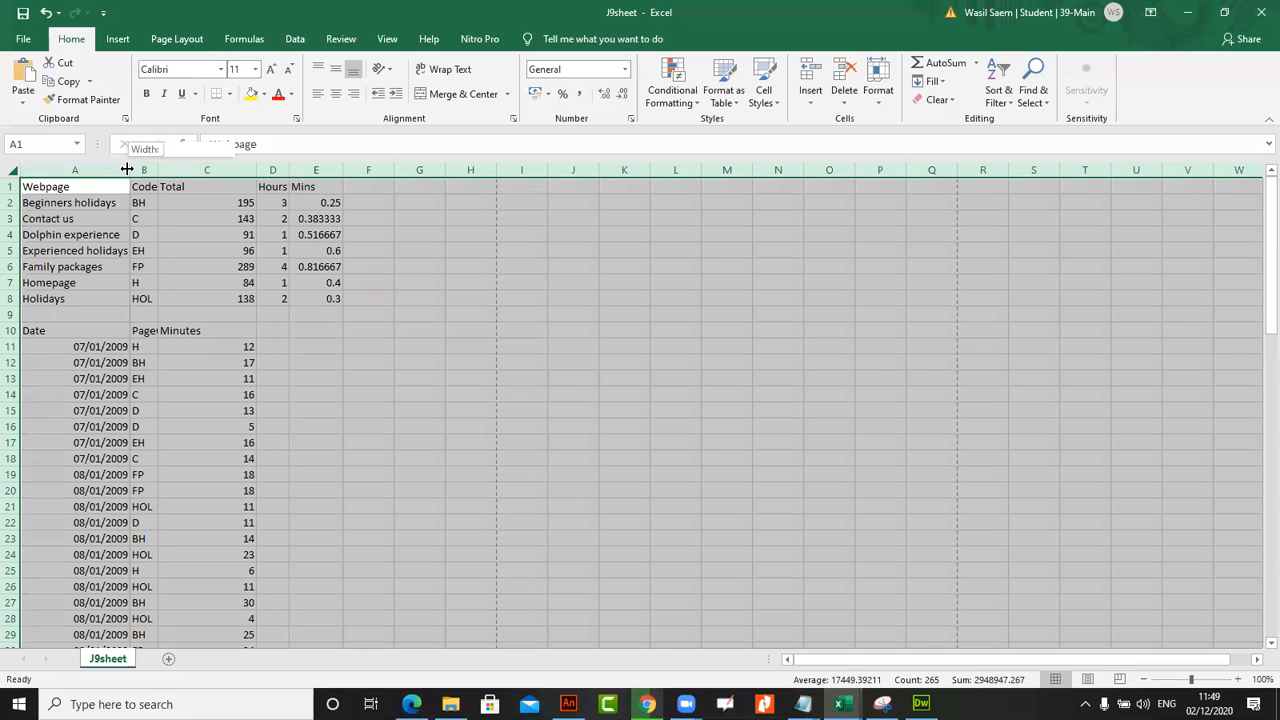
pyautogui.click(217, 316)
pyautogui.click(186, 361)
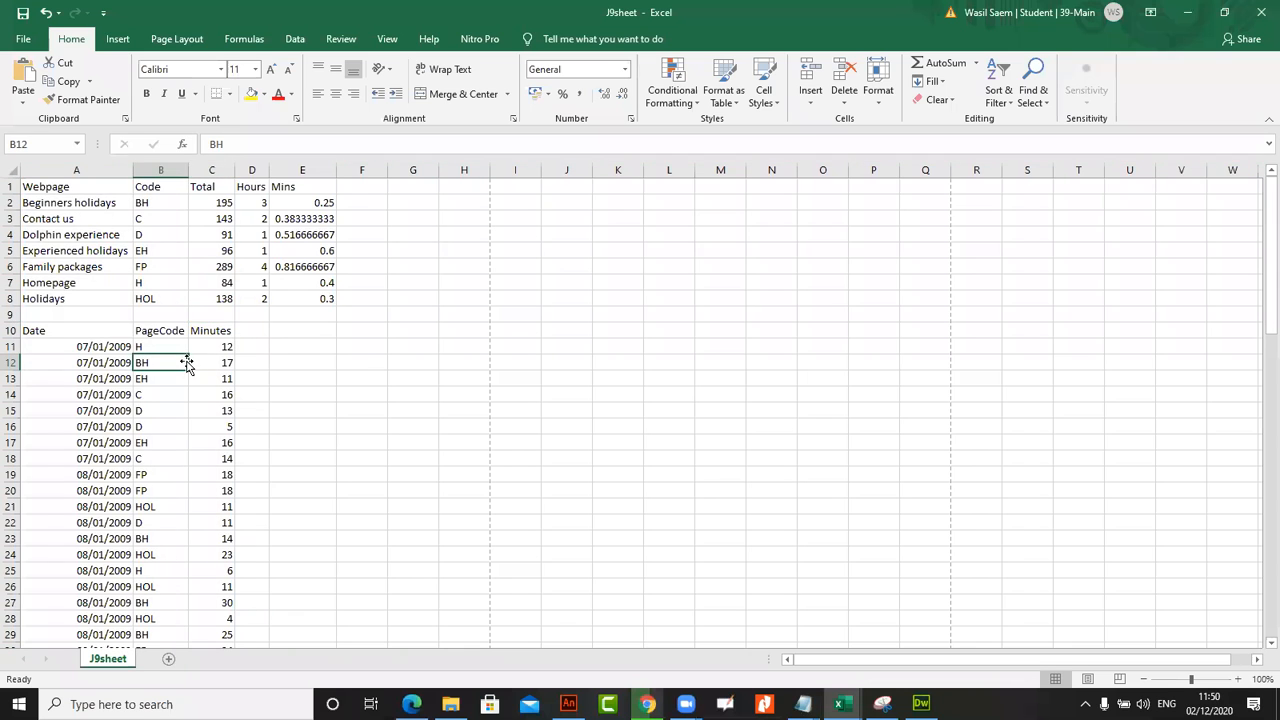
# Show the formulas in J9sheet again and autofit every column so the full formulas fit
pyautogui.hotkey('ctrl', '`')
pyautogui.click(8, 164)
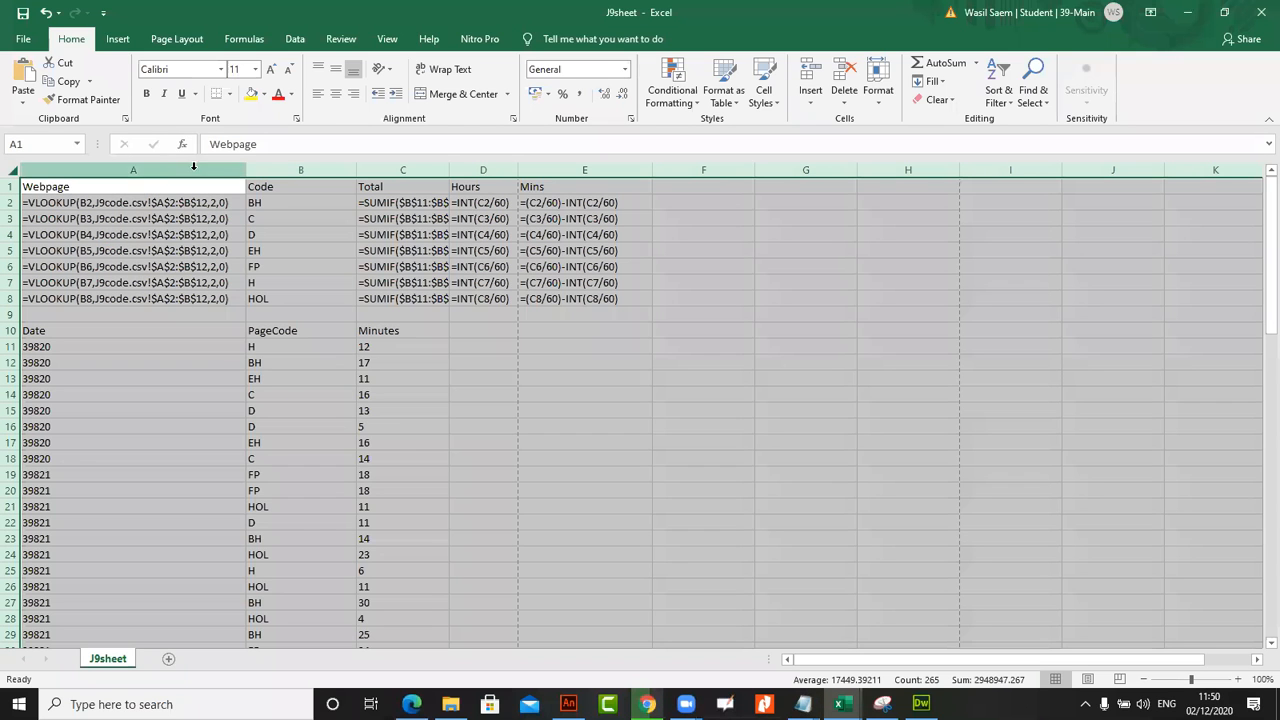
pyautogui.doubleClick(245, 170)
# Set the print settings to print only the selected cells A1 to E8, and return the sheet to showing values
pyautogui.moveTo(79, 190); pyautogui.dragTo(600, 298)
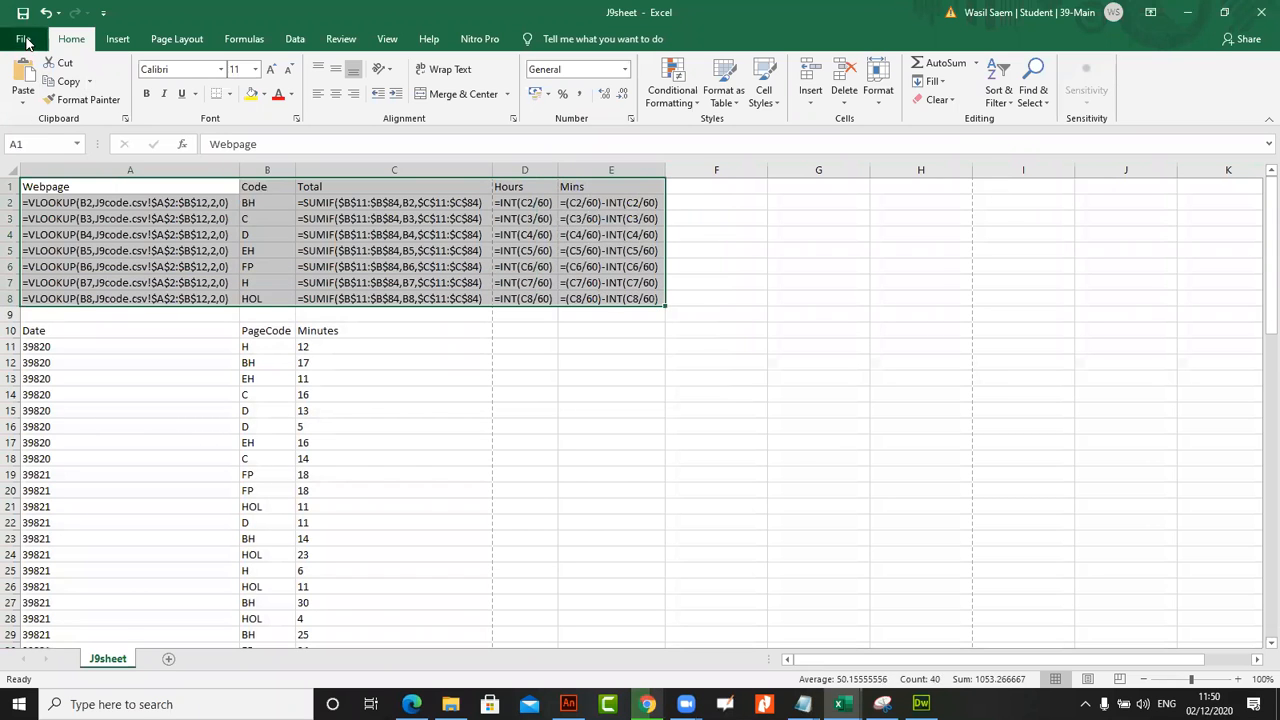
pyautogui.click(23, 38)
pyautogui.click(45, 318)
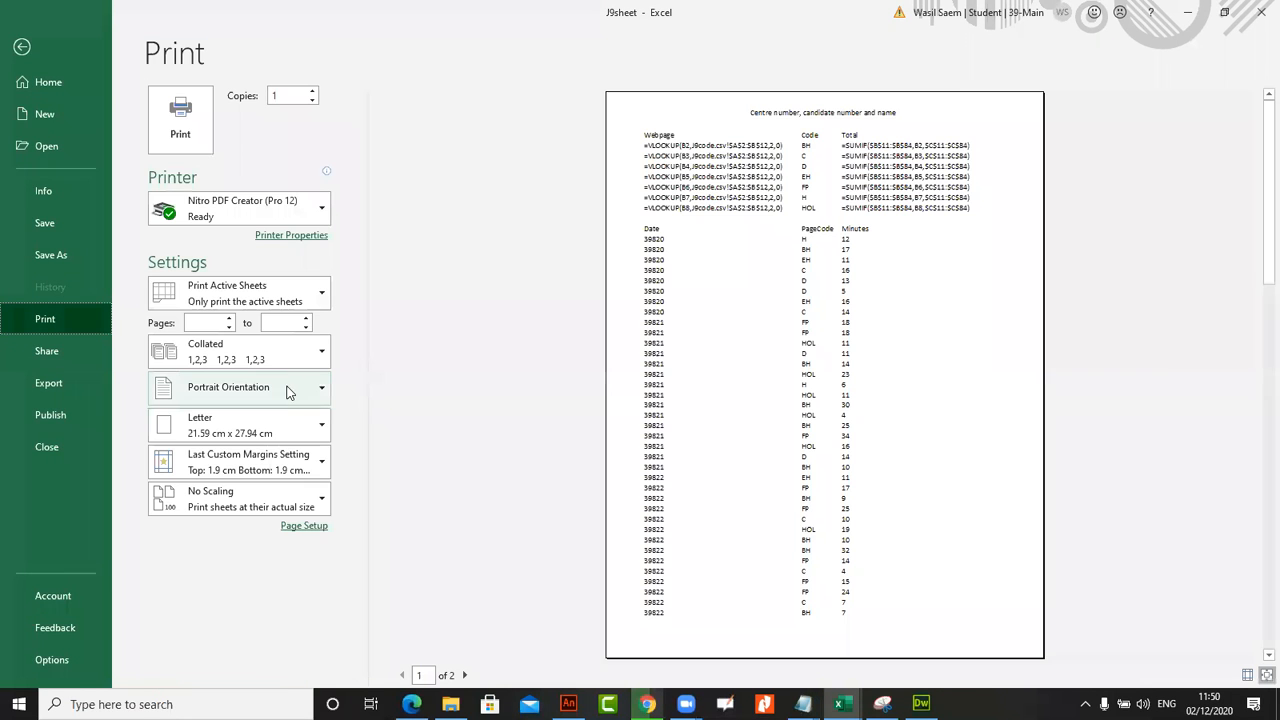
pyautogui.click(247, 296)
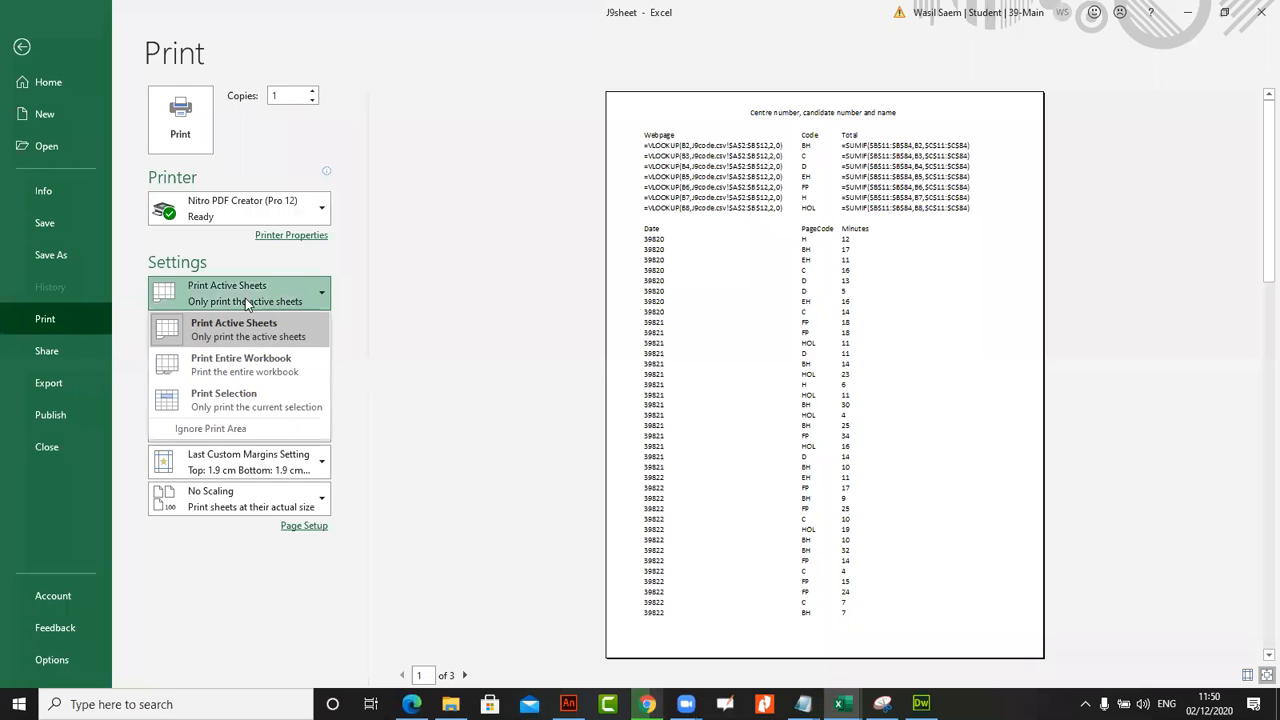
pyautogui.click(245, 405)
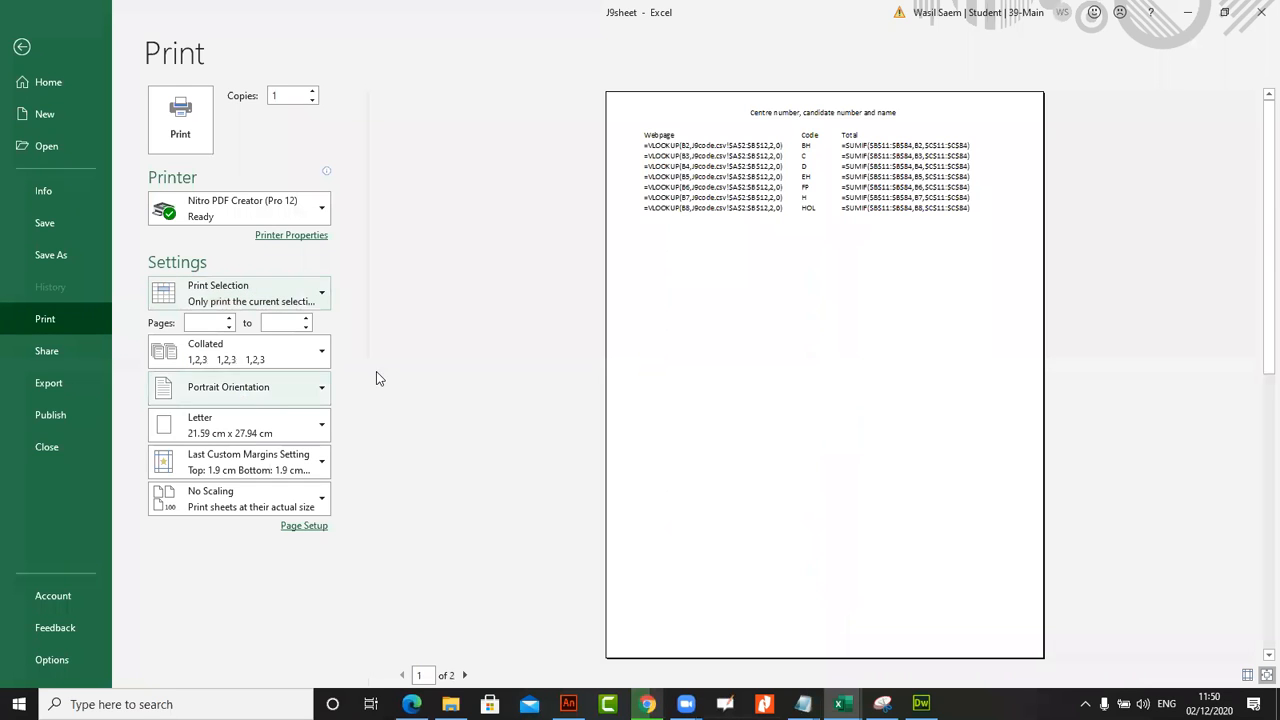
pyautogui.click(21, 47)
pyautogui.hotkey('ctrl', '`')
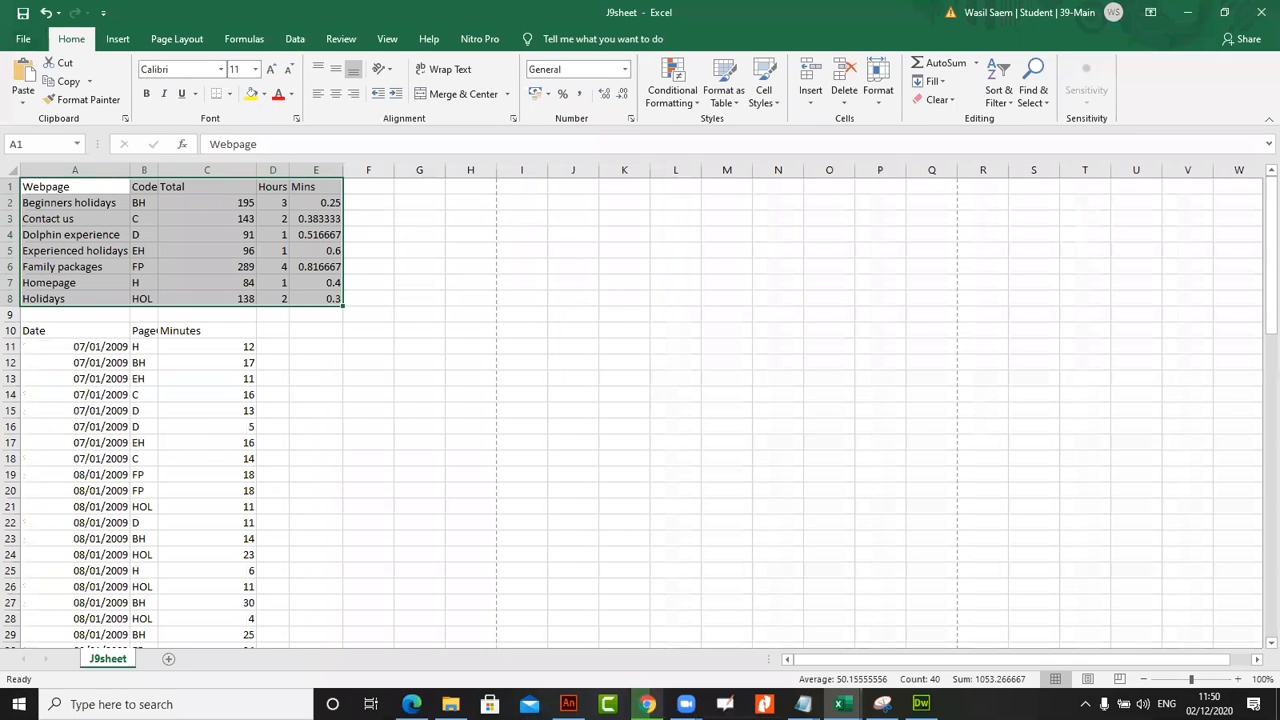
# Read task 54 in the exam paper and add filters to the header row 10 of J9sheet
pyautogui.click(411, 704)
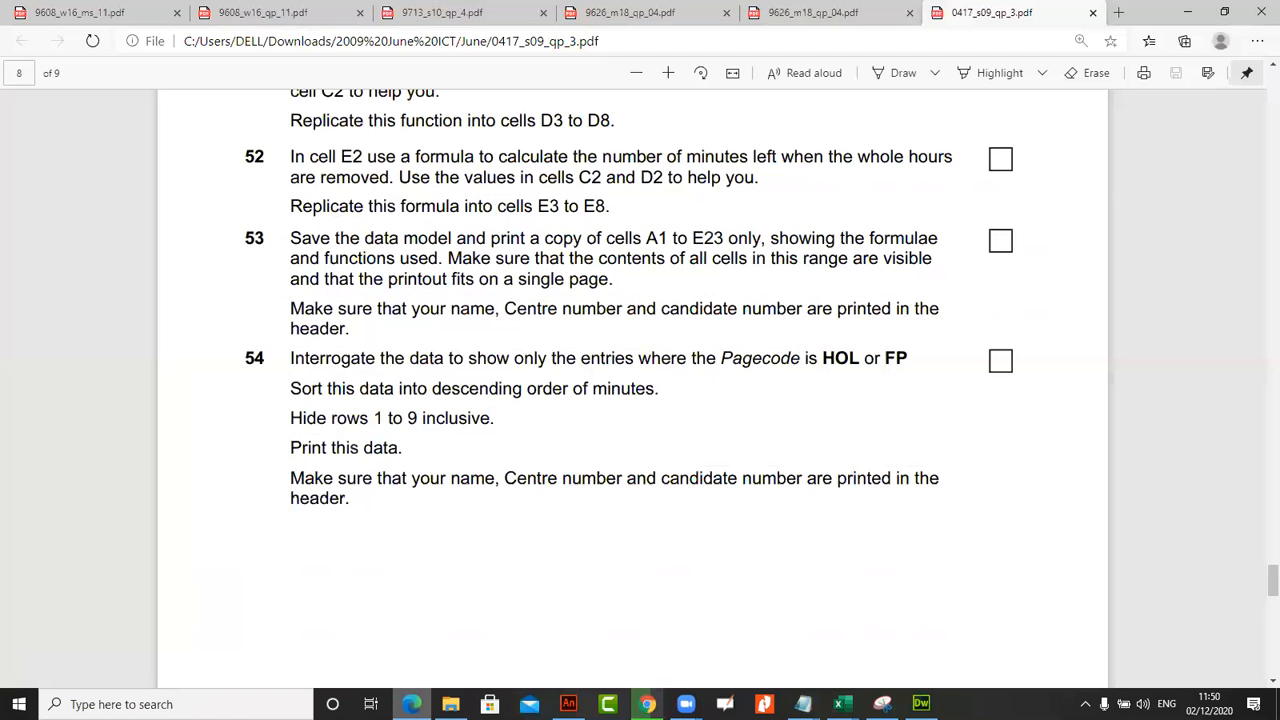
pyautogui.moveTo(270, 347); pyautogui.dragTo(238, 352)
pyautogui.scroll(-1, 449, 414)
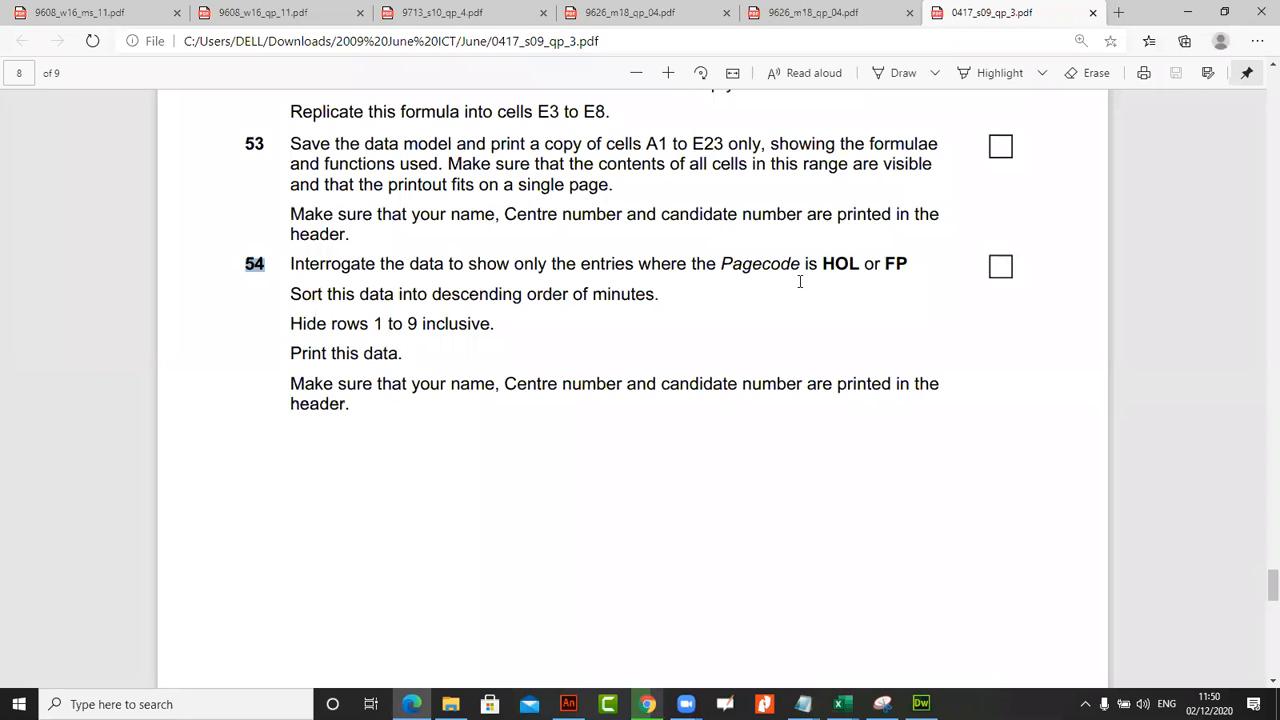
pyautogui.click(736, 316)
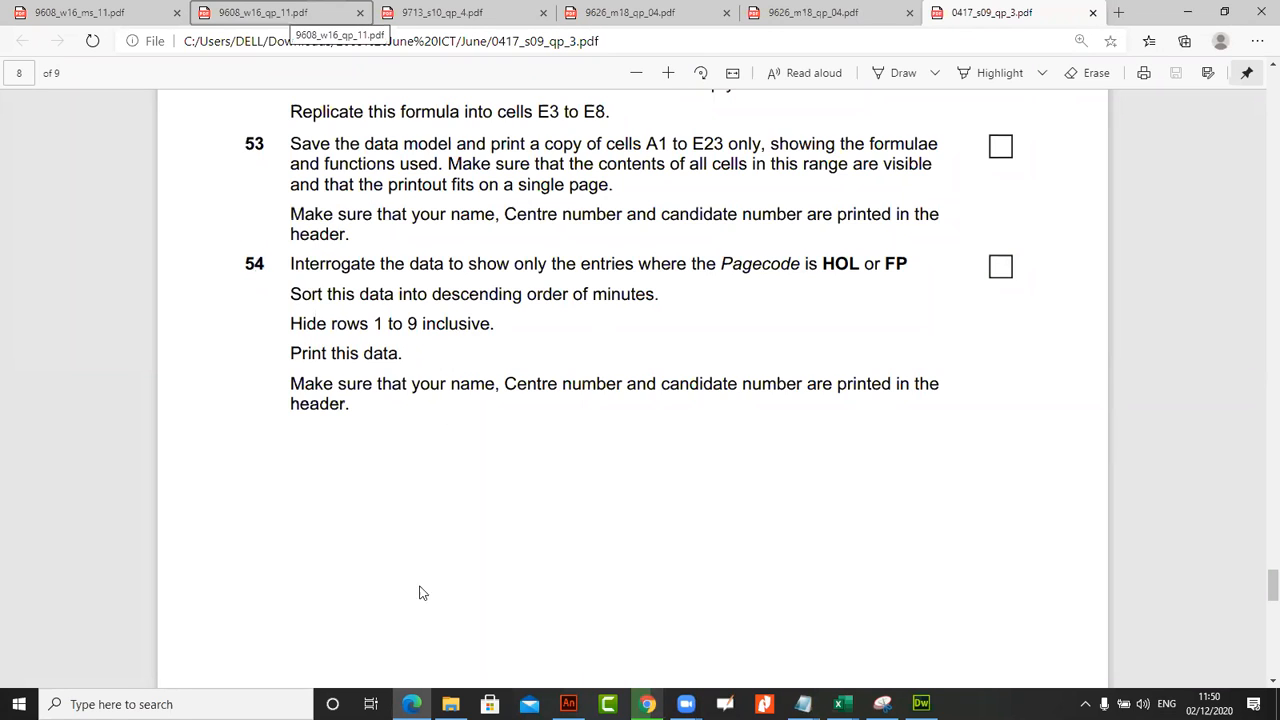
pyautogui.moveTo(842, 704)
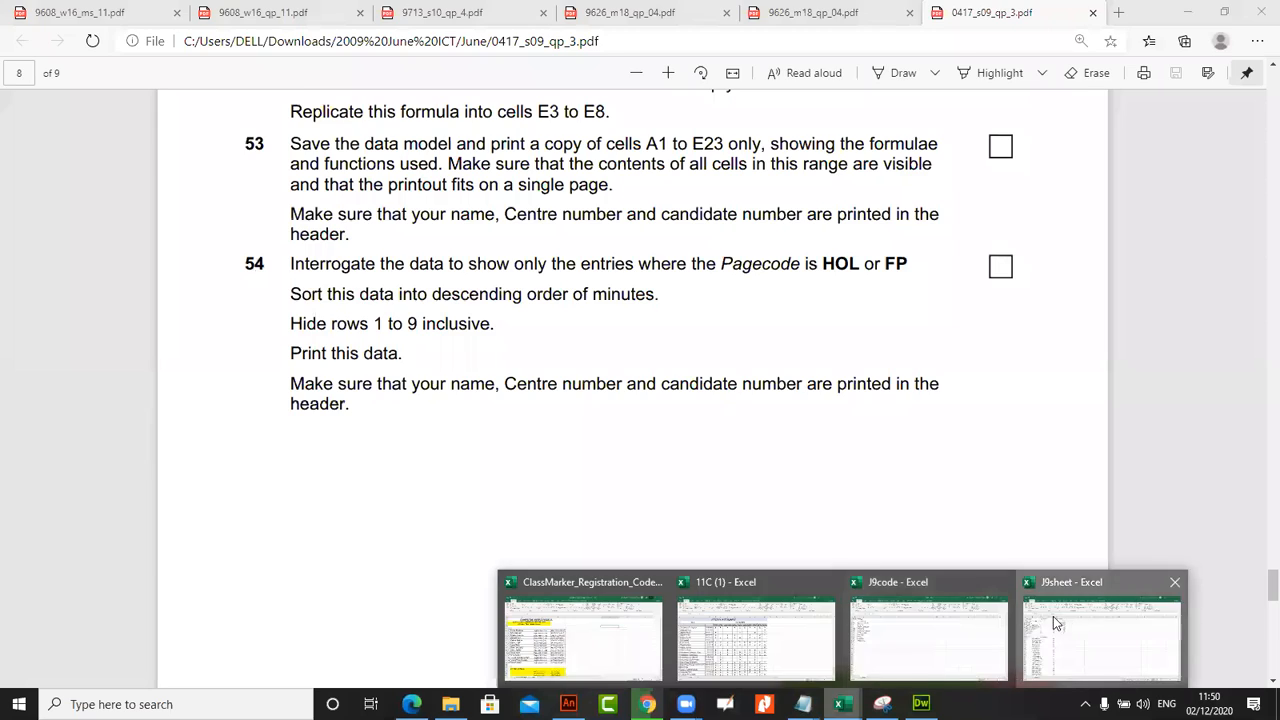
pyautogui.click(1058, 625)
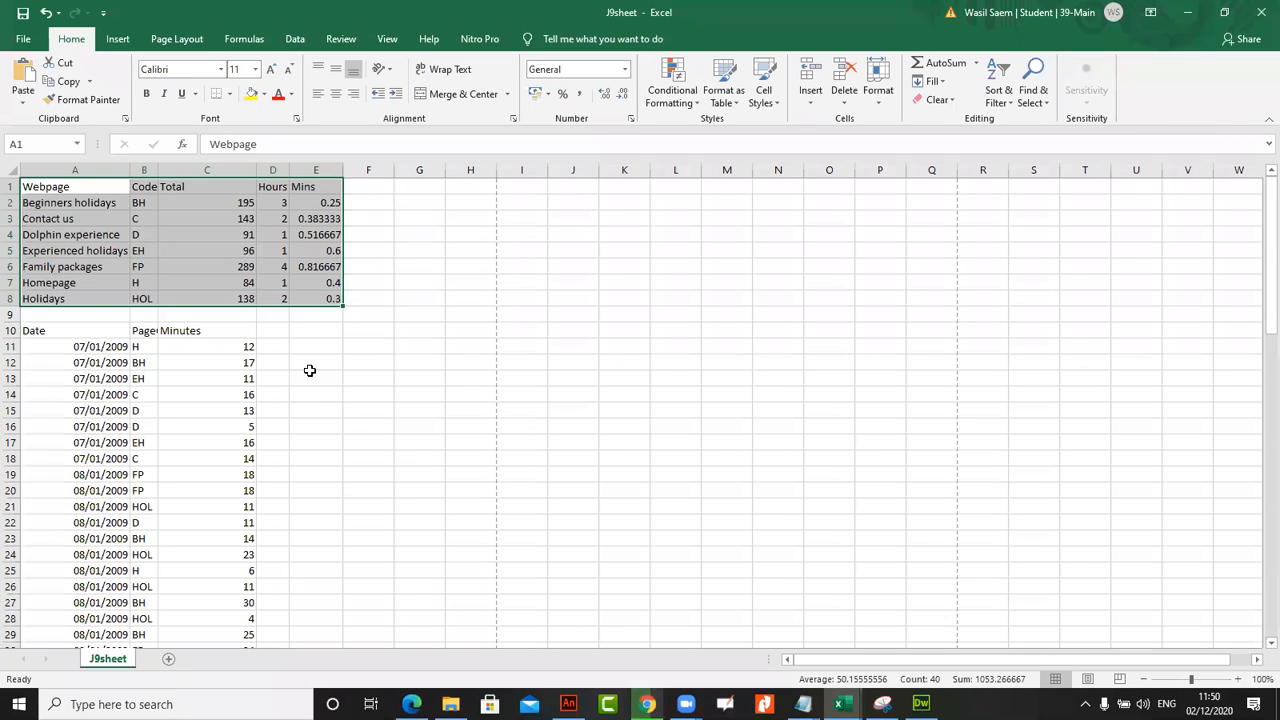
pyautogui.click(310, 371)
pyautogui.click(10, 330)
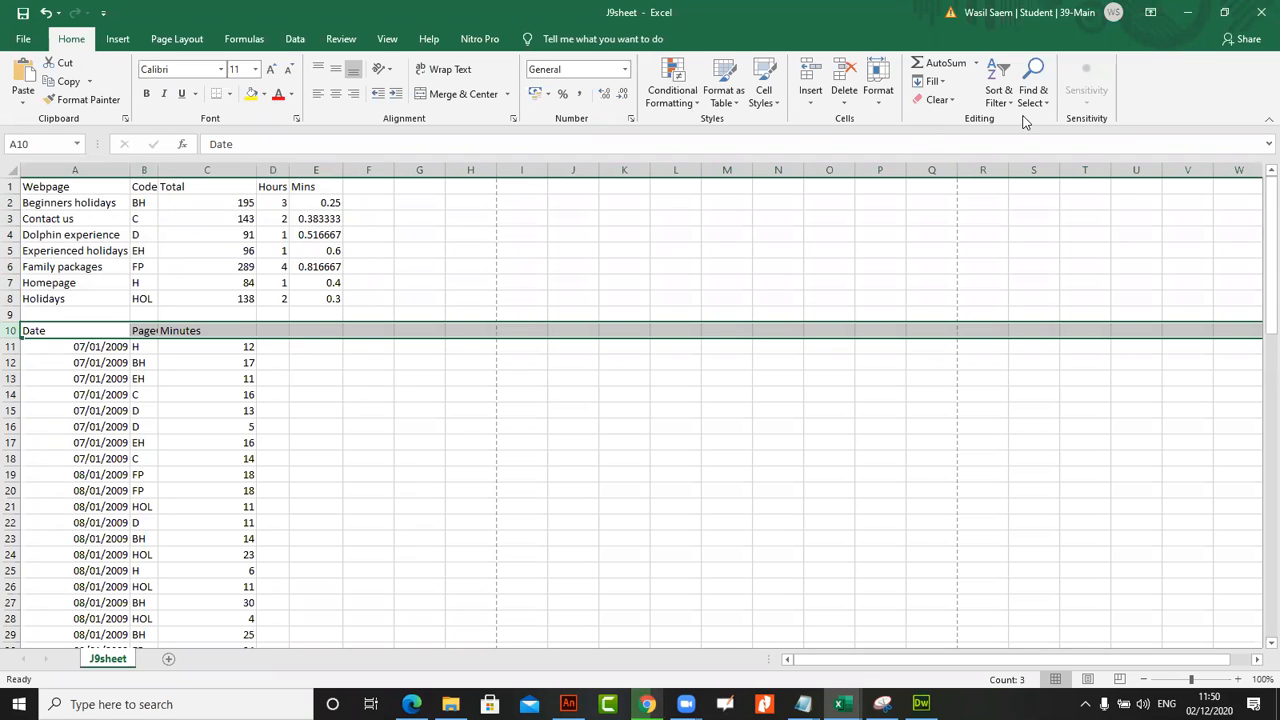
pyautogui.click(998, 97)
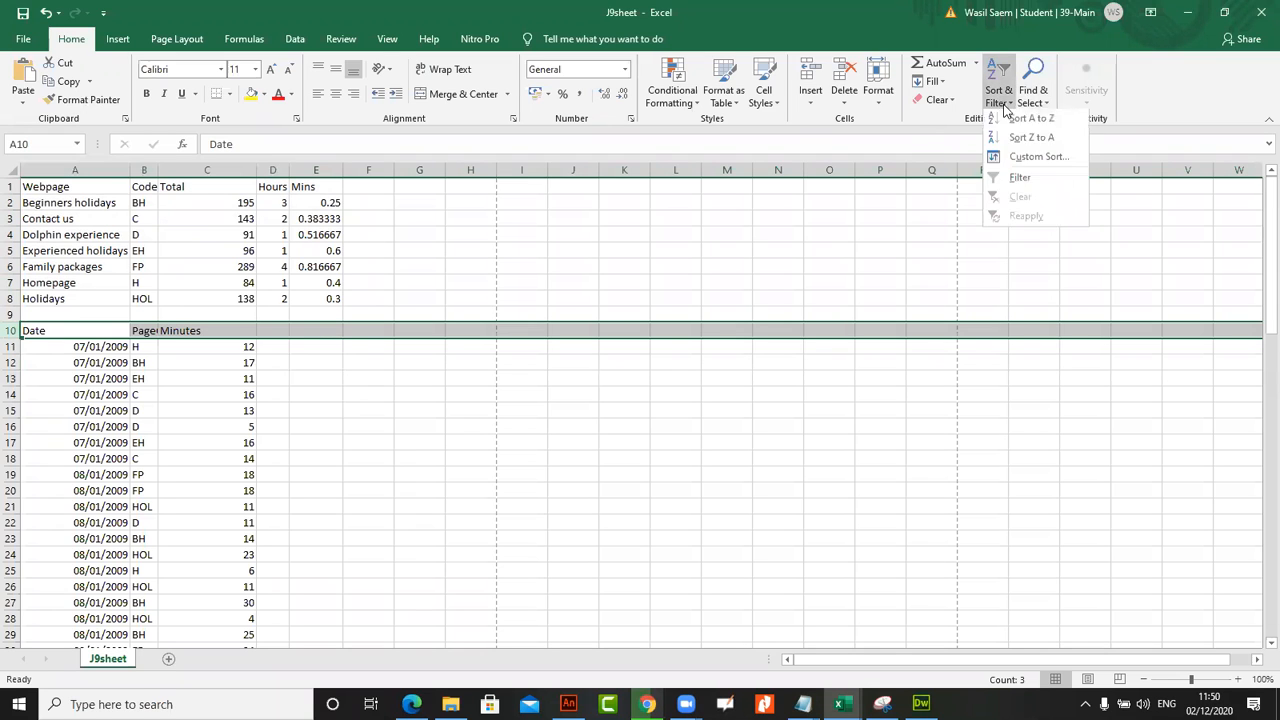
pyautogui.click(1020, 181)
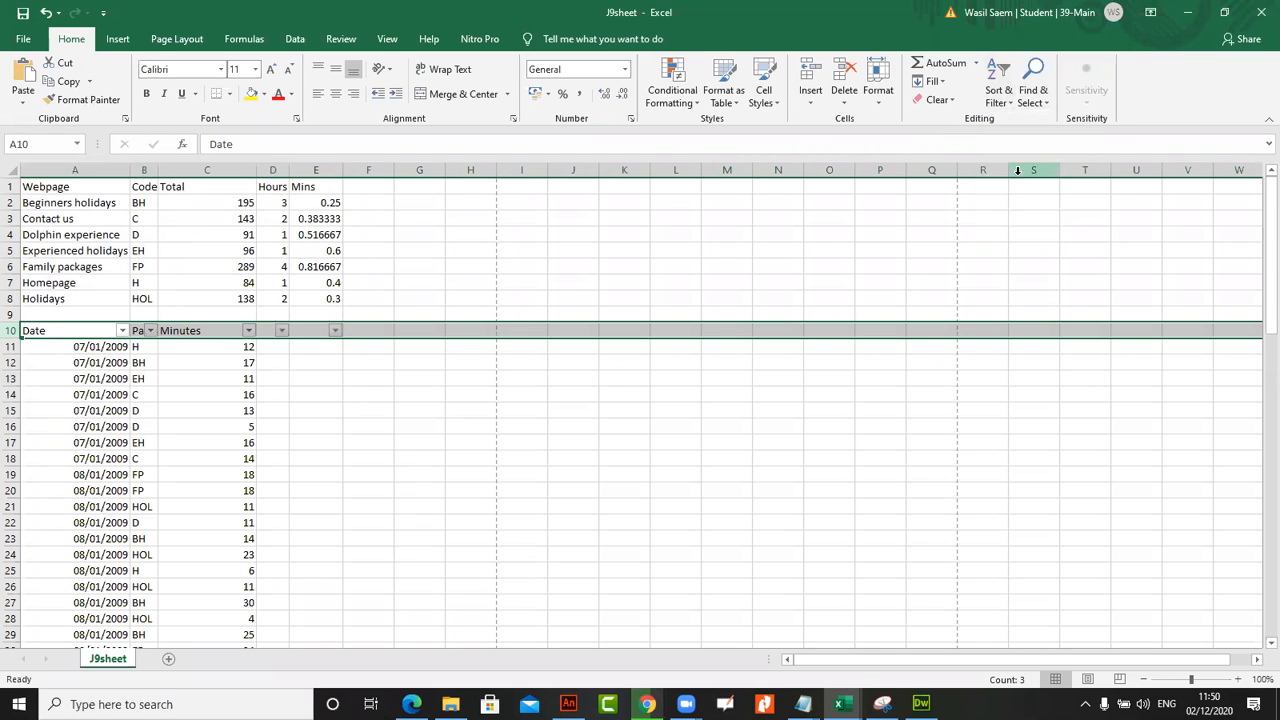
# Filter the PageCode column to rows that equal HOL or equal FP, and widen column B to fit its heading
pyautogui.click(150, 330)
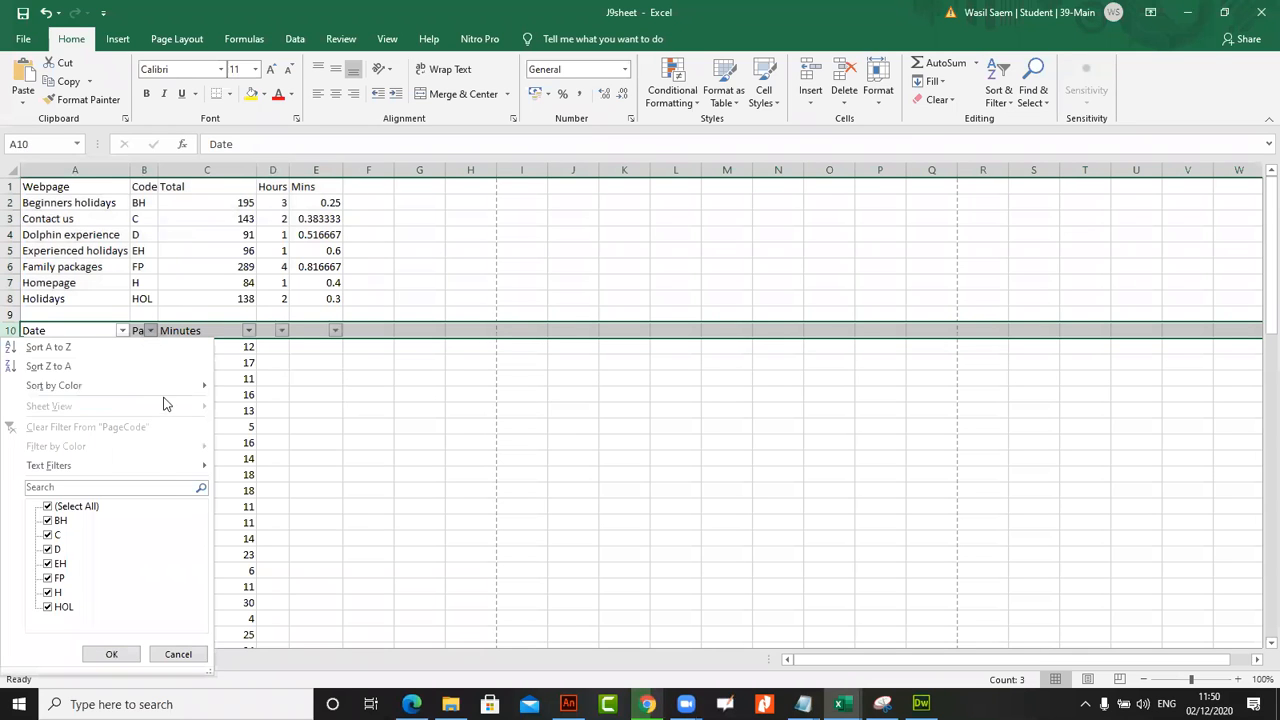
pyautogui.moveTo(168, 468)
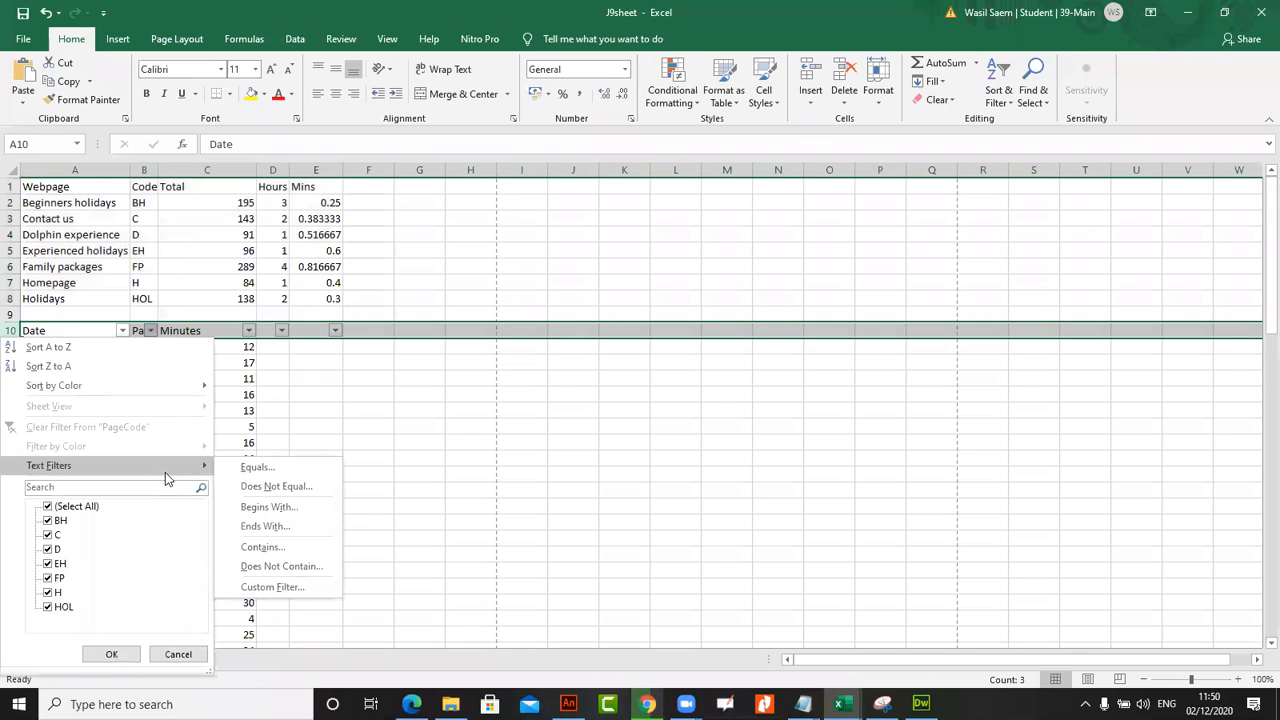
pyautogui.click(257, 468)
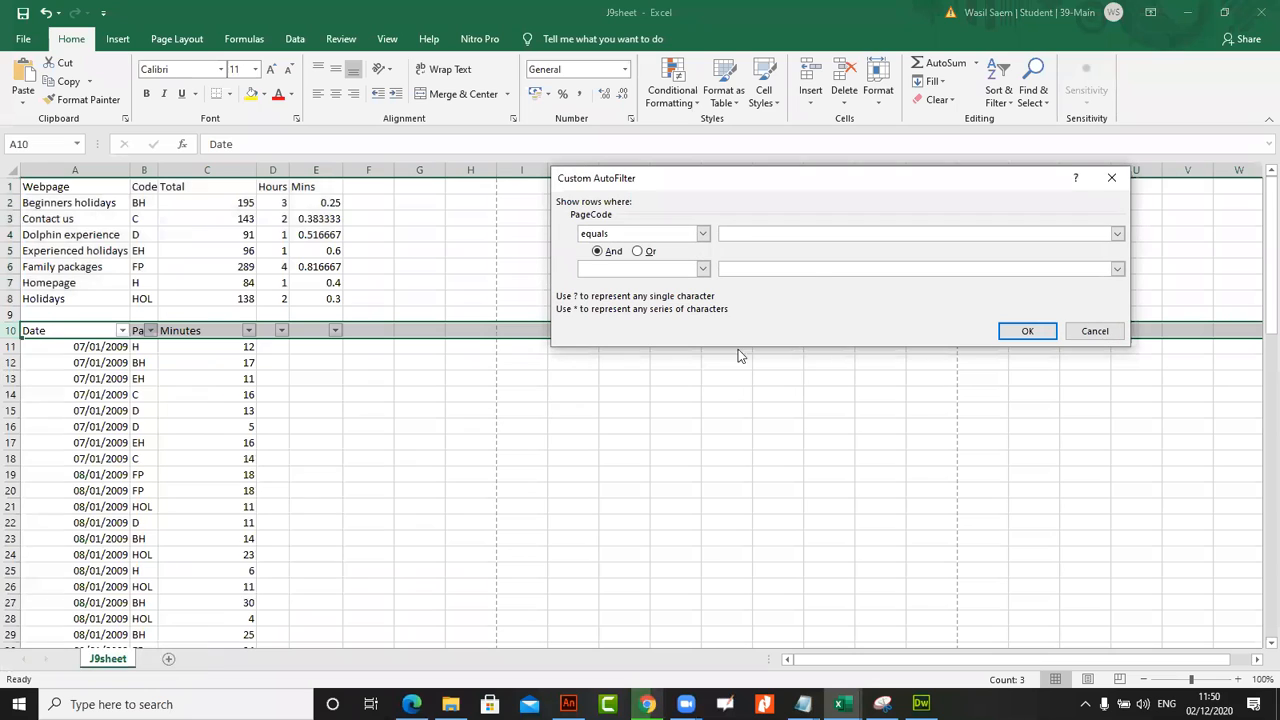
pyautogui.write('HOL')
pyautogui.click(645, 252)
pyautogui.click(703, 269)
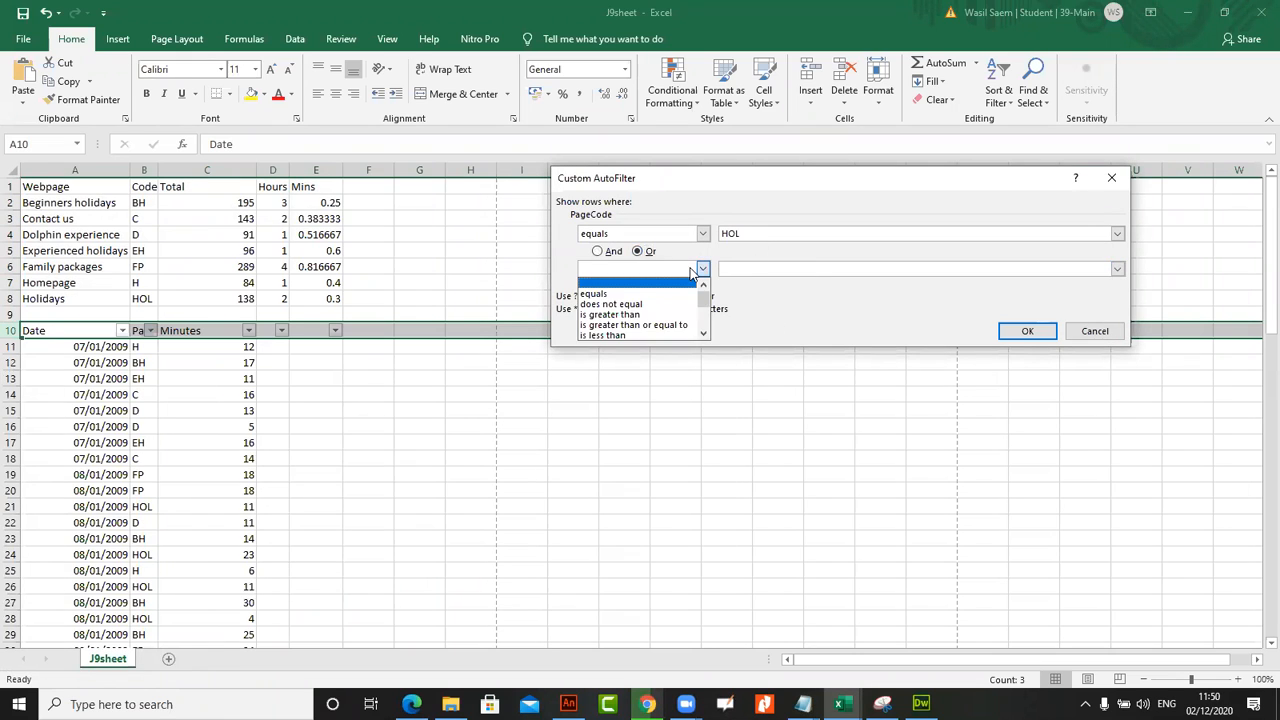
pyautogui.click(670, 285)
pyautogui.click(738, 270)
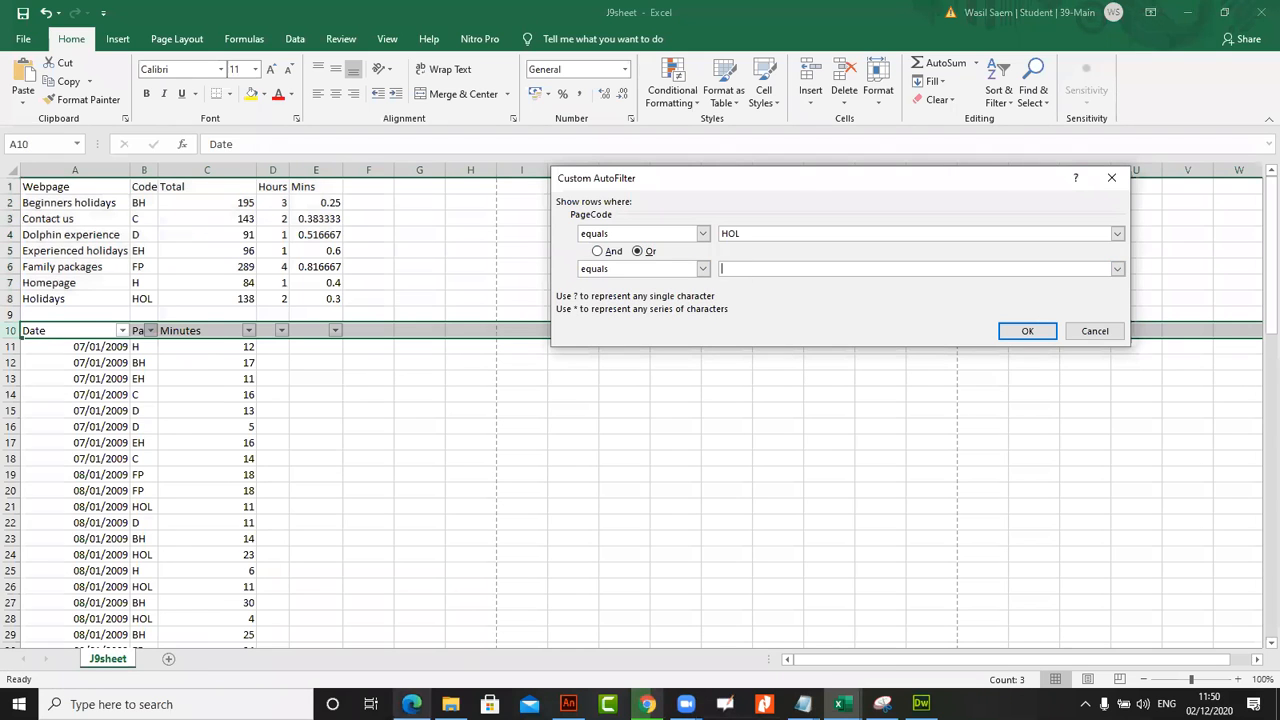
pyautogui.click(411, 704)
pyautogui.hotkey('alt', 'Tab')
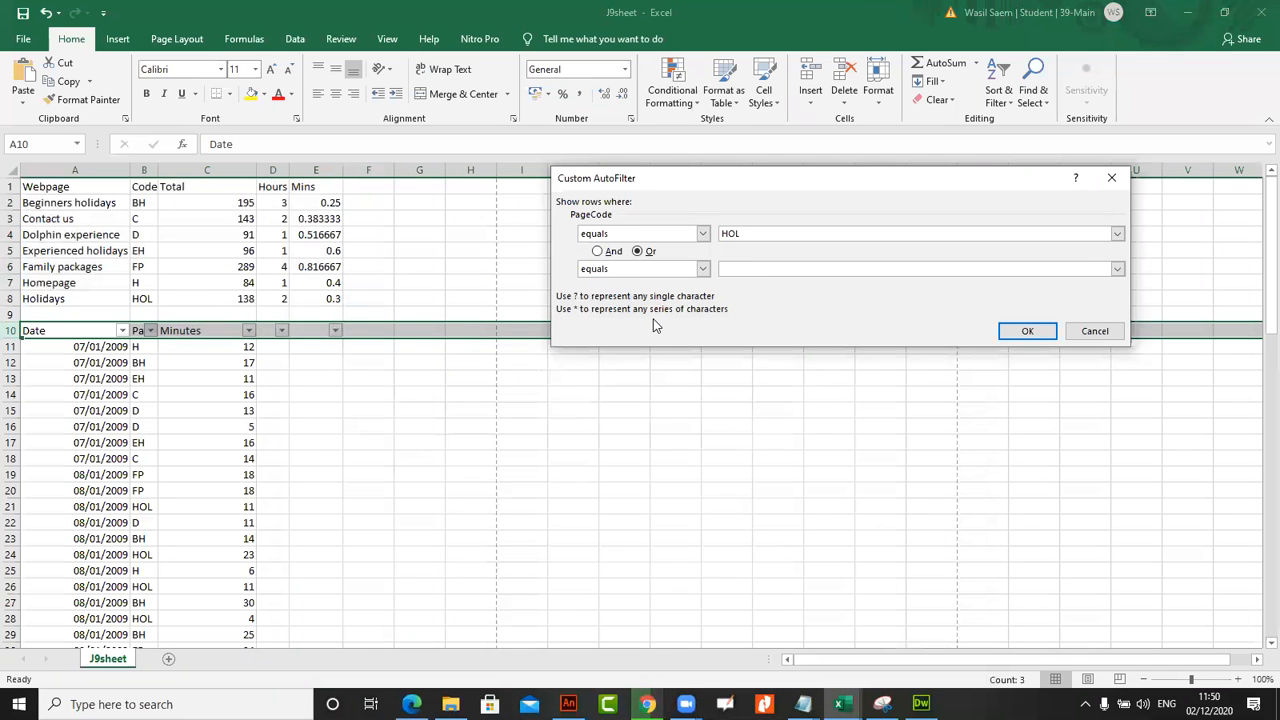
pyautogui.write('FP')
pyautogui.click(1020, 337)
pyautogui.doubleClick(157, 170)
pyautogui.moveTo(180, 170); pyautogui.dragTo(217, 172)
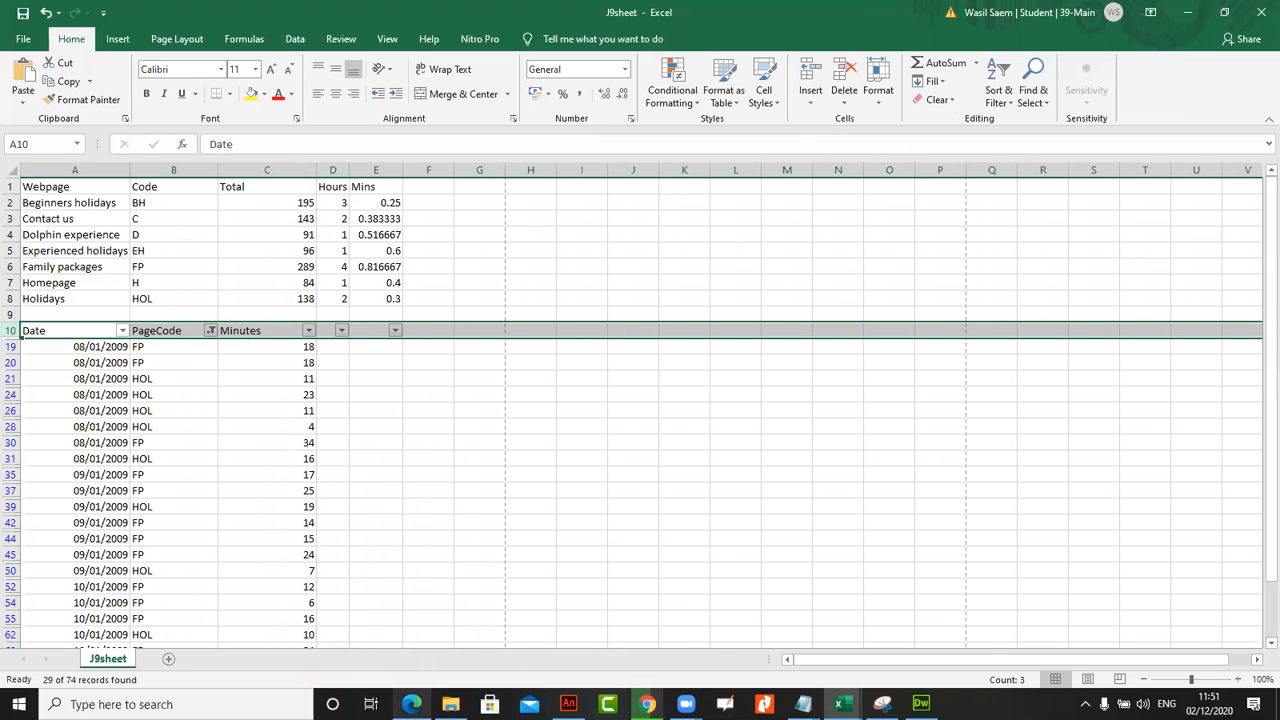
# Check task 54 in the exam paper, and sort the filtered rows by Minutes from smallest to largest
pyautogui.click(410, 578)
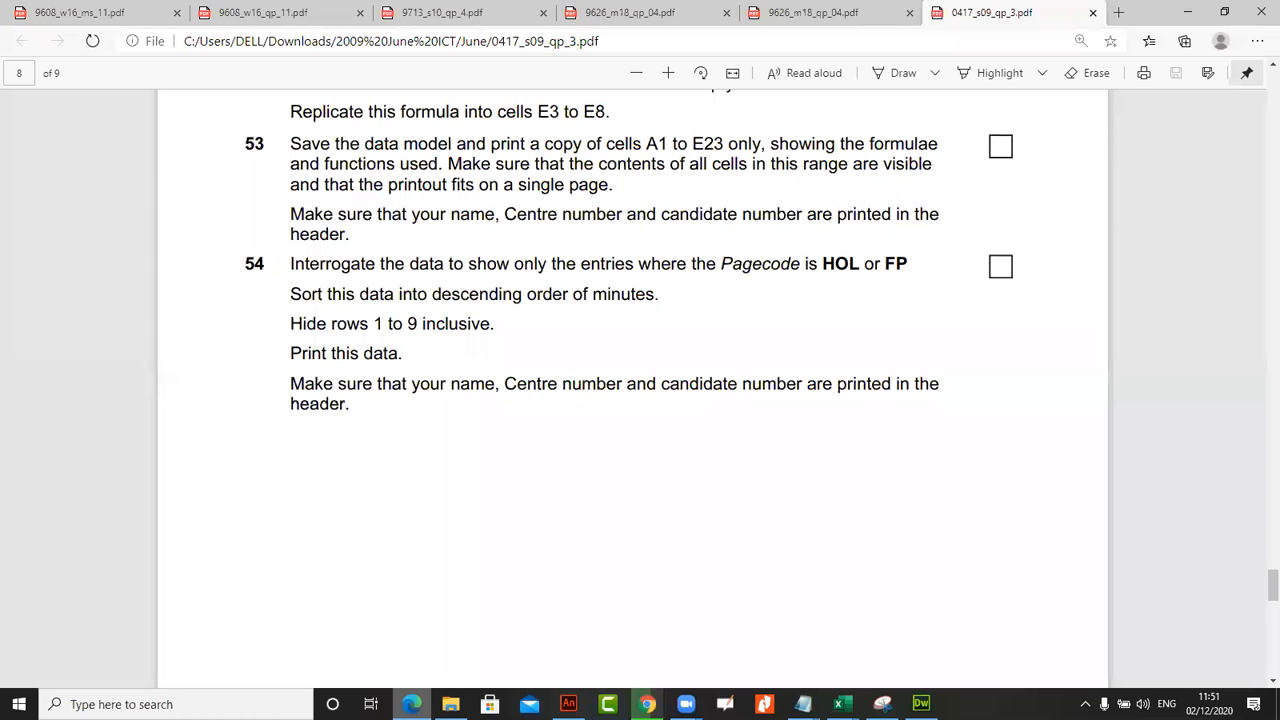
pyautogui.click(411, 704)
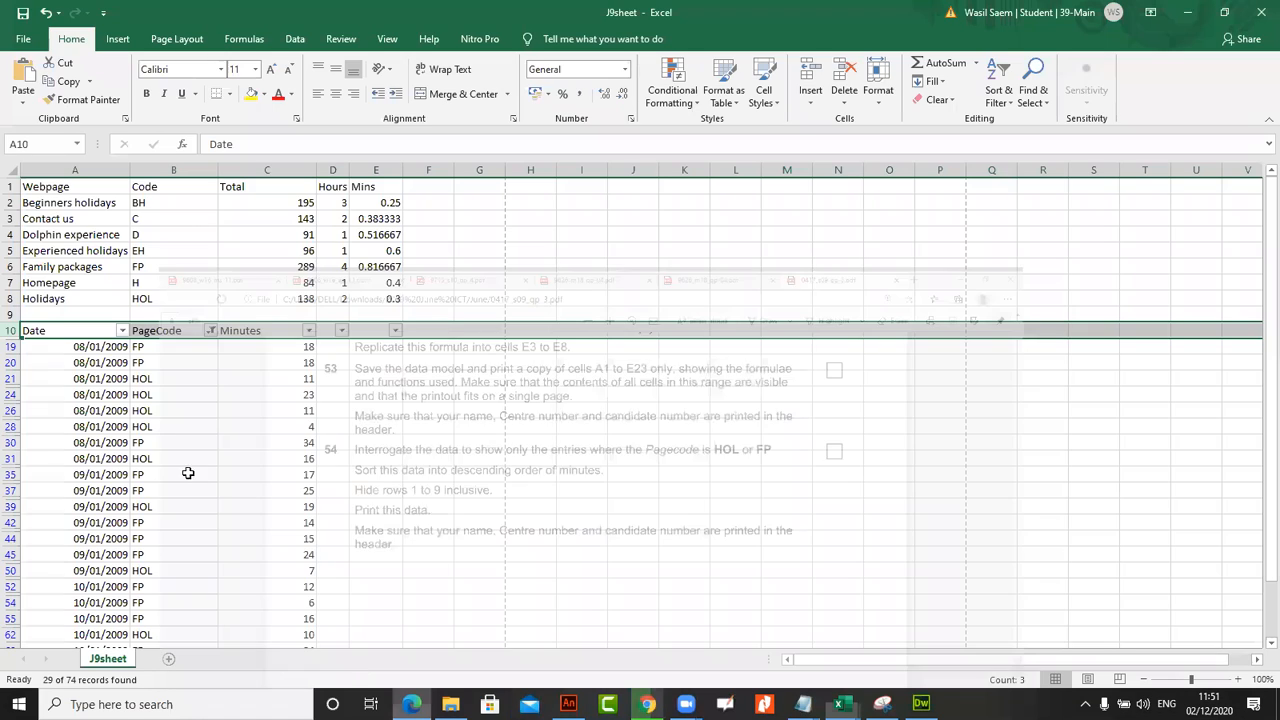
pyautogui.click(309, 331)
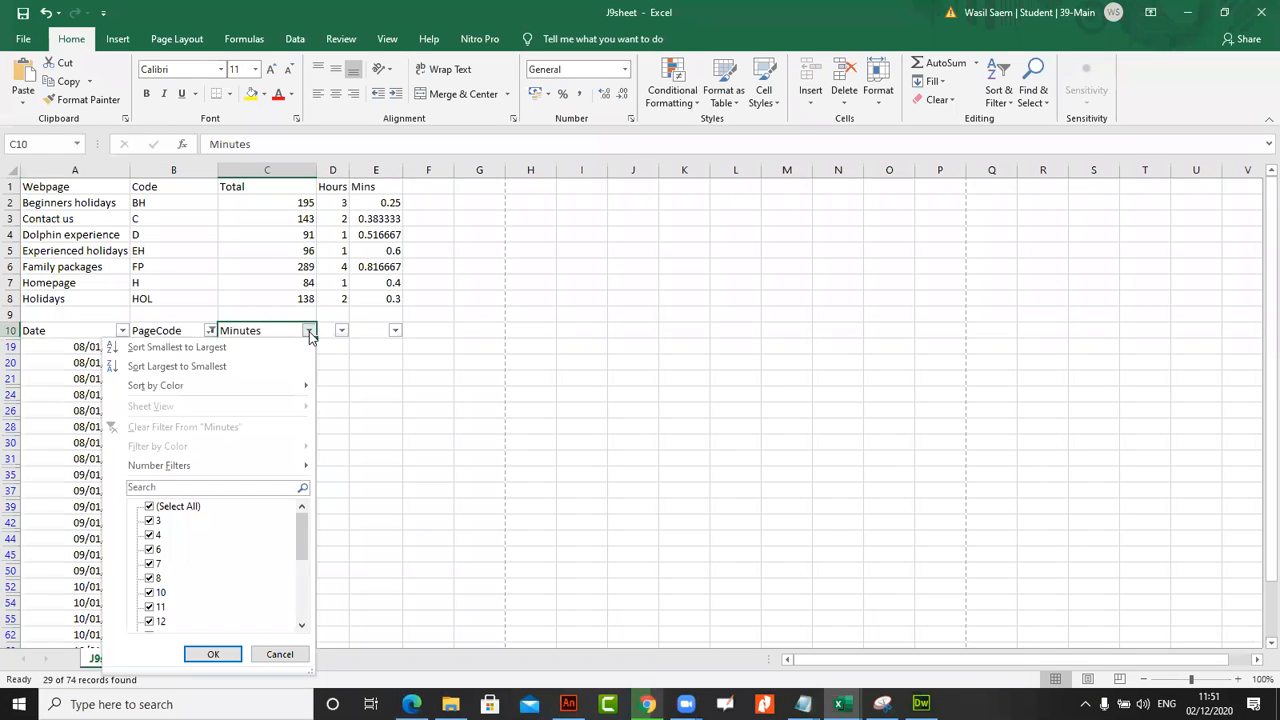
pyautogui.click(236, 350)
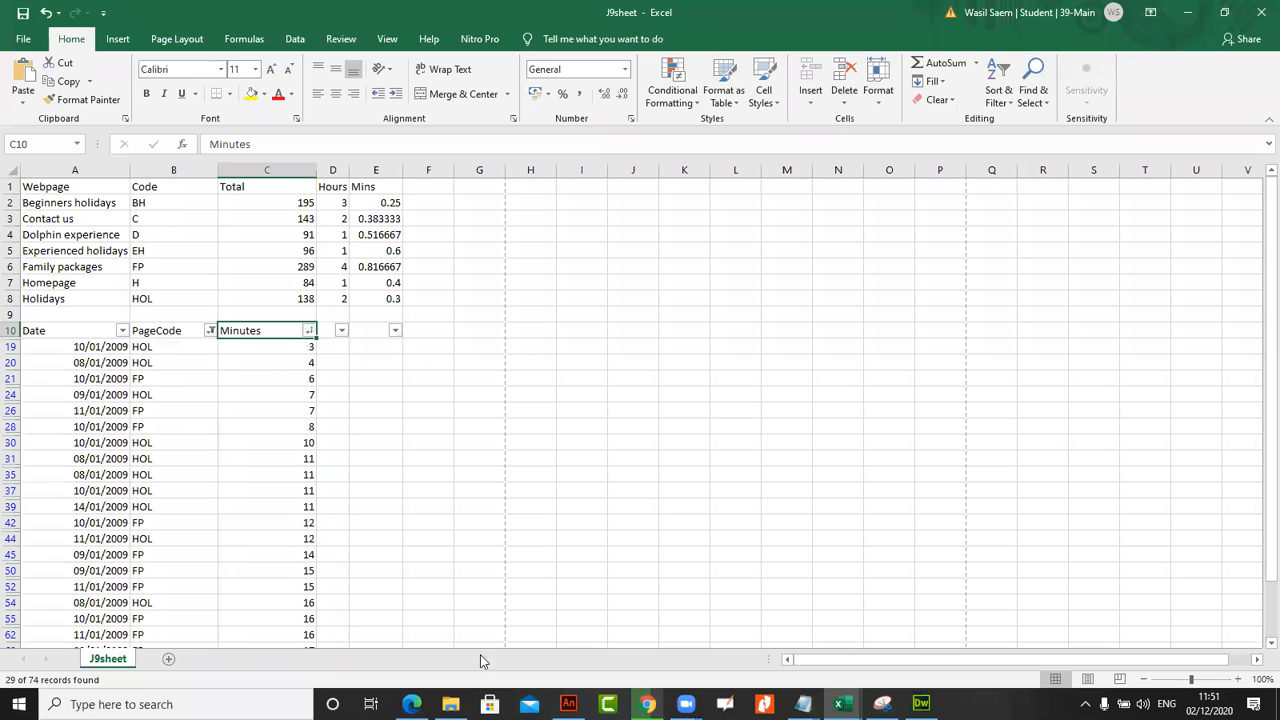
# Recheck task 54 in the exam paper and hide rows 1 to 9 of J9sheet
pyautogui.hotkey('alt', 'Tab')
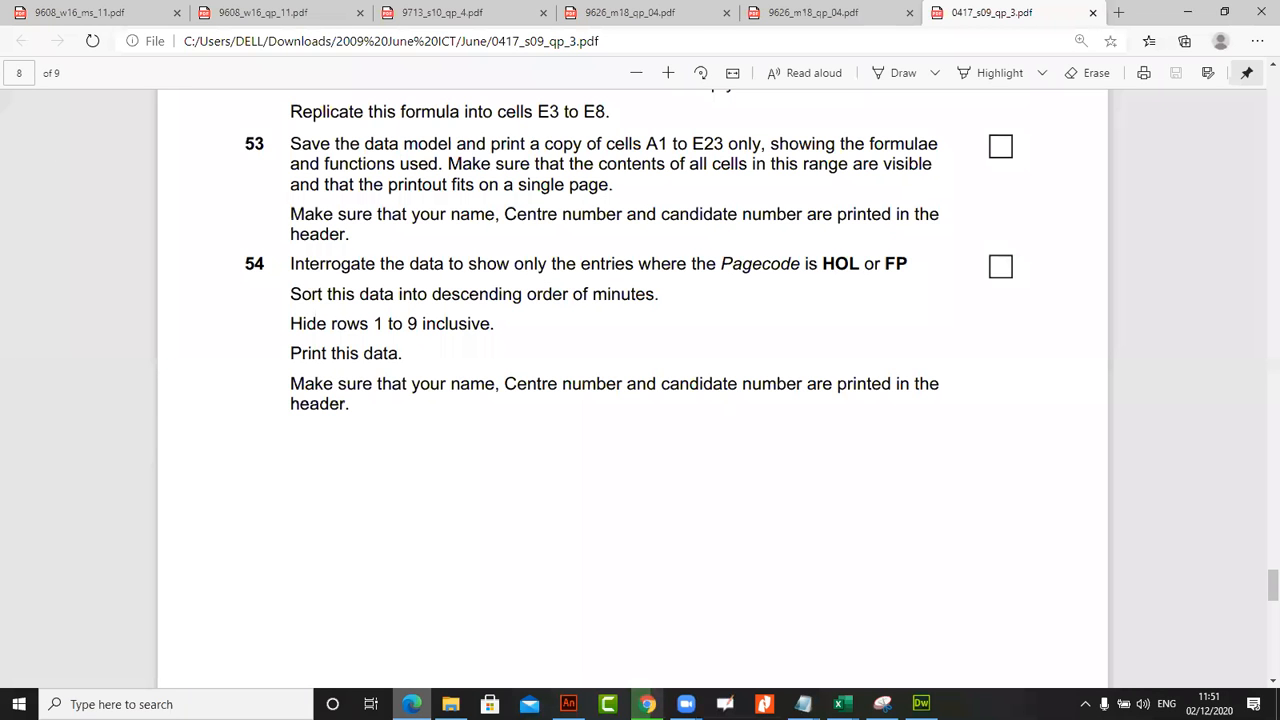
pyautogui.hotkey('alt', 'Tab')
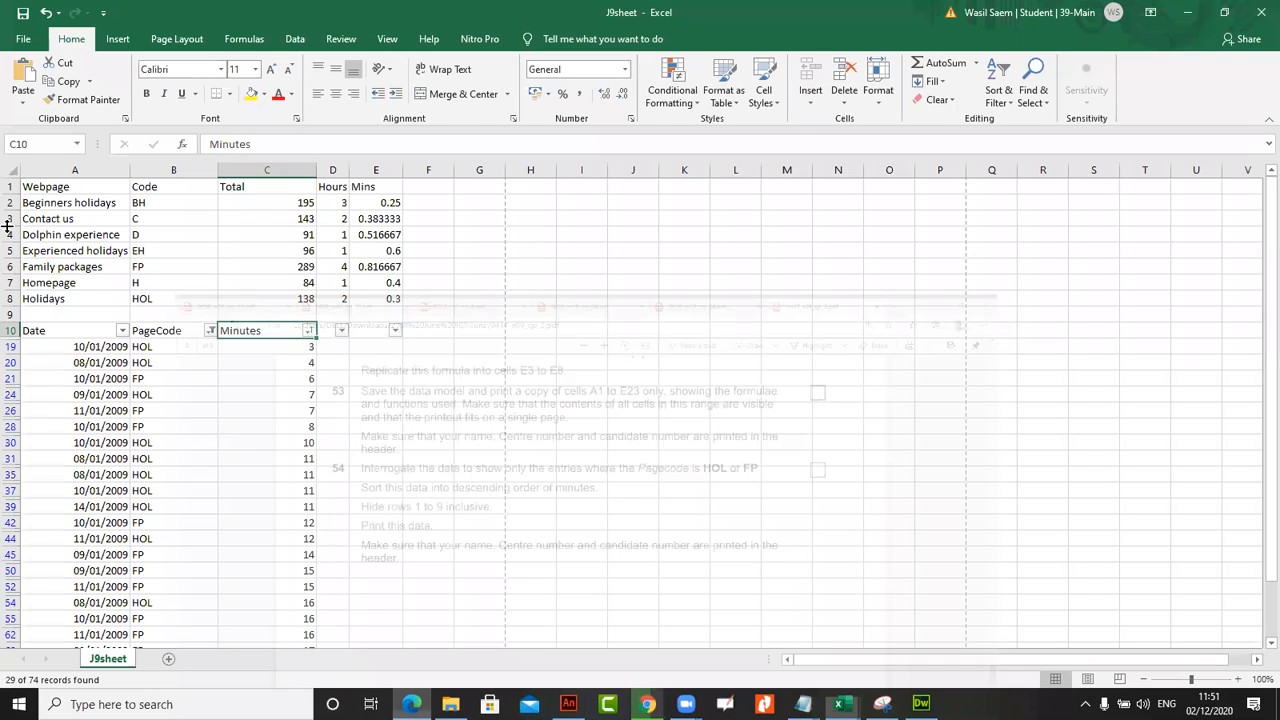
pyautogui.moveTo(12, 187); pyautogui.dragTo(7, 300)
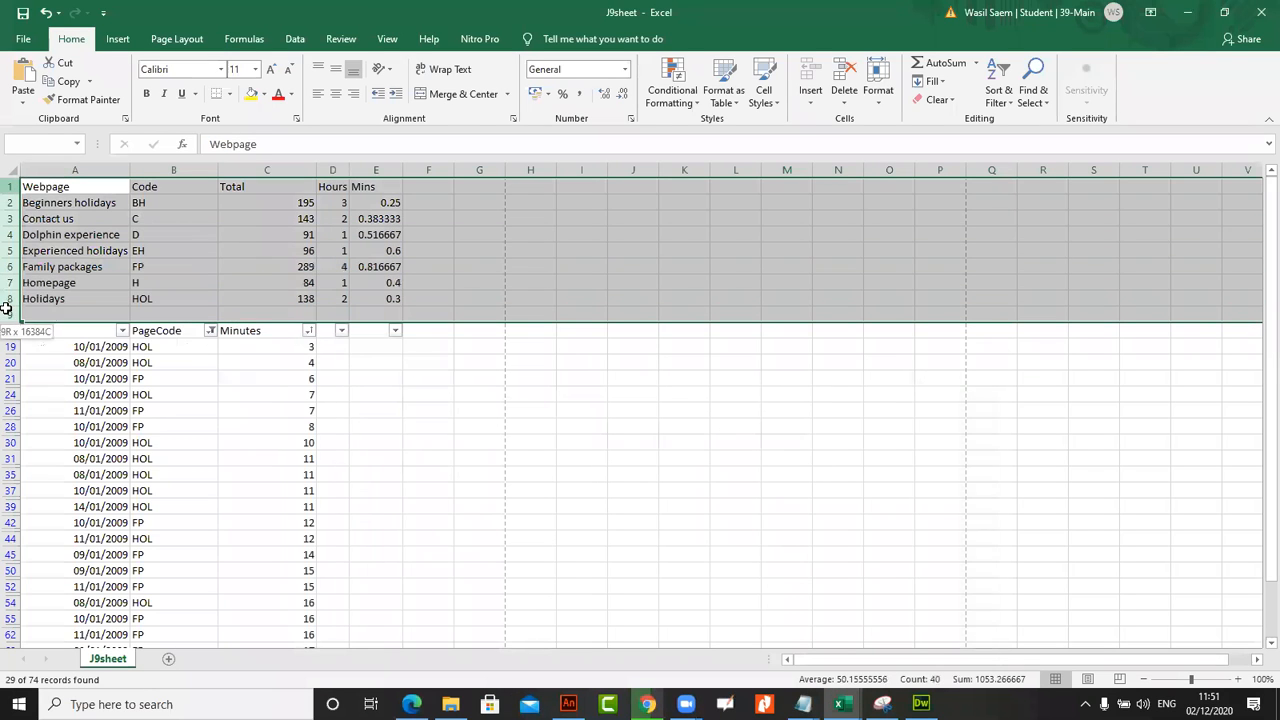
pyautogui.rightClick(10, 289)
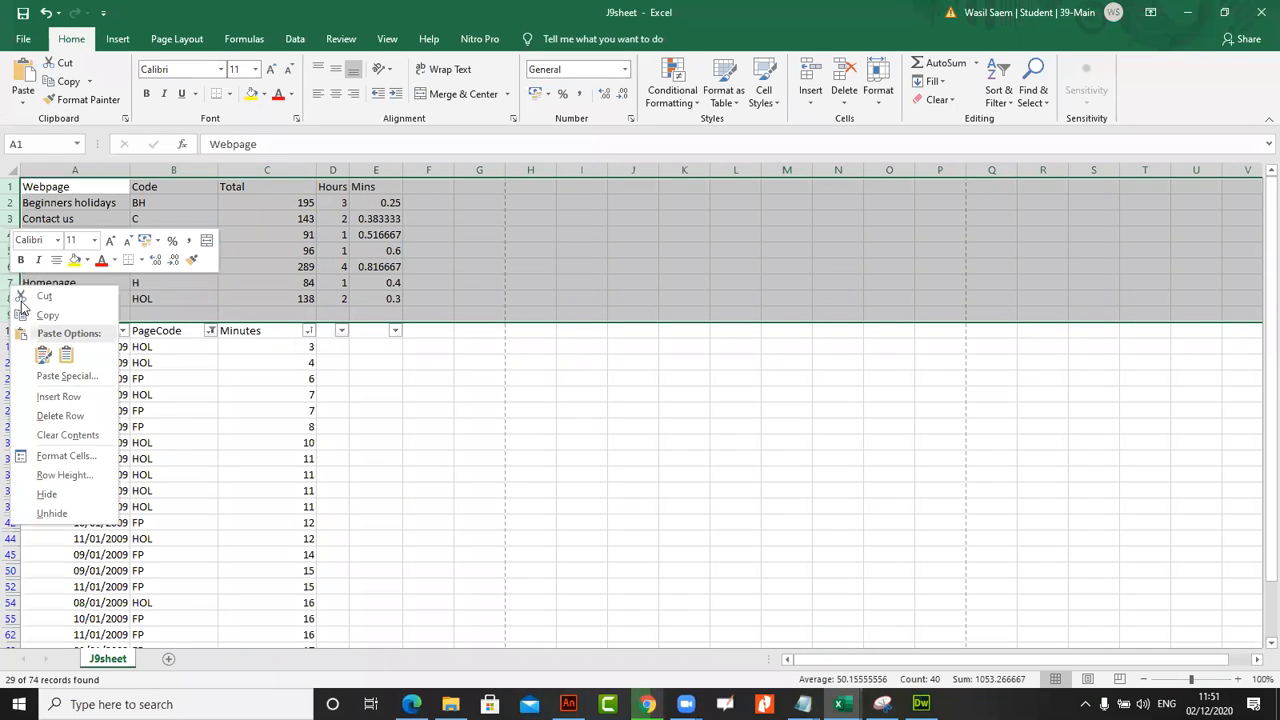
pyautogui.click(47, 494)
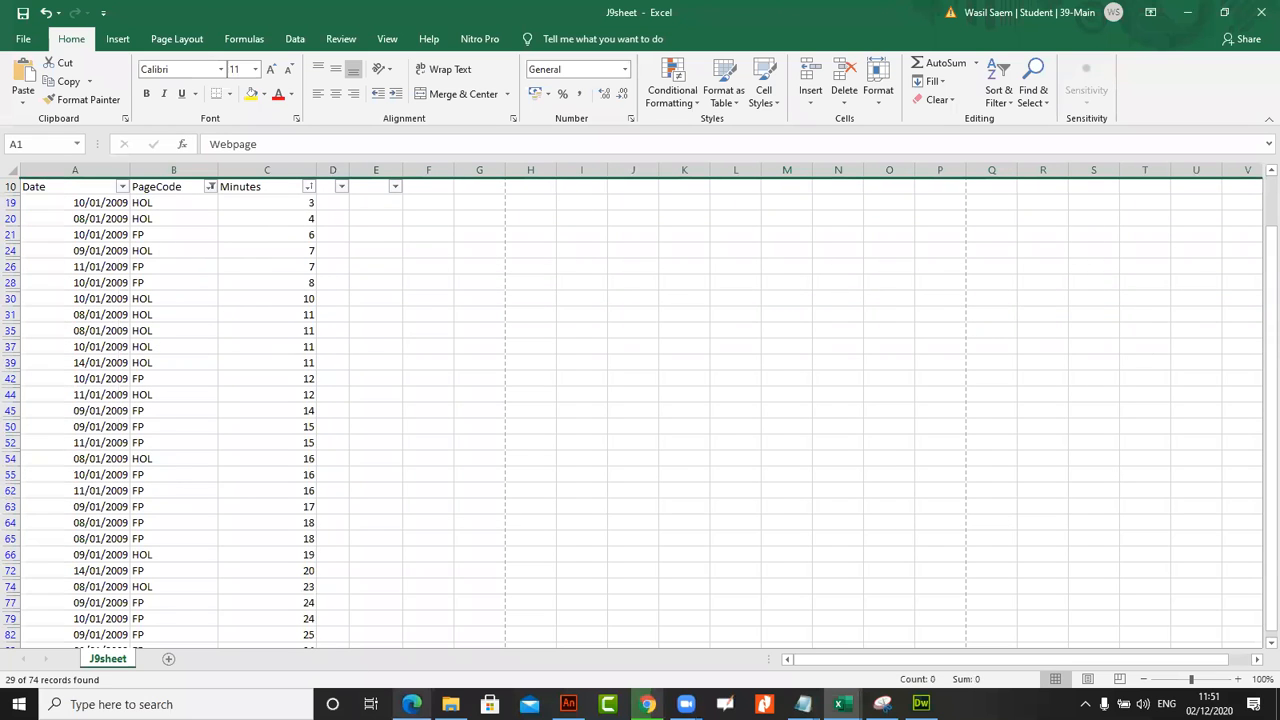
# Review tasks 47 to 54 in the exam paper, focusing on the SUMIF function and the whole-hours and remaining-minutes formulas
pyautogui.click(411, 704)
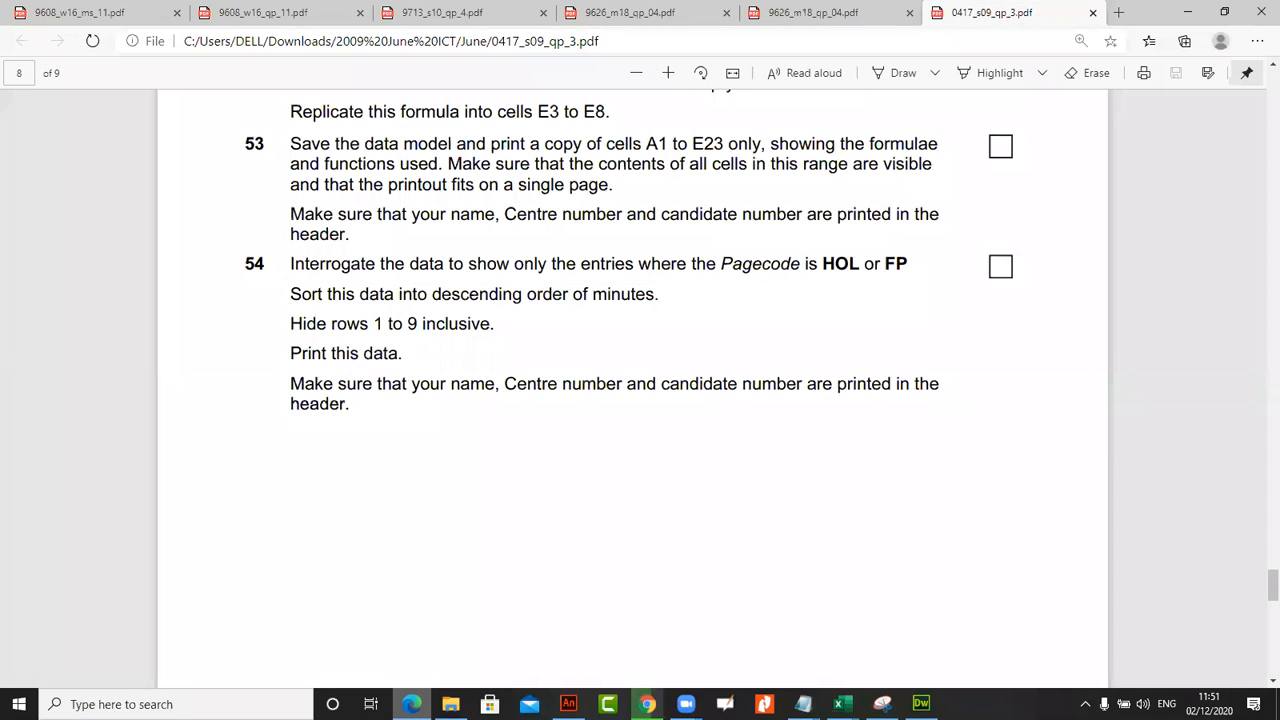
pyautogui.hotkey('alt', 'Tab')
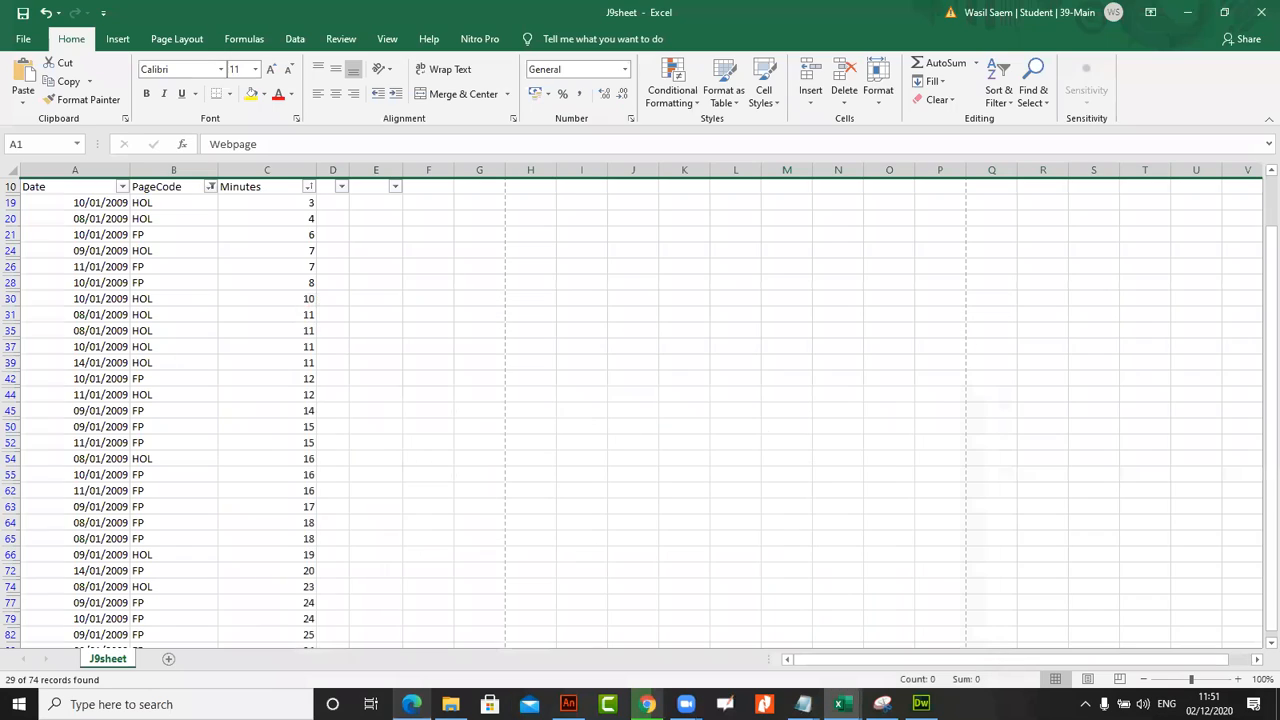
pyautogui.hotkey('alt', 'Tab')
pyautogui.scroll(-10, 403, 555)
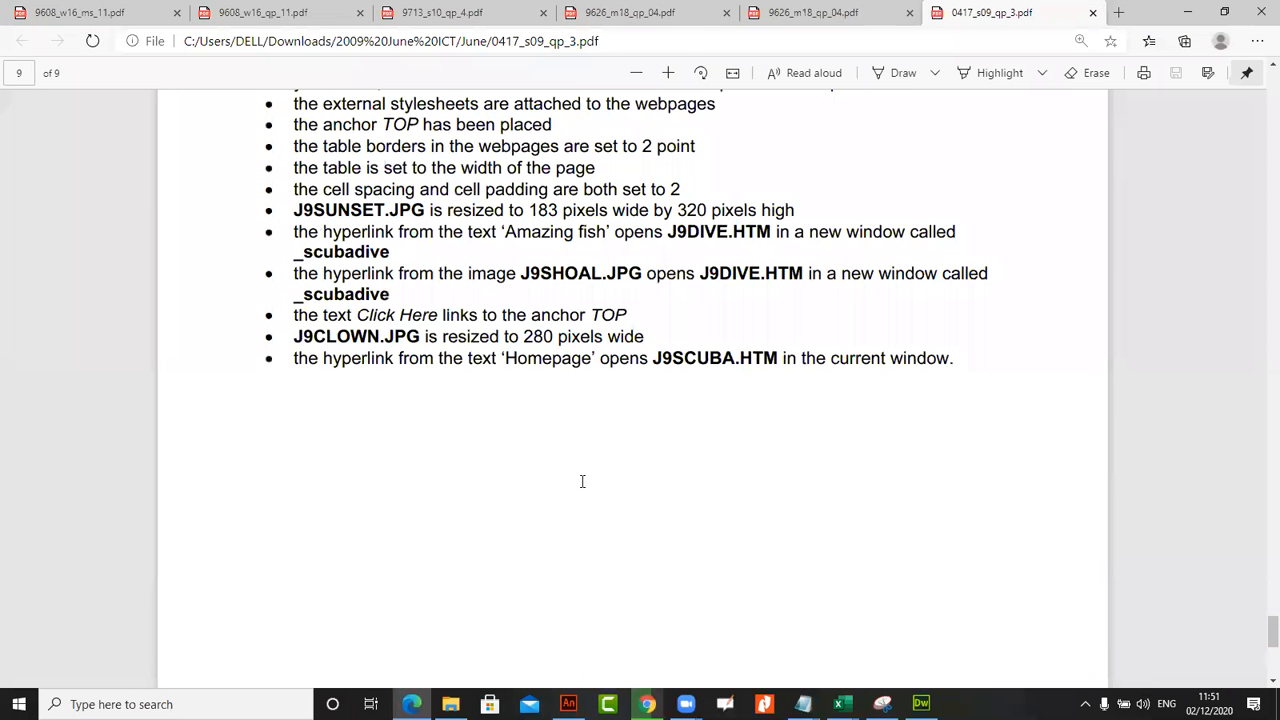
pyautogui.scroll(10, 582, 481)
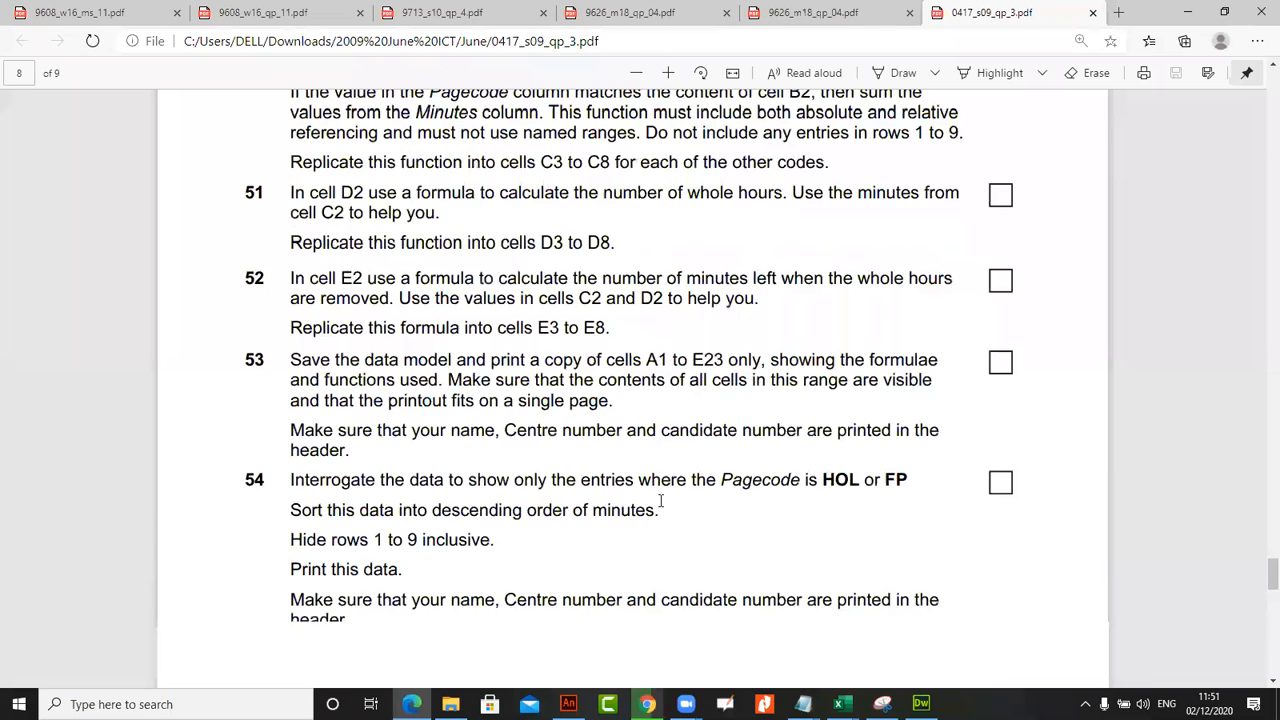
pyautogui.scroll(4, 661, 499)
pyautogui.scroll(-1, 662, 499)
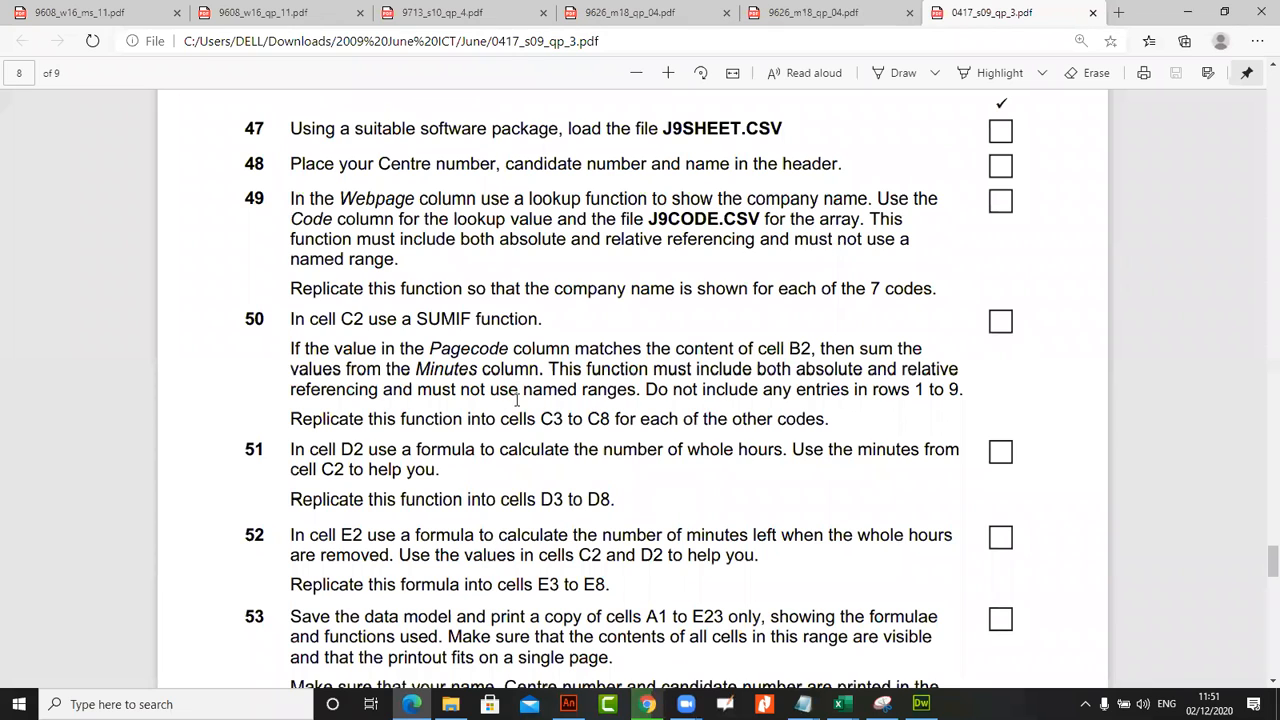
pyautogui.moveTo(297, 320); pyautogui.dragTo(416, 358)
pyautogui.click(536, 572)
pyautogui.scroll(-2, 695, 637)
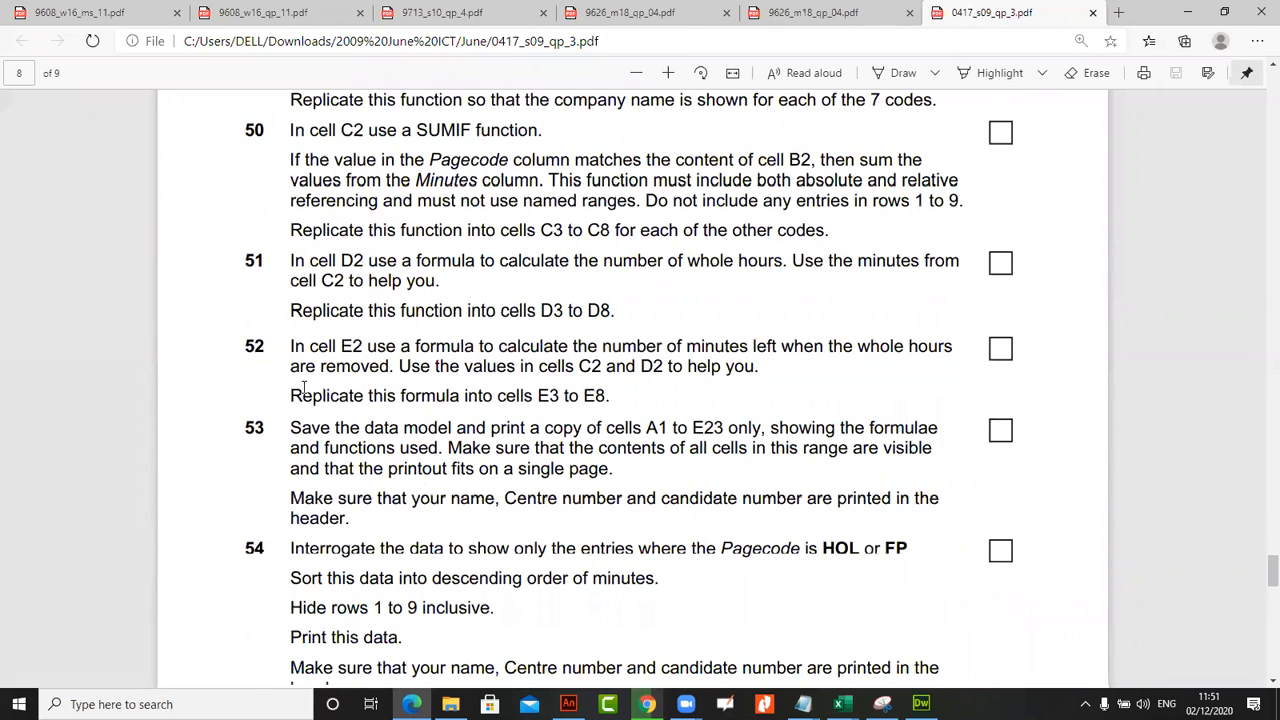
pyautogui.moveTo(358, 347); pyautogui.dragTo(459, 367)
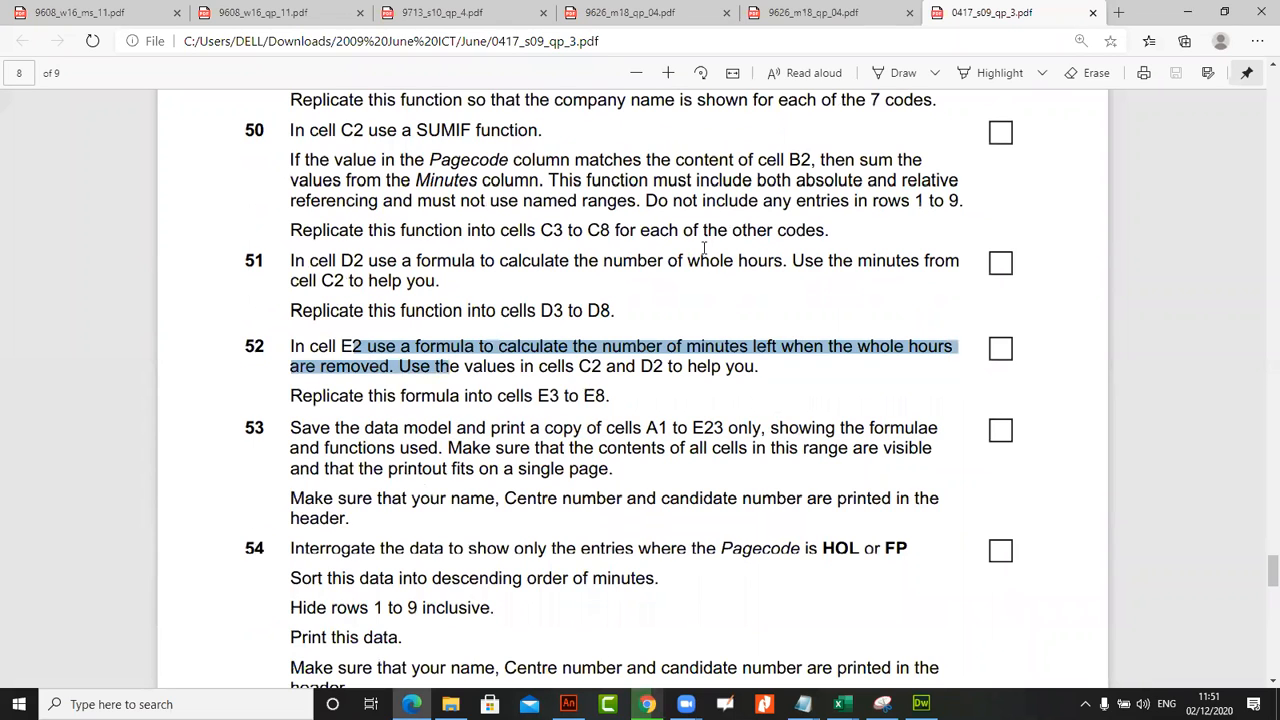
pyautogui.click(774, 352)
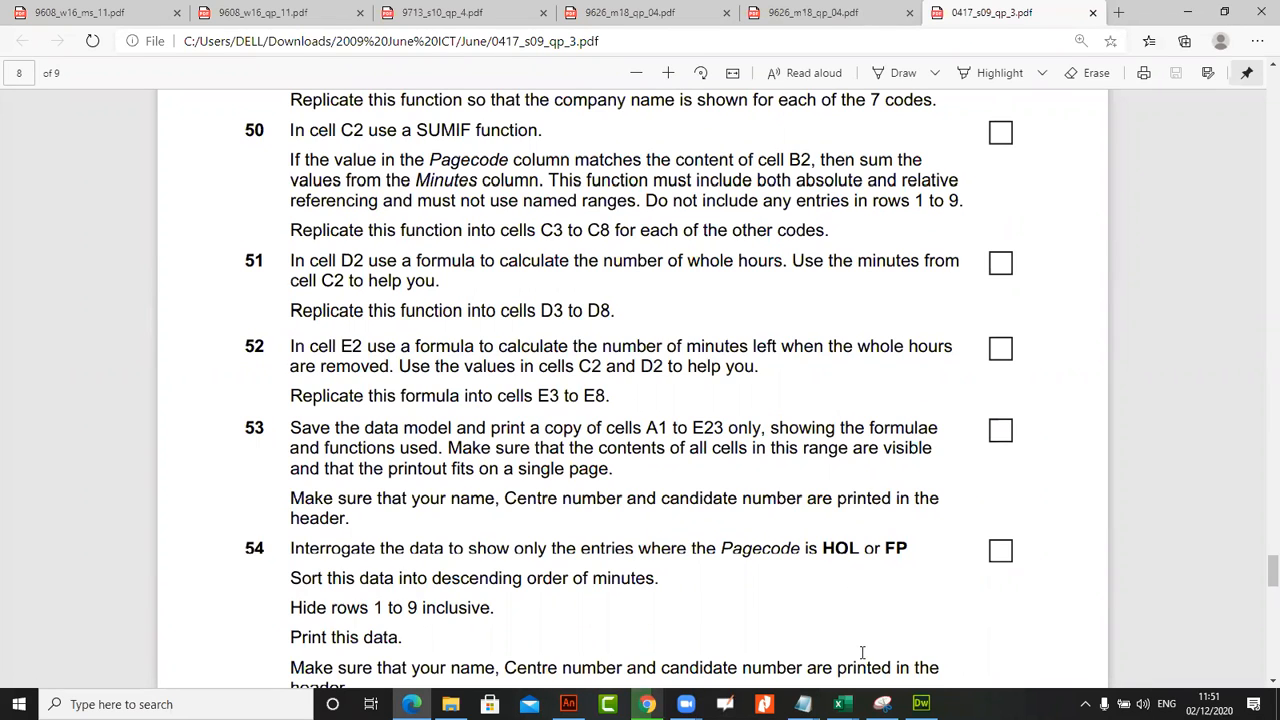
# Return to the J9sheet workbook and enter the sample number 3.23 in cell I35
pyautogui.hotkey('alt', 'Tab')
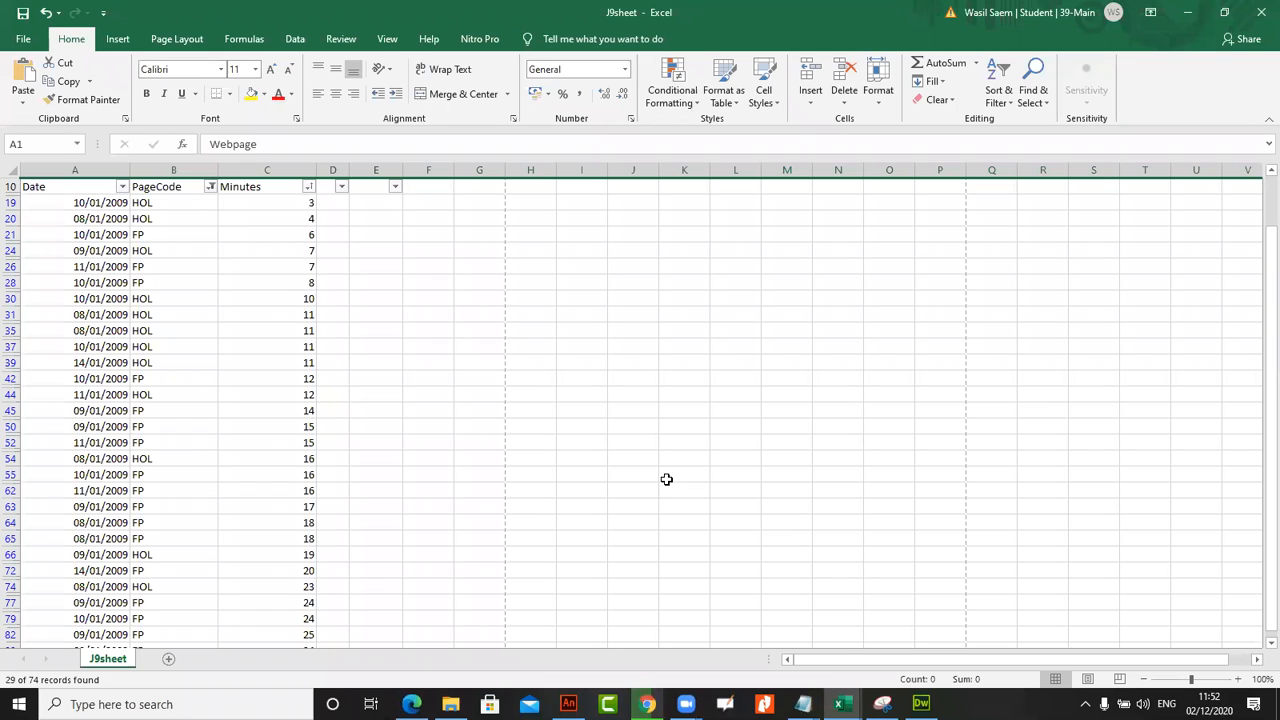
pyautogui.click(580, 333)
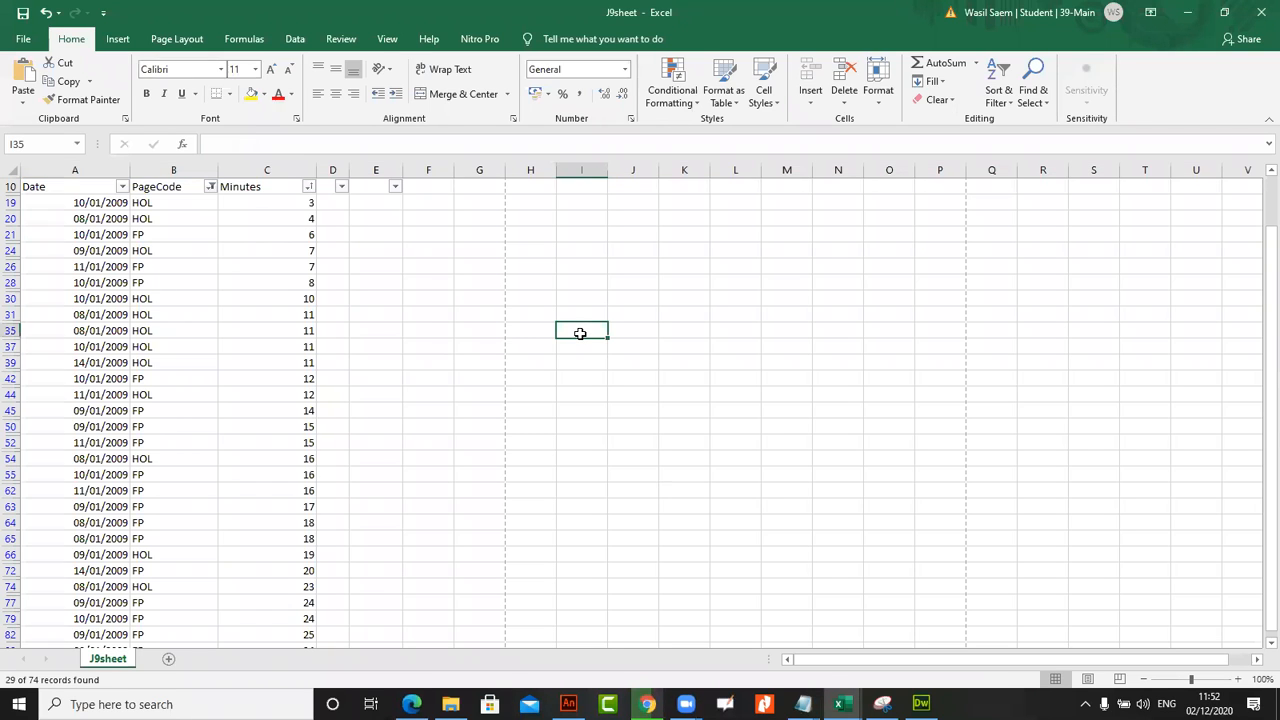
pyautogui.write('3.23')
pyautogui.press('Return')
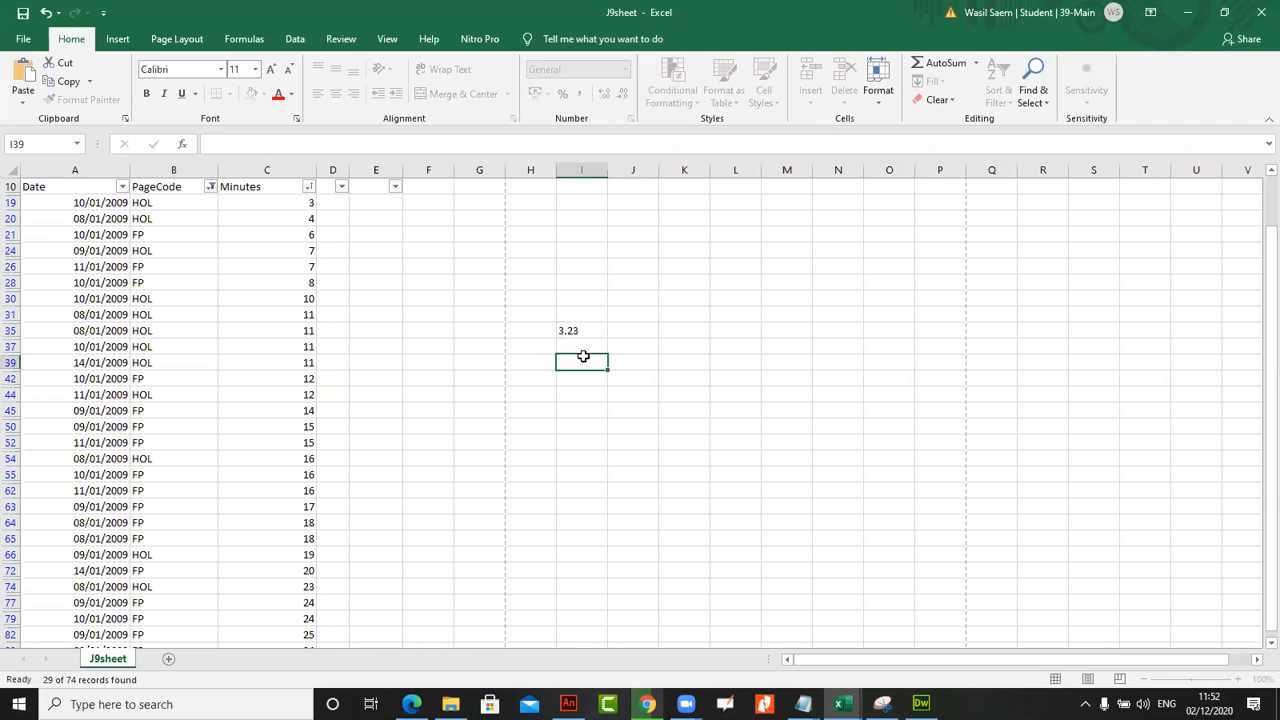
# Enter the formula =ROUND(I35,1) in cell I37 to round the sample number to one decimal place
pyautogui.click(583, 346)
pyautogui.click(407, 147)
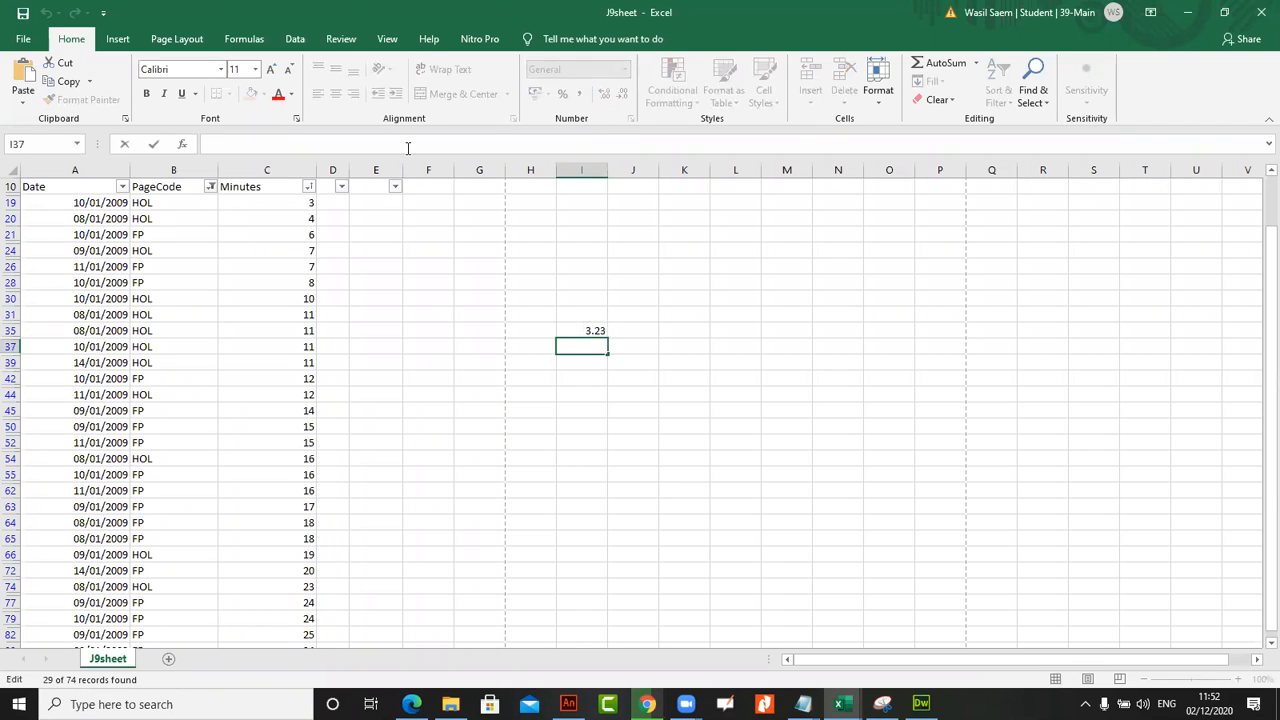
pyautogui.write('=ROUND')
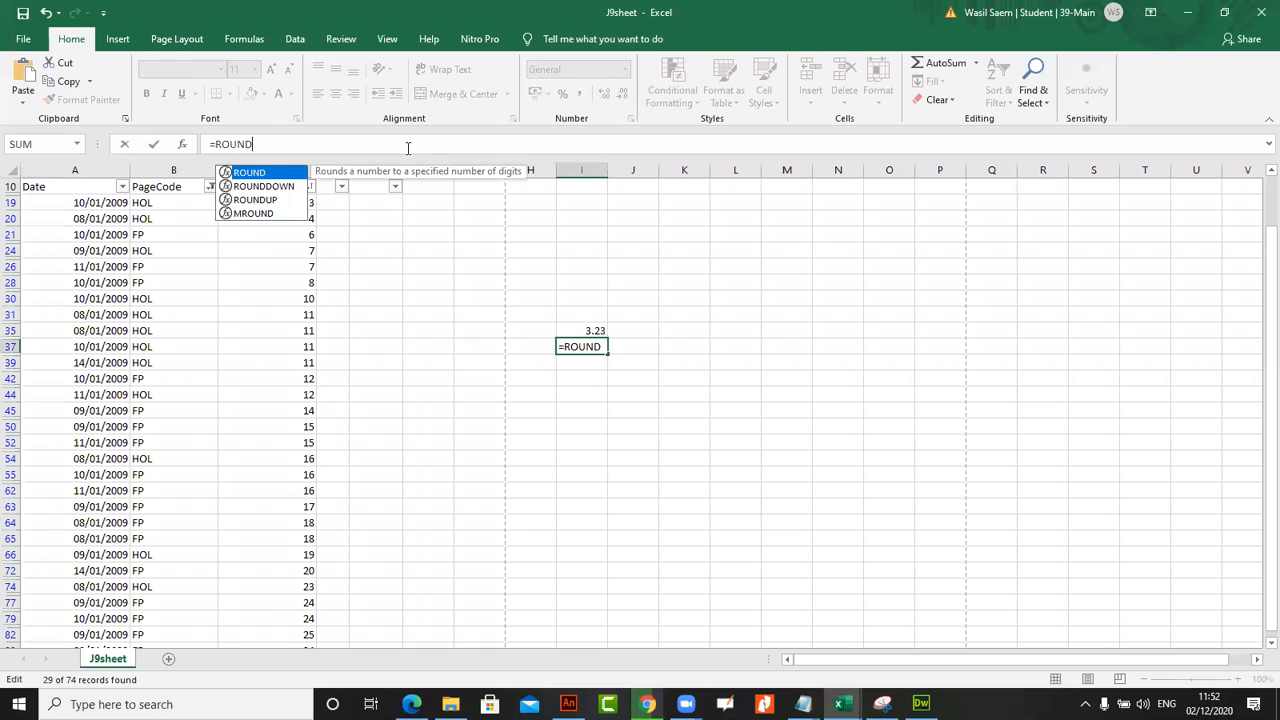
pyautogui.doubleClick(266, 173)
pyautogui.click(573, 331)
pyautogui.write(',')
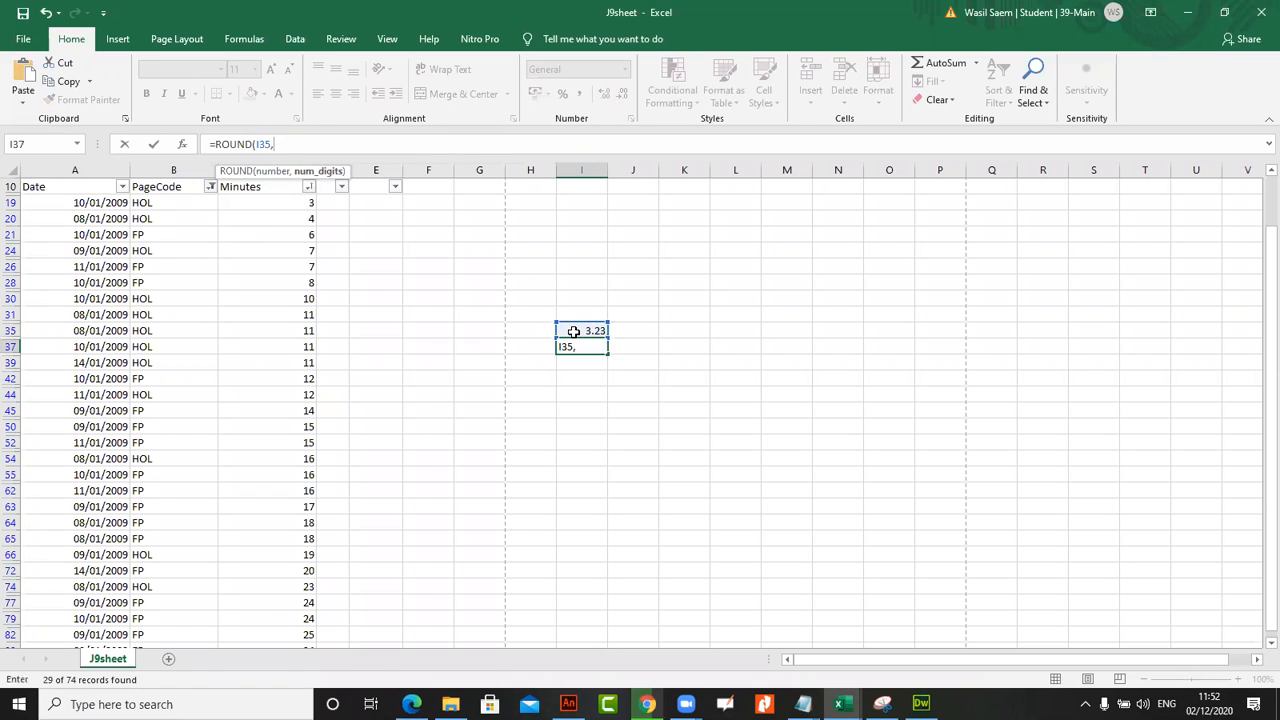
pyautogui.write('1')
pyautogui.press('Return')
# Set the number of digits in the ROUND formula in cell I37 to 2
pyautogui.click(585, 348)
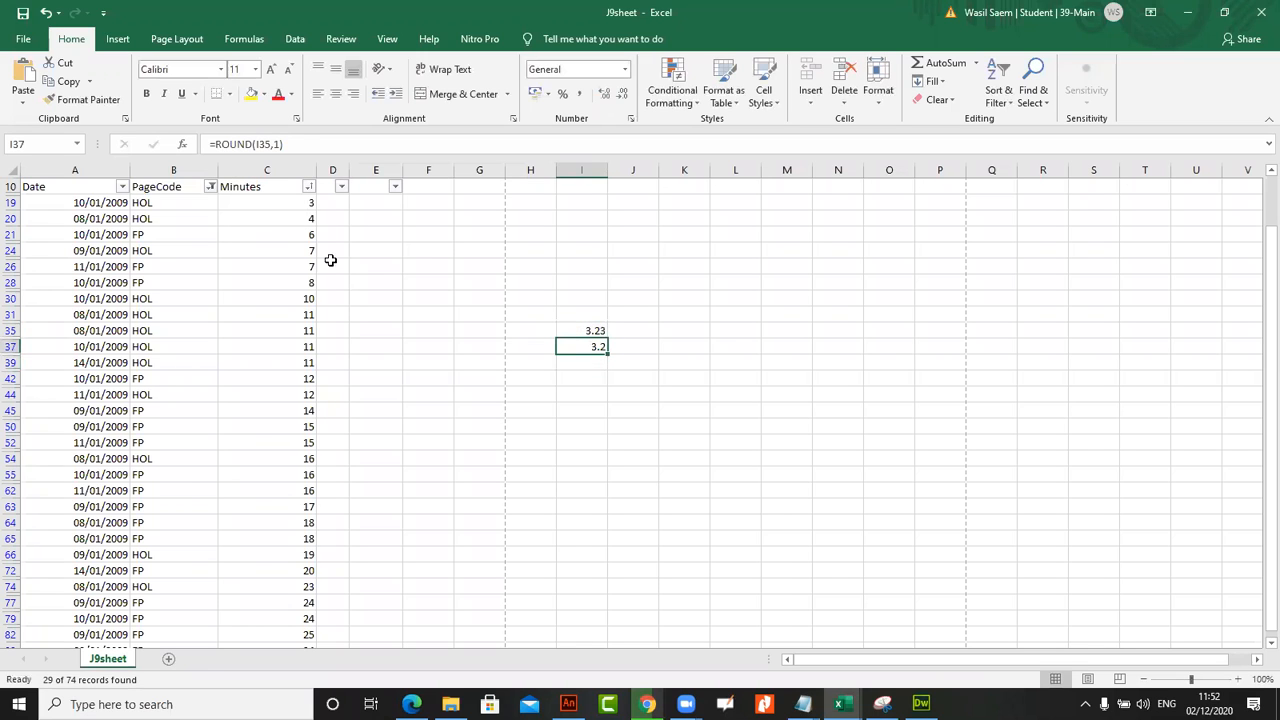
pyautogui.click(279, 144)
pyautogui.press('BackSpace')
pyautogui.write('2')
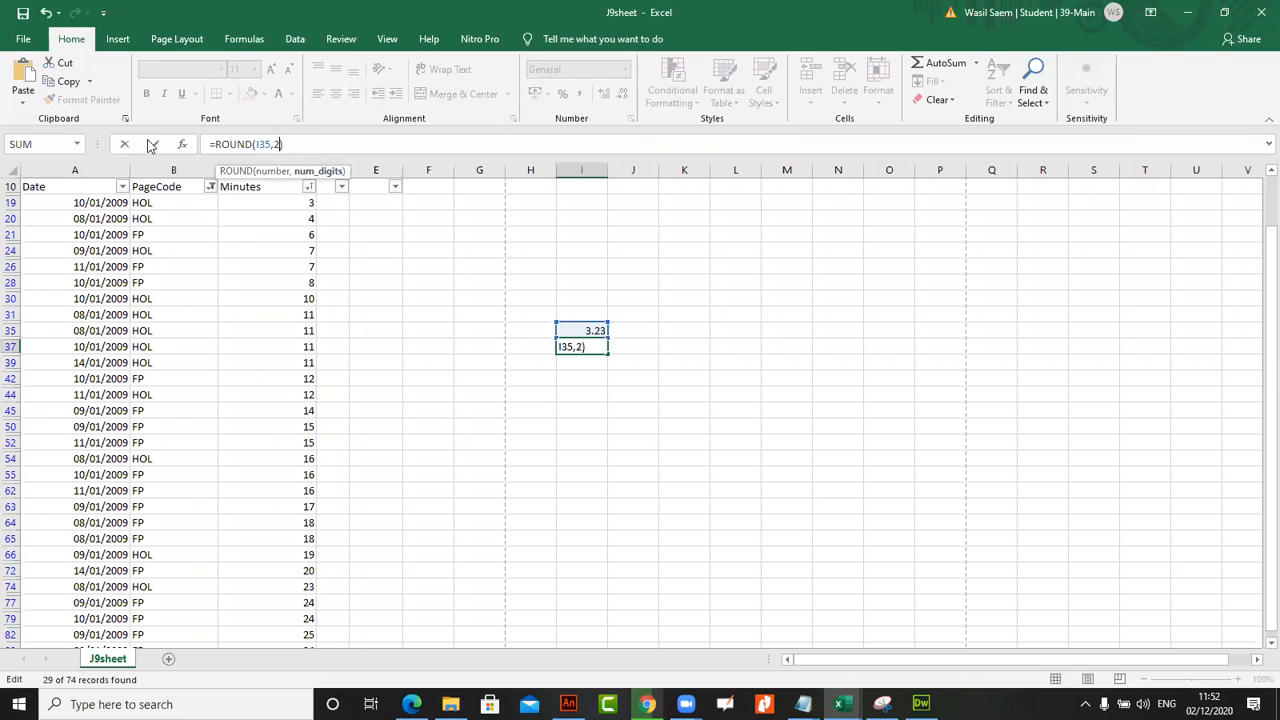
pyautogui.click(151, 144)
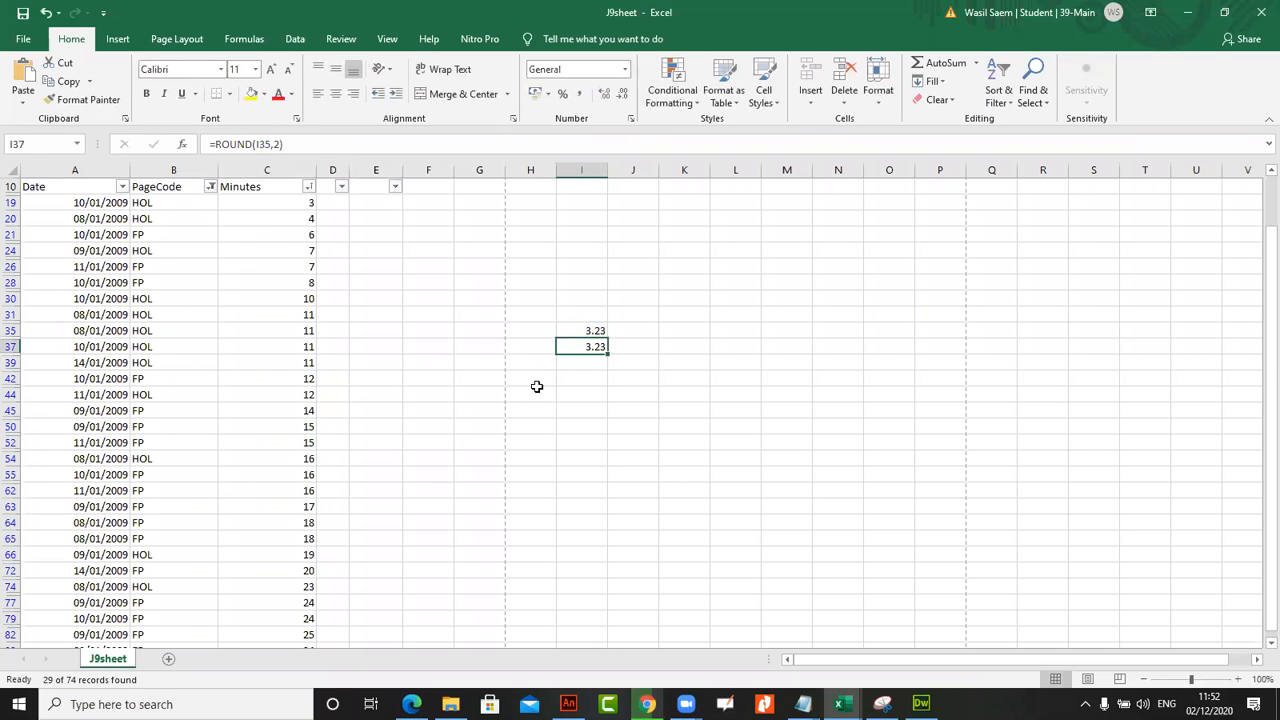
# Enter the formula =INT(I35) in cell J35 to return the whole-number part of the sample number
pyautogui.click(629, 333)
pyautogui.click(353, 143)
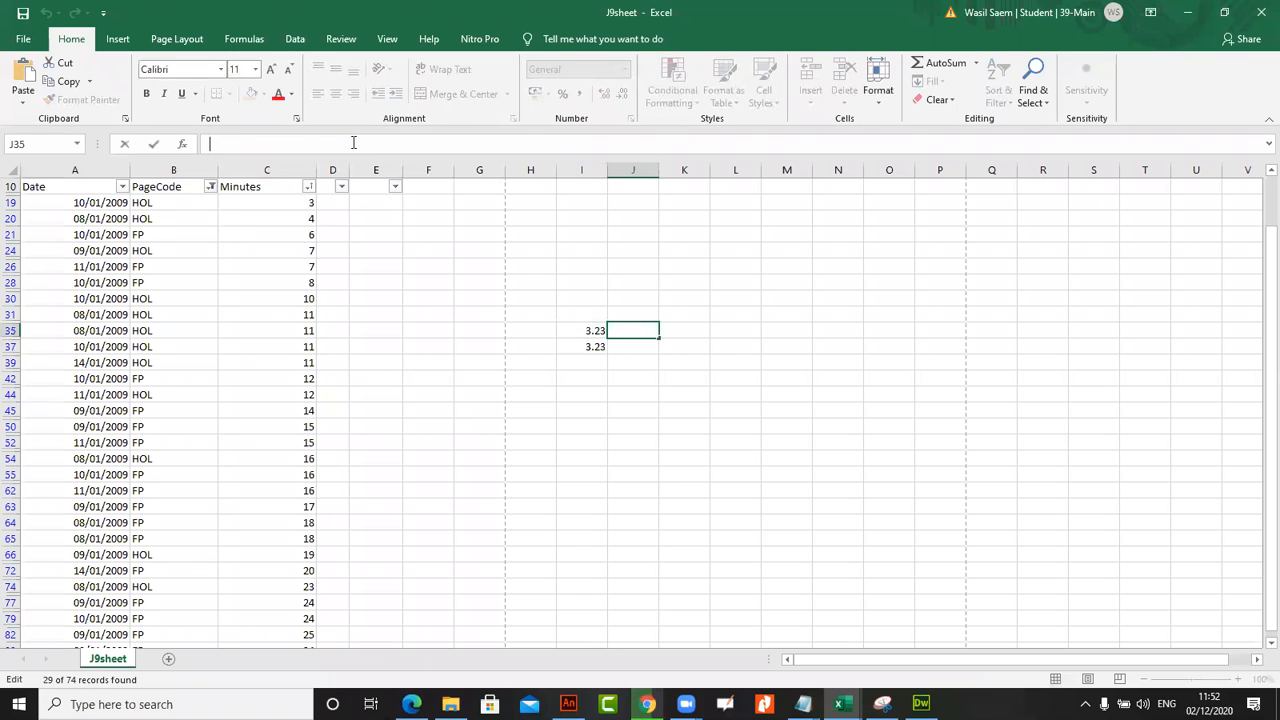
pyautogui.write('=IN')
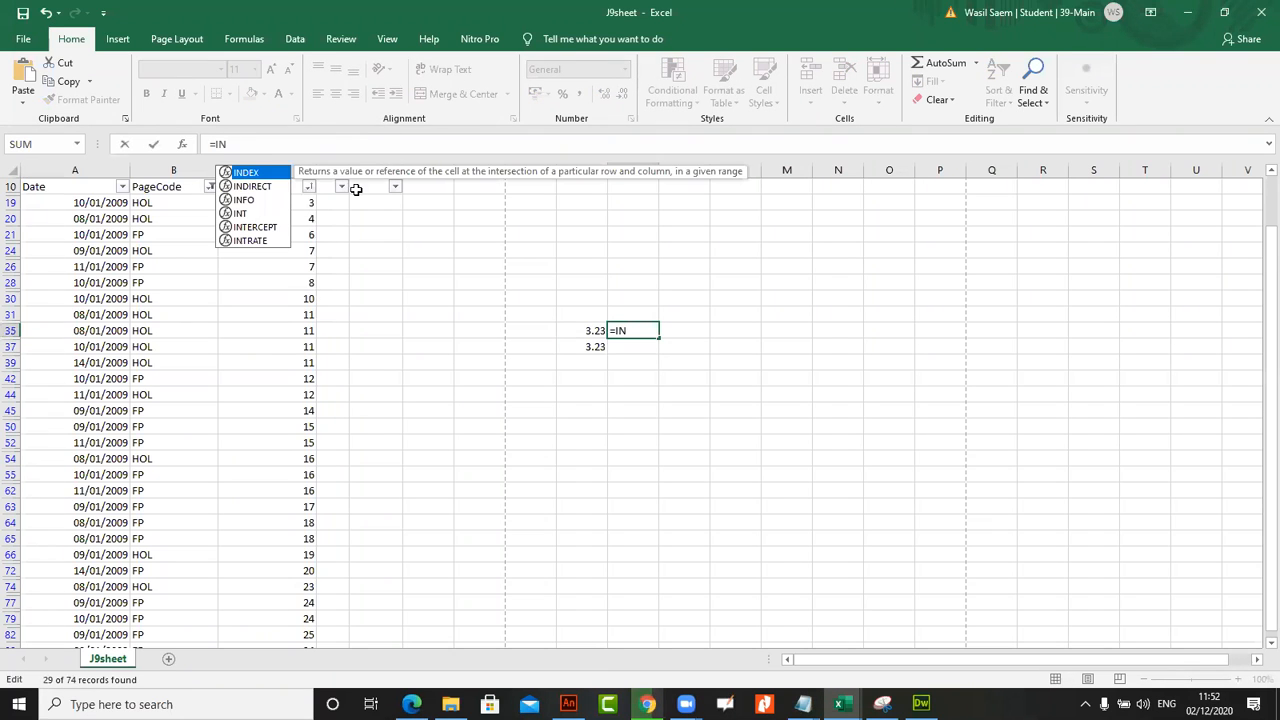
pyautogui.doubleClick(241, 214)
pyautogui.click(588, 331)
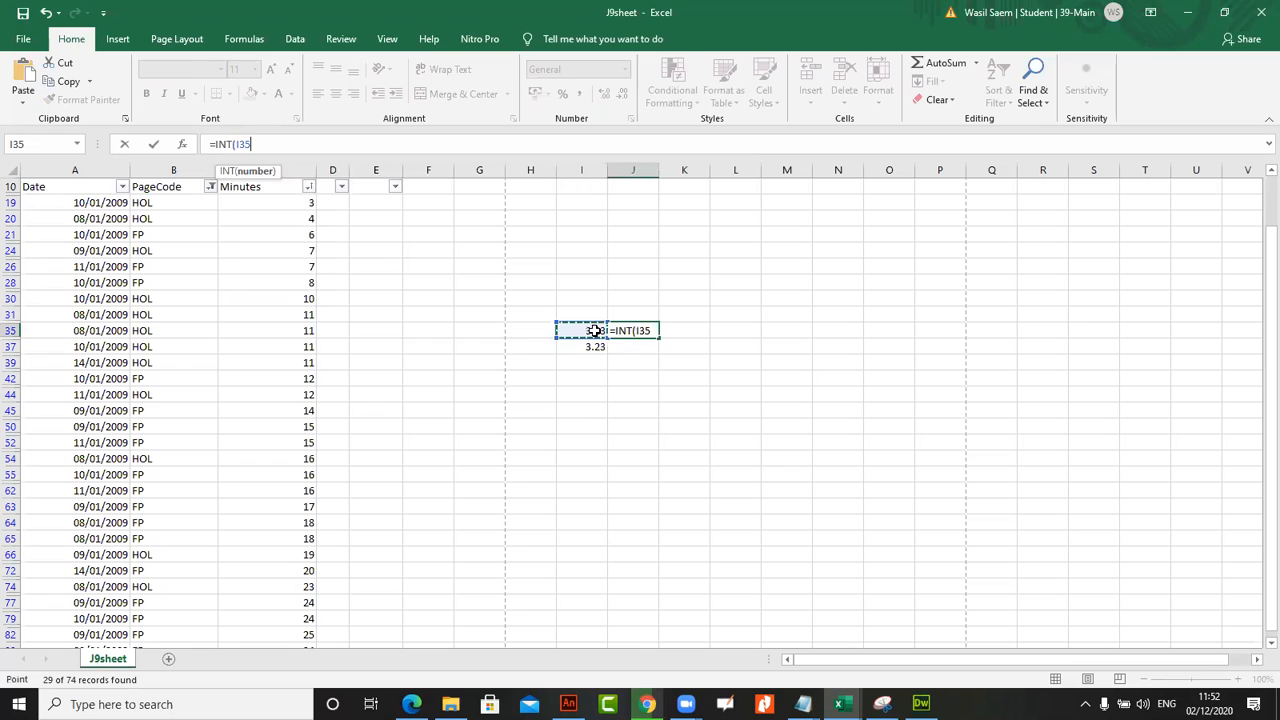
pyautogui.press('Return')
pyautogui.click(633, 331)
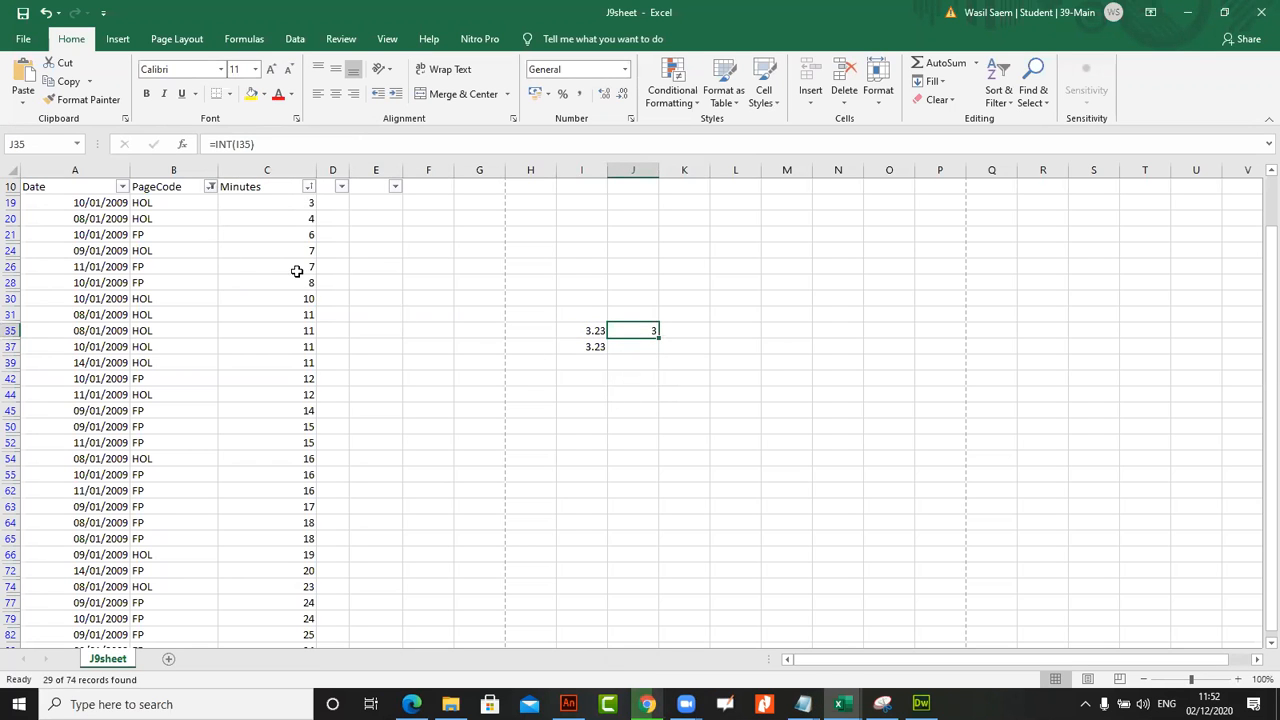
# Set the sample number in cell I35 to 3.88 and compare it with the INT formula's result in J35
pyautogui.click(580, 331)
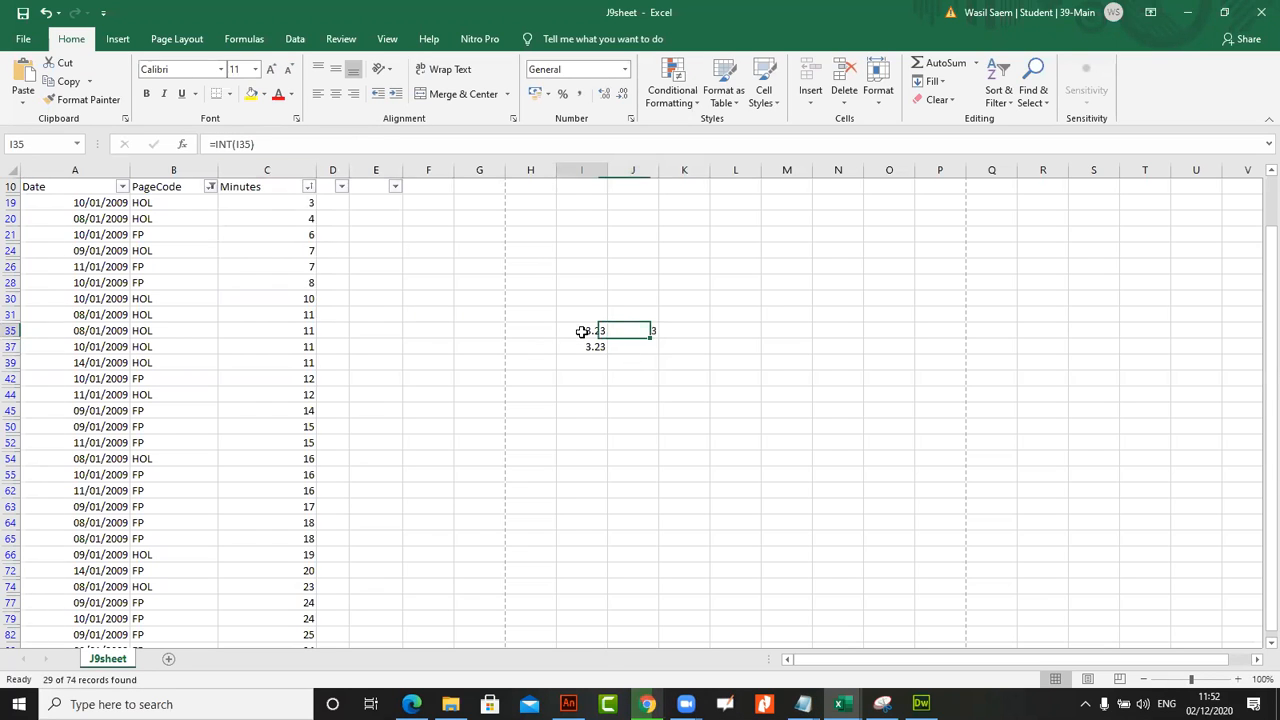
pyautogui.click(246, 145)
pyautogui.press('BackSpace')
pyautogui.press('BackSpace')
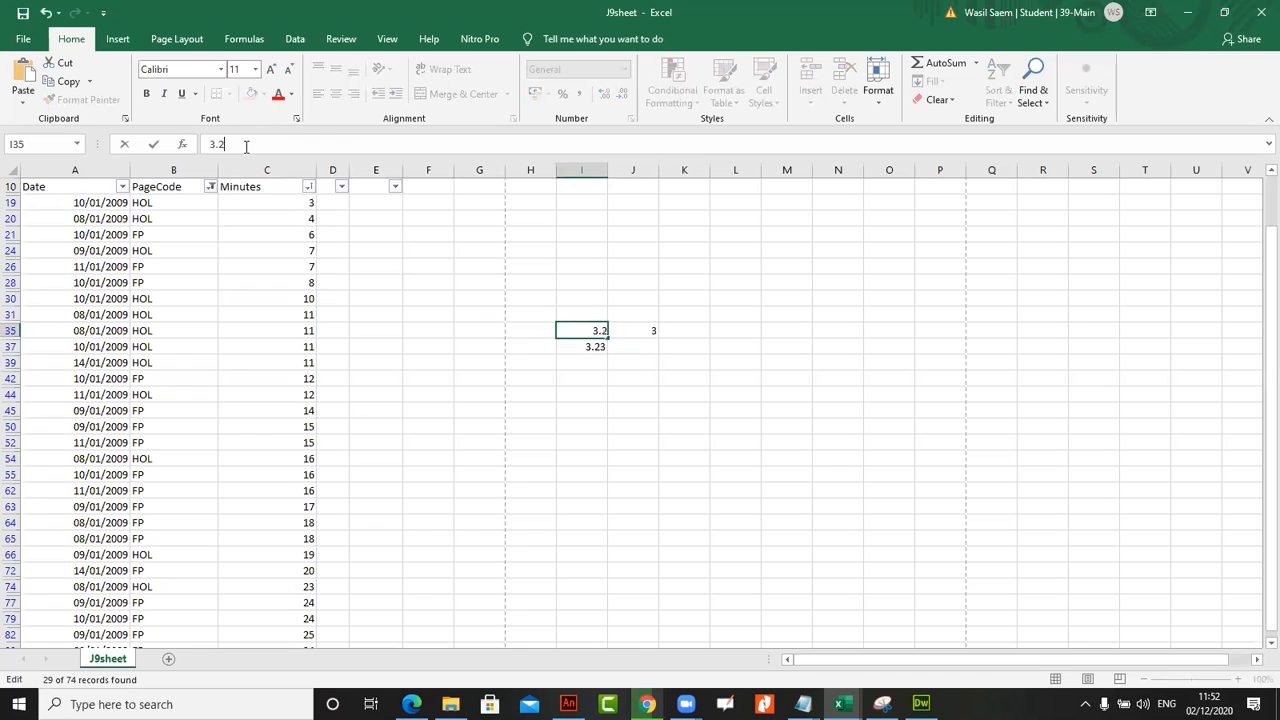
pyautogui.hotkey('ctrl', 'Return')
pyautogui.click(639, 330)
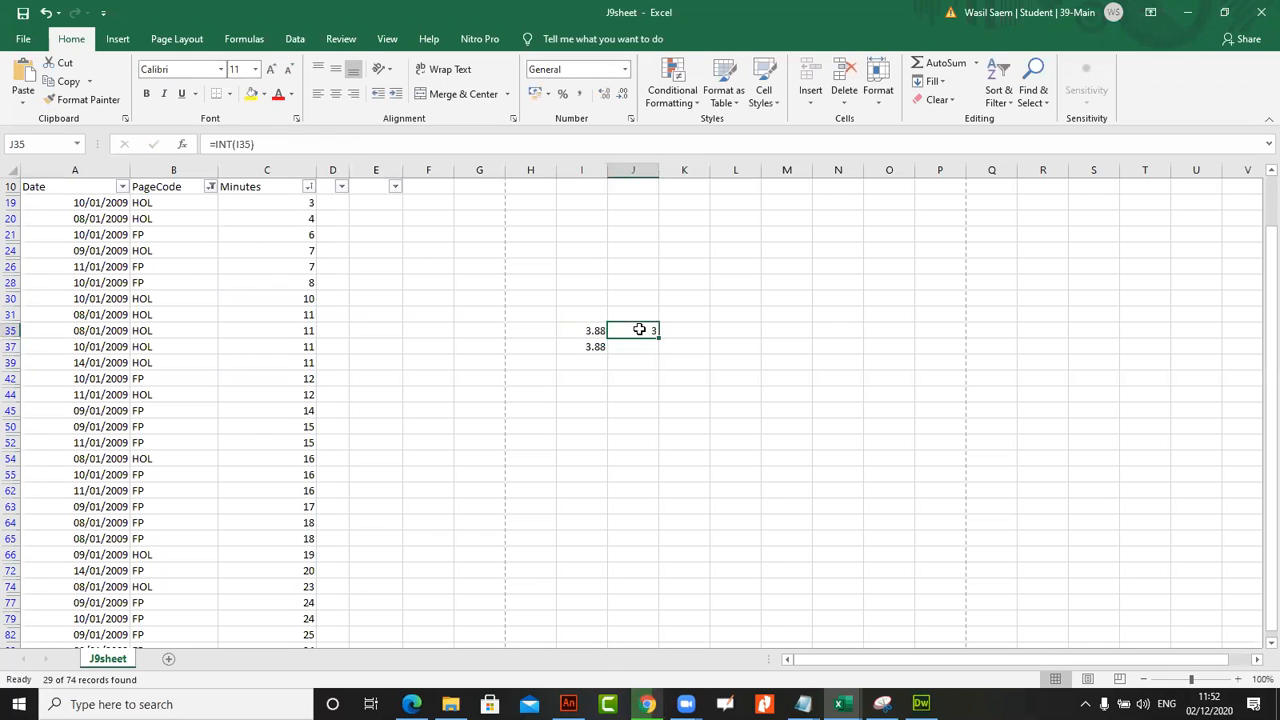
pyautogui.click(585, 331)
pyautogui.click(631, 333)
pyautogui.click(592, 333)
# Set the number of digits in the ROUND formula in cell I37 to 0
pyautogui.click(594, 347)
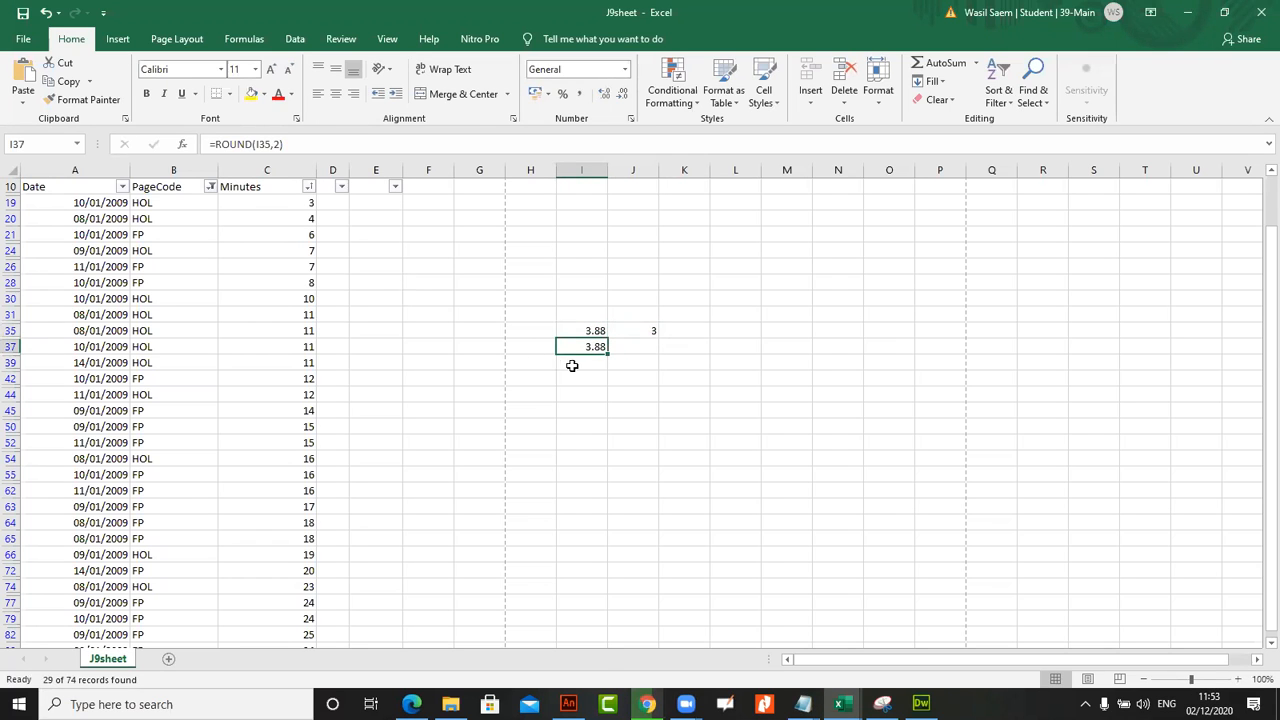
pyautogui.click(280, 144)
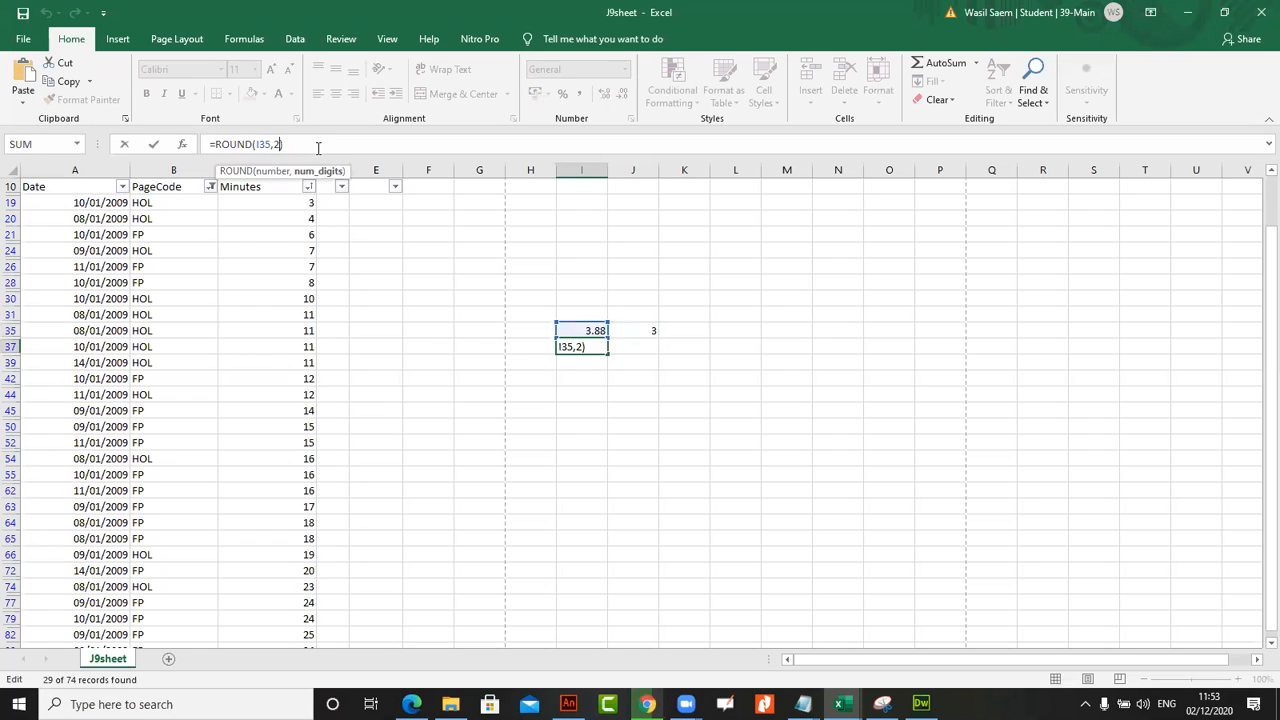
pyautogui.press('BackSpace')
pyautogui.write('0')
pyautogui.press('Return')
pyautogui.click(584, 347)
# Set the sample number in cell I35 to 3.11 and compare the INT result in J35 with the ROUND result in I37
pyautogui.click(585, 331)
pyautogui.click(241, 145)
pyautogui.press('BackSpace')
pyautogui.press('BackSpace')
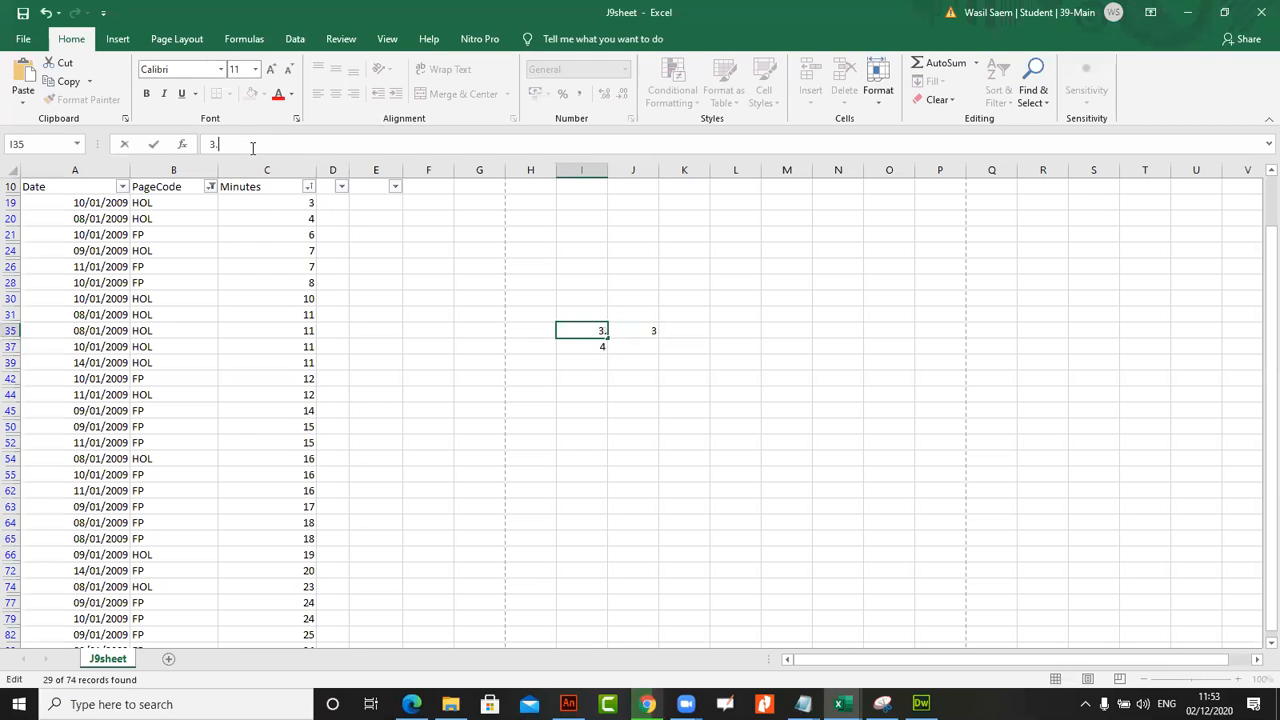
pyautogui.write('11')
pyautogui.press('Return')
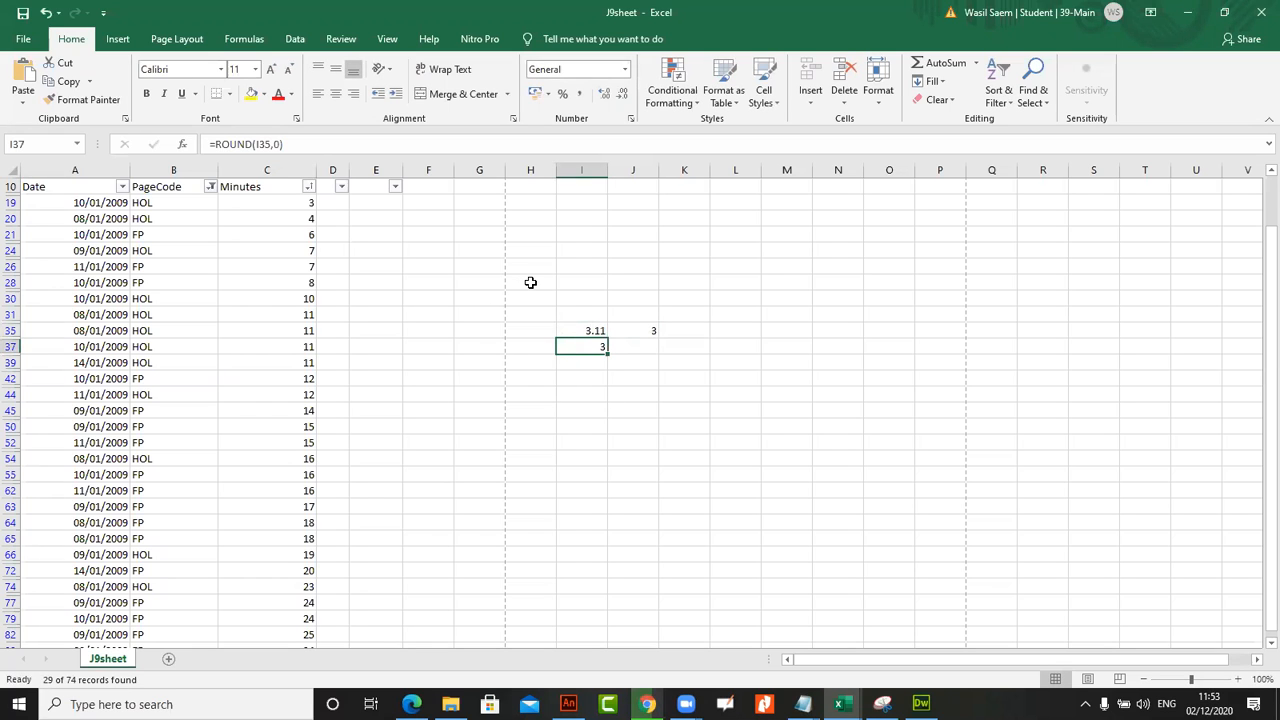
pyautogui.click(640, 331)
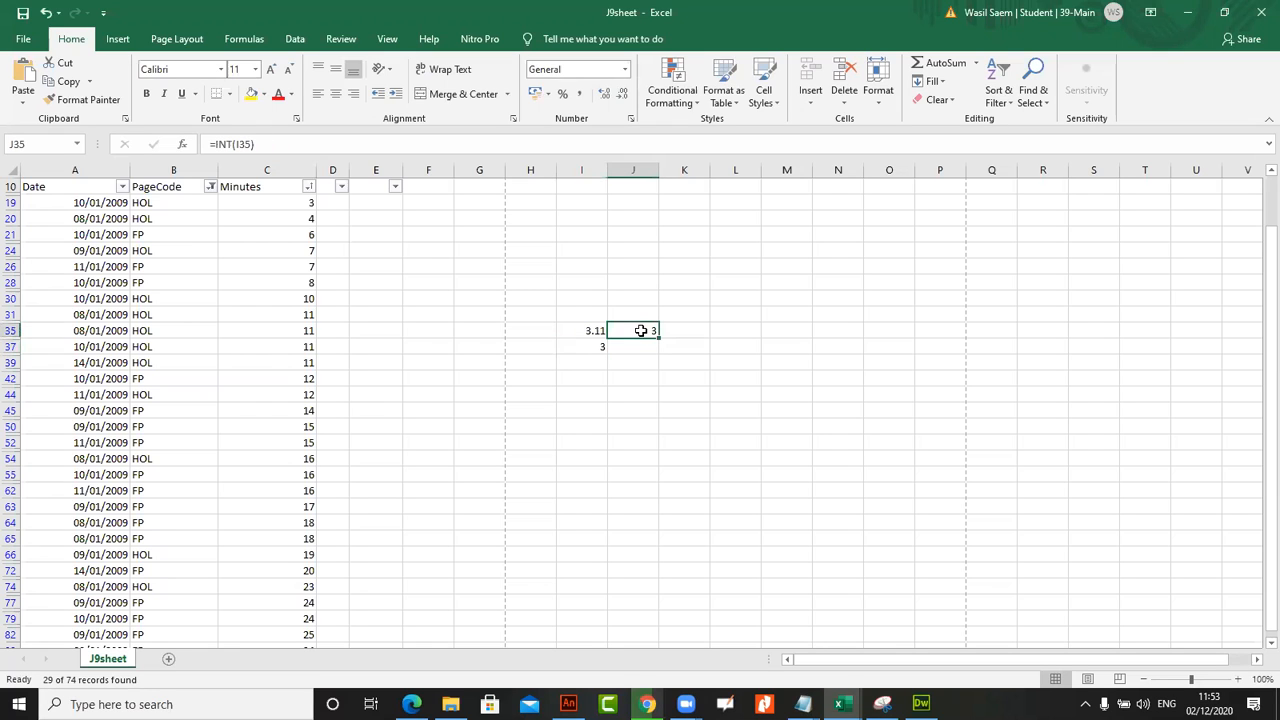
pyautogui.click(580, 343)
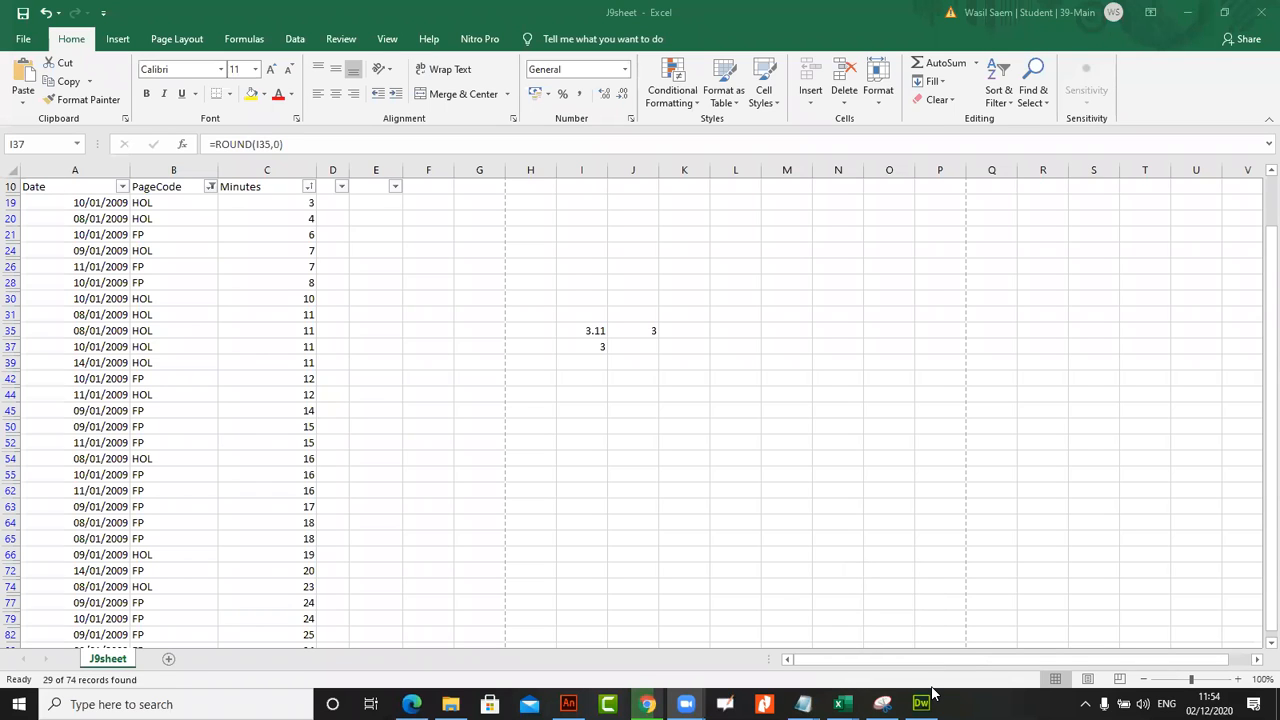
# Switch to Snipping Tool, capture a new snip of the meeting's participants list, and minimize the tool to return to the J9sheet workbook
pyautogui.click(882, 704)
pyautogui.moveTo(945, 15); pyautogui.dragTo(1141, 51)
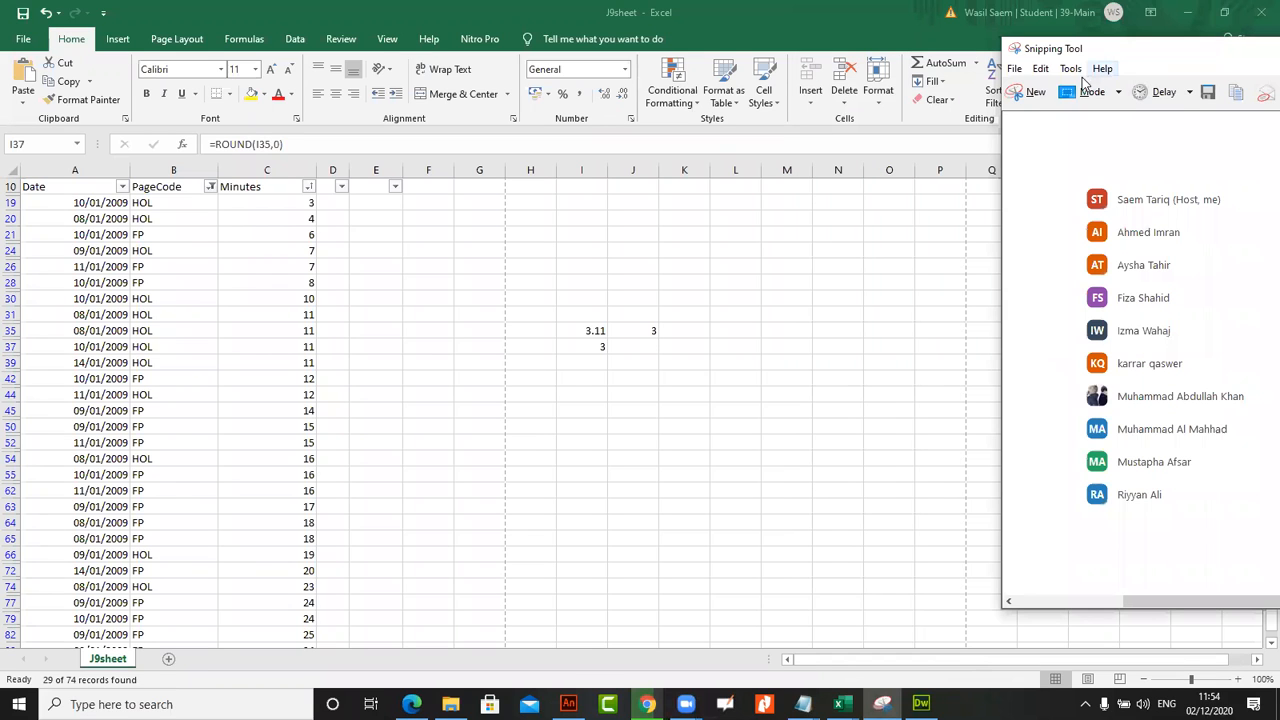
pyautogui.click(1036, 90)
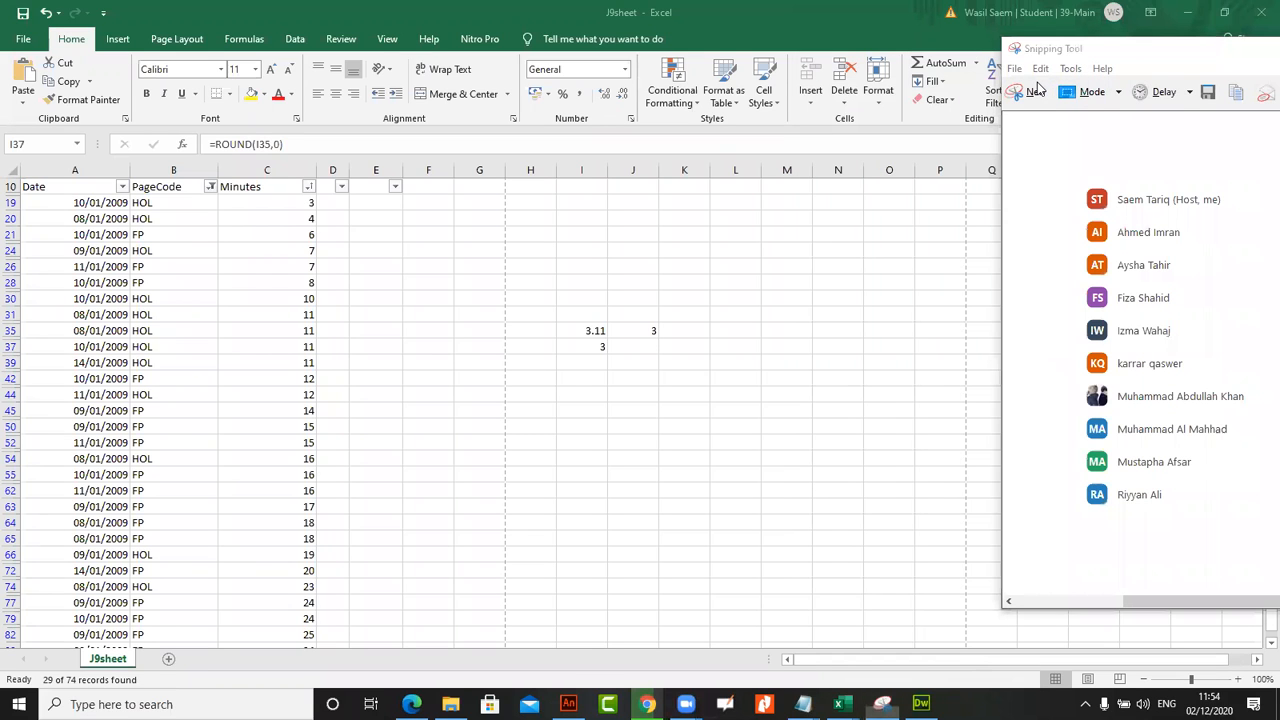
pyautogui.click(1025, 92)
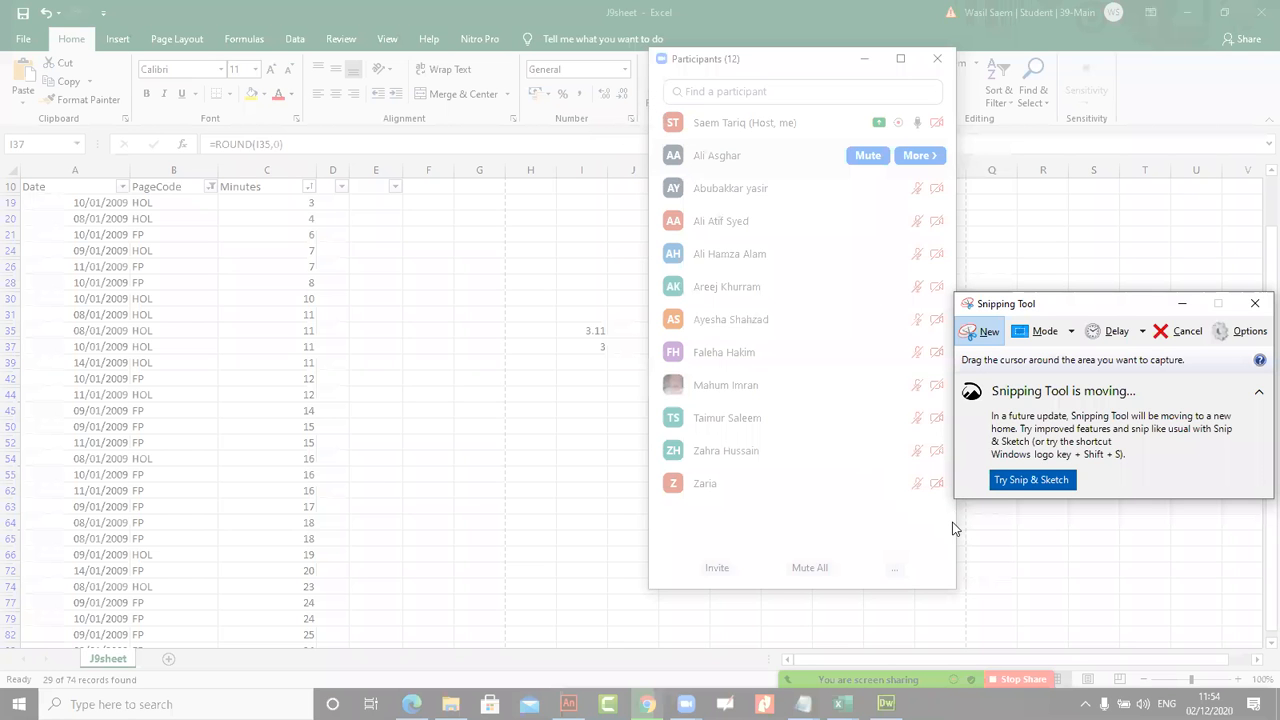
pyautogui.moveTo(652, 96); pyautogui.dragTo(952, 529)
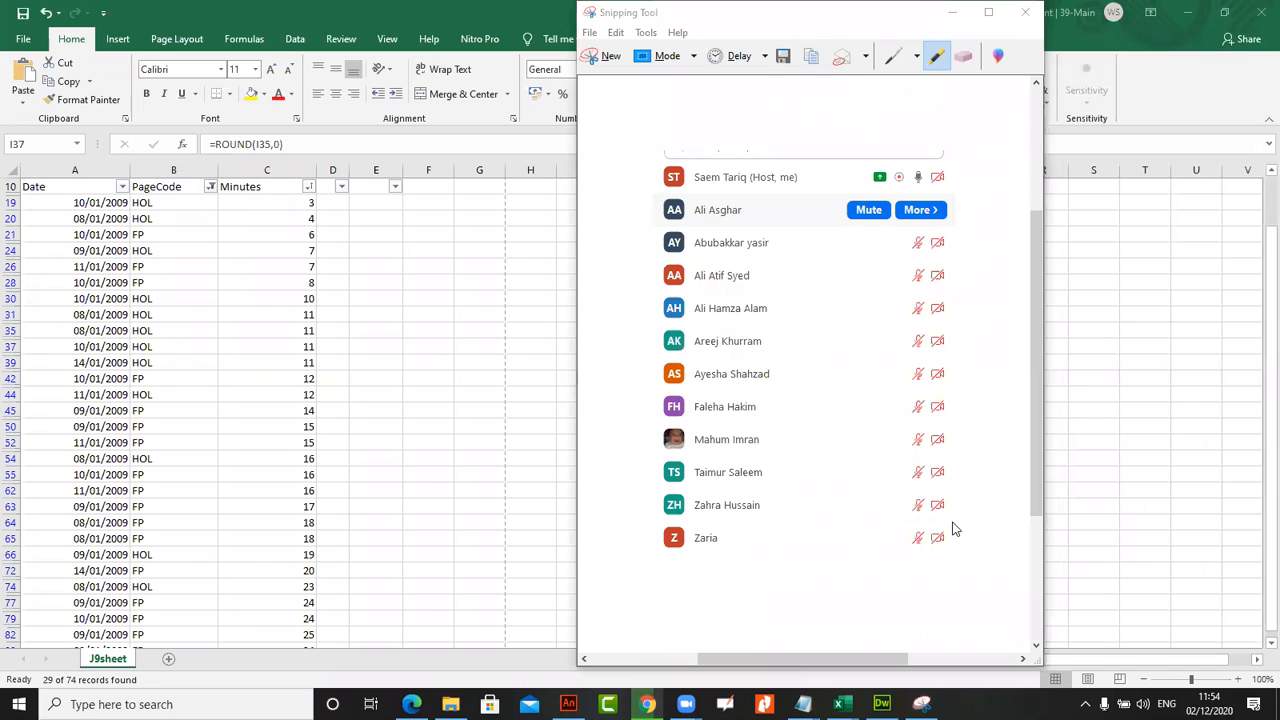
pyautogui.click(948, 14)
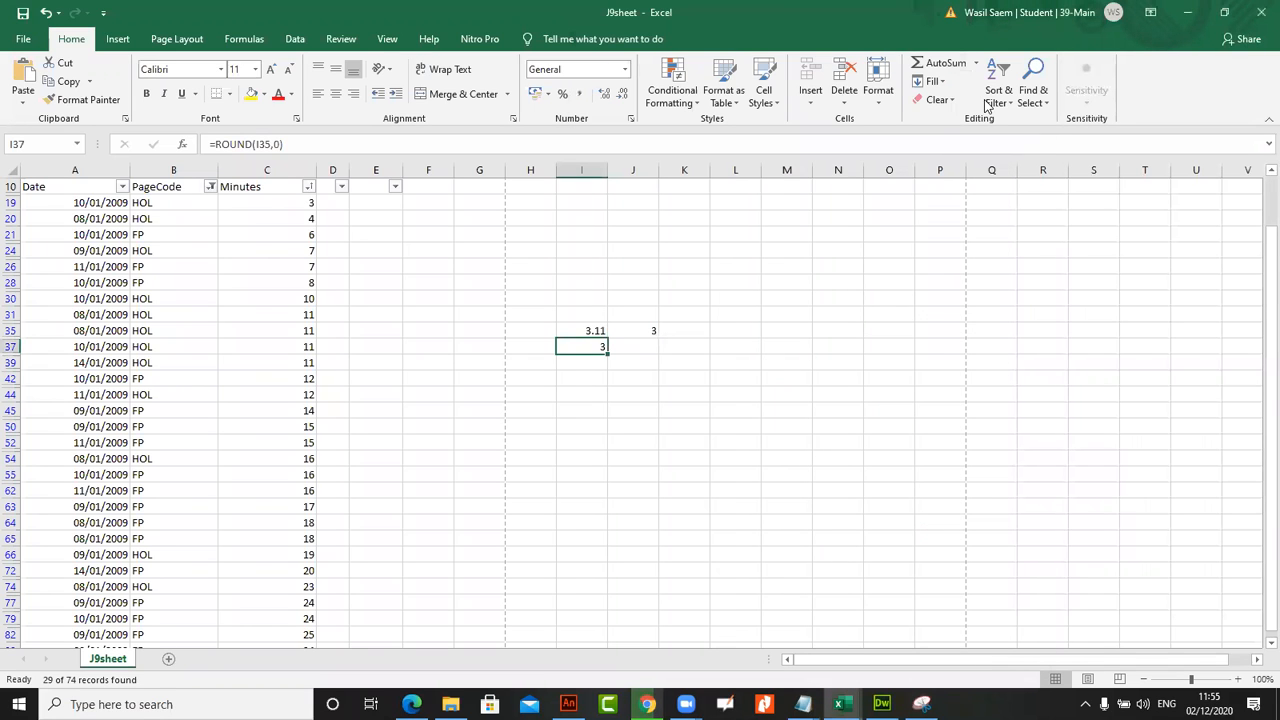